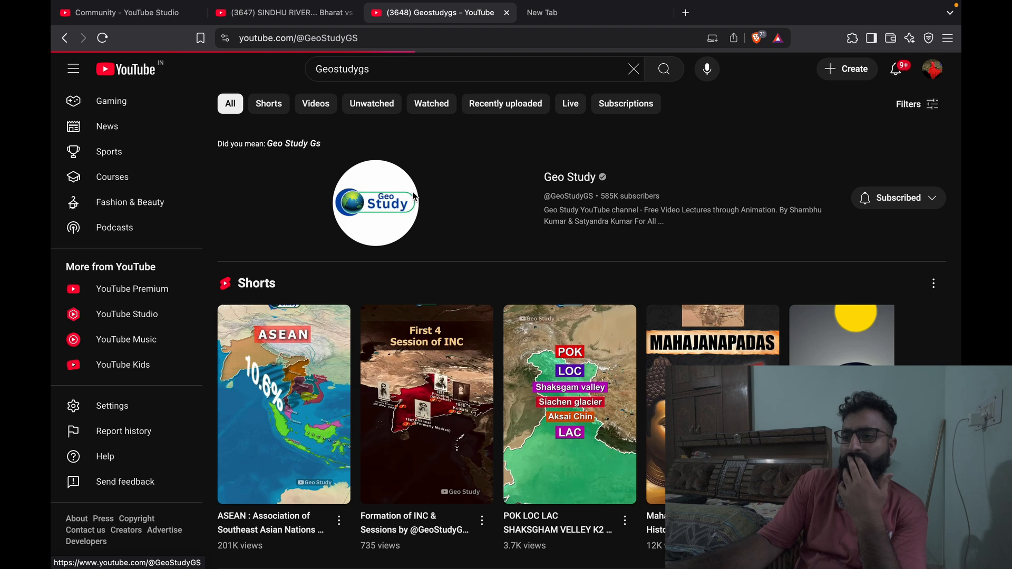
Open the Geo Study channel's Shorts and browse its latest map animation videos
click(340, 350)
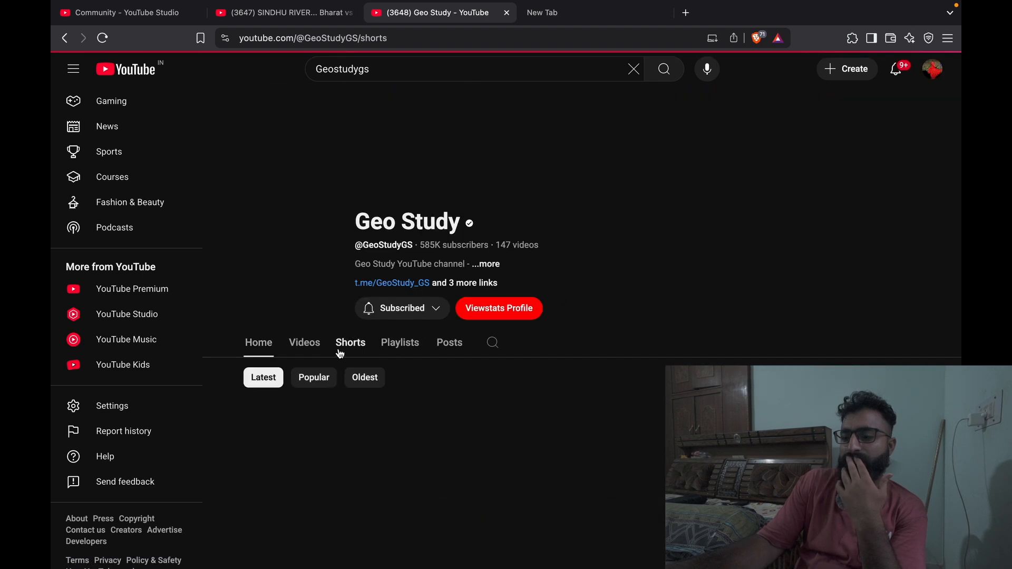
scroll(332, 364, down, 3)
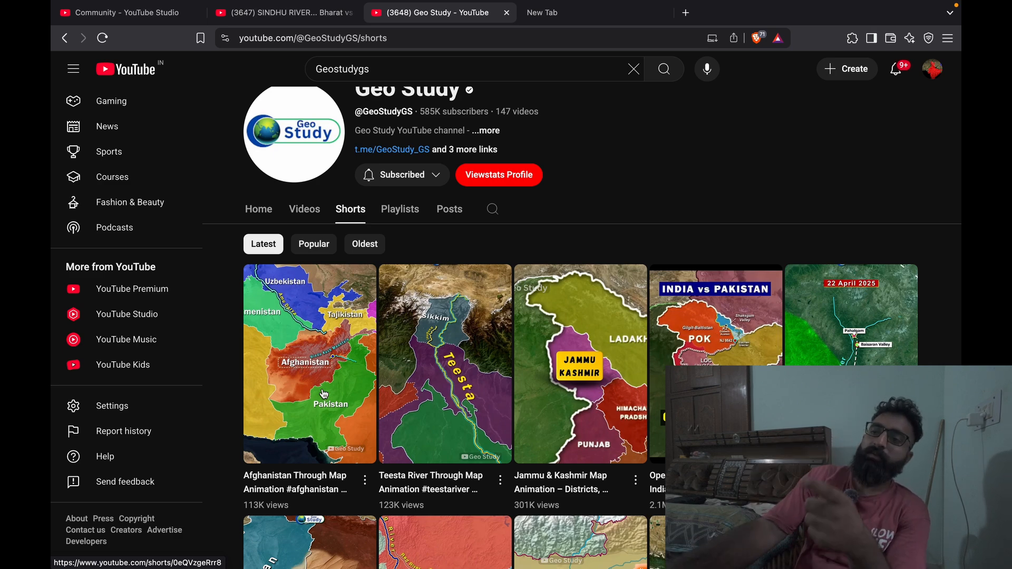
scroll(448, 200, up, 3)
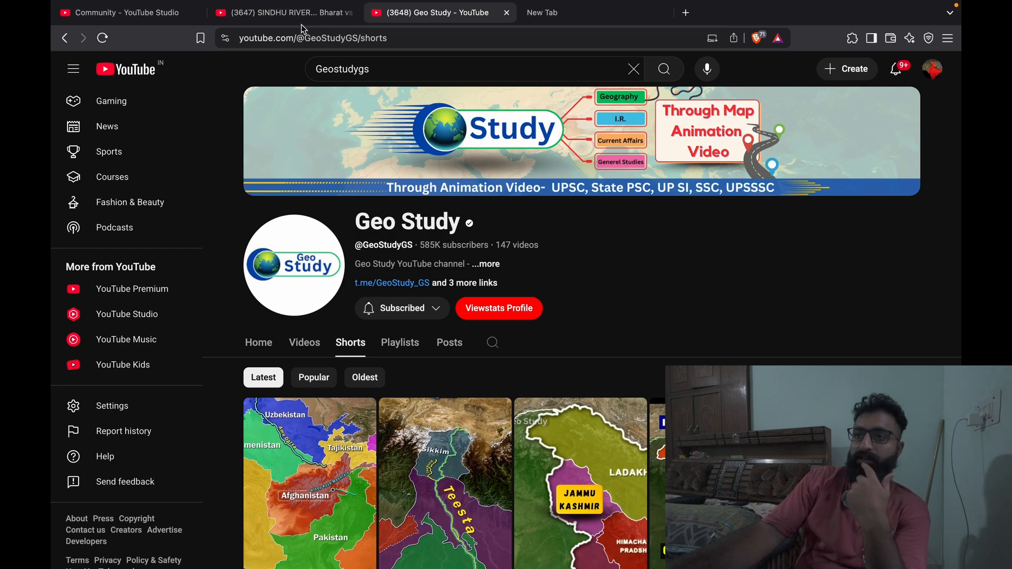
click(299, 23)
click(416, 13)
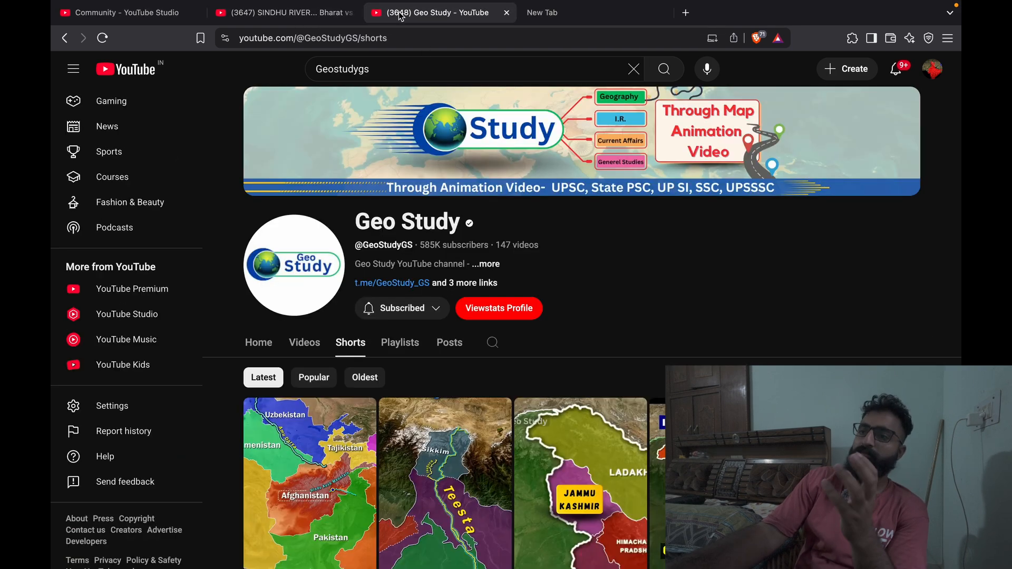
scroll(413, 345, down, 1)
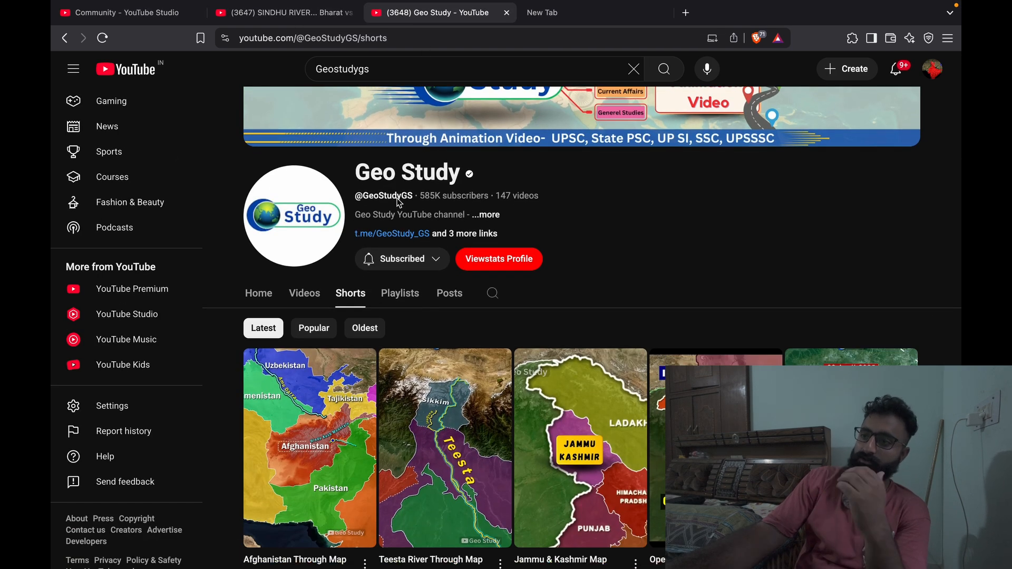
scroll(342, 419, down, 1)
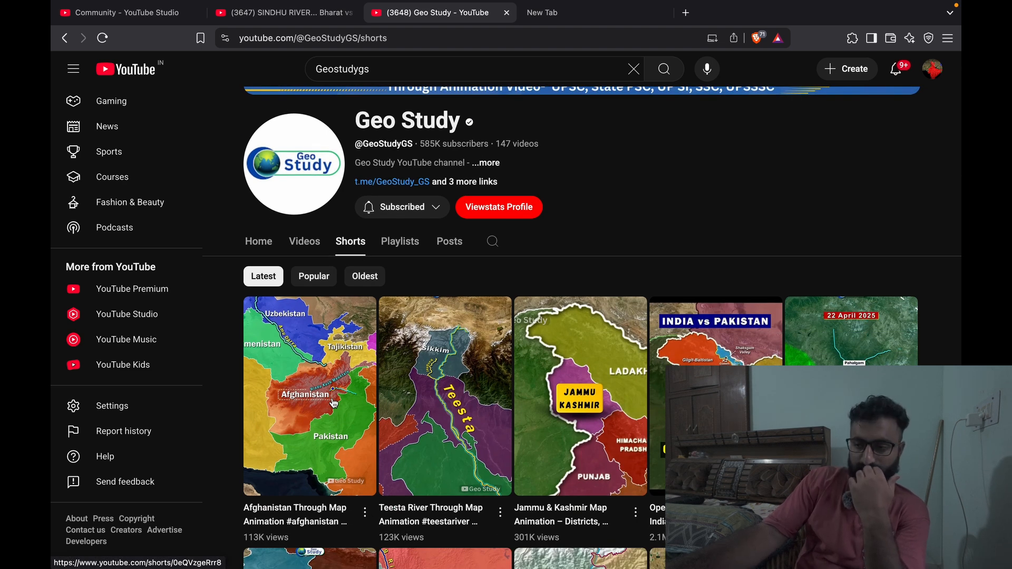
Open the Afghanistan Through Map Animation short and skim its opening section to examine how the neighbouring countries are highlighted
click(333, 403)
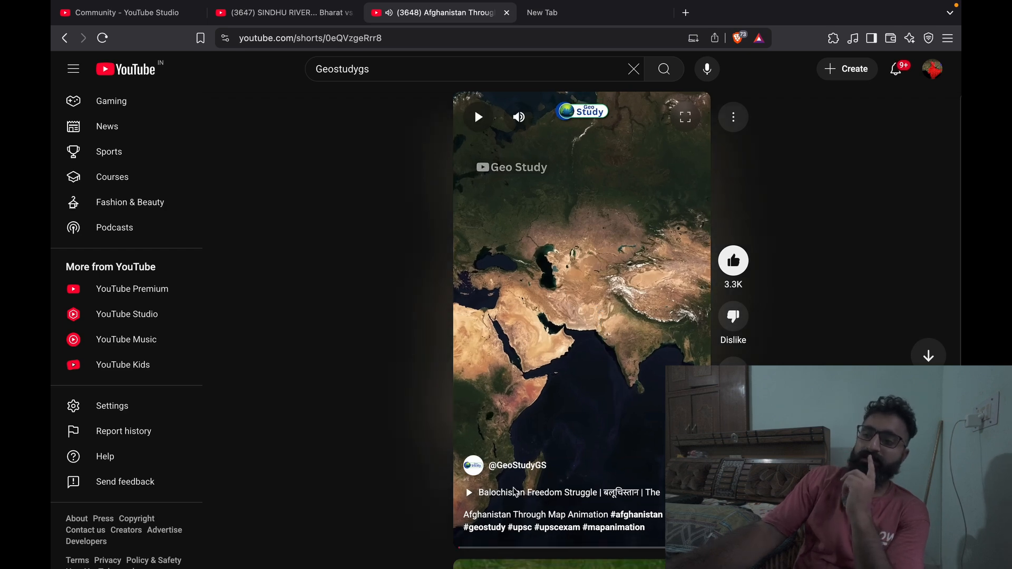
click(482, 548)
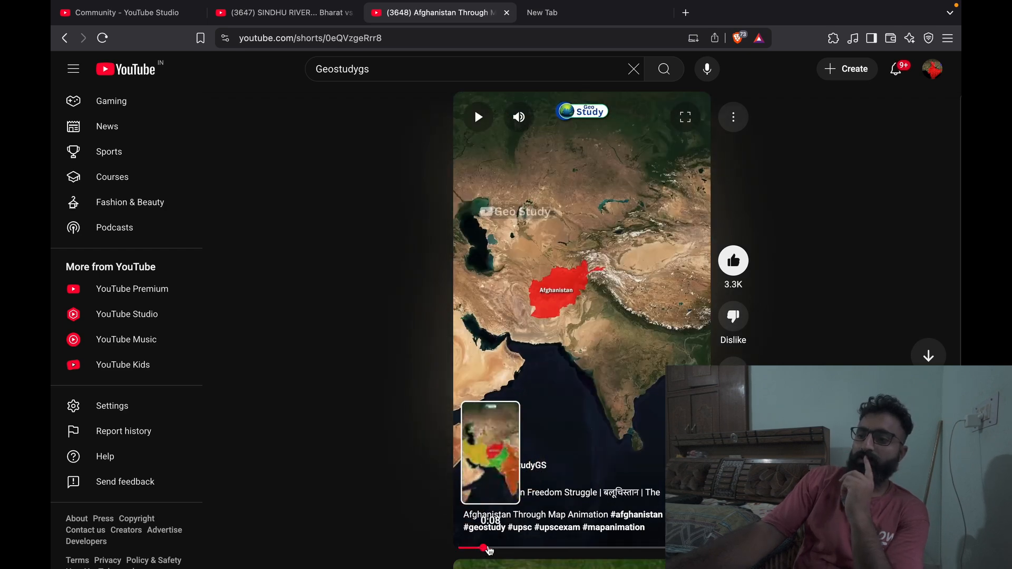
click(489, 549)
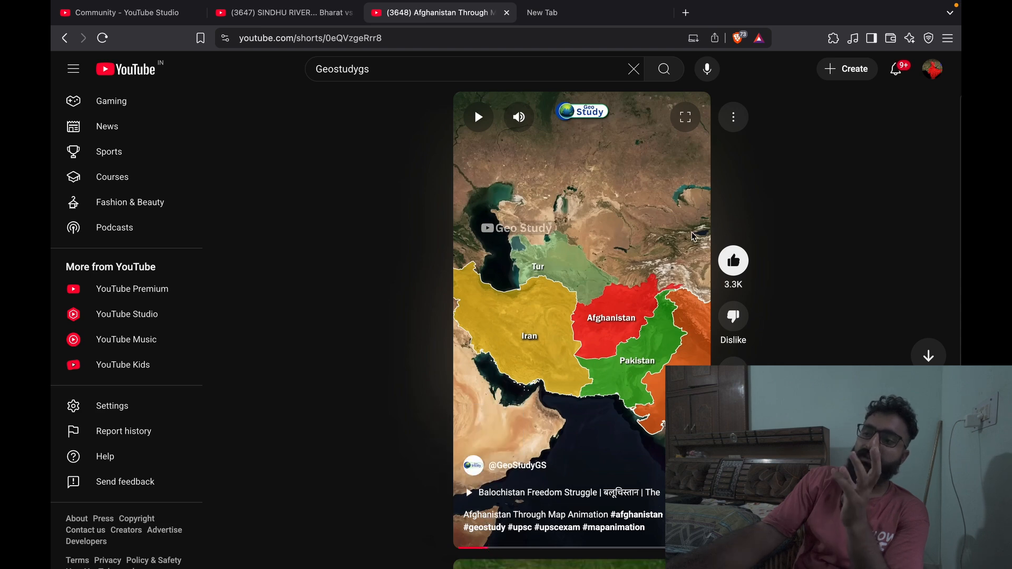
click(492, 548)
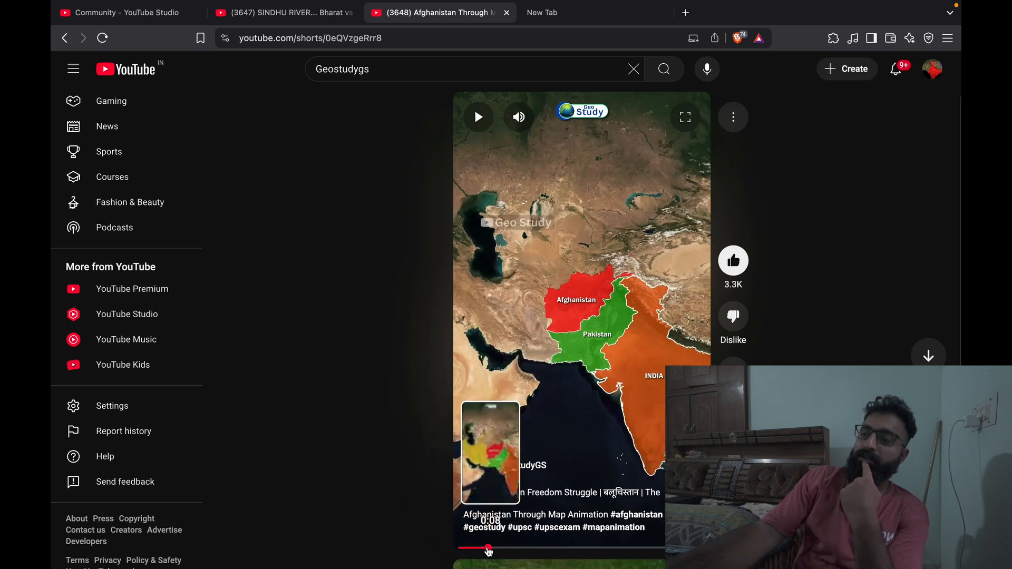
click(495, 549)
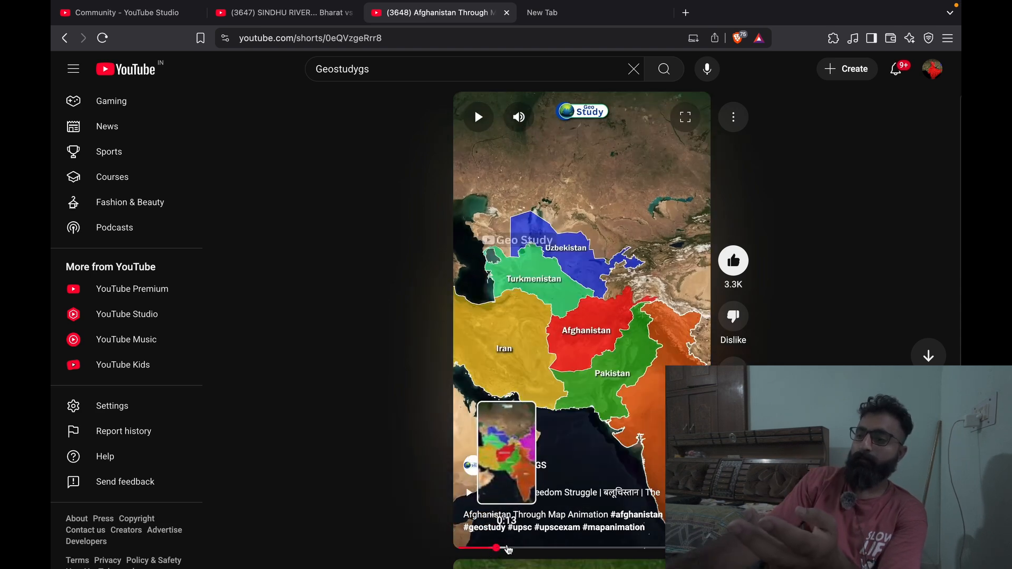
click(508, 549)
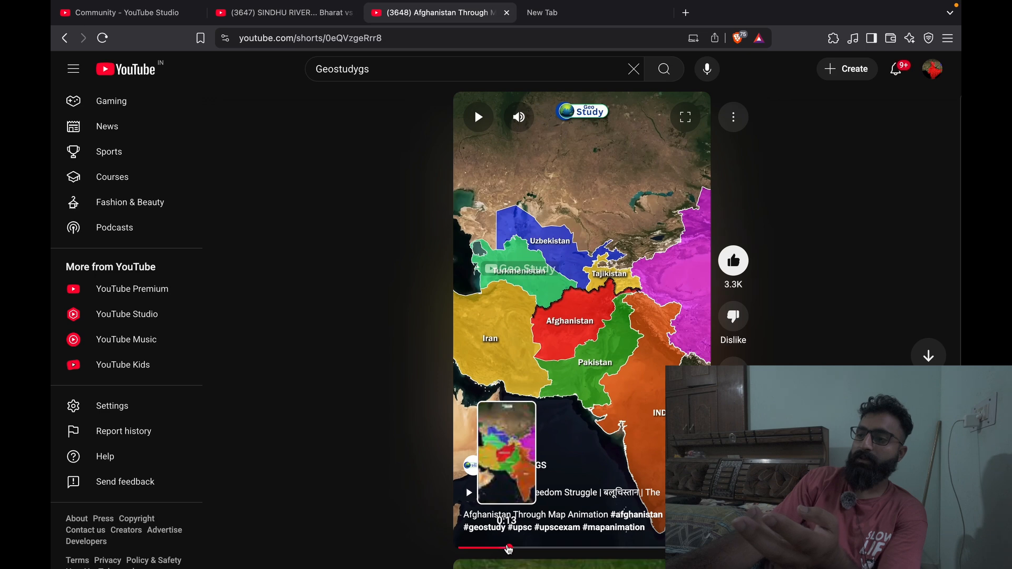
click(605, 337)
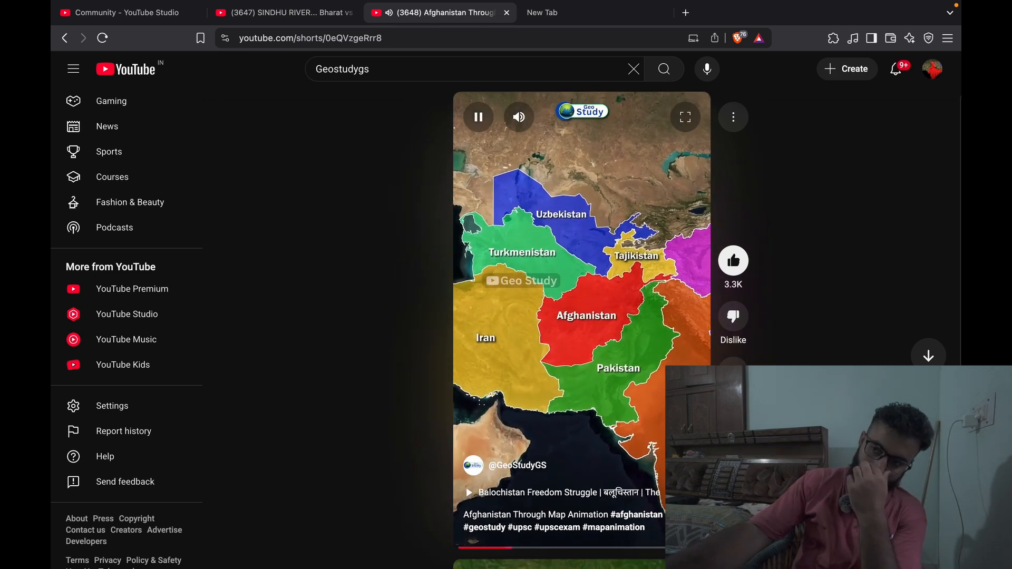
click(605, 338)
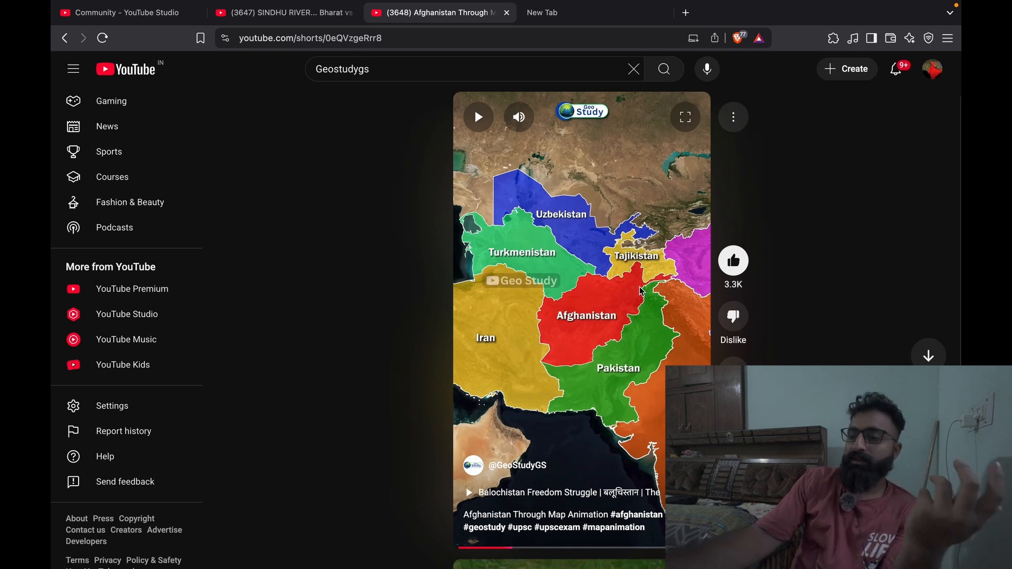
Switch to QGIS in full screen and start a new empty project
mouse_move(675, 568)
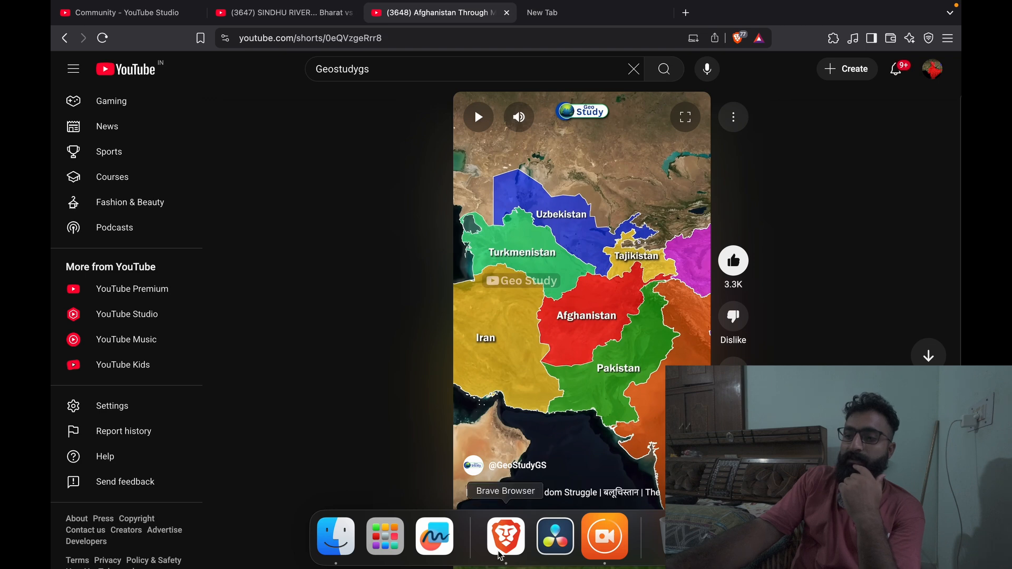
click(387, 543)
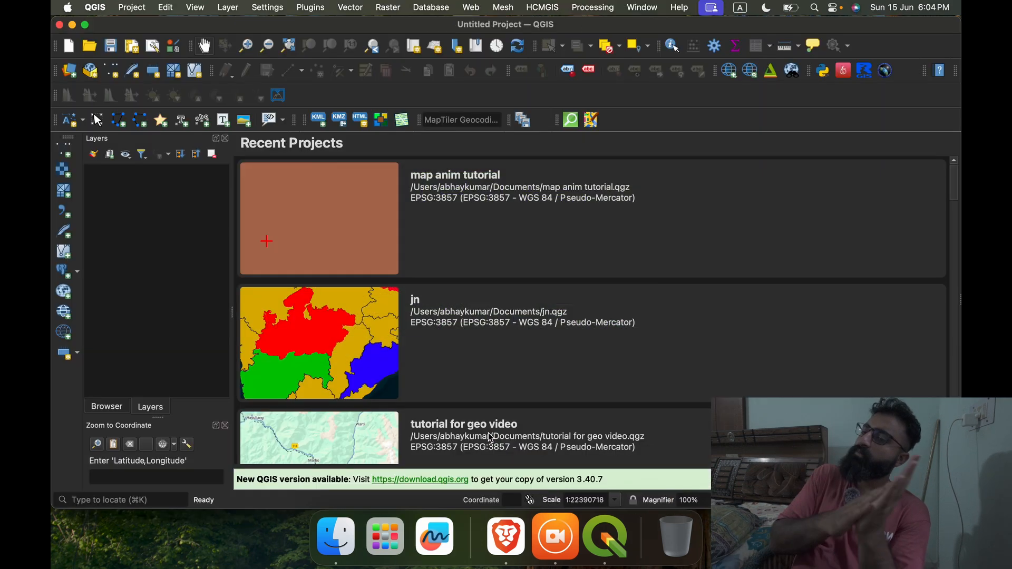
click(86, 26)
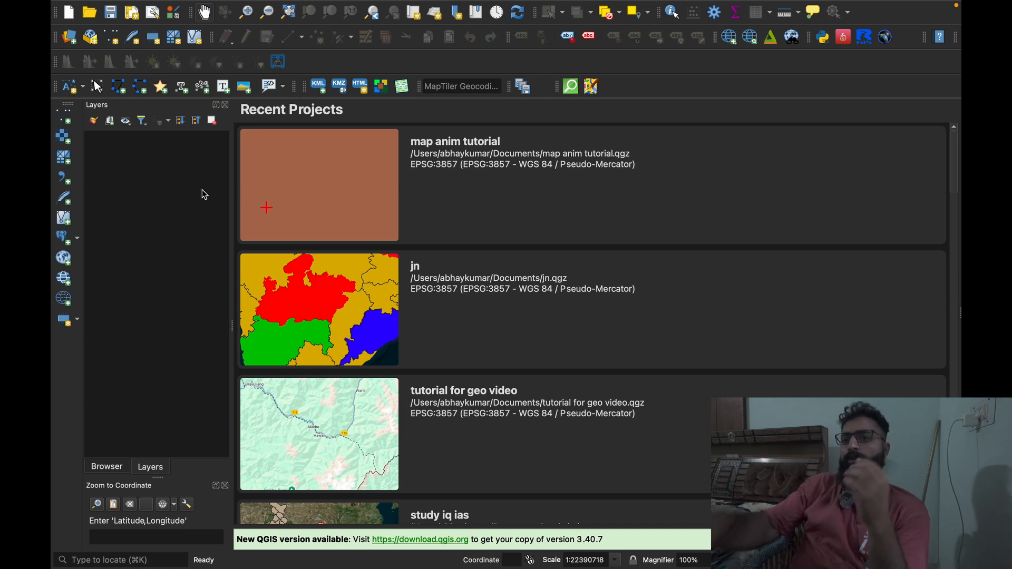
click(68, 13)
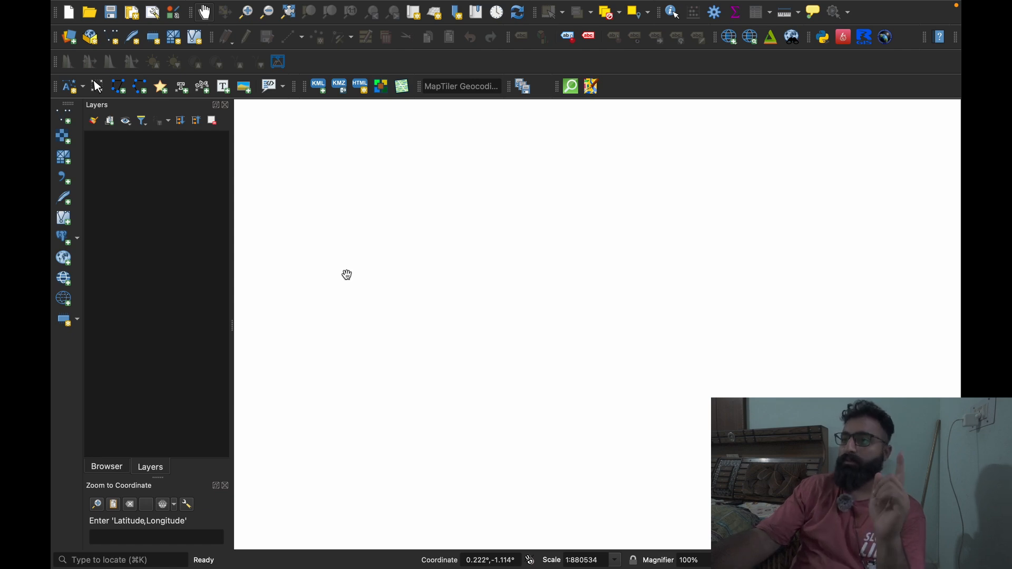
Add the Google Satellite basemap from HCMGIS and examine its imagery at regional and world scale
click(540, 7)
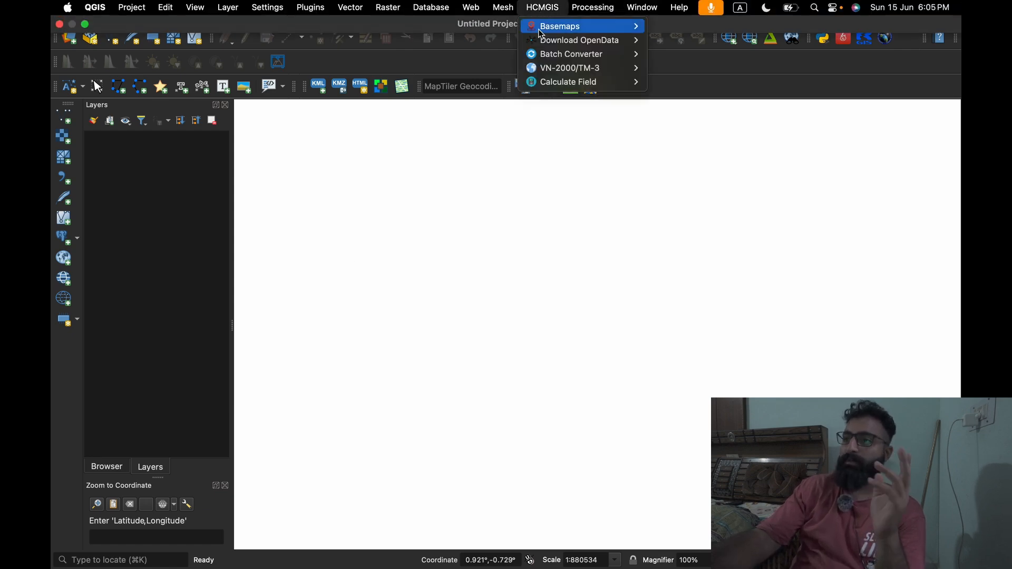
mouse_move(540, 33)
mouse_move(684, 32)
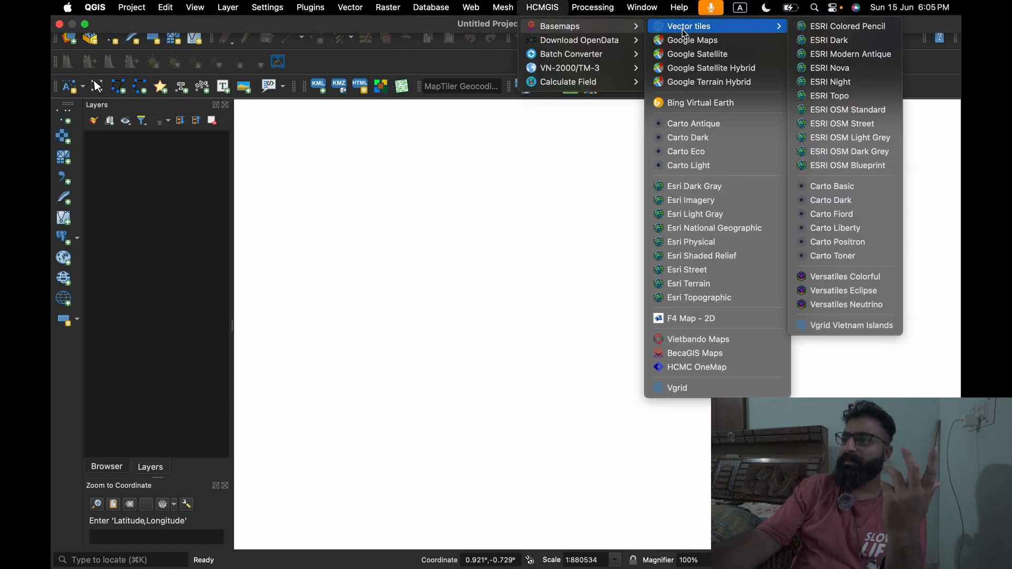
click(709, 53)
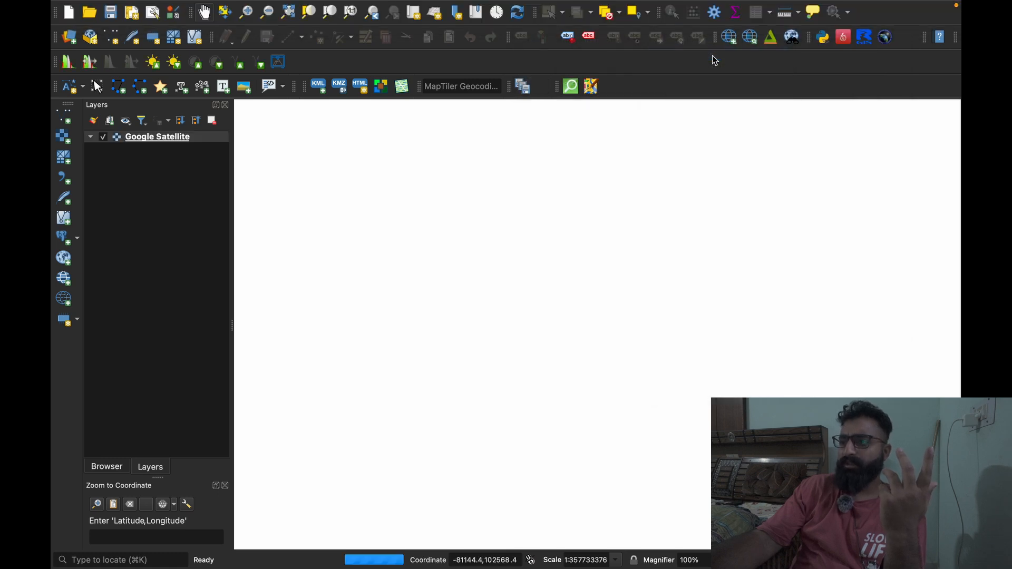
scroll(635, 298, up, 4)
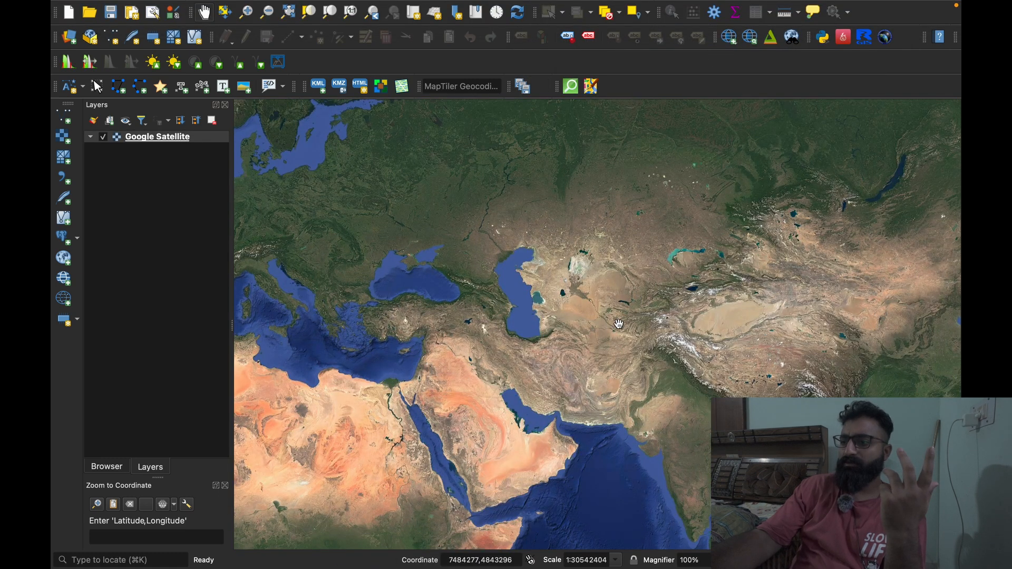
scroll(599, 354, down, 2)
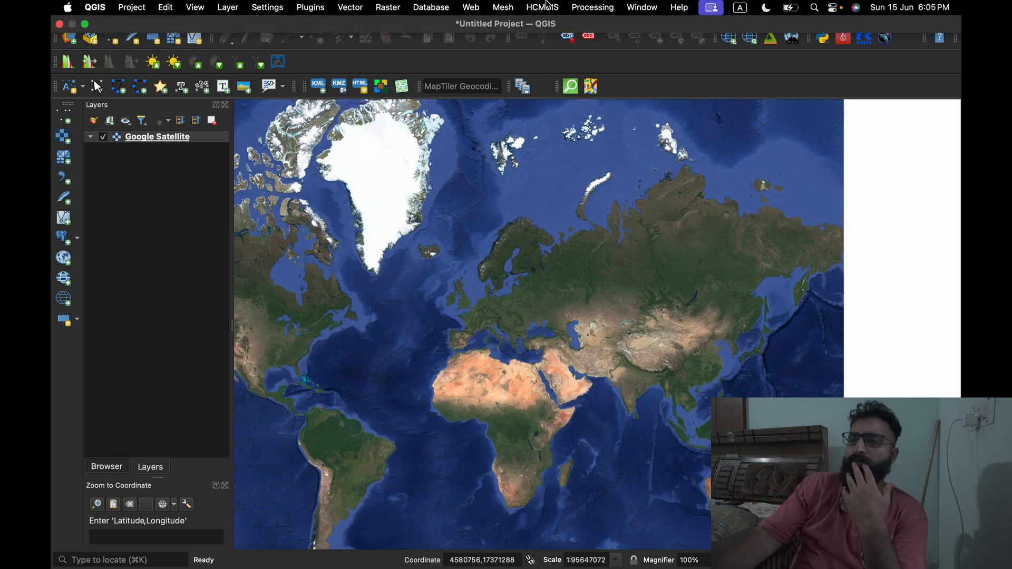
Add the Esri Imagery basemap from HCMGIS to the project
click(535, 6)
mouse_move(559, 26)
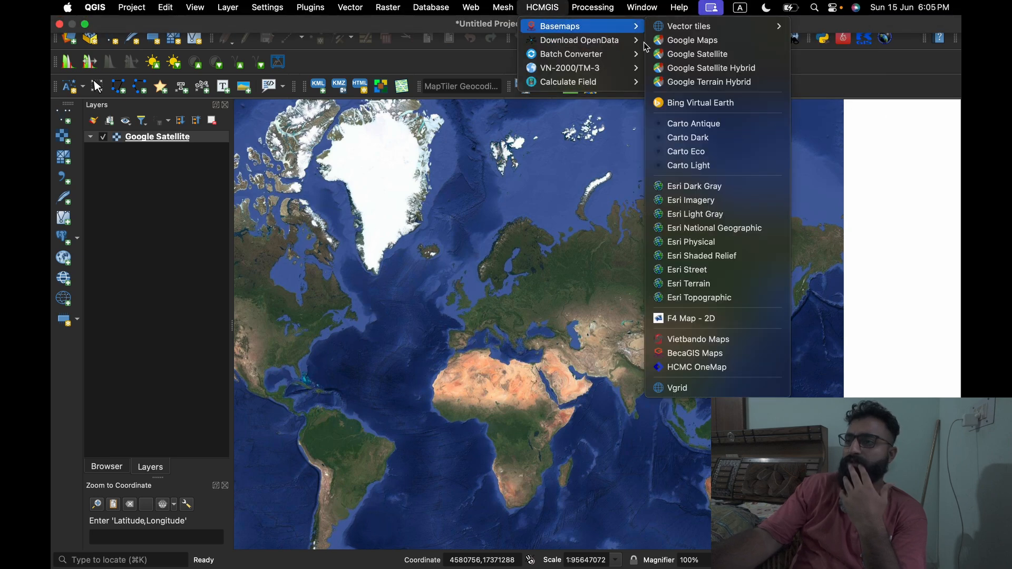
click(691, 200)
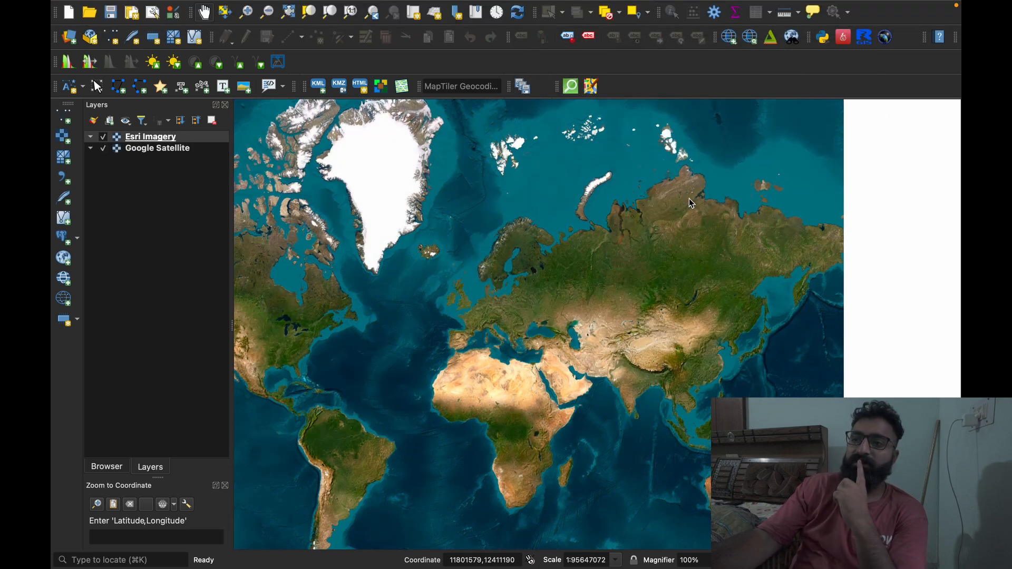
Remove the Google Satellite layer from the project
click(190, 148)
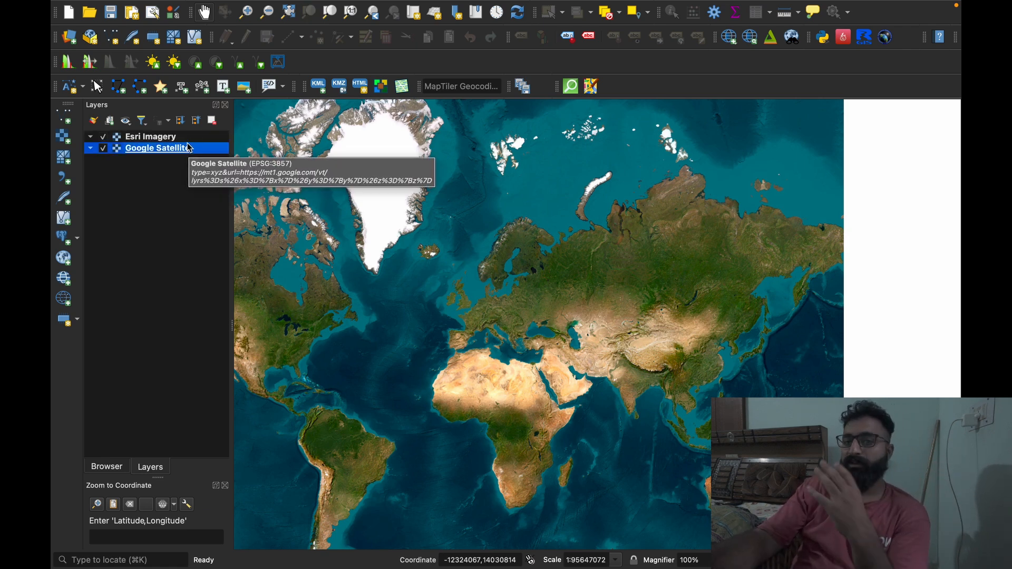
right_click(186, 149)
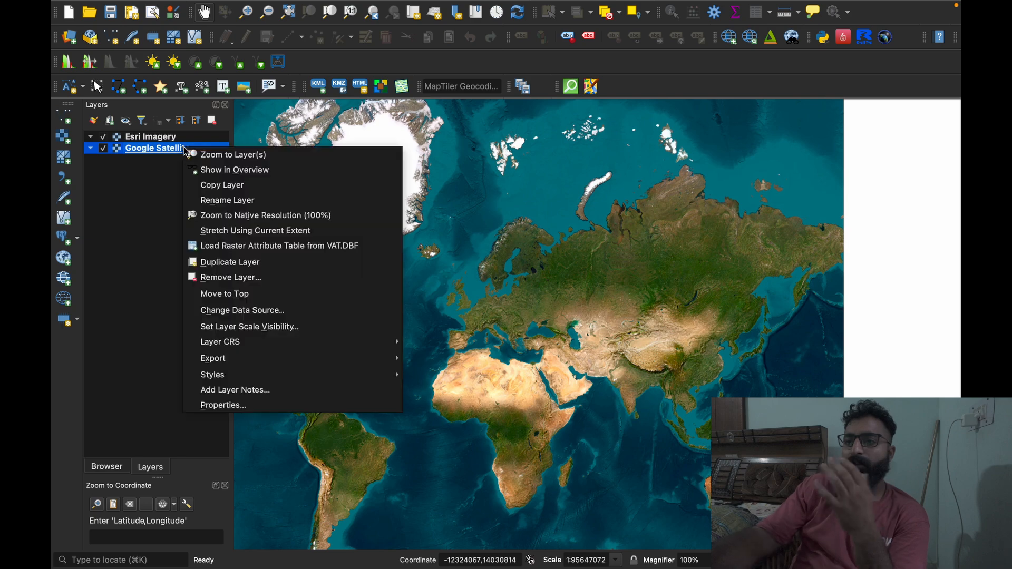
click(278, 282)
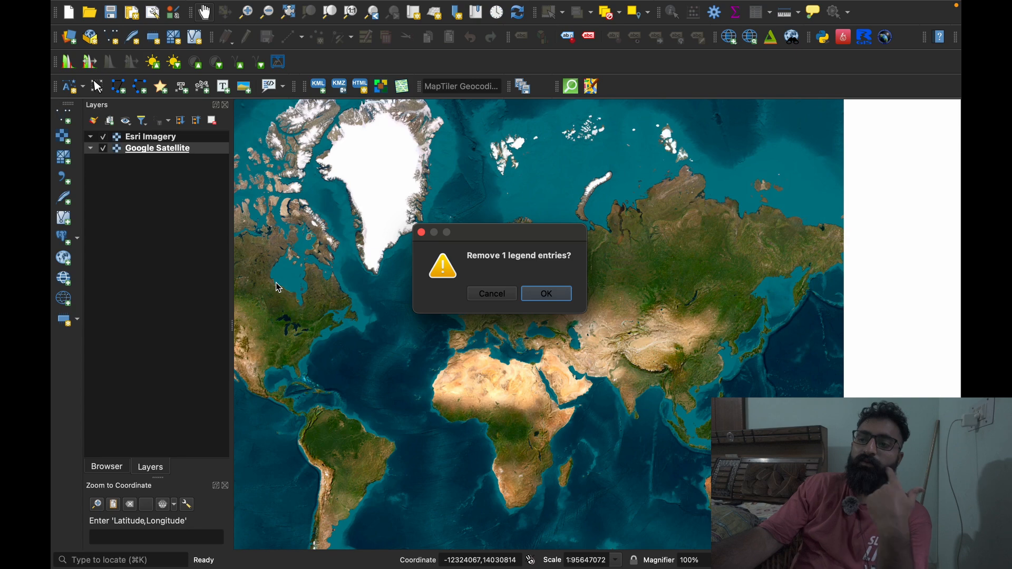
click(529, 294)
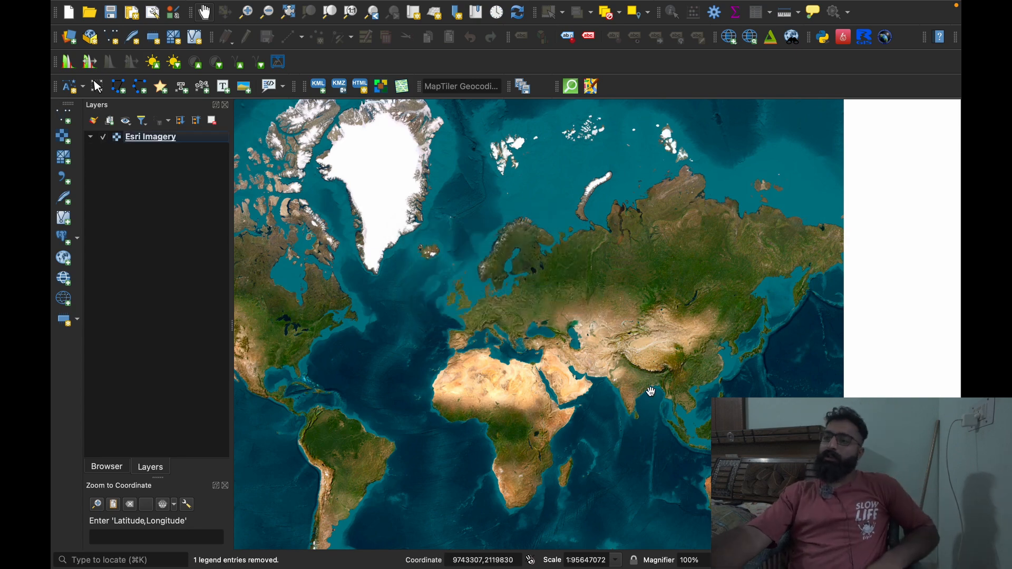
Frame the map on India and Central Asia, with the Caspian Sea and the Himalayas in view
scroll(649, 396, up, 2)
scroll(608, 358, up, 1)
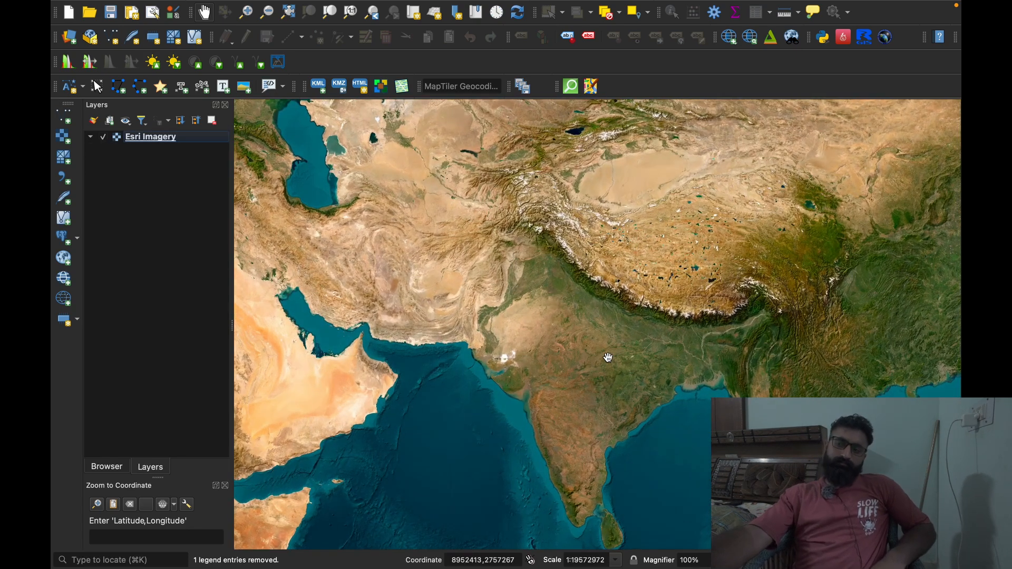
drag(607, 358, 596, 386)
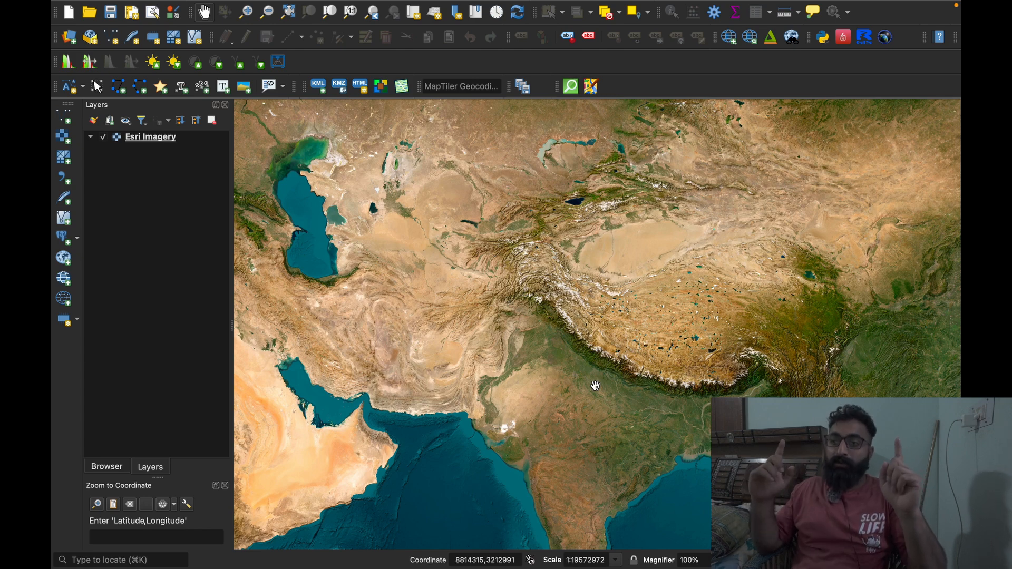
Search all available QGIS plugins for "hcmgis"
mouse_move(536, 14)
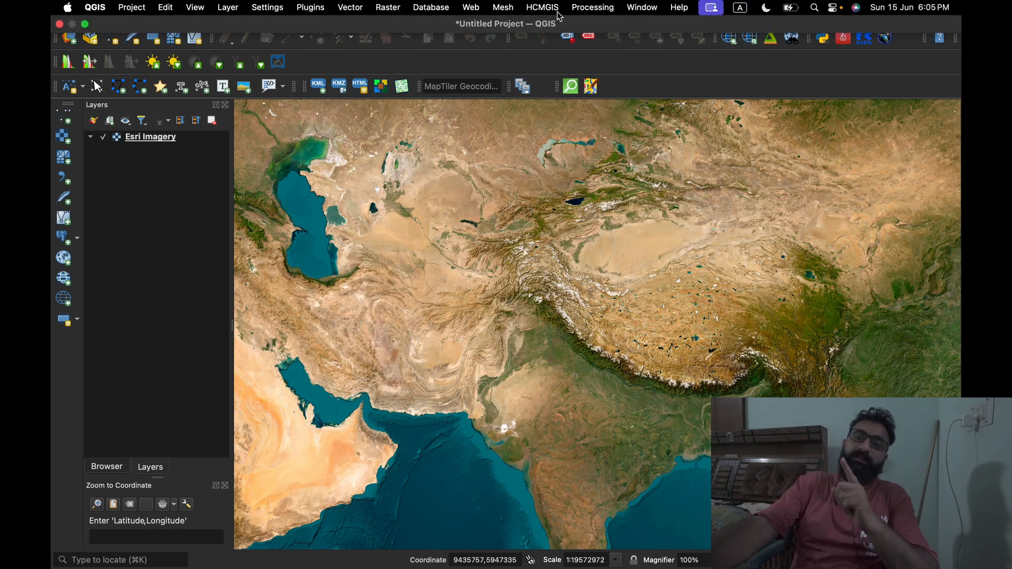
click(308, 7)
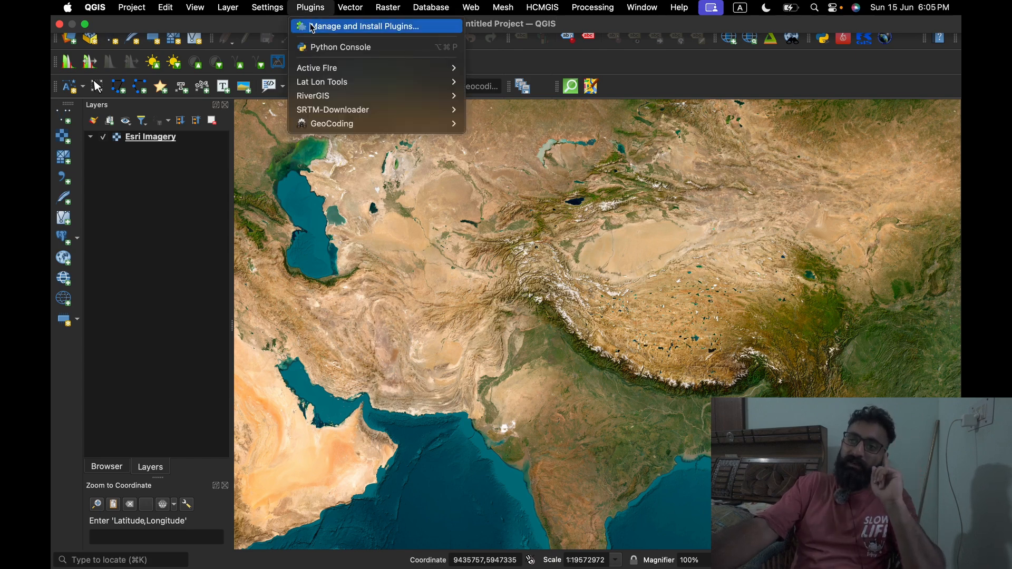
click(312, 26)
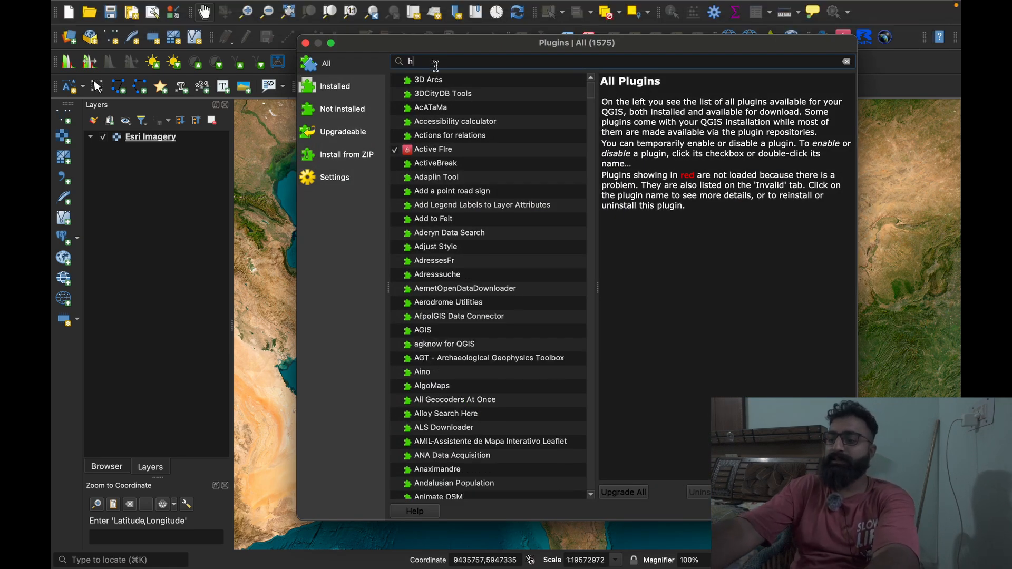
text(hcmgis)
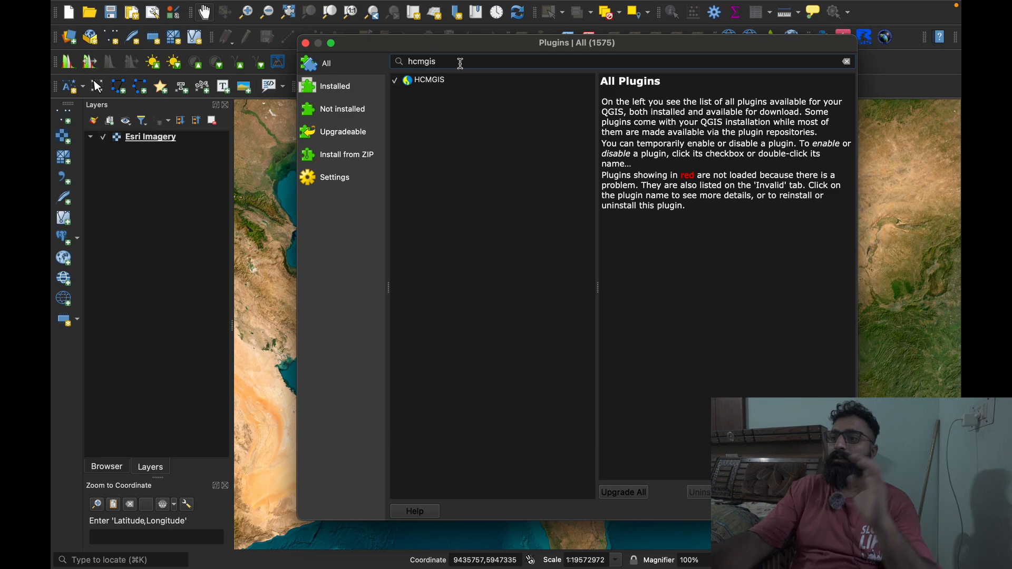
View the HCMGIS plugin's description and close the plugin manager
click(430, 80)
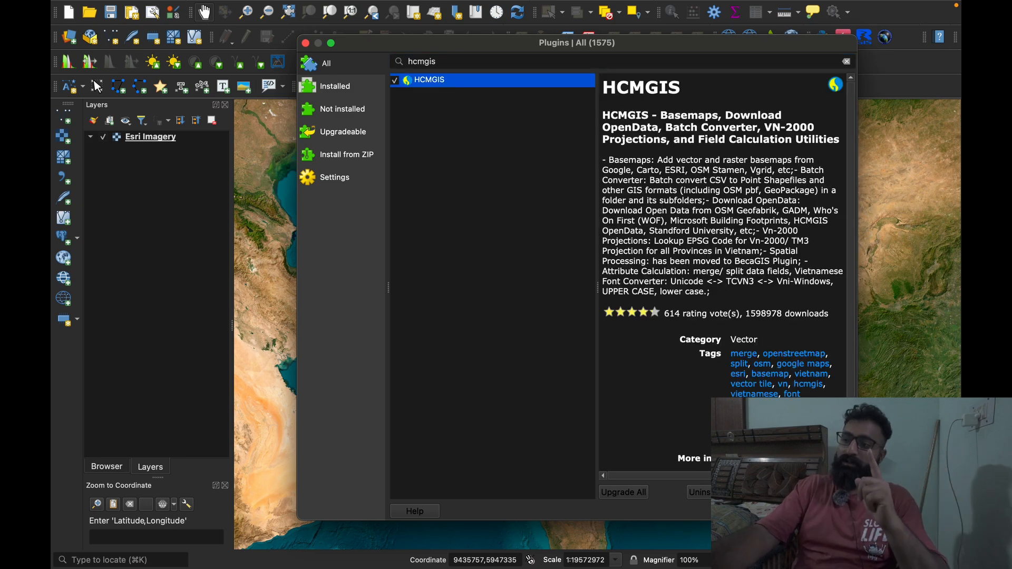
click(827, 511)
mouse_move(795, 3)
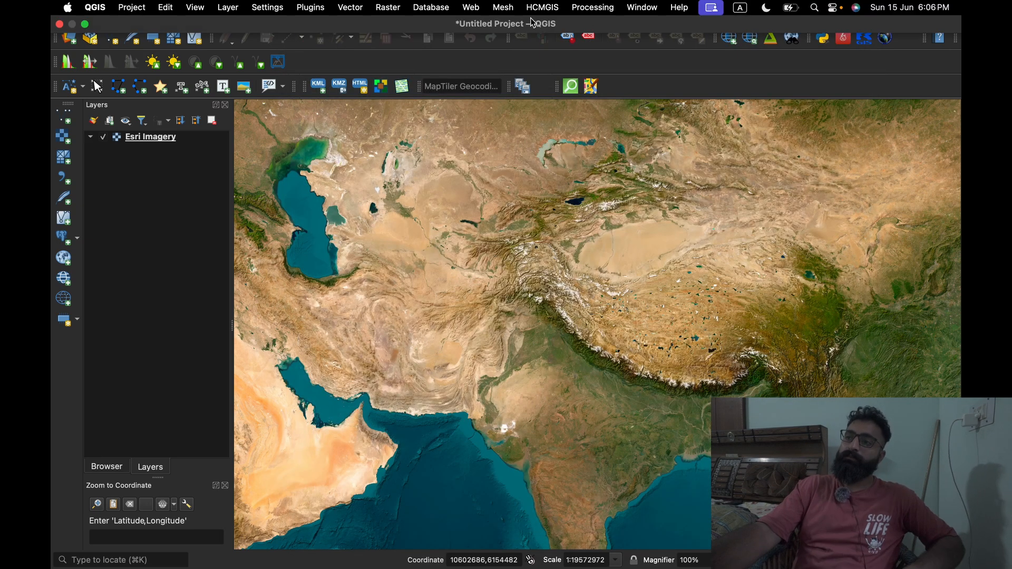
Open the HCMGIS download of Global Administrative Areas by Country from GADM and choose Afghanistan as the country
click(544, 6)
mouse_move(562, 32)
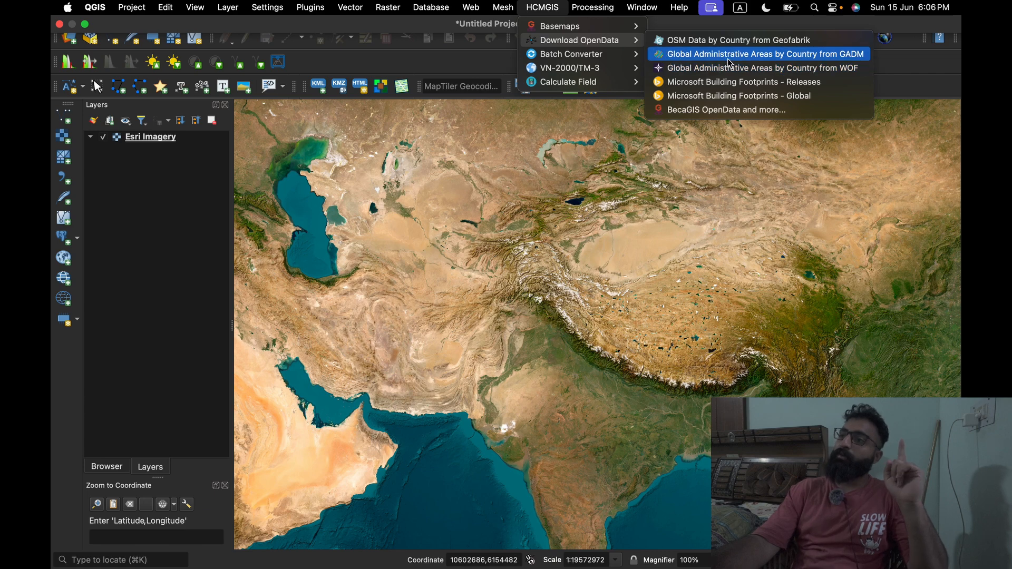
click(800, 60)
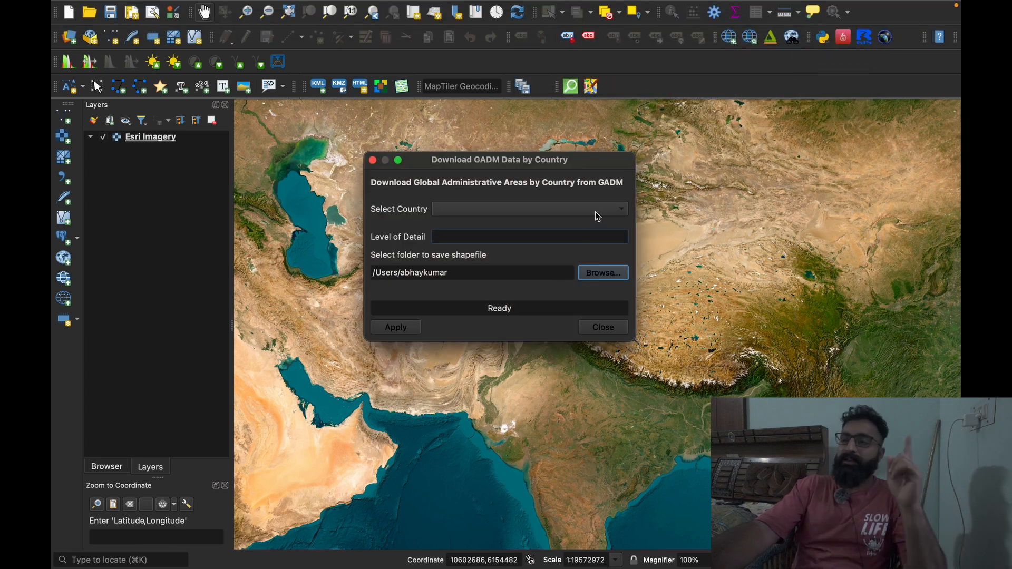
click(597, 215)
click(567, 221)
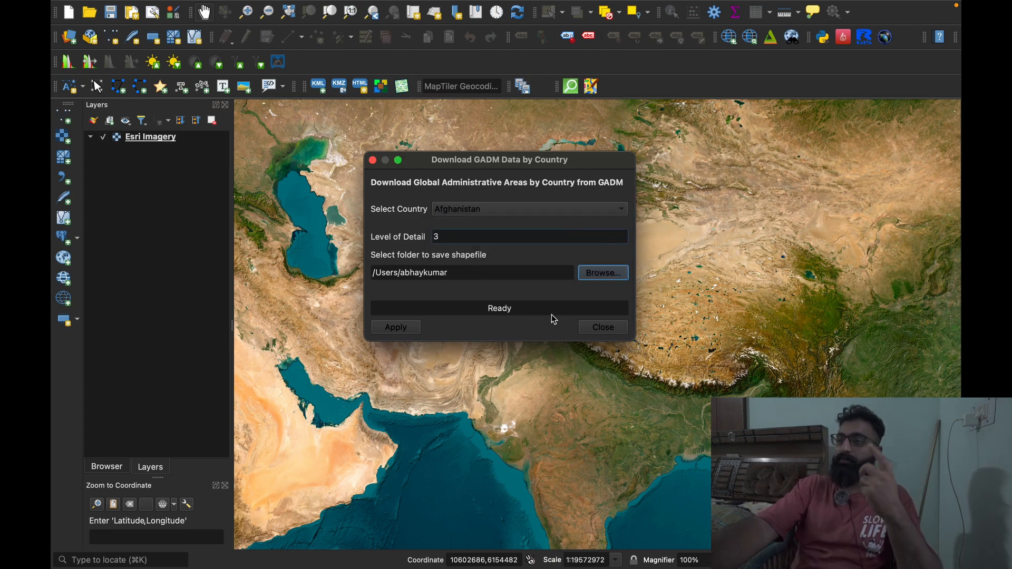
Set the shapefile save location to the "qgis countries shapefiles" folder in Documents
click(596, 273)
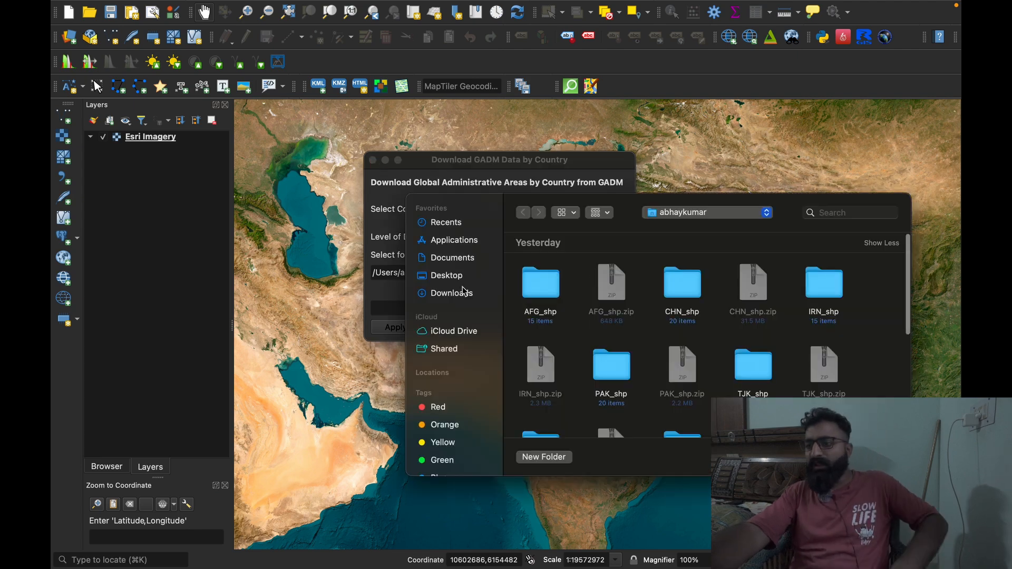
click(459, 257)
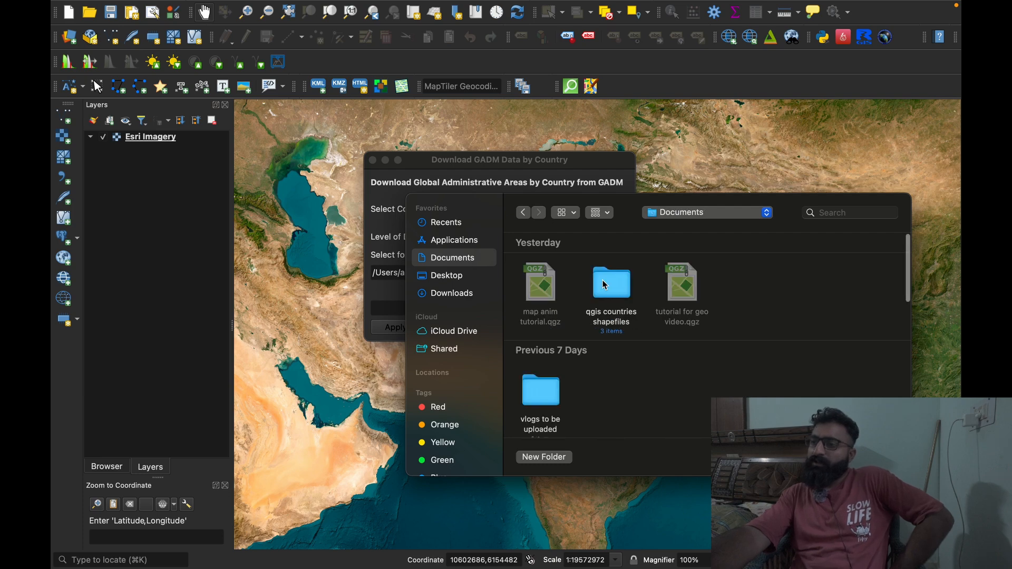
click(619, 293)
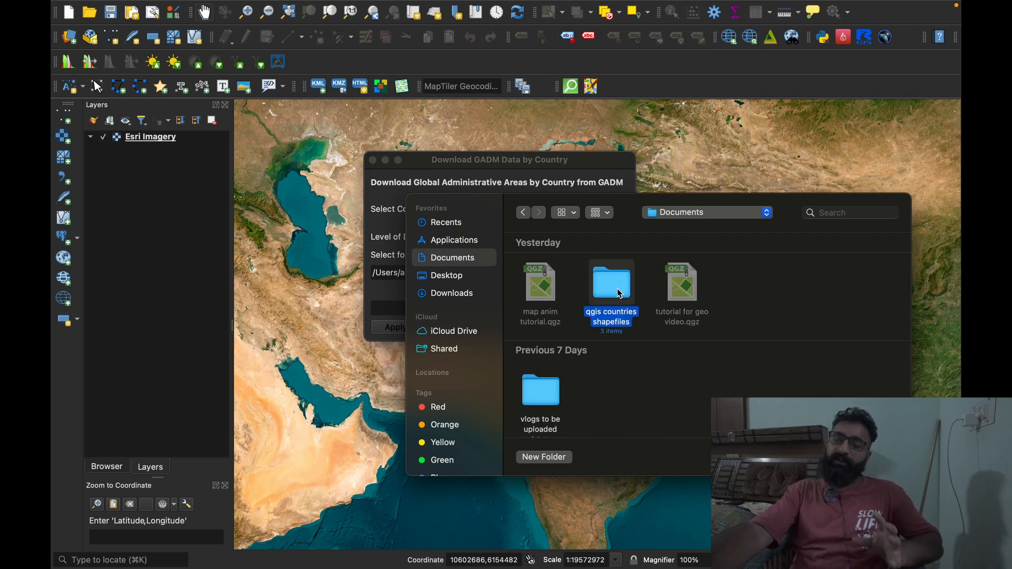
key(Return)
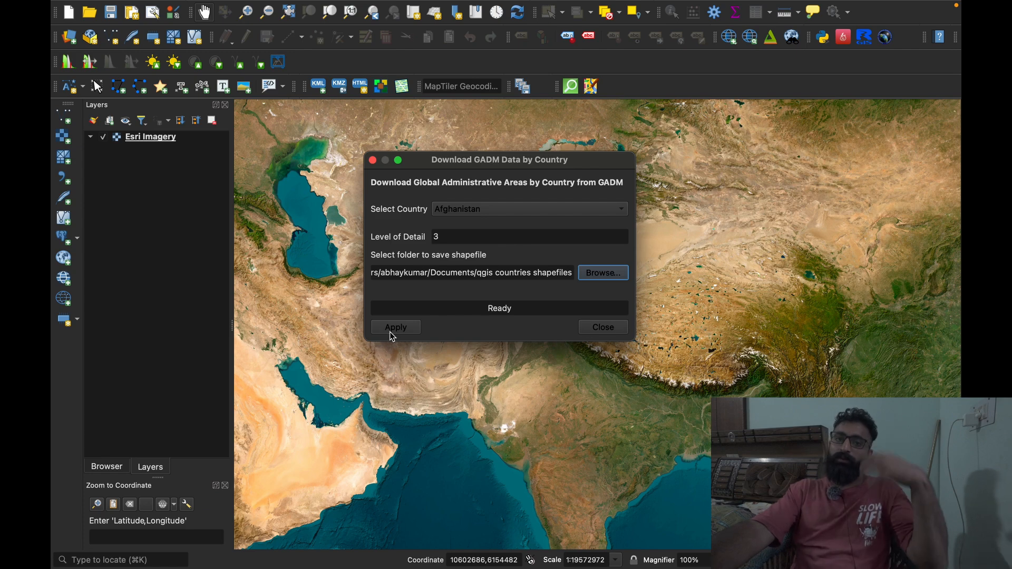
Download the Afghanistan GADM shapefiles into the project and close the download dialog
click(391, 332)
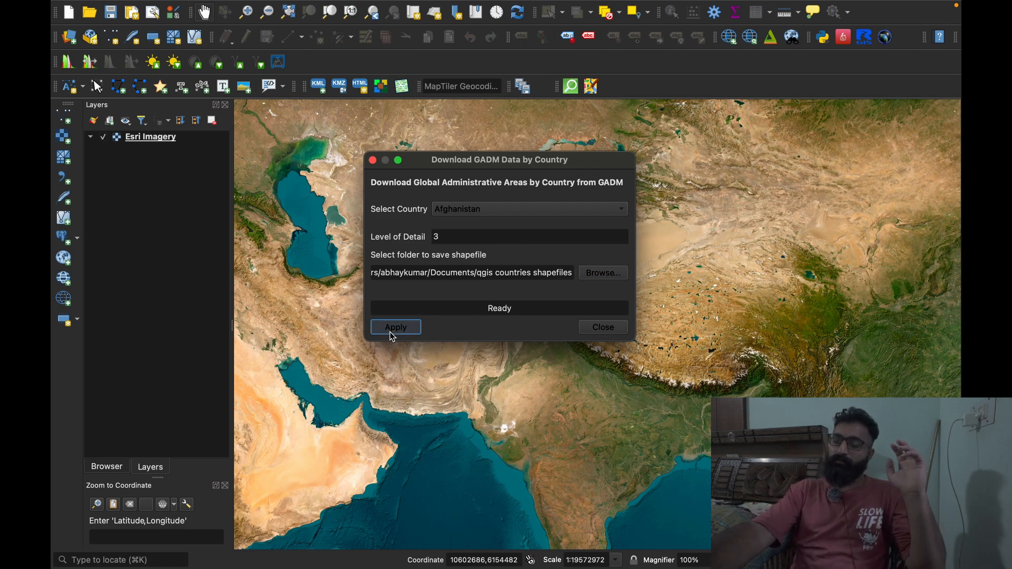
click(397, 332)
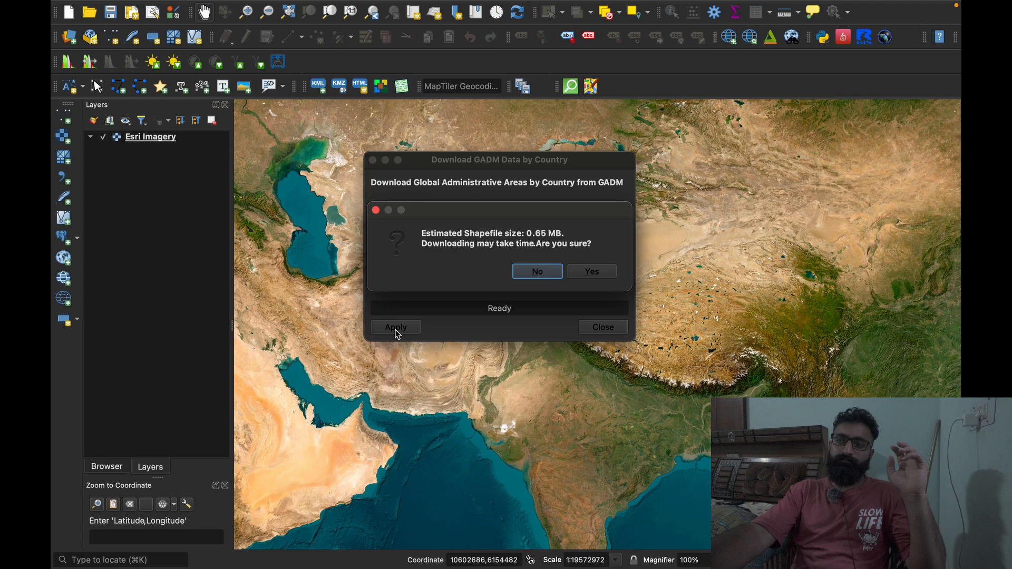
click(604, 270)
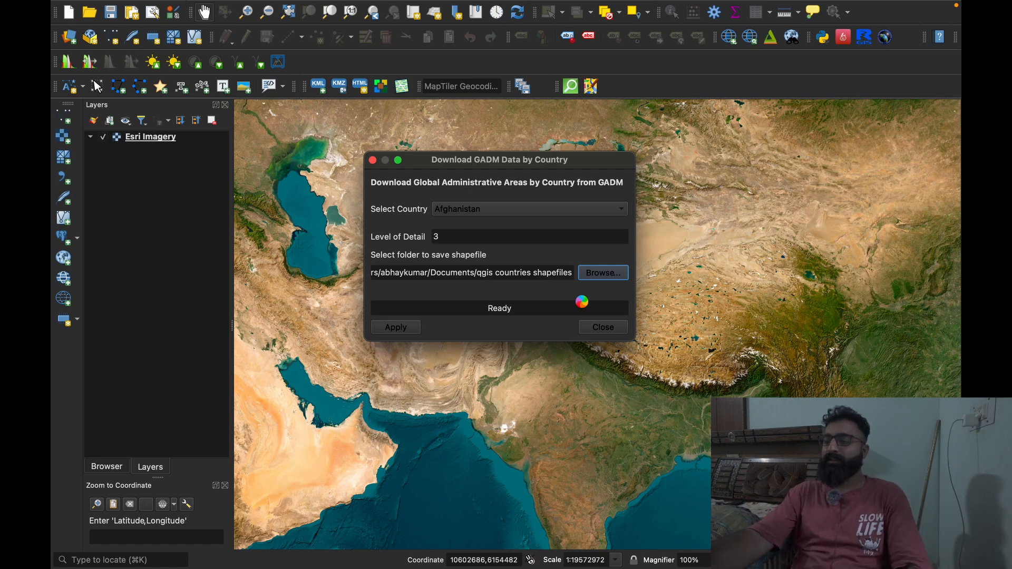
click(600, 270)
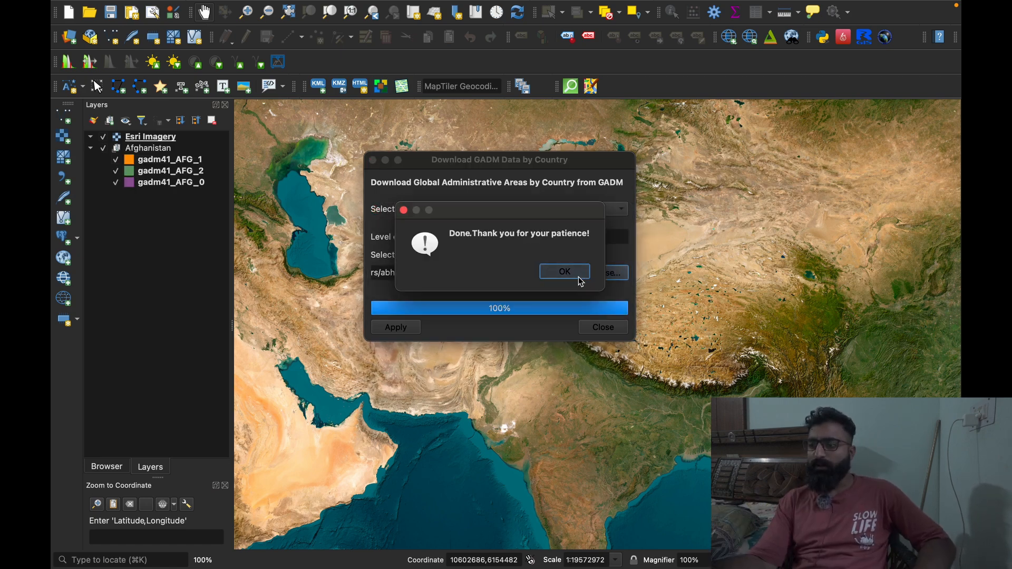
click(577, 277)
click(606, 330)
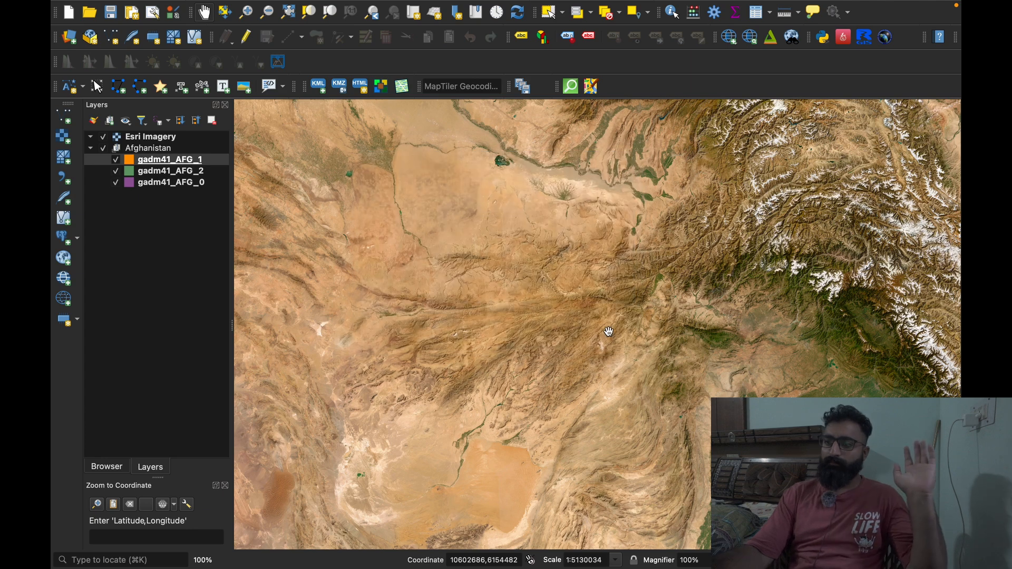
Move the Esri Imagery layer below the Afghanistan group in the layer order
click(131, 150)
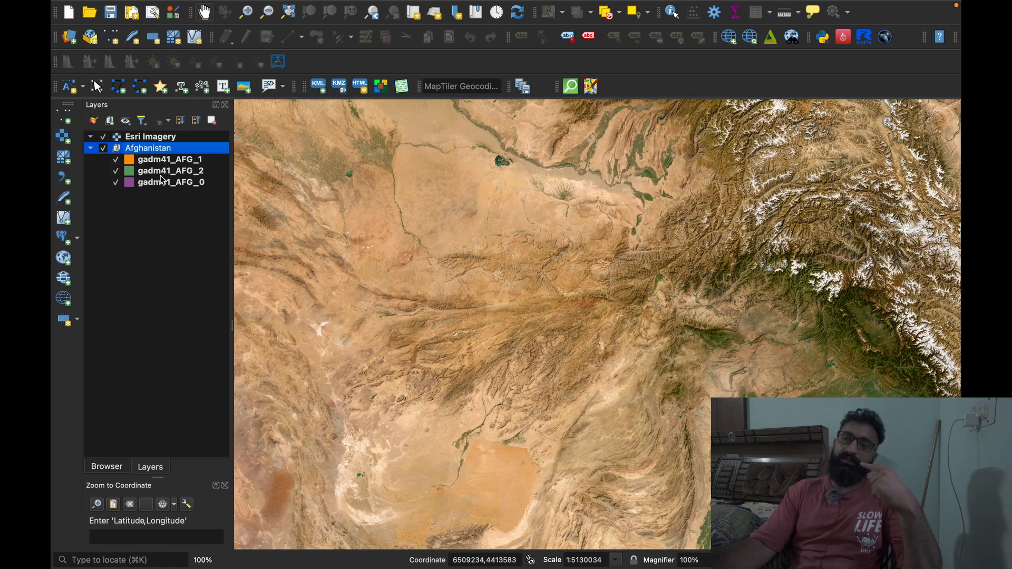
click(161, 138)
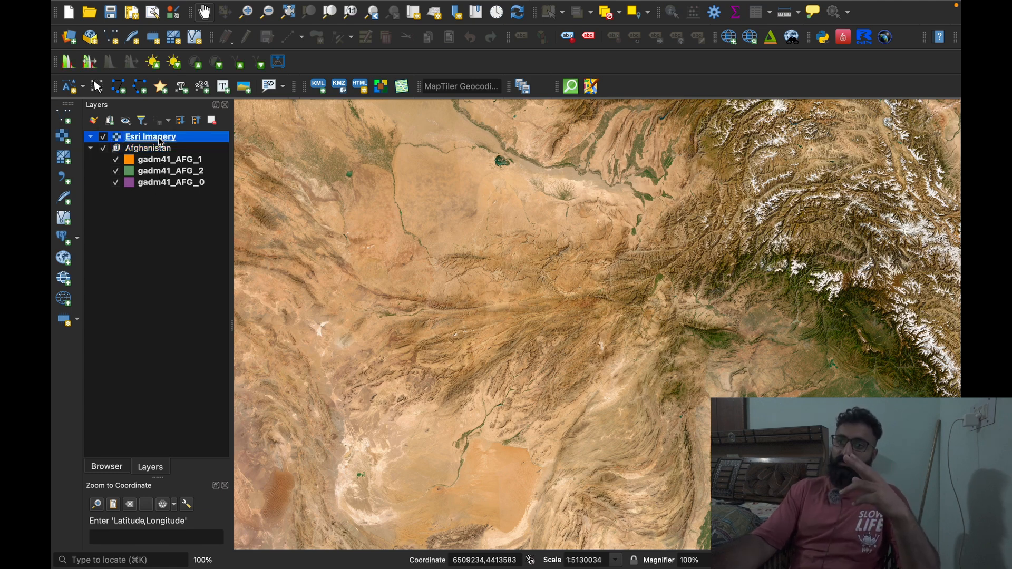
drag(159, 140, 161, 224)
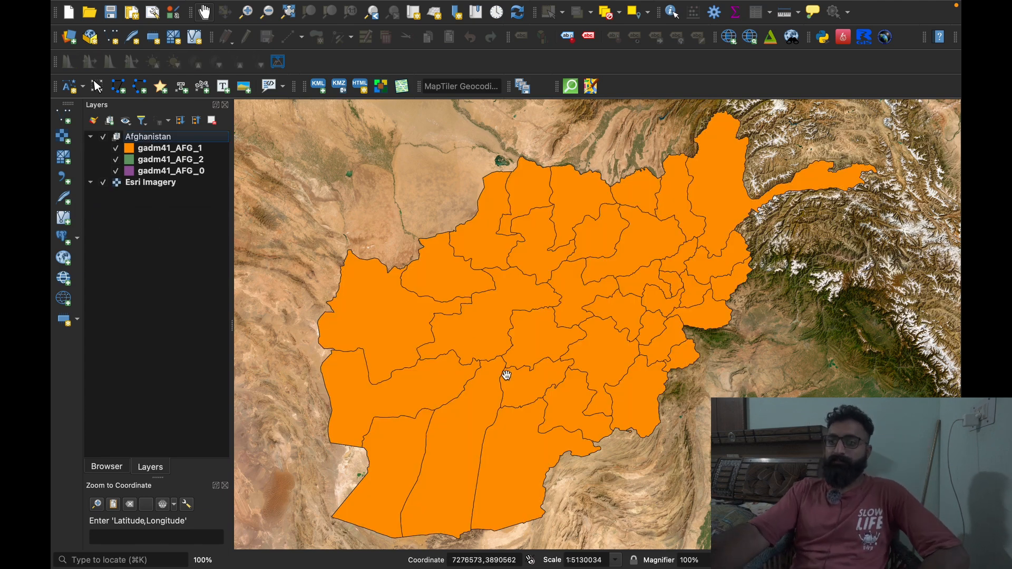
Hide gadm41_AFG_1 and gadm41_AFG_2 so that only the country outline layer gadm41_AFG_0 is shown for Afghanistan
click(116, 148)
click(116, 159)
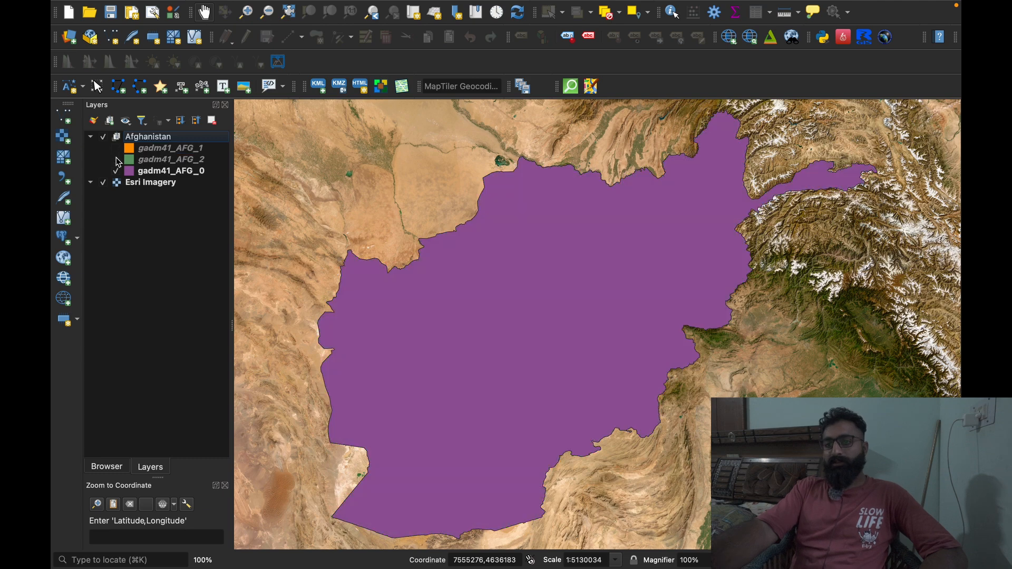
click(117, 171)
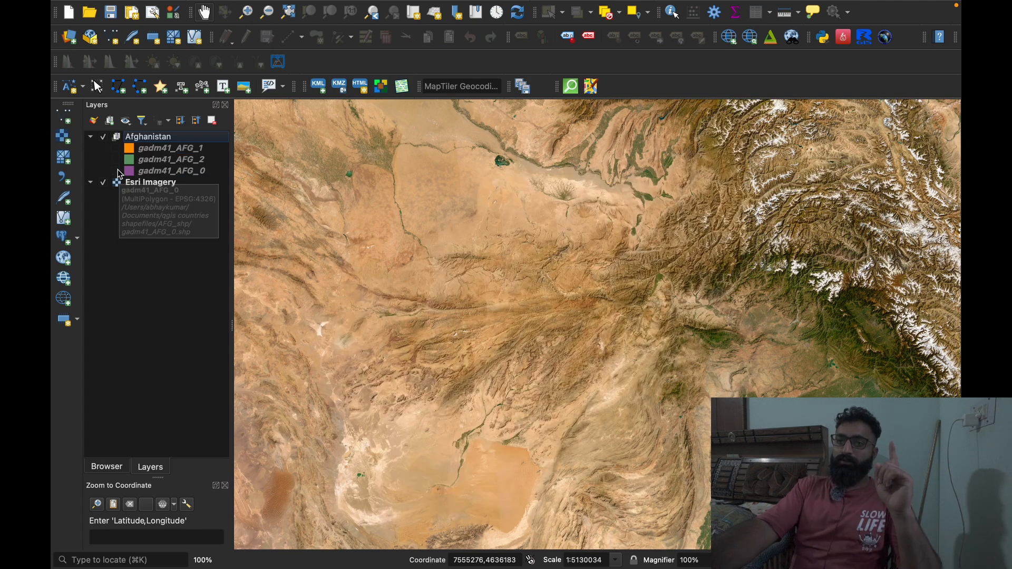
click(116, 171)
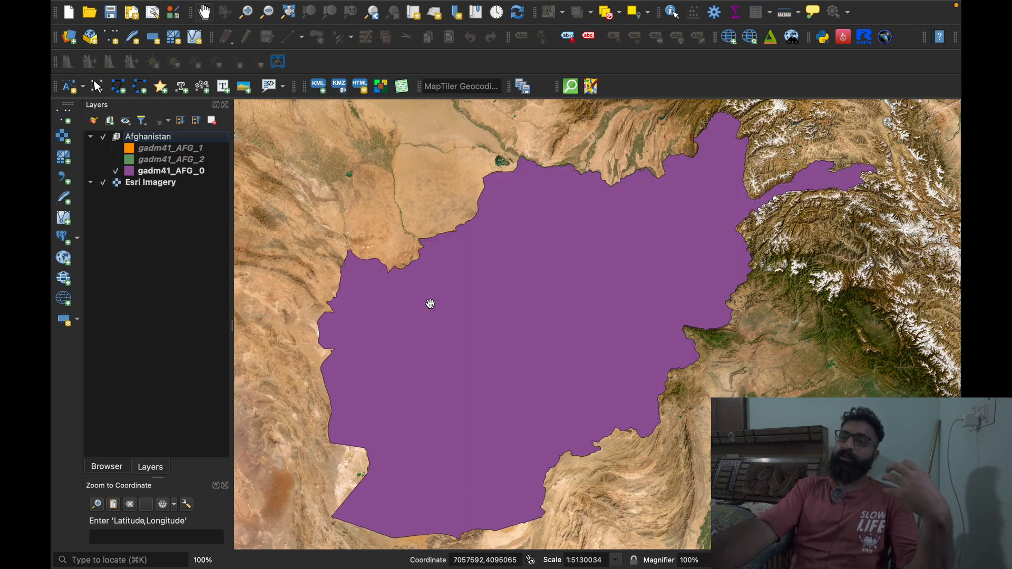
Compare the gadm41_AFG_2 and gadm41_AFG_1 subdivisions by showing each layer in turn, then hide both again
click(115, 160)
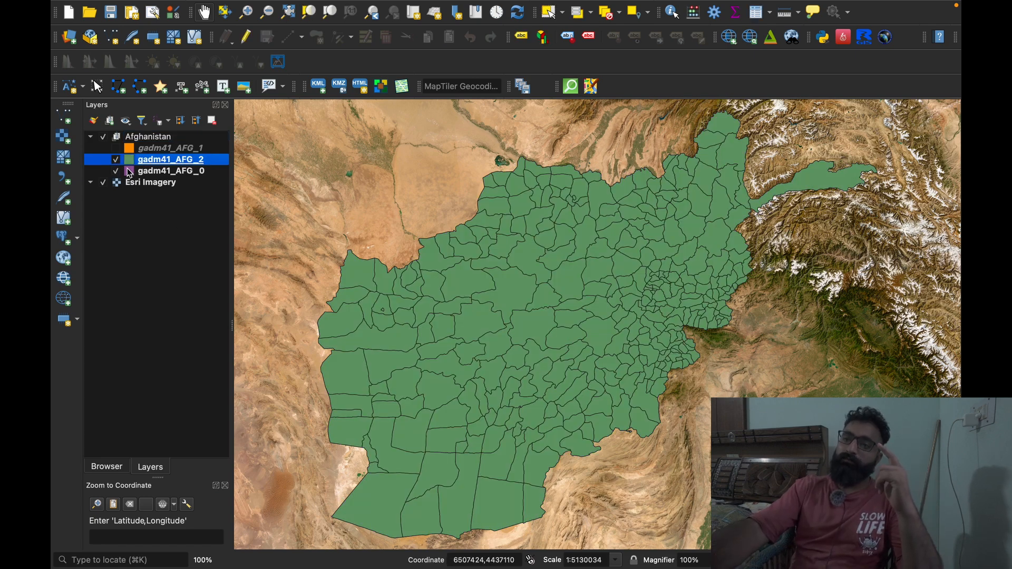
click(117, 160)
click(116, 148)
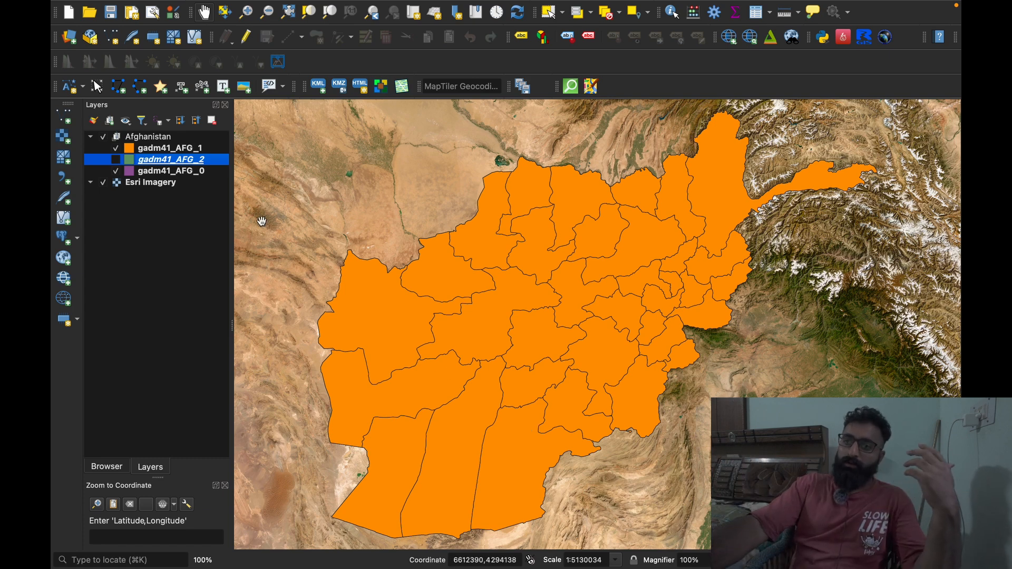
click(116, 148)
click(116, 160)
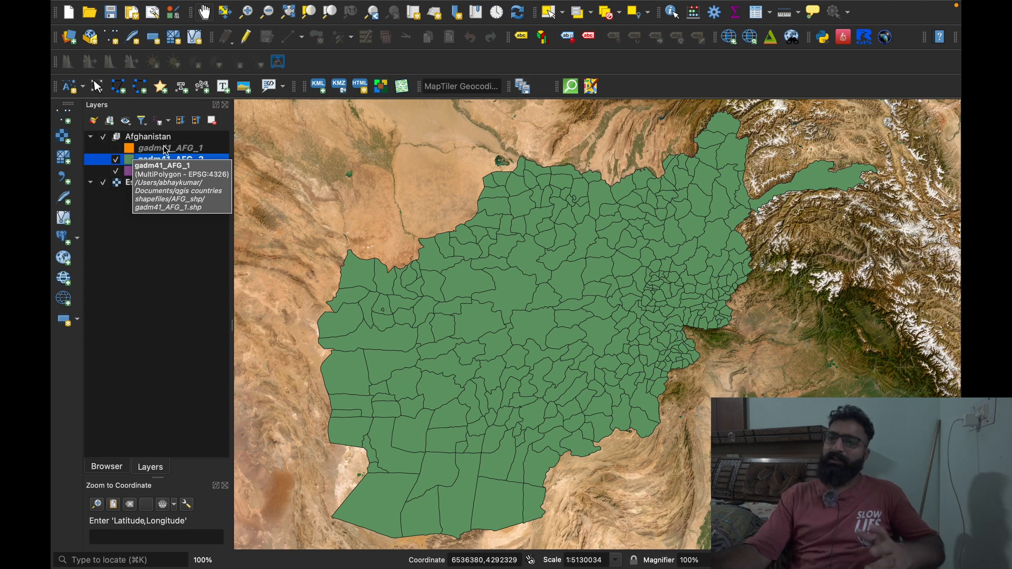
click(118, 161)
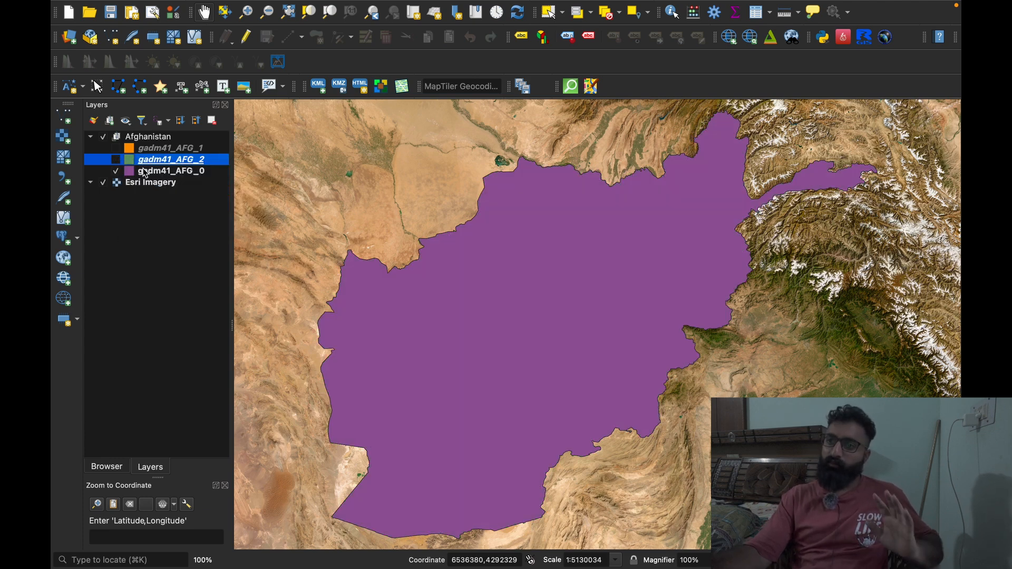
Inspect Afghanistan's district boundaries up close with gadm41_AFG_2 shown, then hide that layer and keep the whole country in view
click(142, 170)
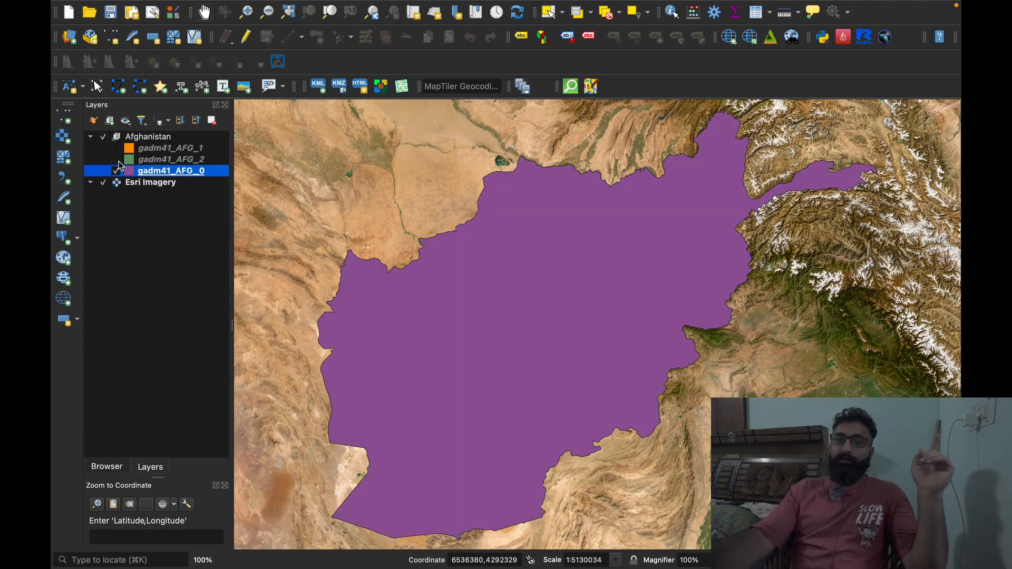
click(117, 160)
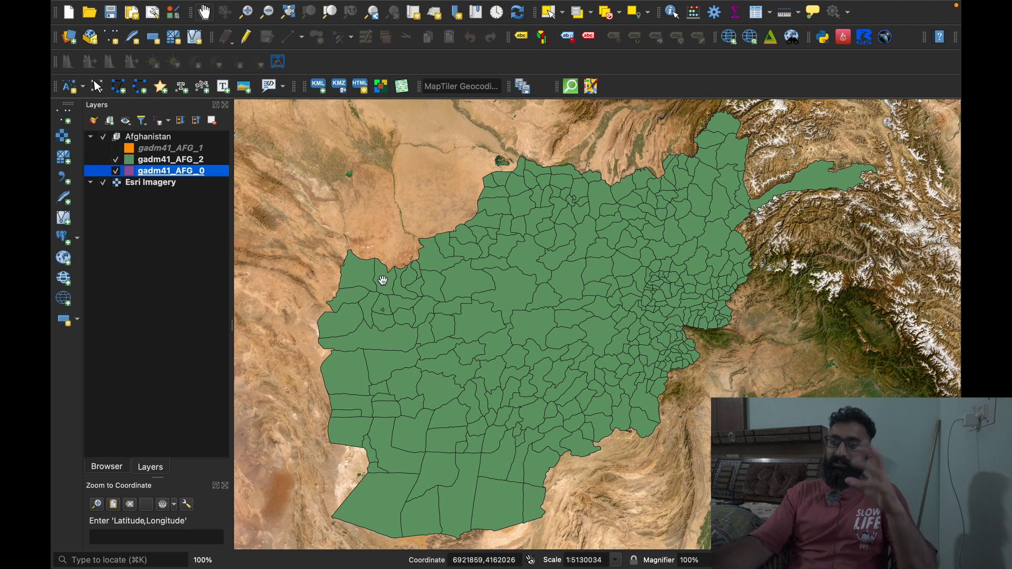
scroll(534, 325, up, 2)
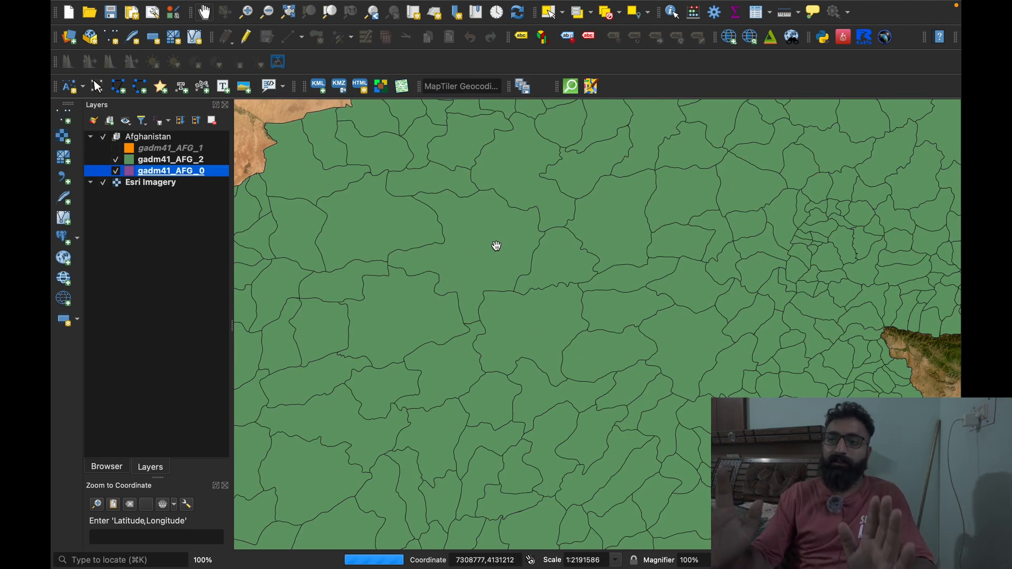
scroll(496, 245, down, 1)
scroll(496, 245, down, 3)
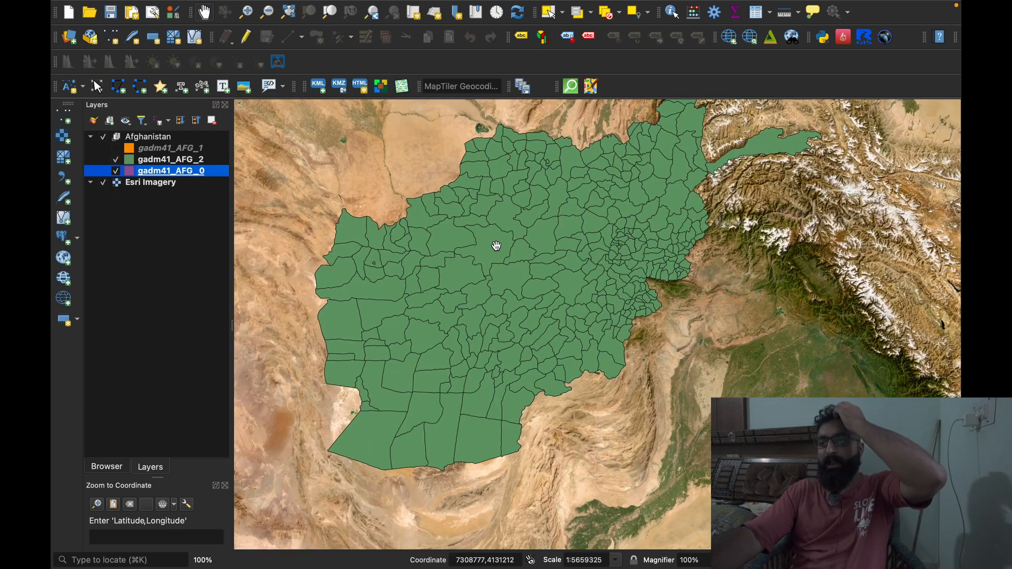
drag(504, 255, 540, 286)
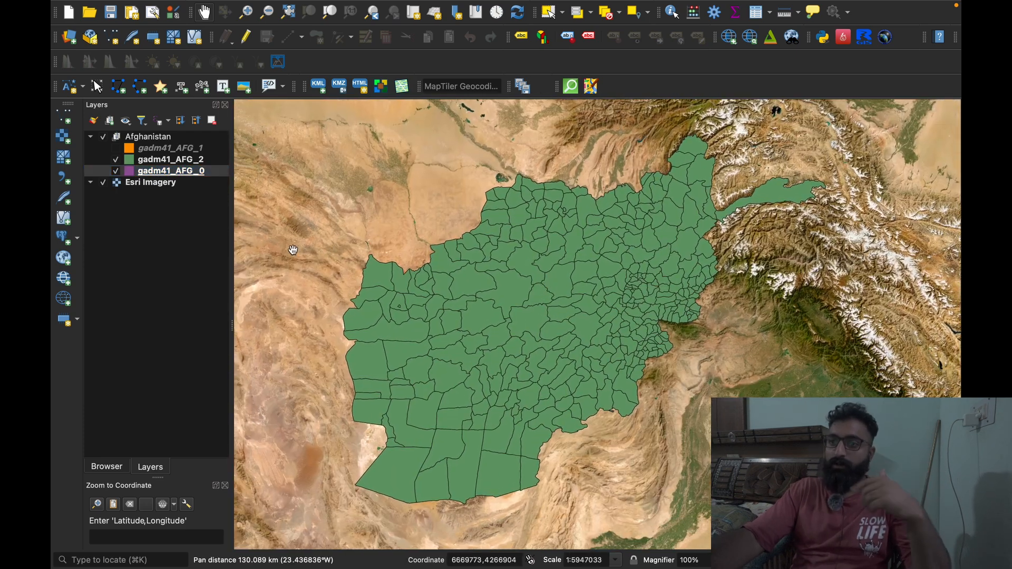
click(116, 160)
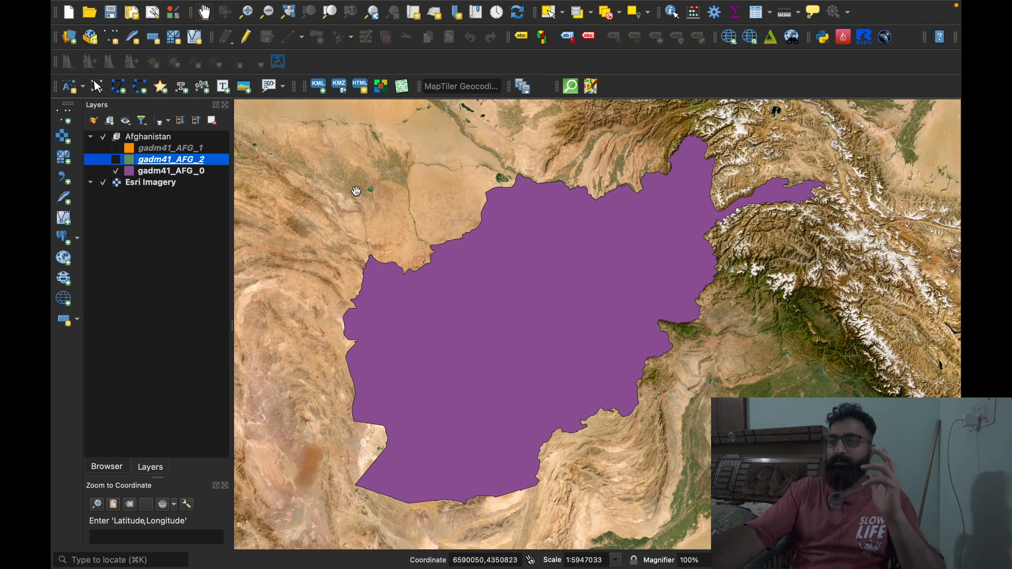
Check the Geo Study short in the browser for the countries around Afghanistan and switch back to QGIS
click(554, 7)
mouse_move(560, 25)
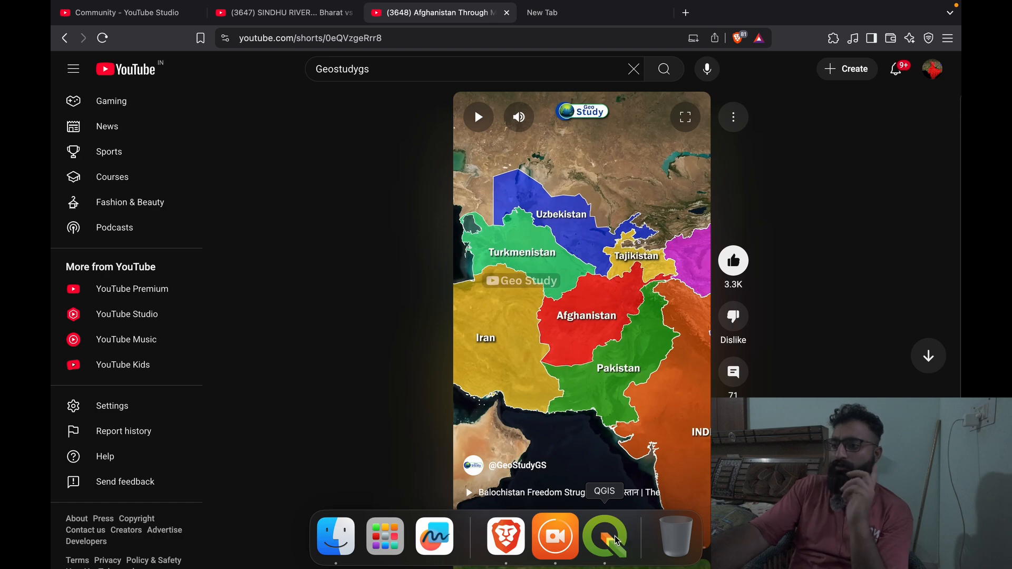
click(615, 540)
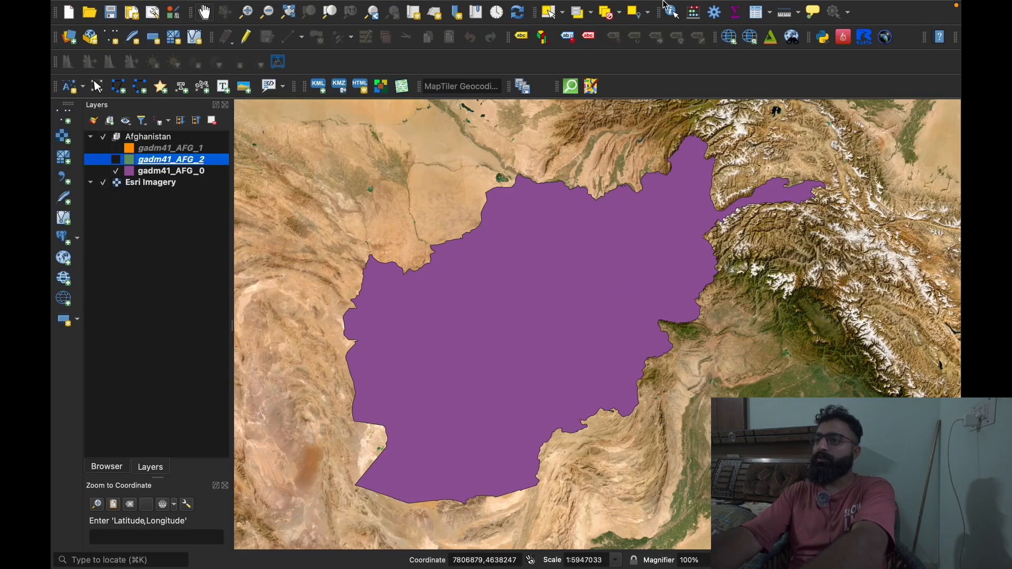
Open the HCMGIS download of GADM administrative areas by country and choose Iran as the country
click(593, 8)
click(593, 8)
click(542, 7)
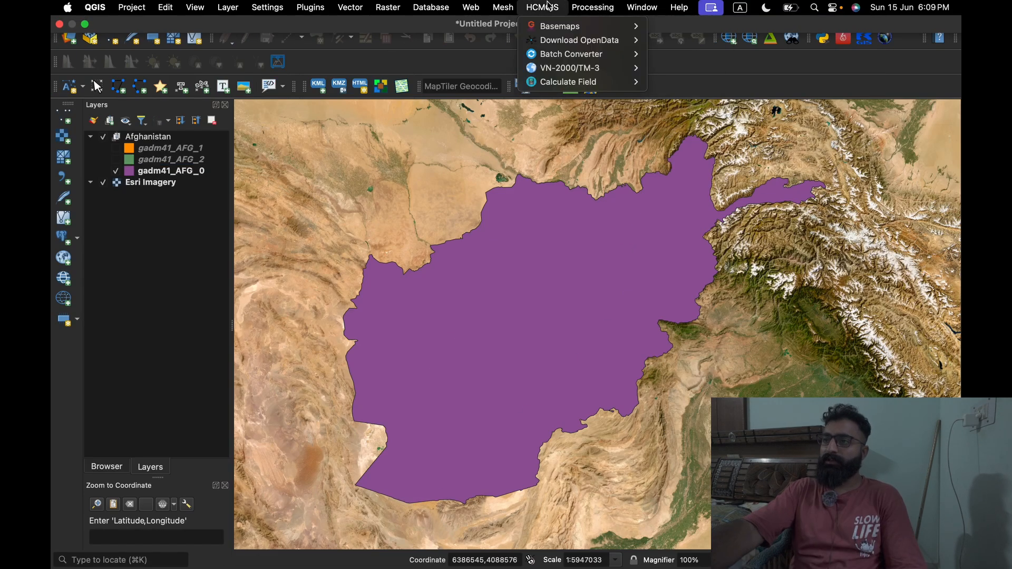
mouse_move(579, 26)
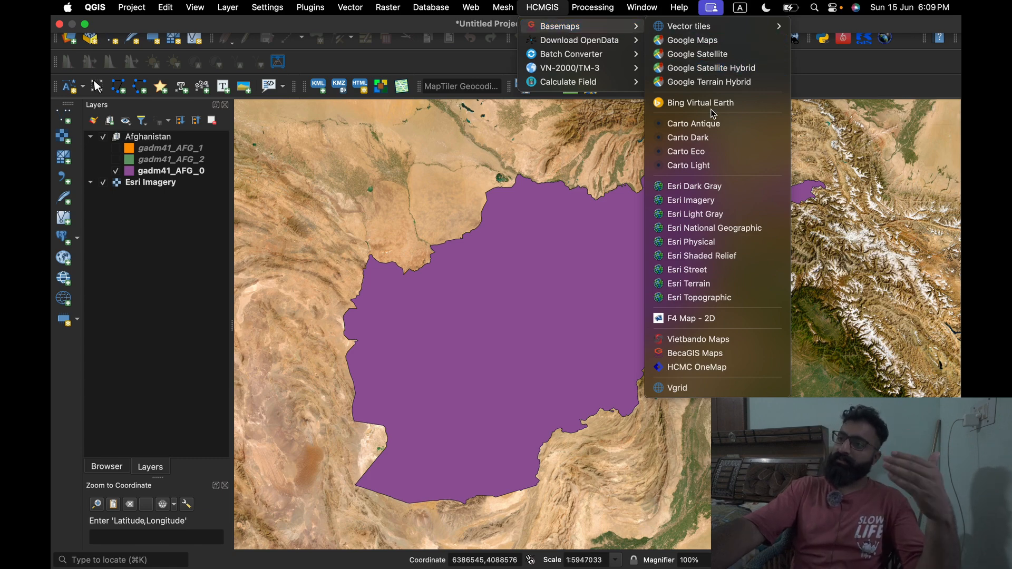
mouse_move(624, 40)
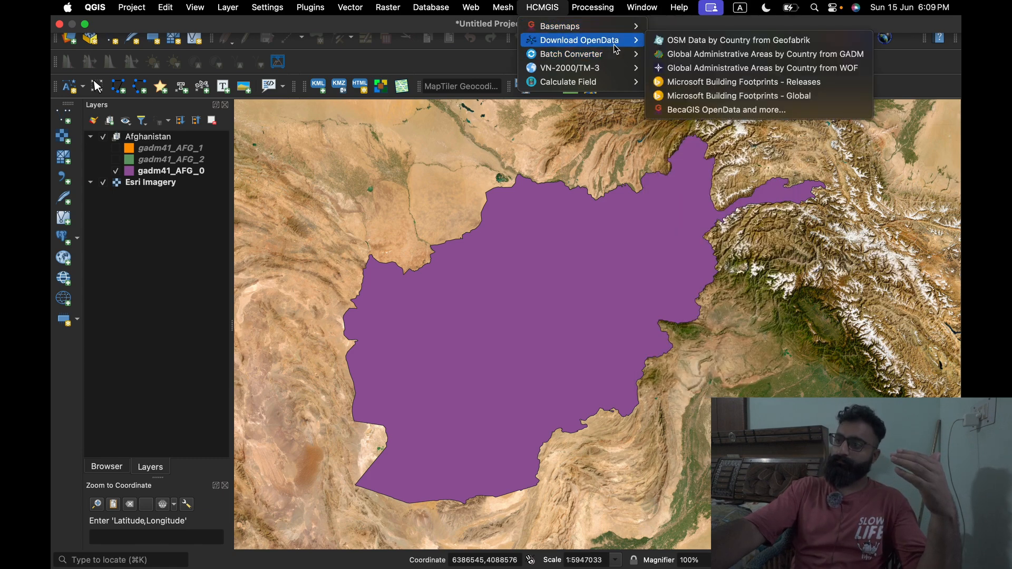
click(710, 55)
click(500, 209)
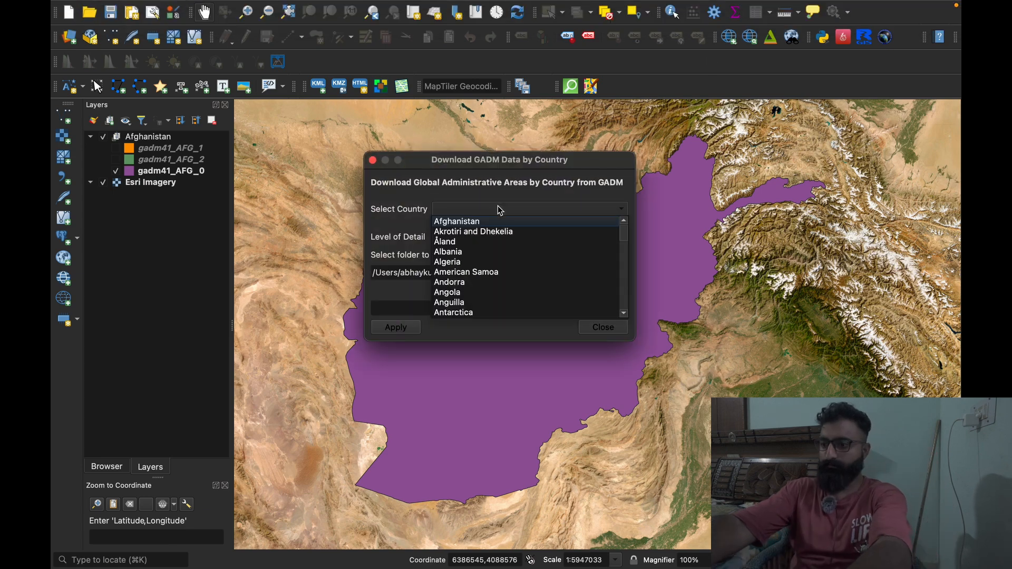
key(i)
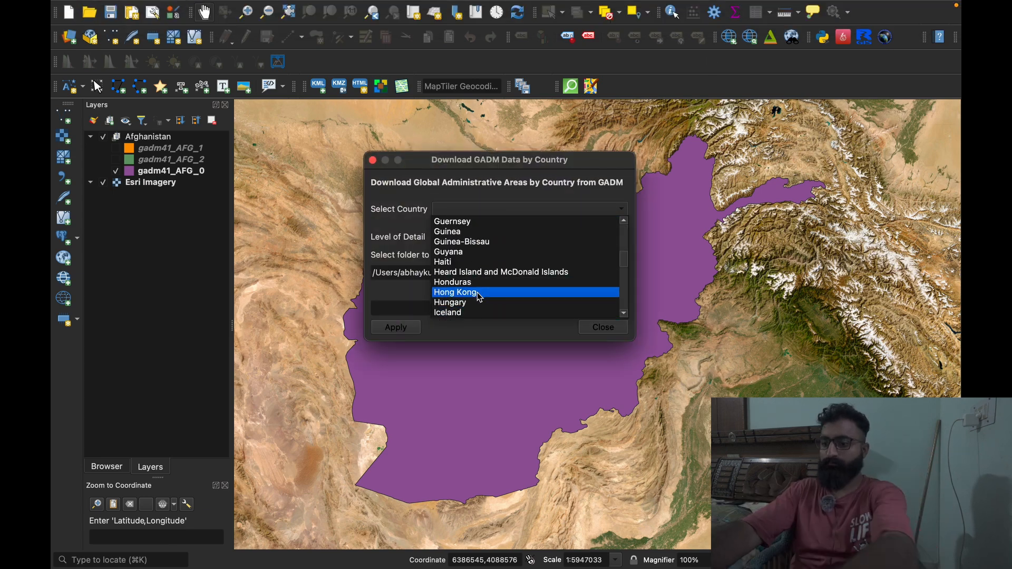
scroll(476, 292, down, 5)
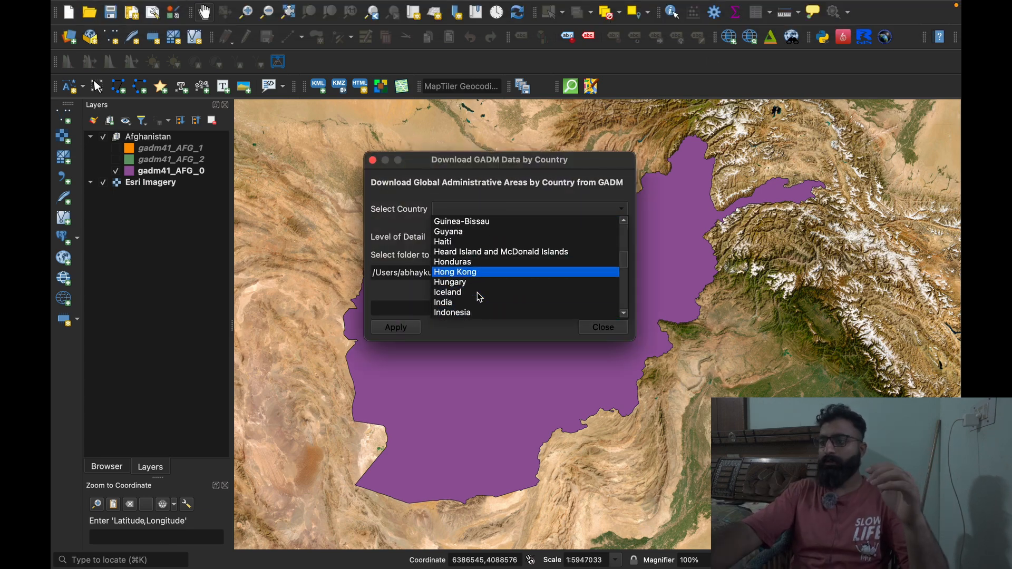
click(453, 272)
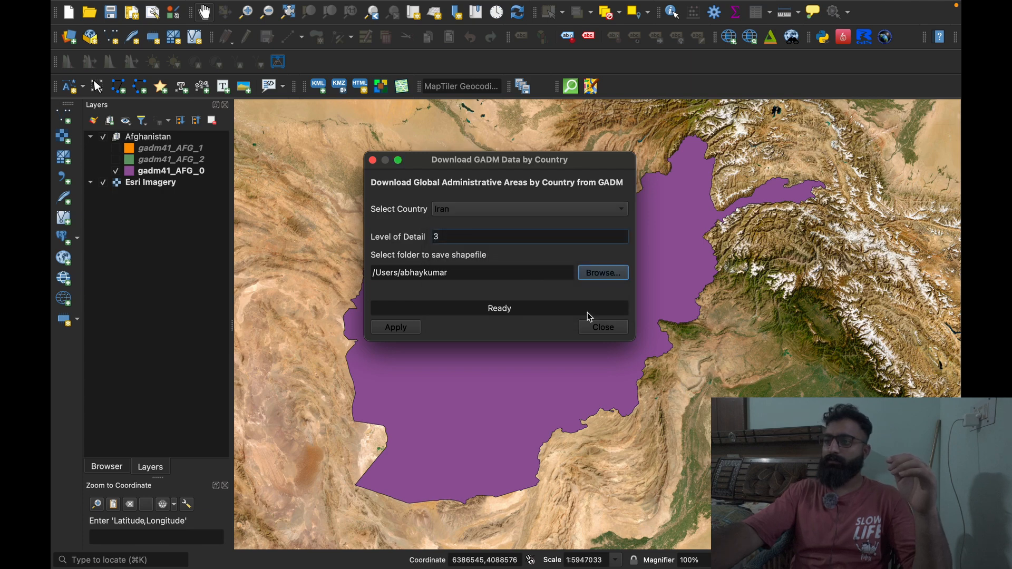
Download Iran's GADM boundaries, load them into the project and close the download dialog
click(405, 327)
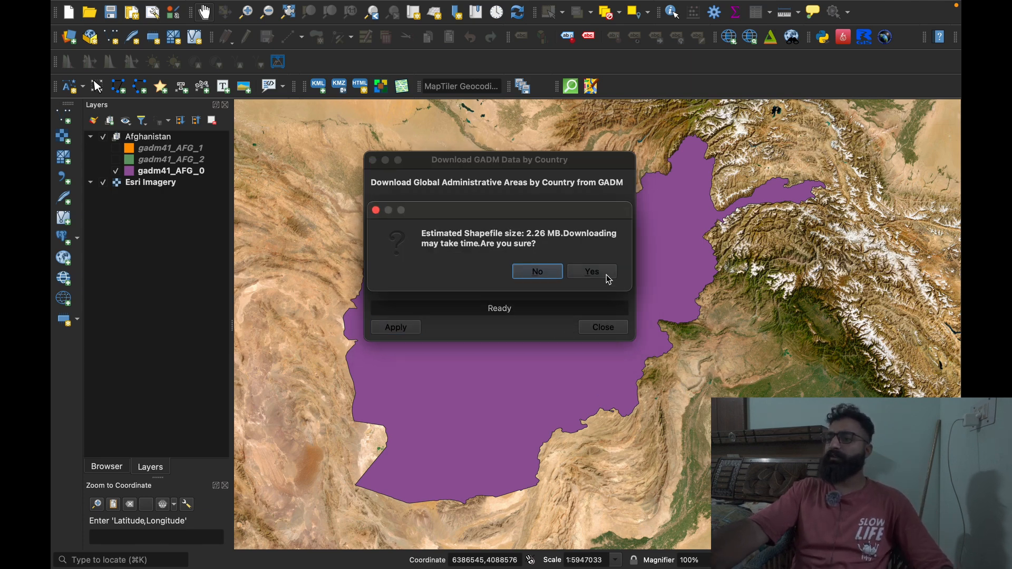
click(606, 274)
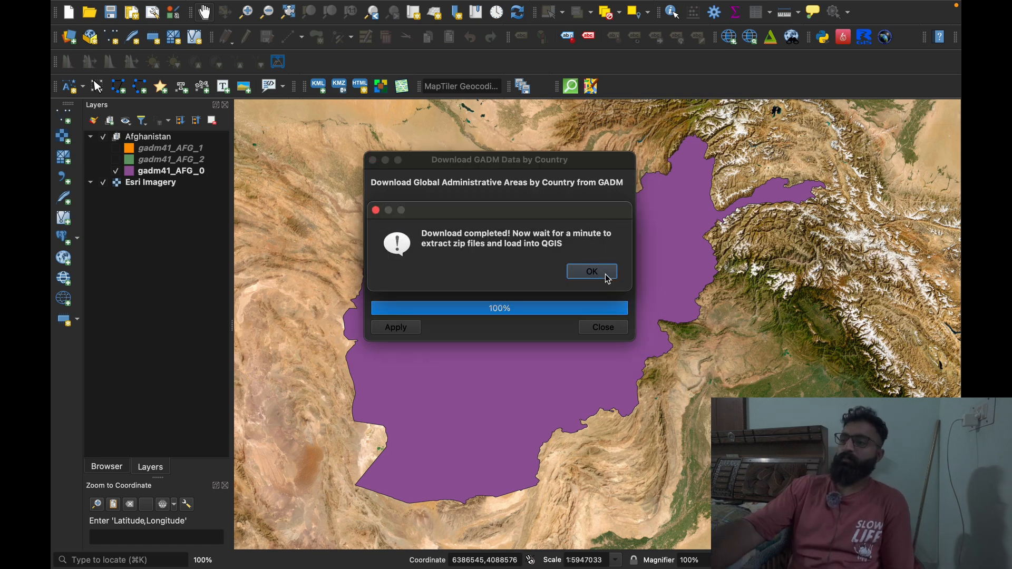
click(594, 273)
click(575, 275)
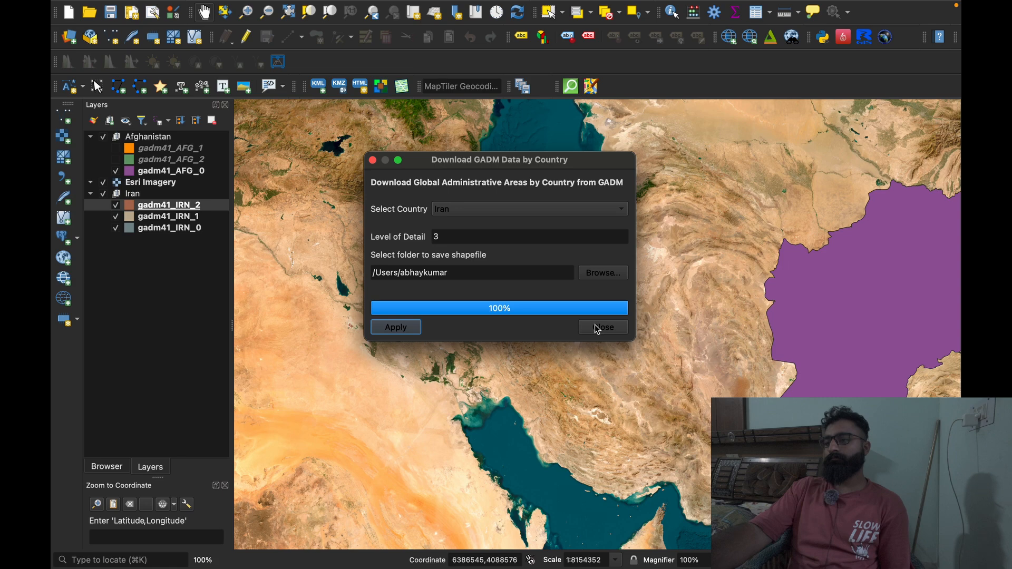
click(598, 328)
Move the Esri Imagery basemap below the Iran group so Iran's boundaries show on the map
drag(141, 182, 139, 271)
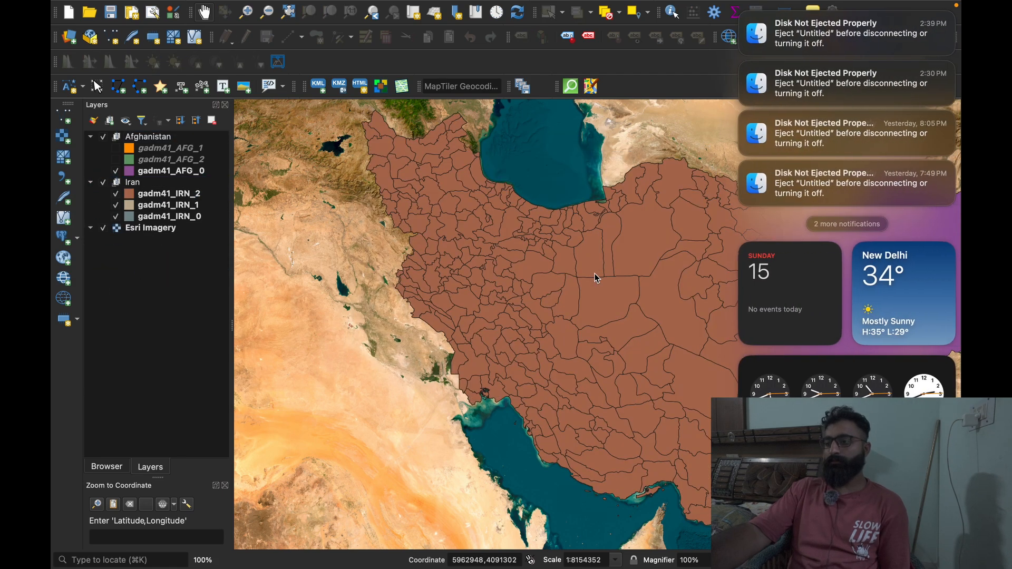
drag(606, 221, 612, 273)
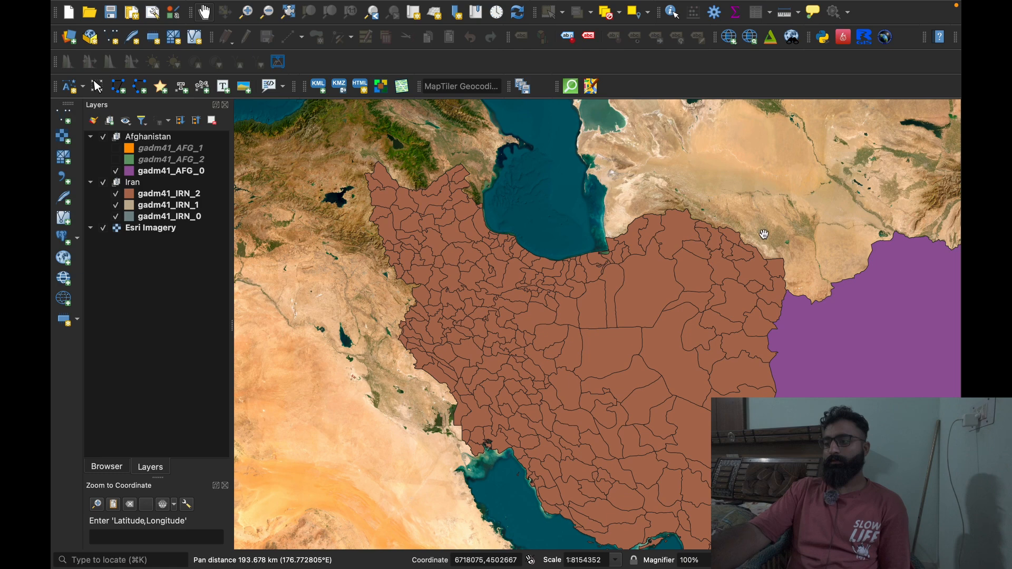
click(169, 137)
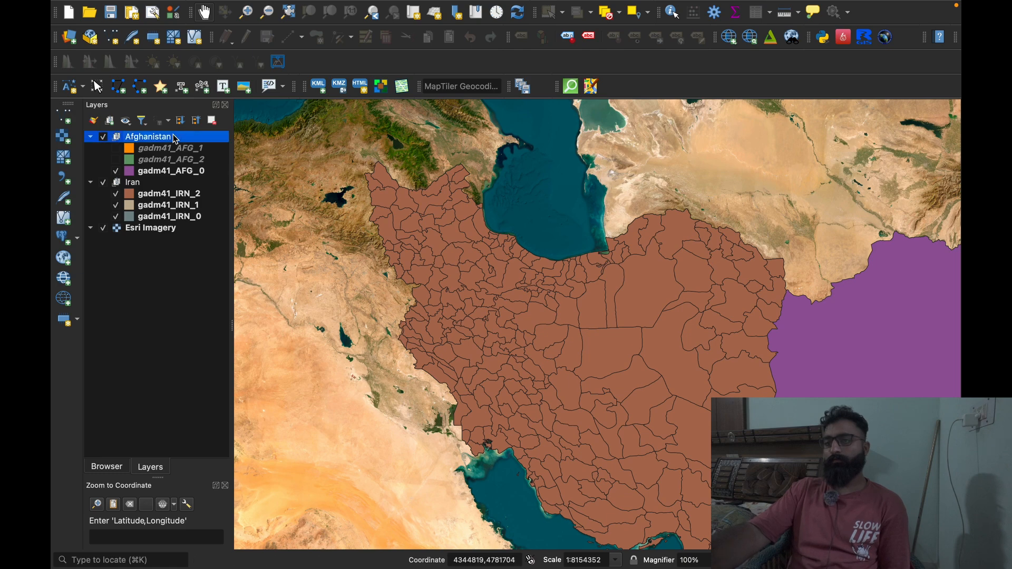
Open the HCMGIS download of GADM areas again and browse the country list as far as Tajikistan
click(543, 8)
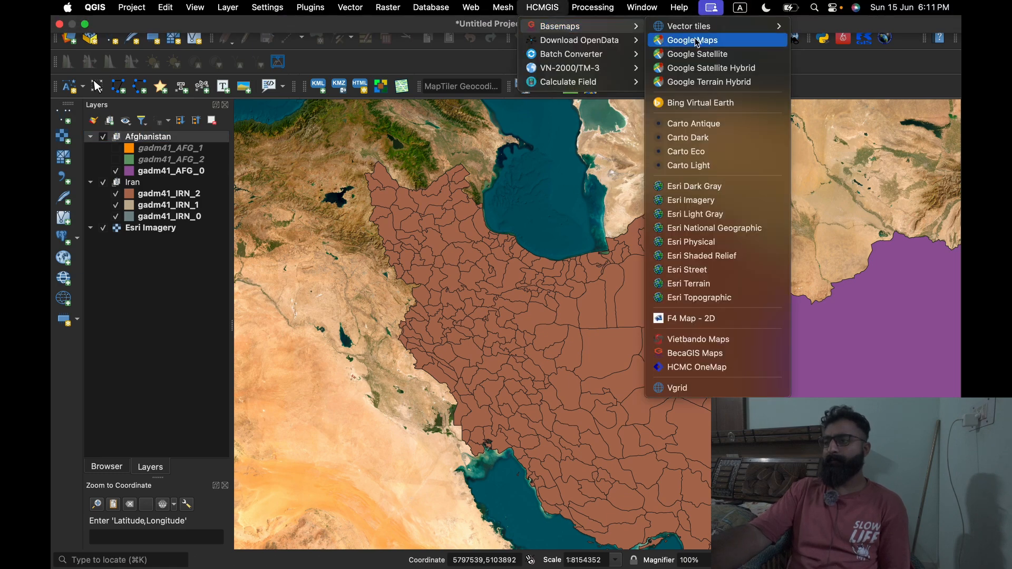
mouse_move(590, 40)
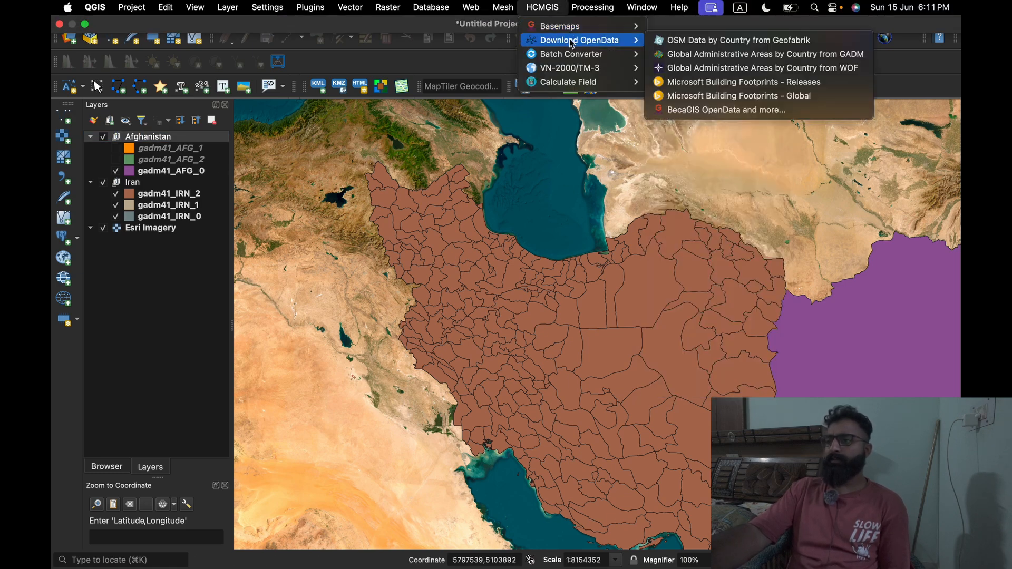
click(688, 53)
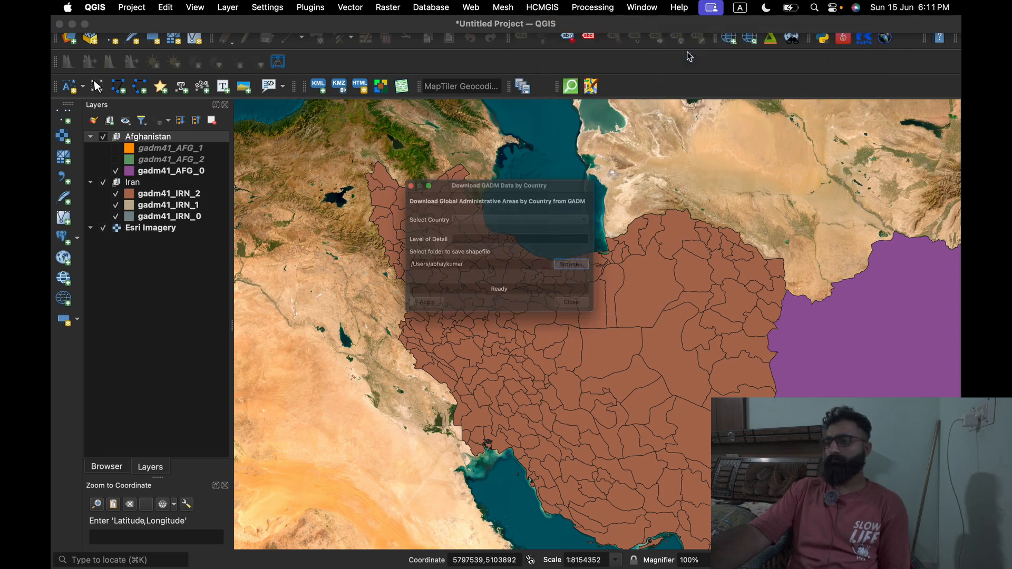
click(545, 213)
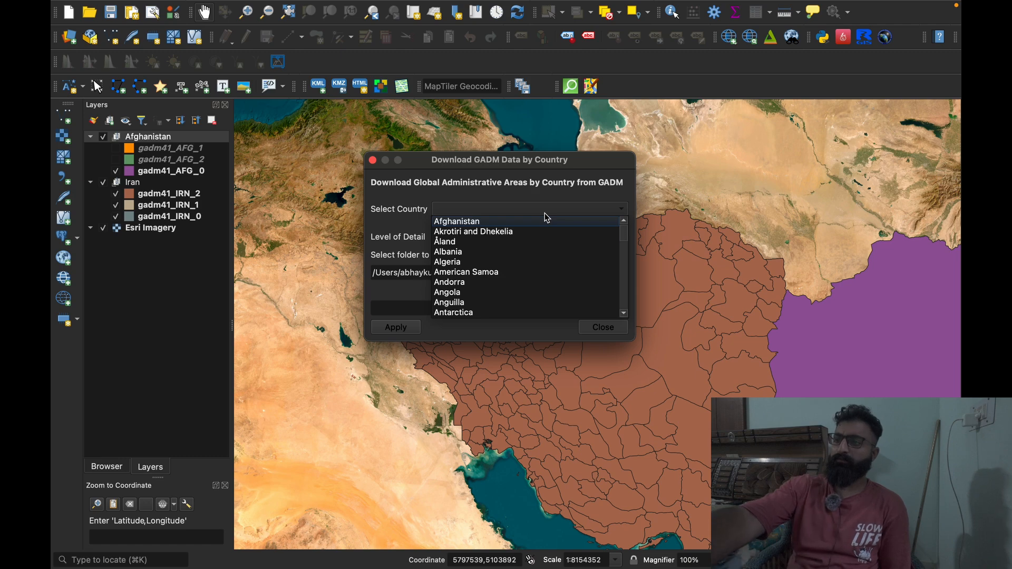
scroll(527, 263, down, 20)
scroll(523, 260, down, 3)
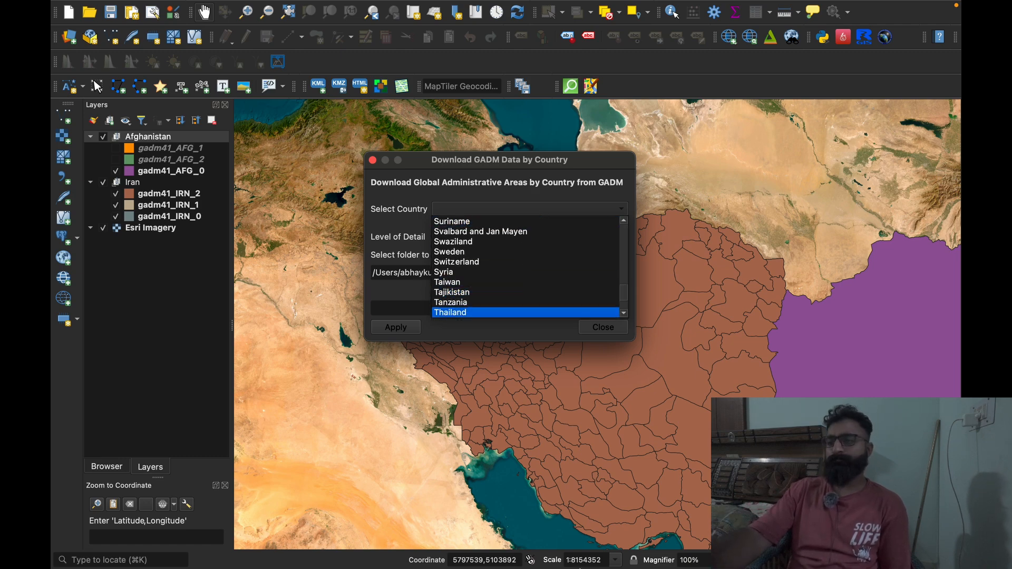
Check the Geo Study short in the browser for Afghanistan's northern neighbours and switch back to QGIS
click(506, 535)
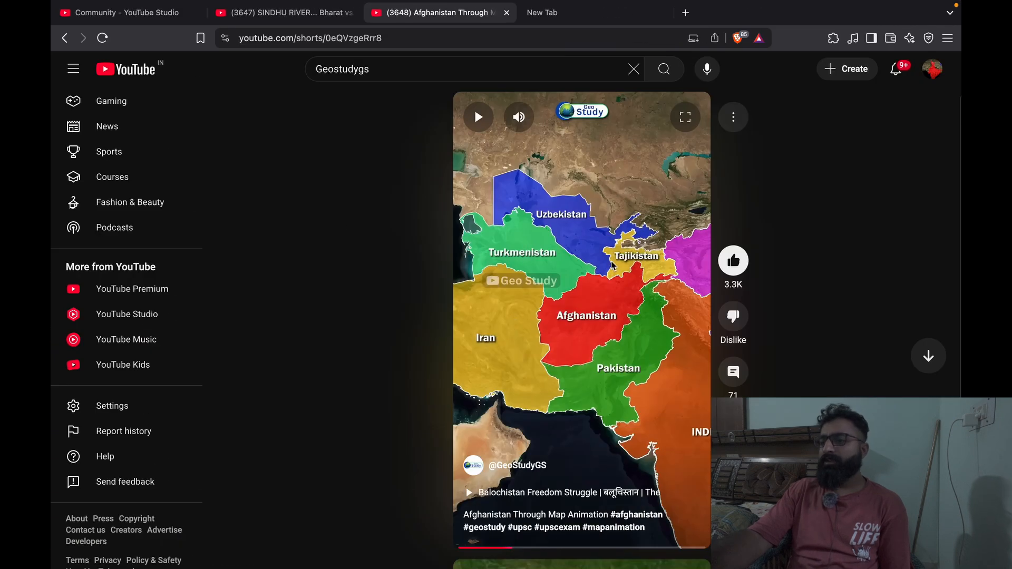
mouse_move(555, 535)
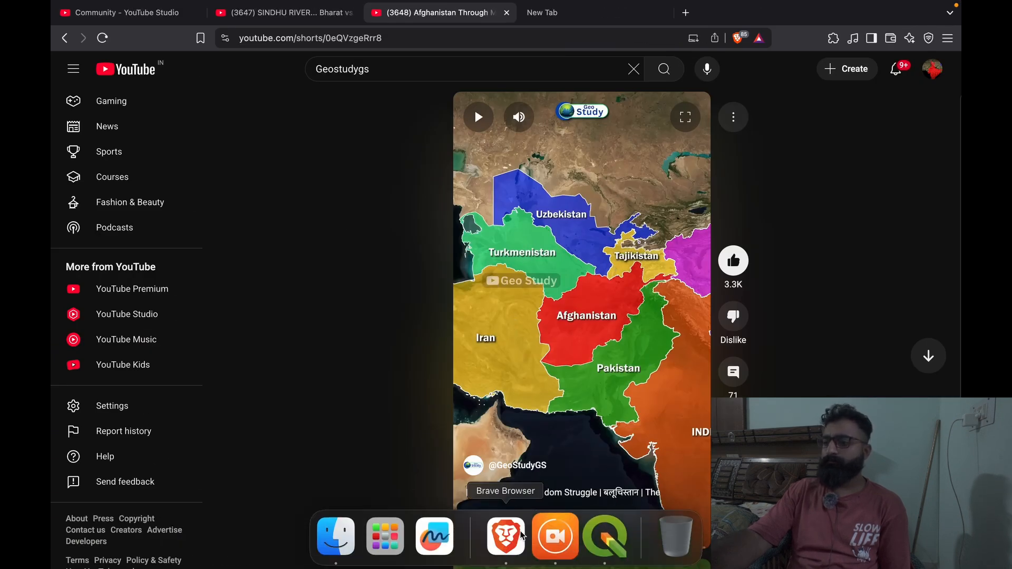
click(604, 534)
Choose Tajikistan, download its GADM boundaries into the project, and keep Esri Imagery beneath all country groups
click(501, 209)
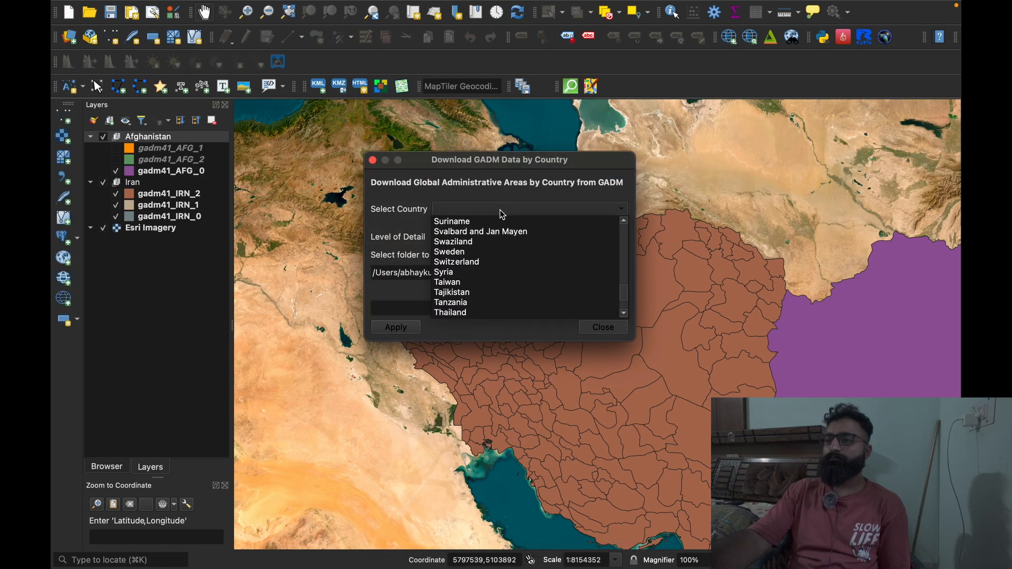
click(486, 292)
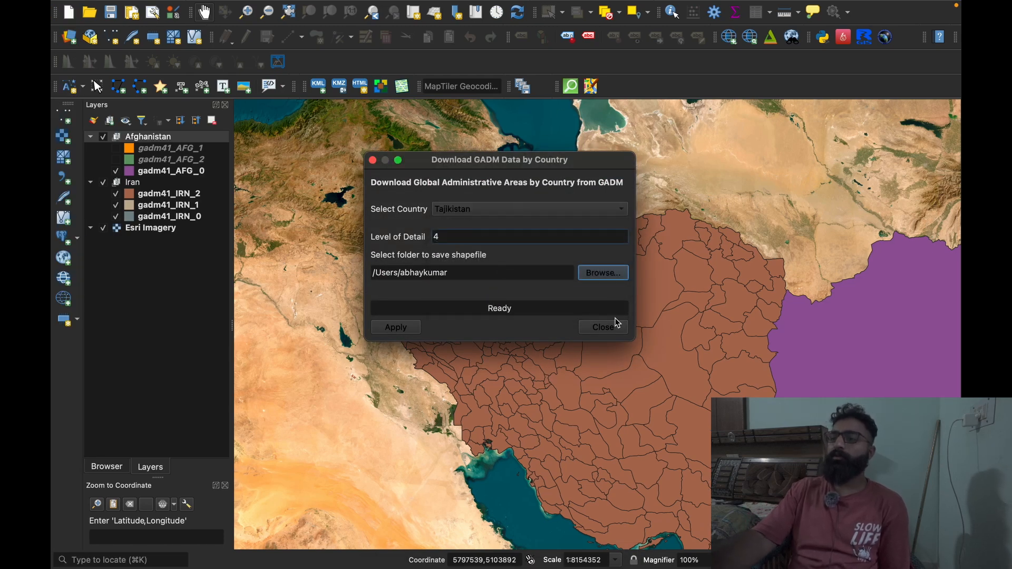
click(399, 331)
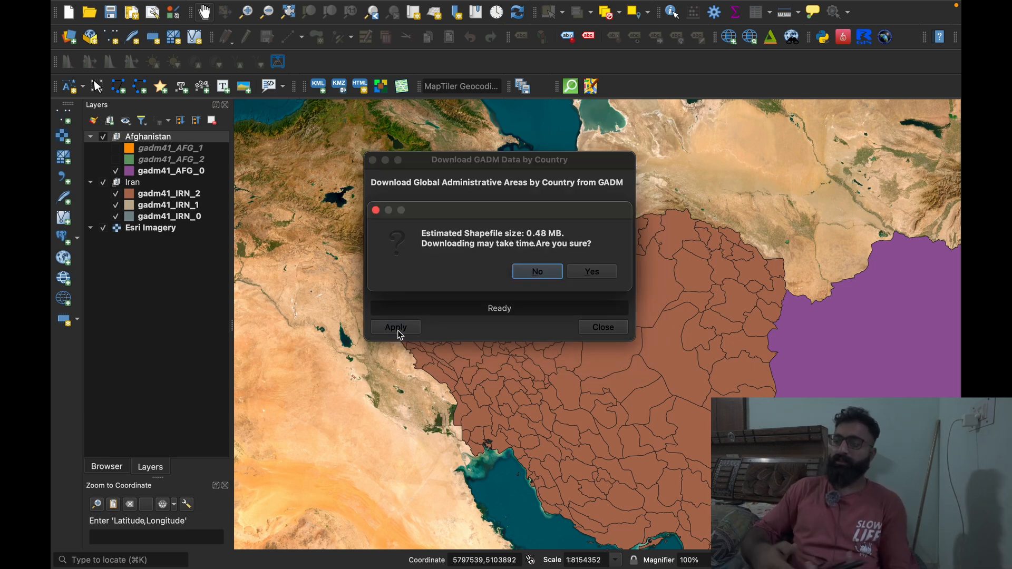
click(600, 271)
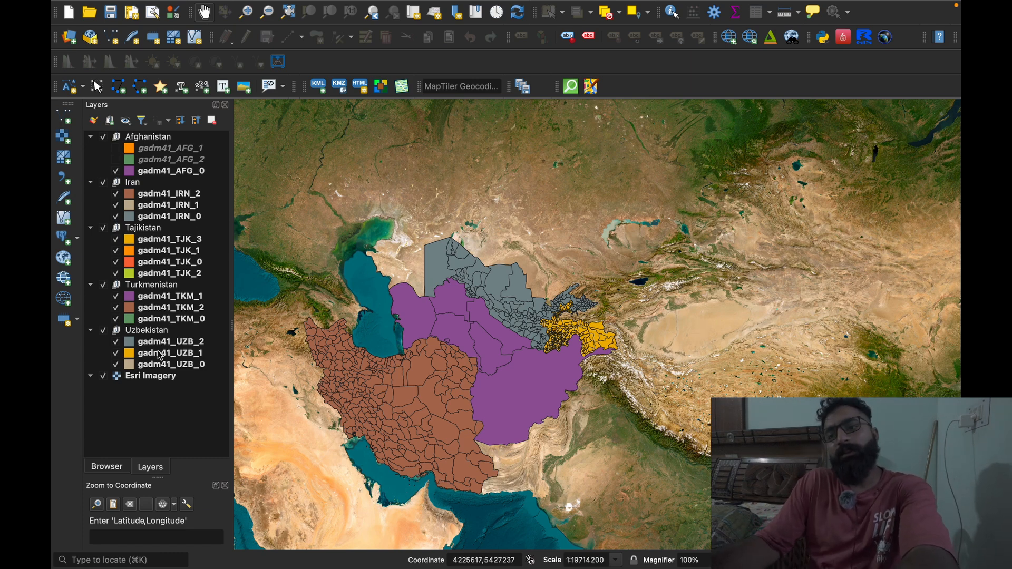
drag(149, 377, 148, 400)
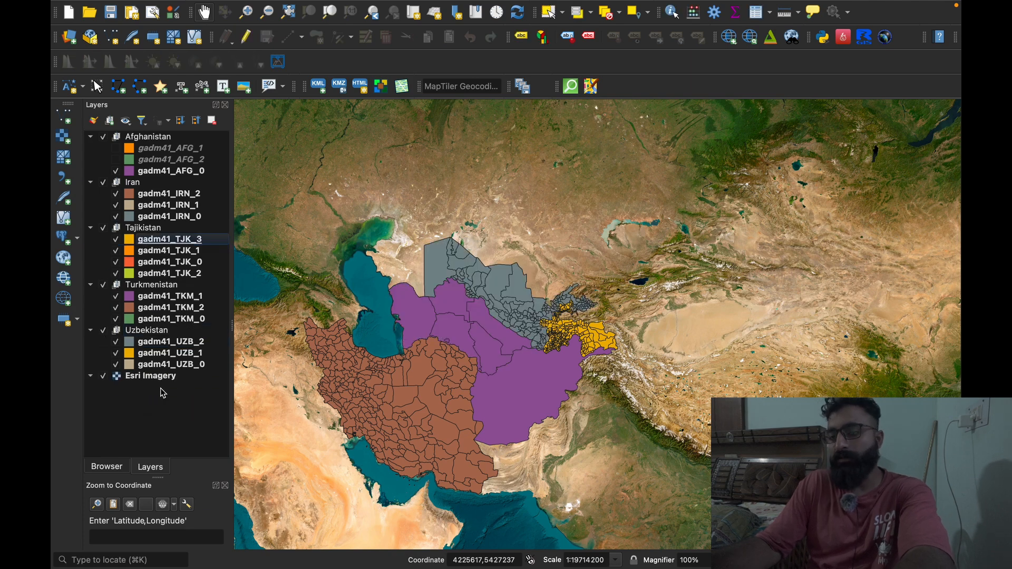
Remove every level 1, 2 and 3 subdivision layer from the five country groups, keeping only the level 0 outlines
click(191, 176)
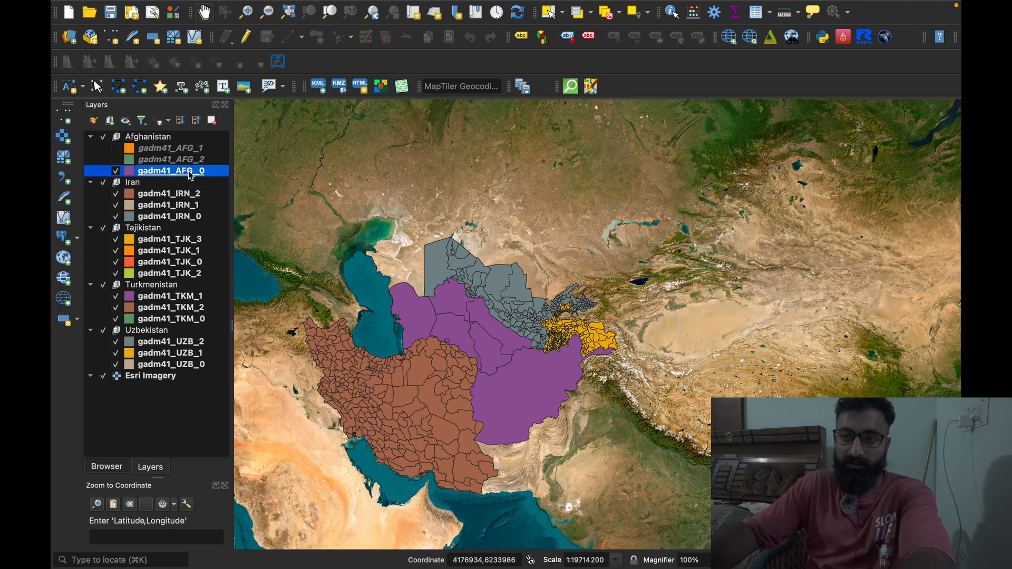
click(180, 150)
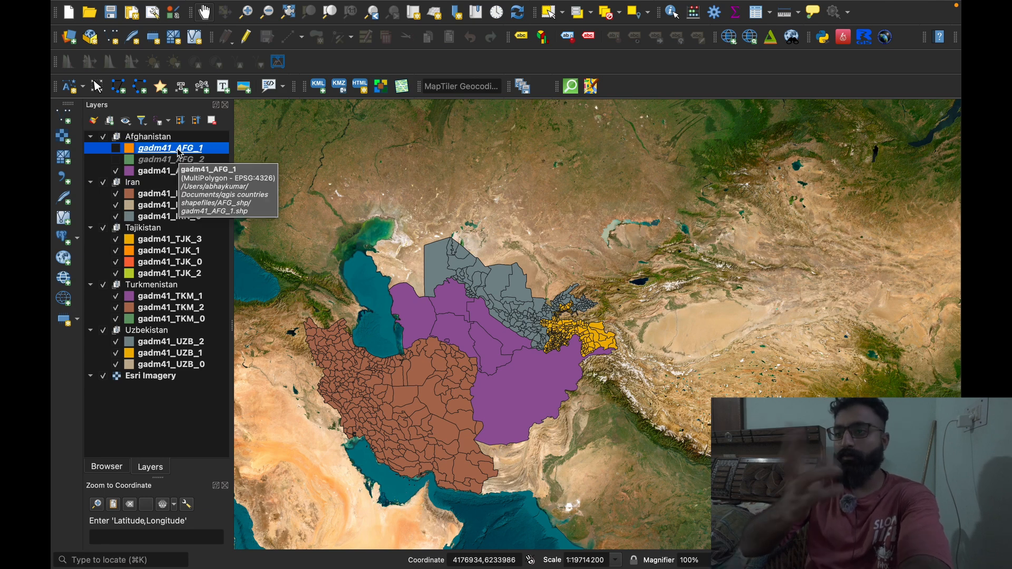
shift+click(177, 159)
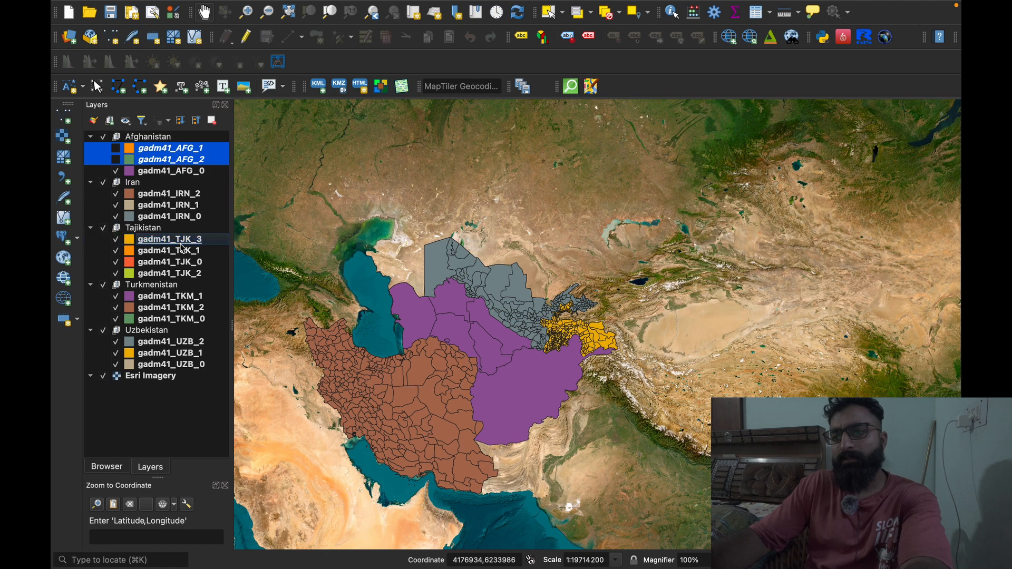
super+click(181, 243)
super+click(182, 252)
super+click(186, 203)
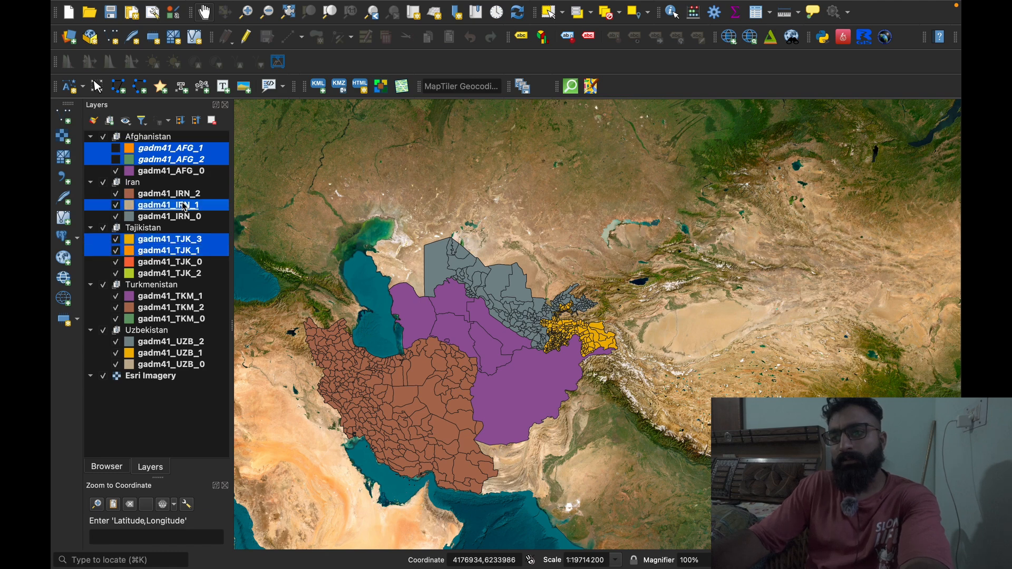
super+click(183, 194)
super+click(181, 275)
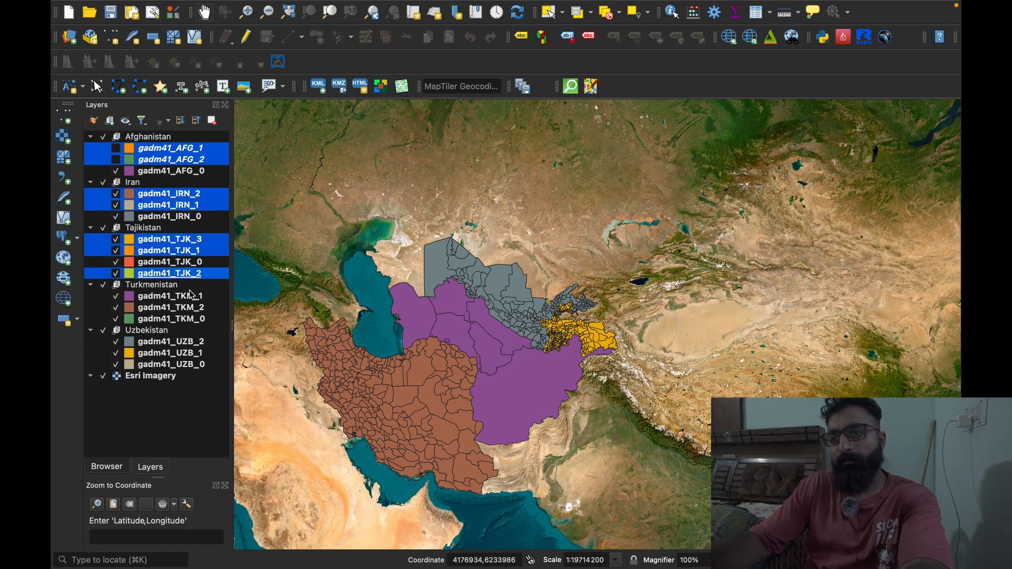
super+click(188, 308)
super+click(189, 297)
super+click(186, 343)
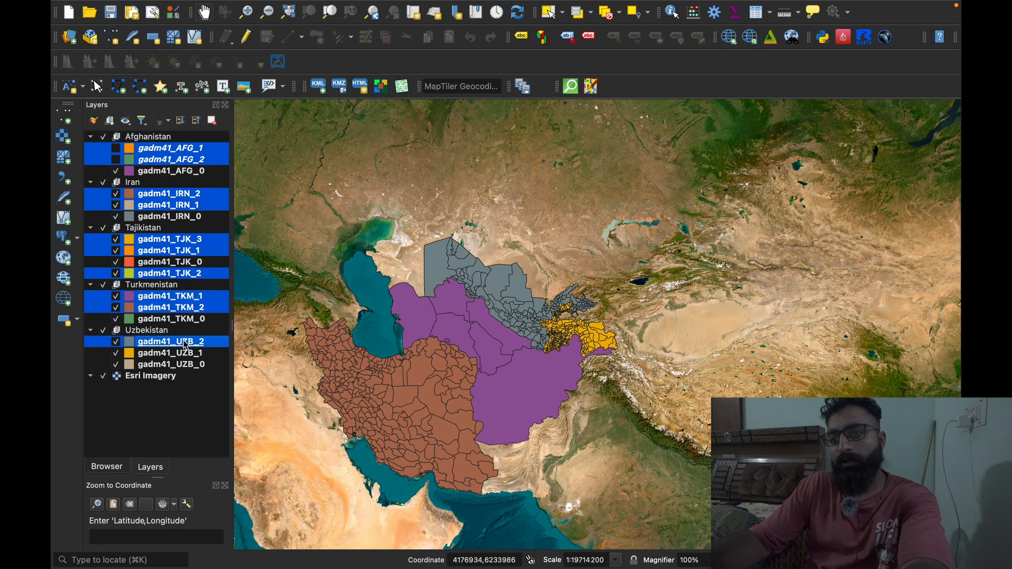
super+click(186, 353)
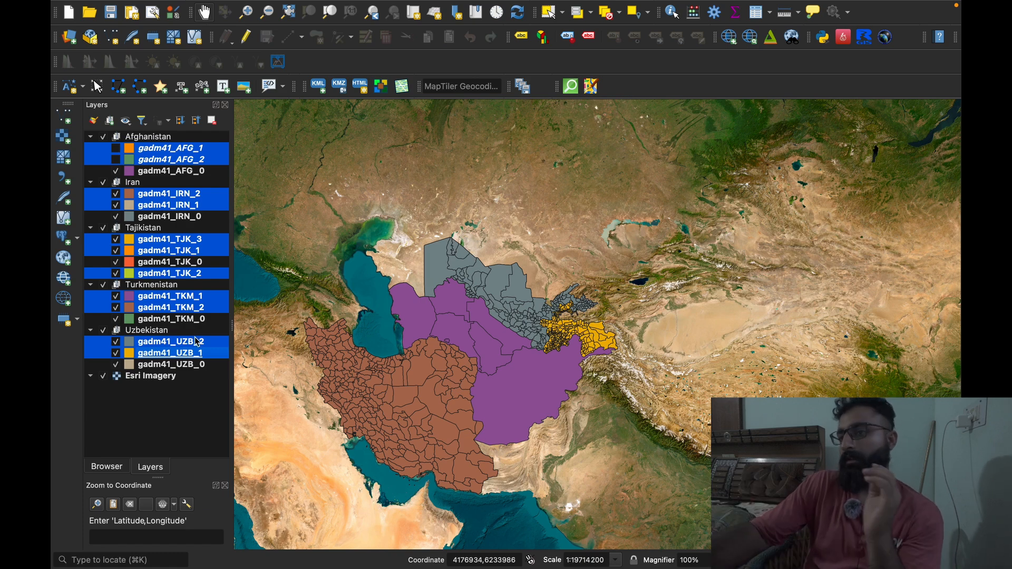
right_click(200, 347)
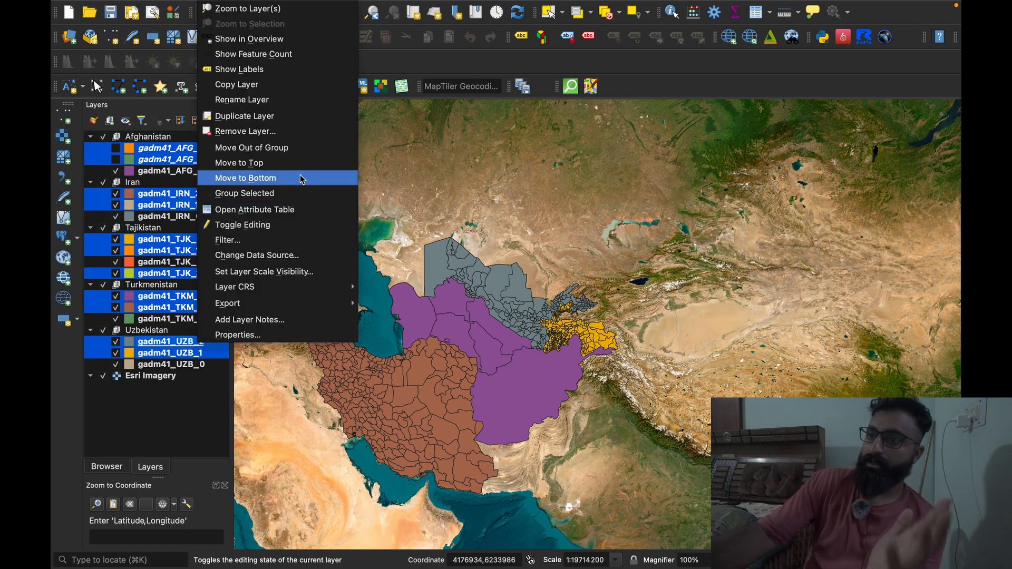
click(302, 131)
click(547, 293)
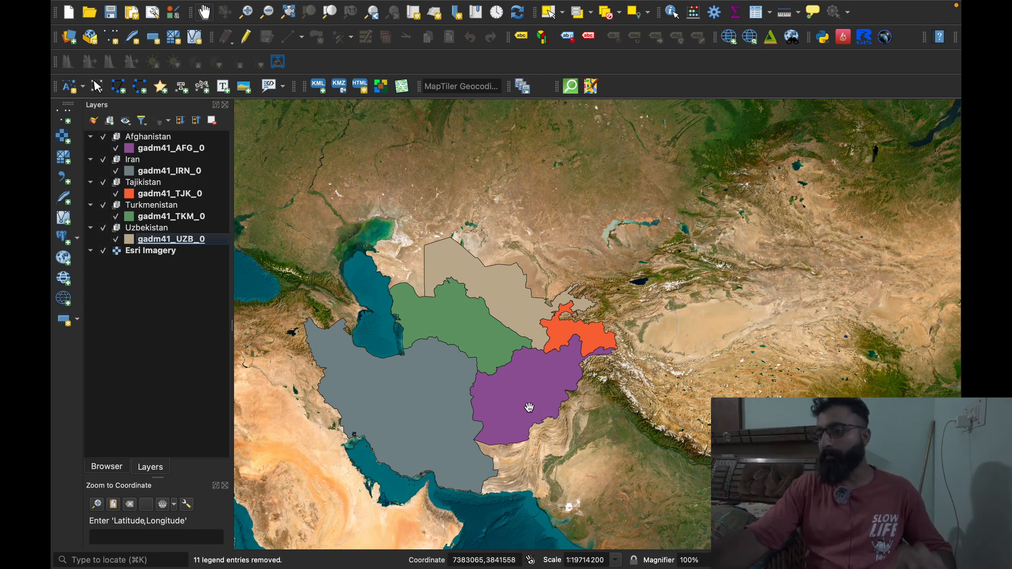
drag(626, 416, 520, 312)
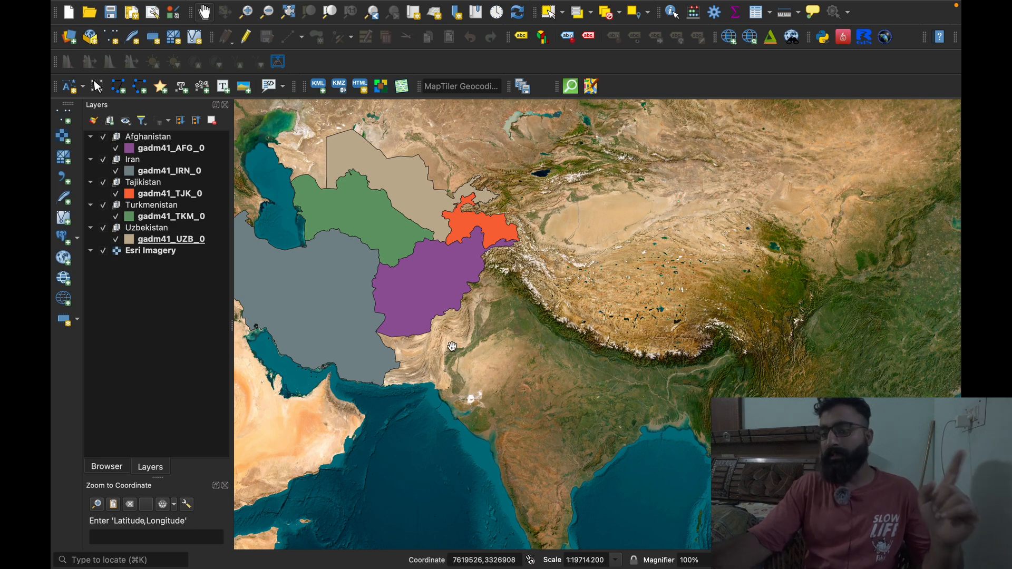
Download Pakistan's GADM administrative boundaries into the project with HCMGIS and close the download dialog
click(542, 7)
mouse_move(559, 26)
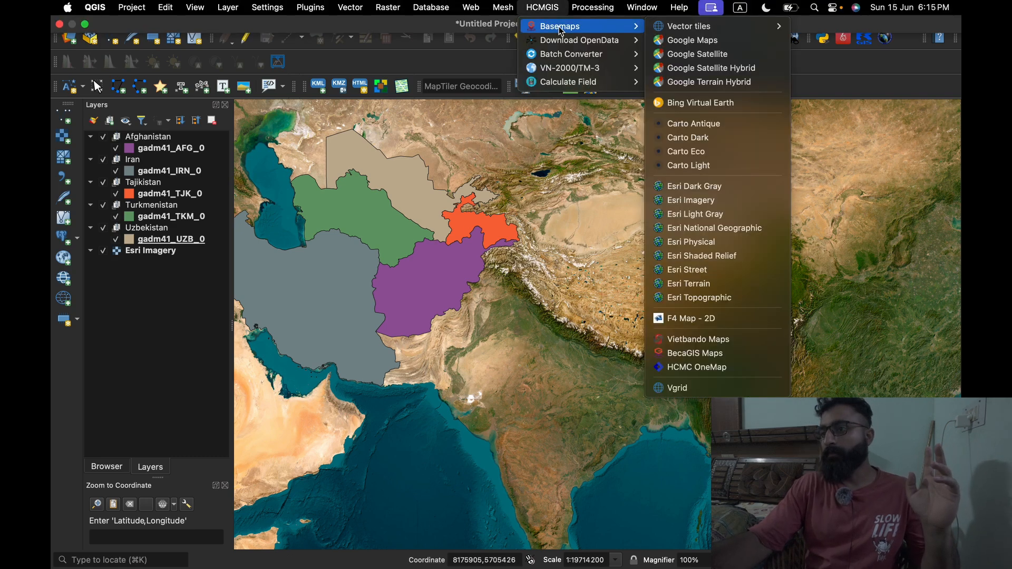
mouse_move(622, 40)
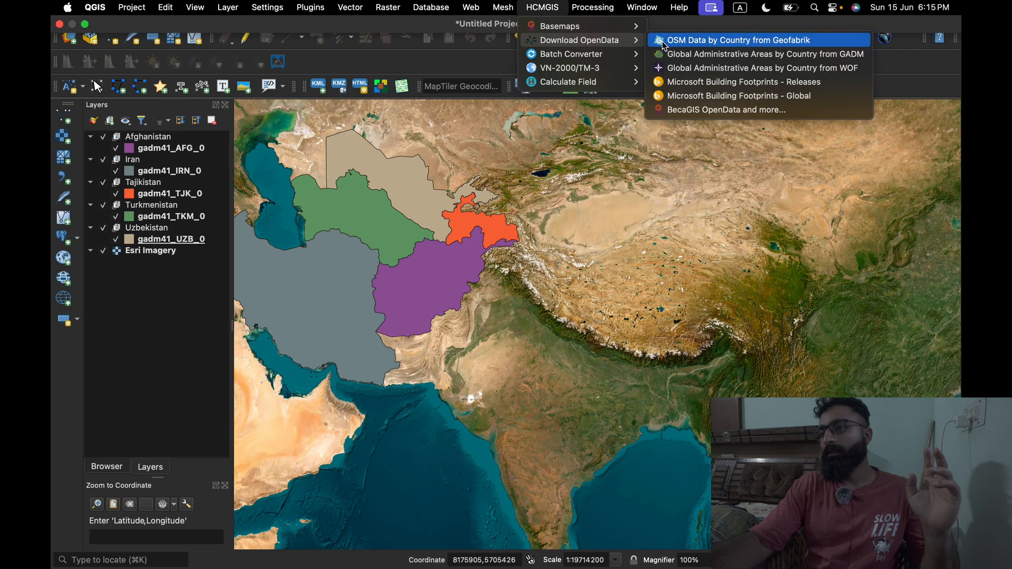
click(677, 54)
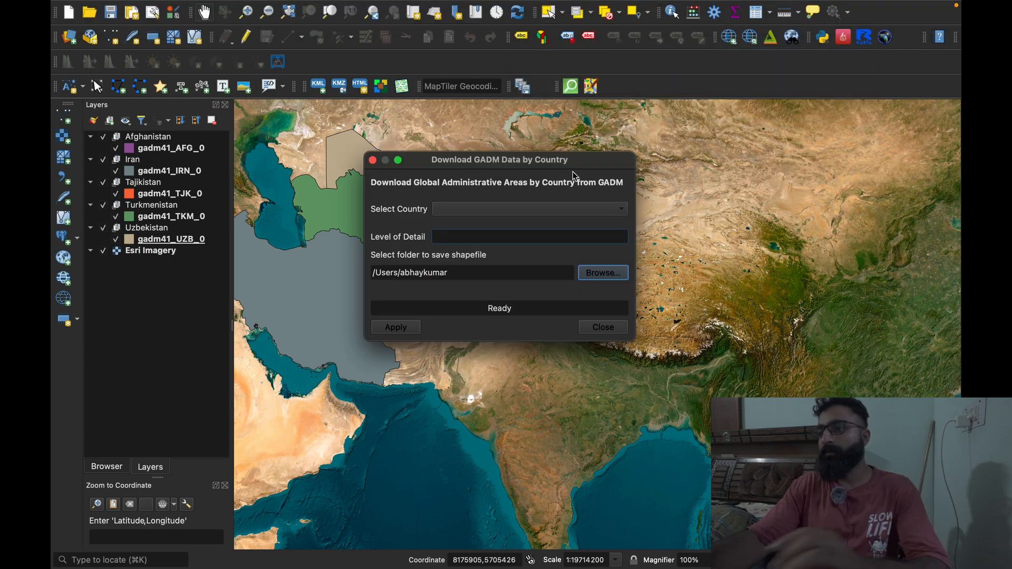
click(527, 210)
key(p)
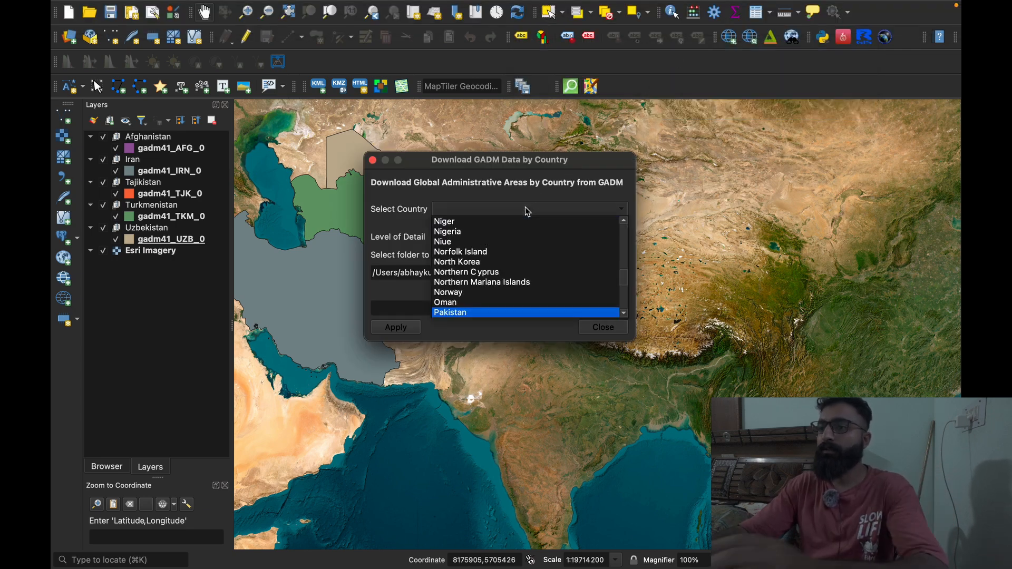
click(481, 312)
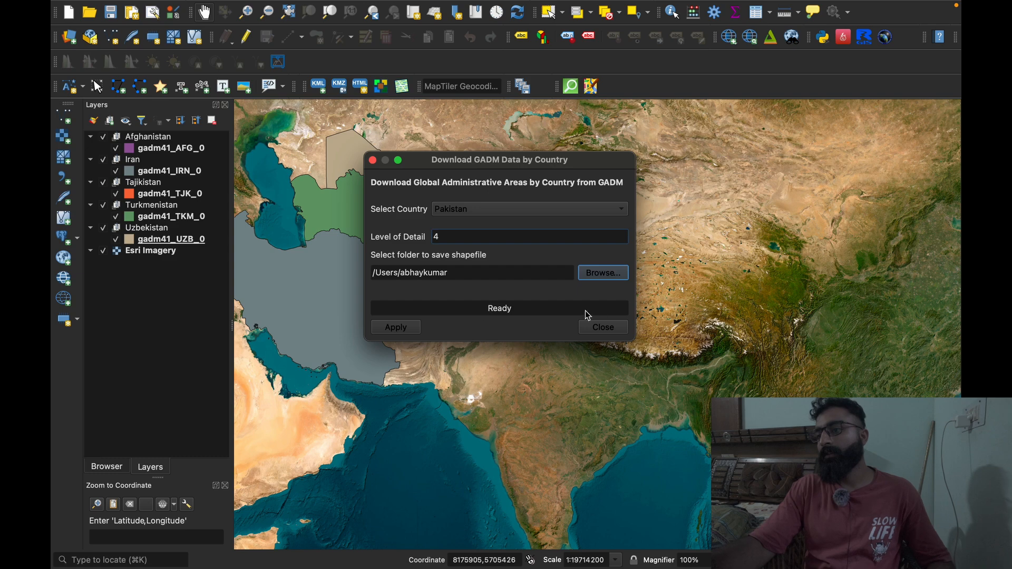
click(409, 328)
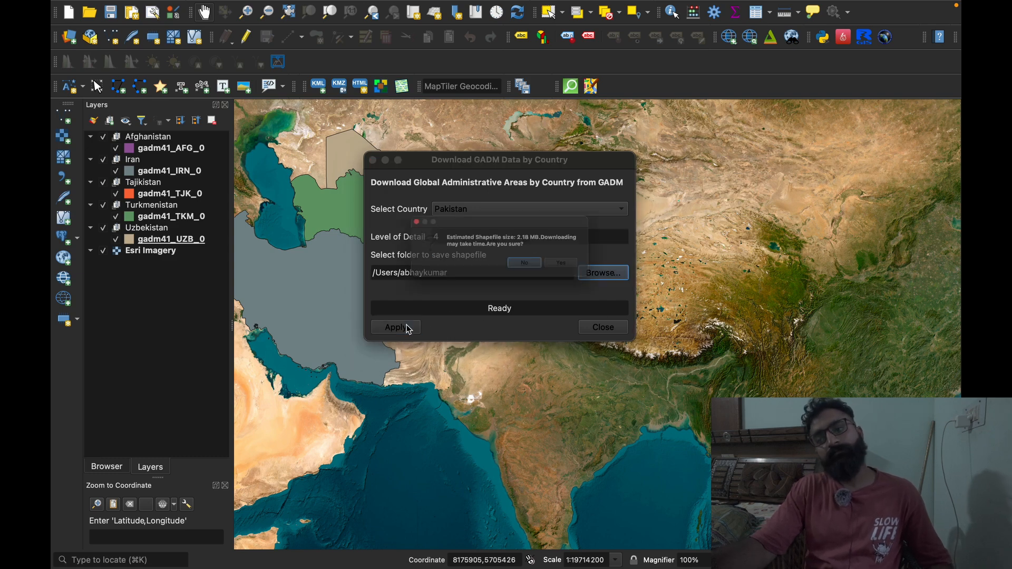
click(592, 271)
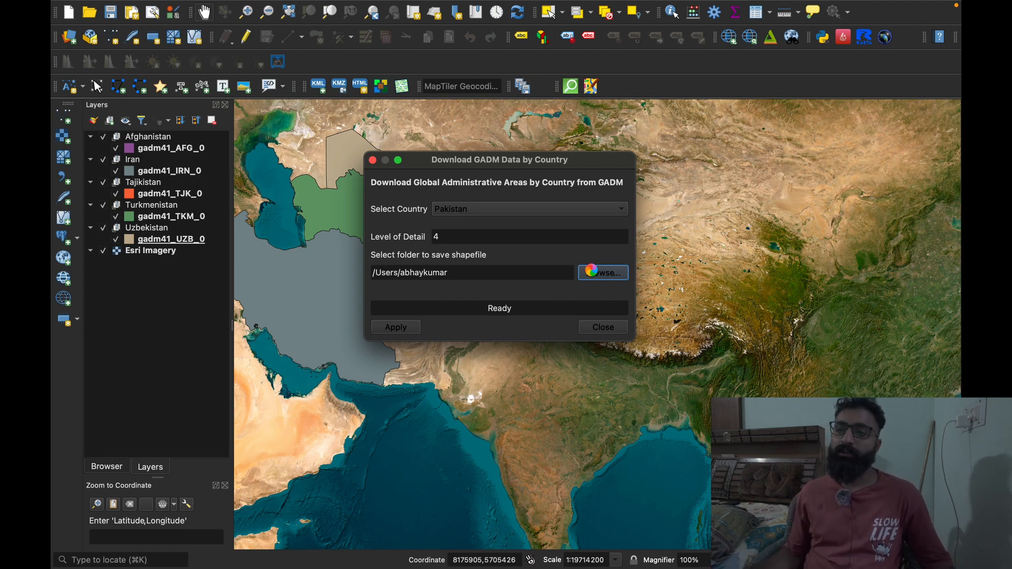
click(590, 274)
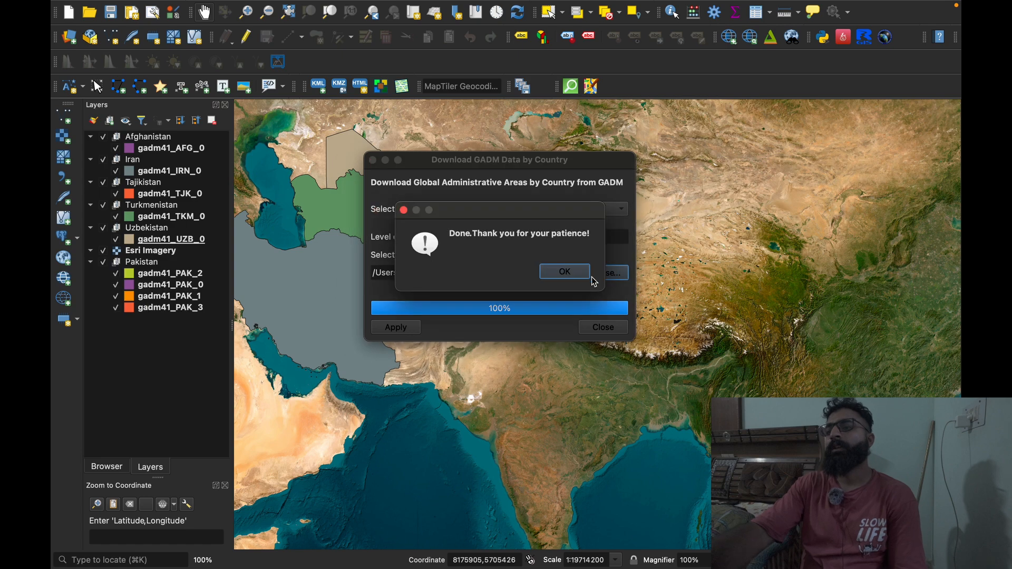
click(563, 272)
click(604, 328)
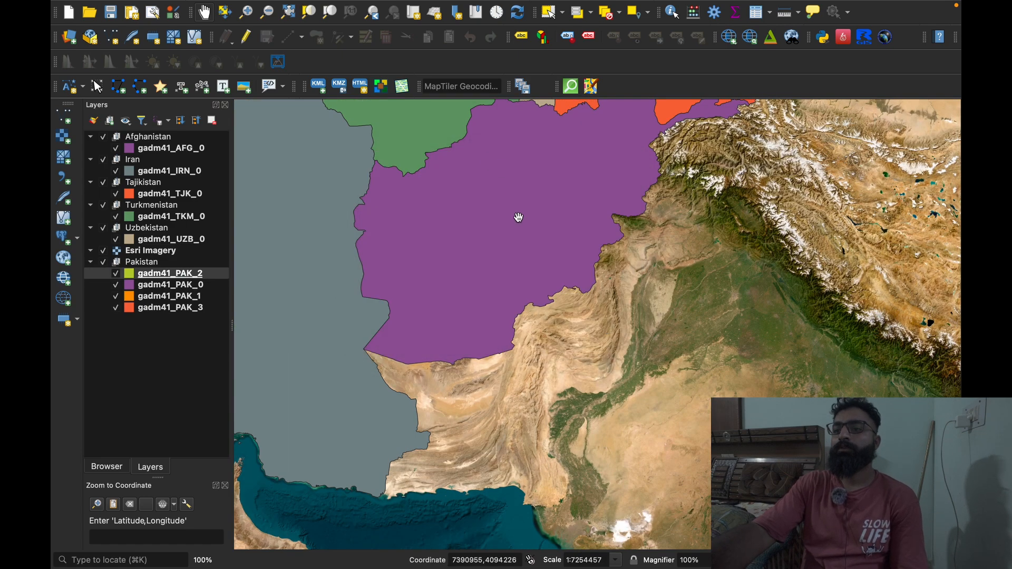
Move the Esri Imagery basemap beneath the Pakistan group in the layer order
scroll(506, 274, down, 3)
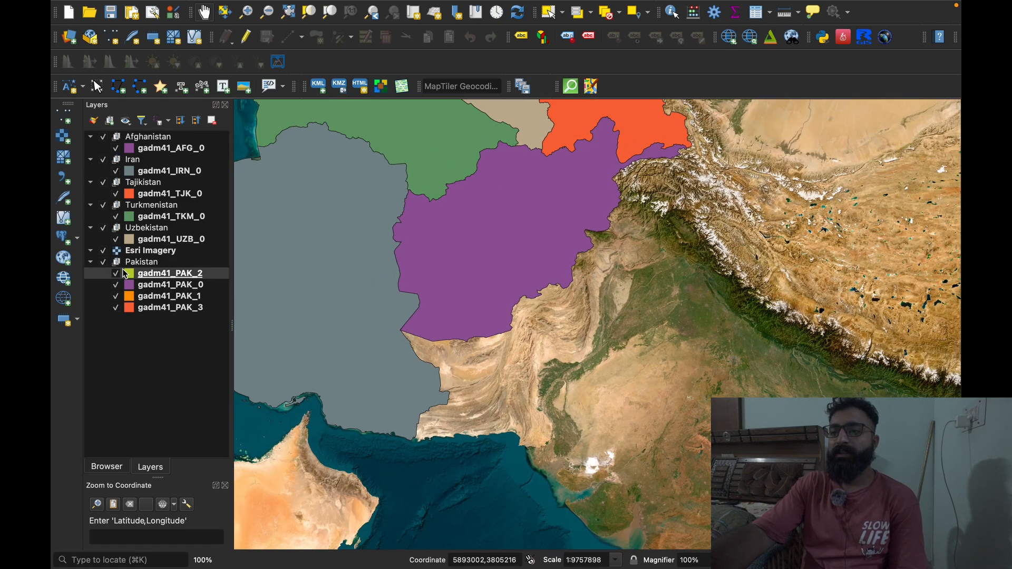
drag(138, 252, 141, 321)
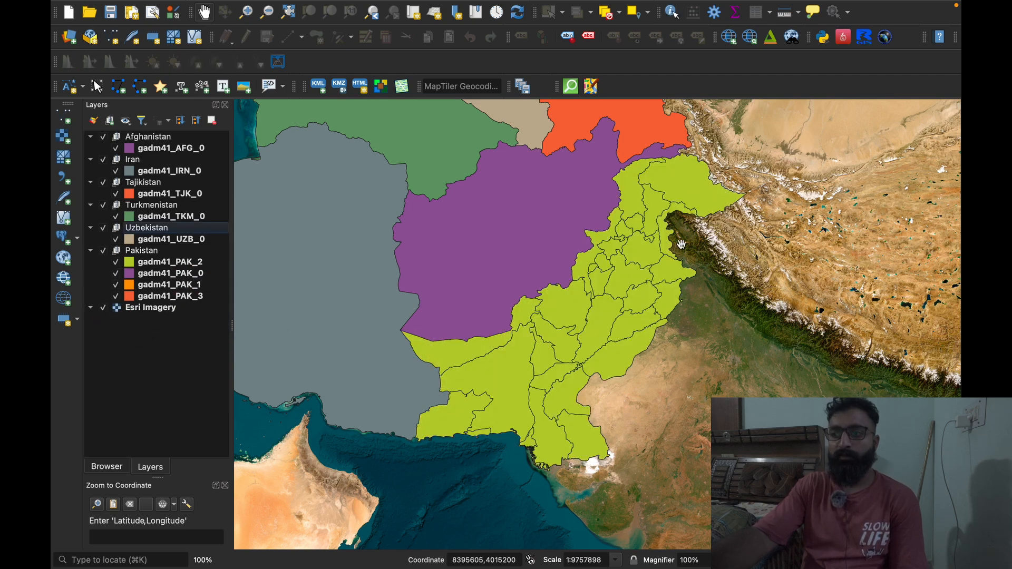
drag(664, 230, 530, 276)
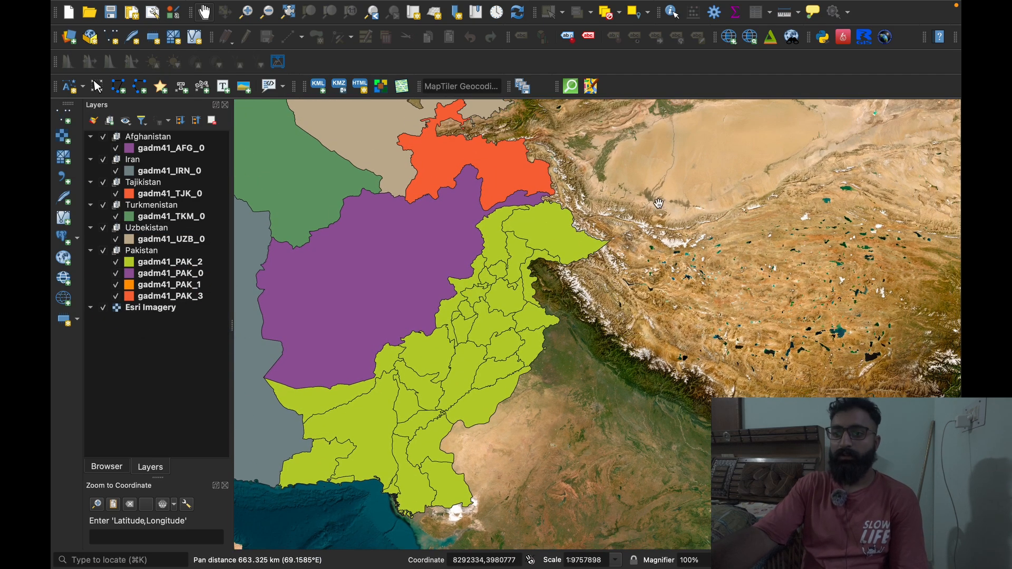
right_click(167, 349)
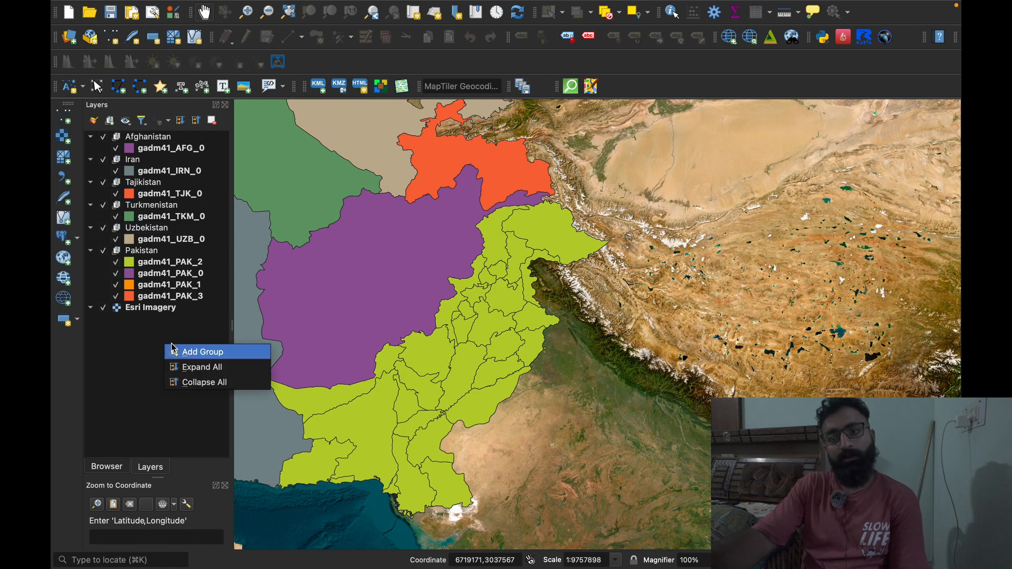
key(Escape)
Download China's GADM administrative boundaries into the project with HCMGIS and close the download dialog
mouse_move(589, 3)
click(542, 7)
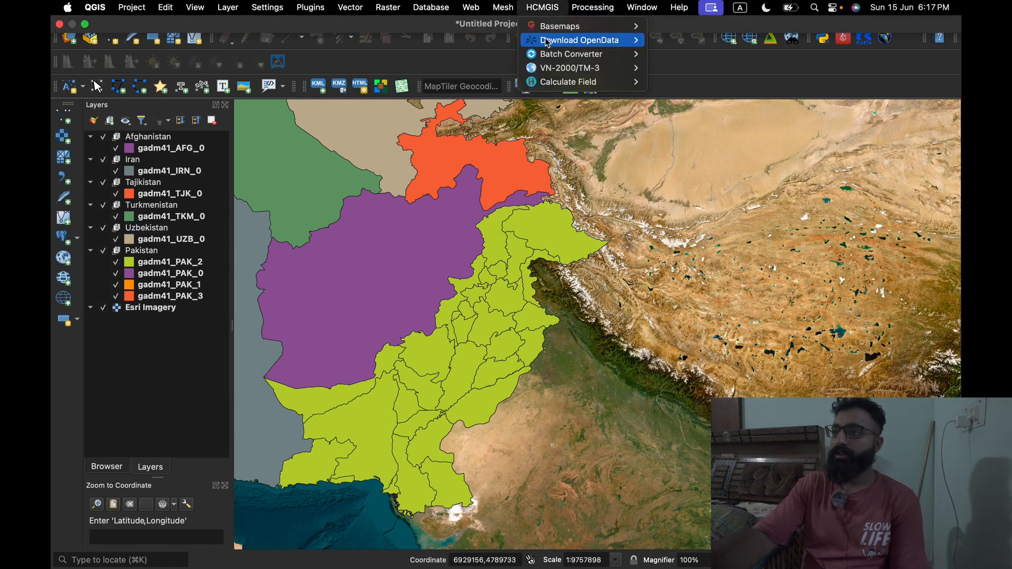
mouse_move(579, 26)
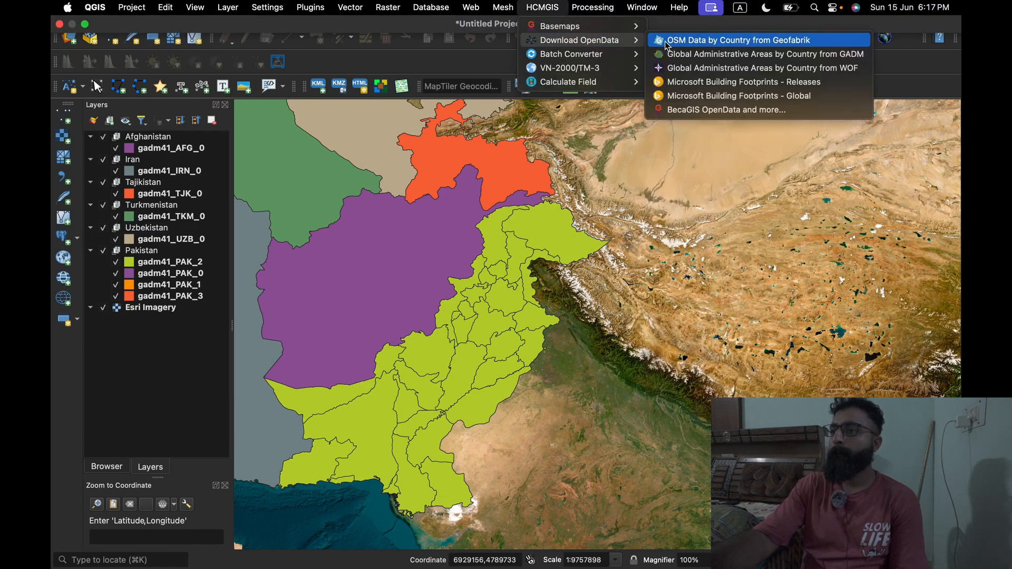
click(677, 59)
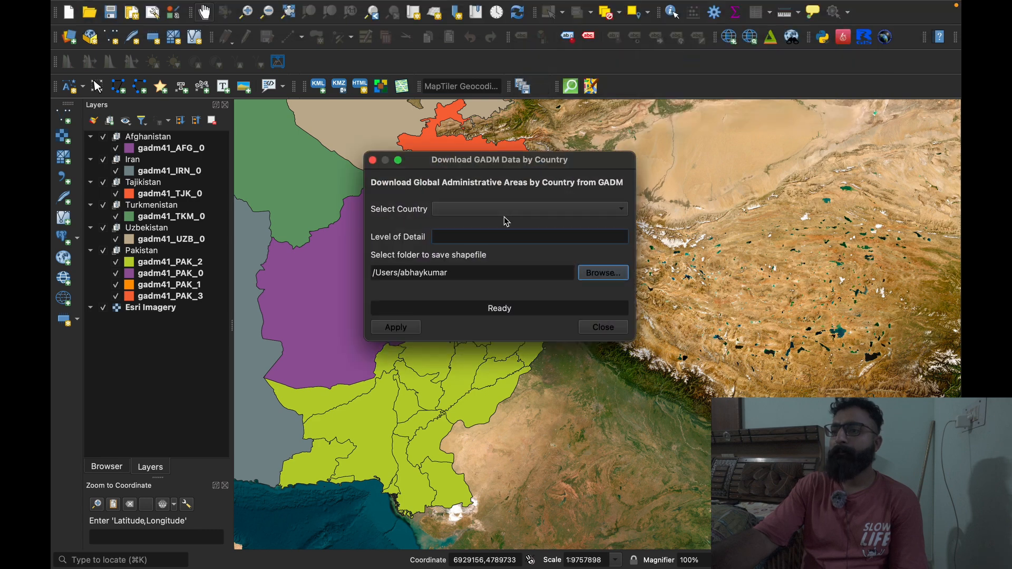
click(504, 215)
key(c)
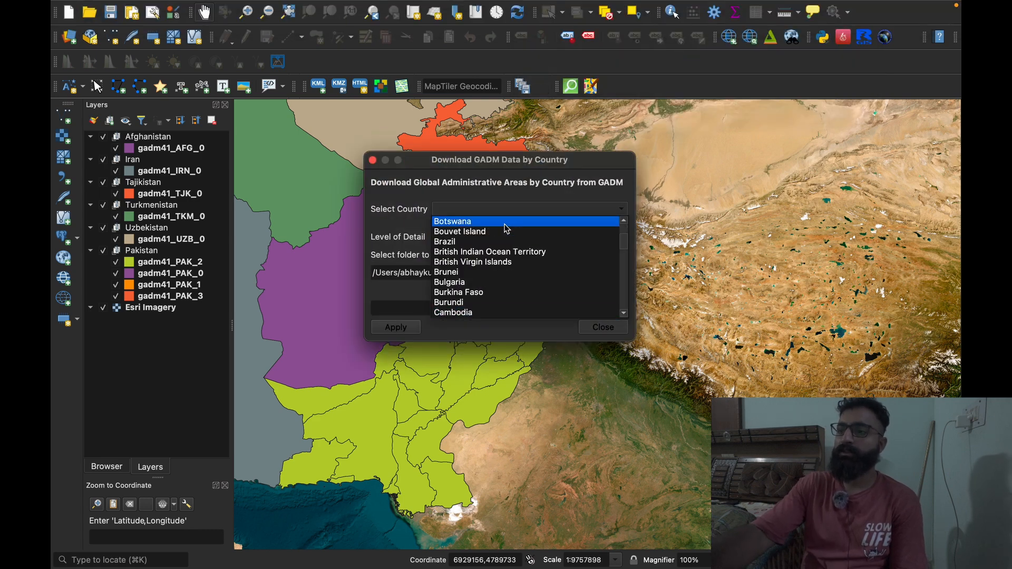
scroll(498, 263, down, 1)
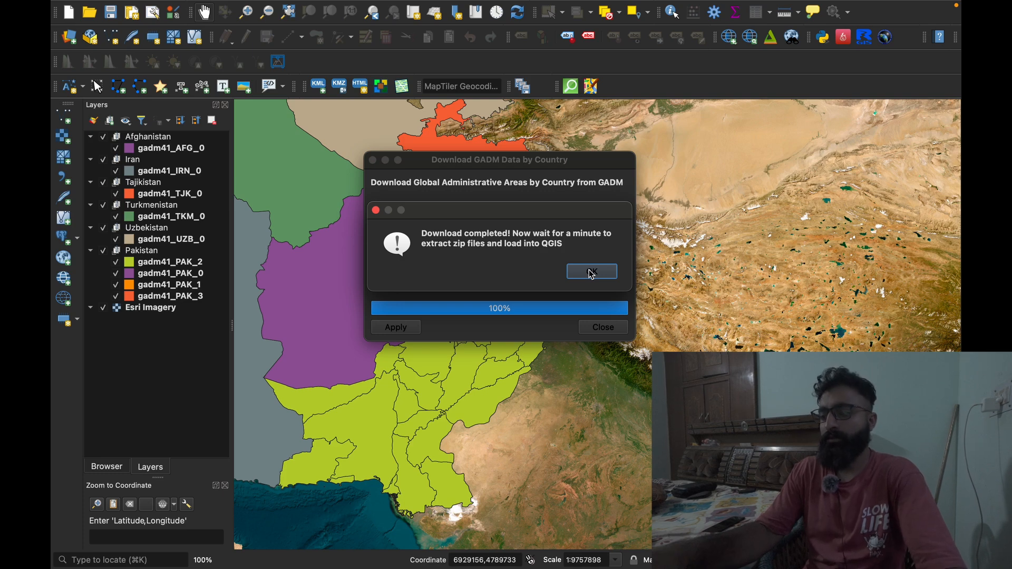
click(592, 272)
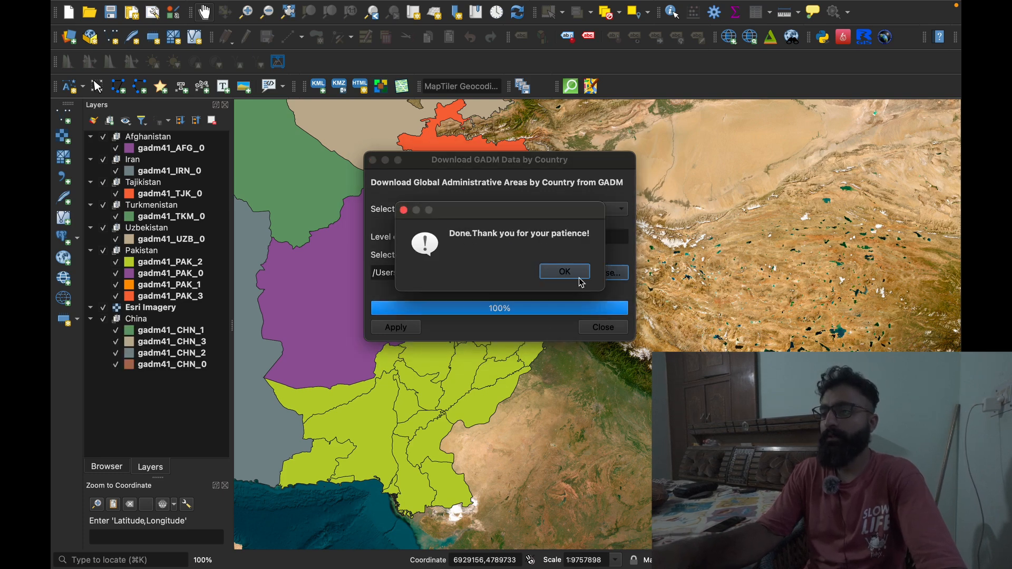
click(576, 271)
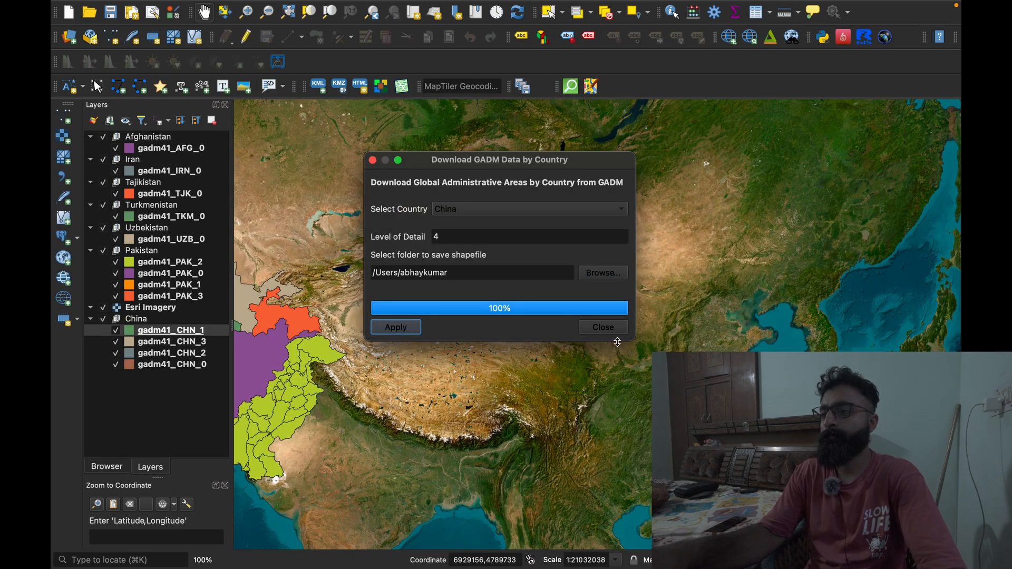
click(610, 331)
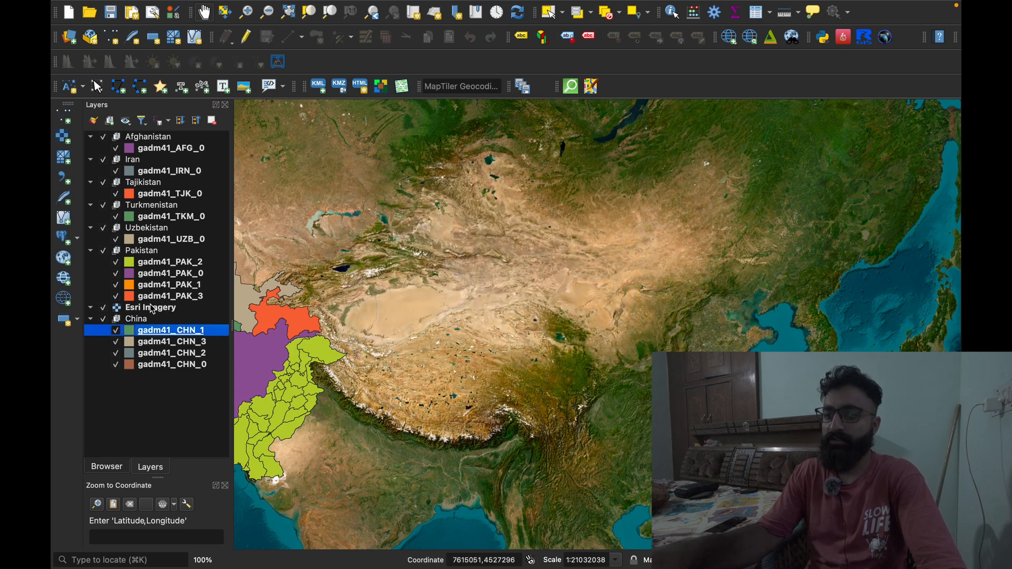
Move Esri Imagery beneath the China group and inspect the border area between Pakistan, China and India
drag(152, 308, 152, 375)
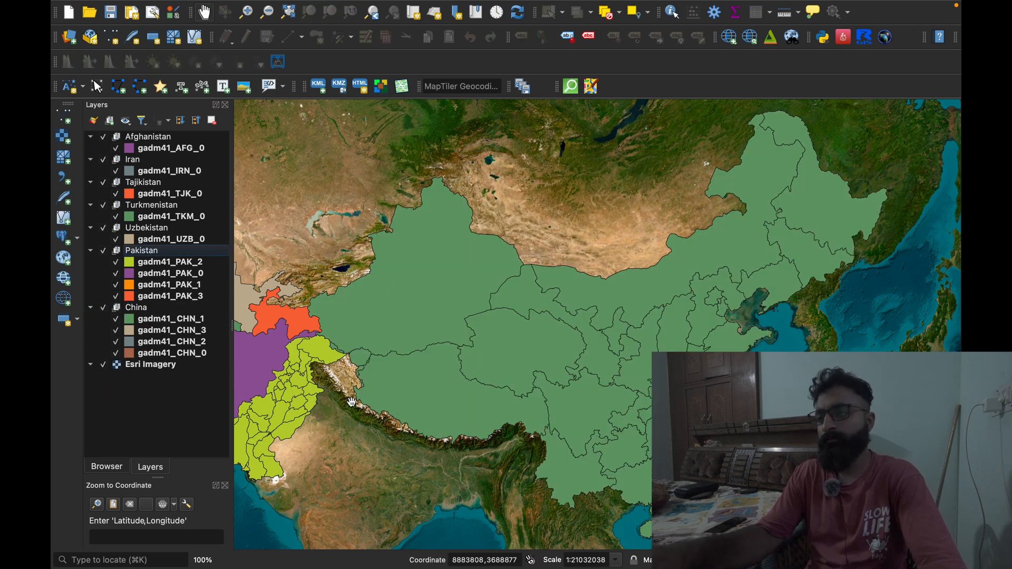
drag(352, 402, 532, 313)
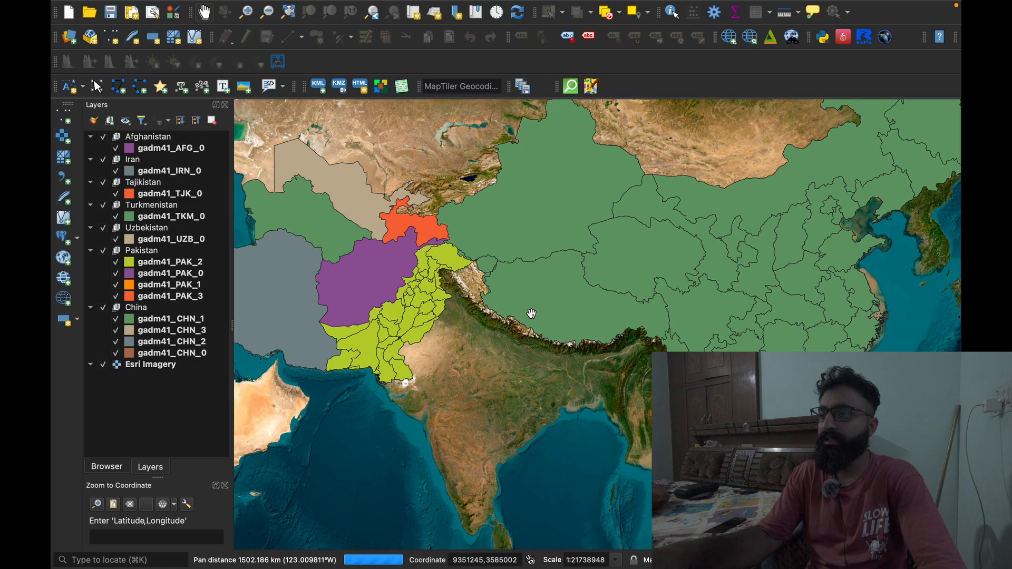
scroll(532, 313, down, 2)
drag(600, 252, 593, 271)
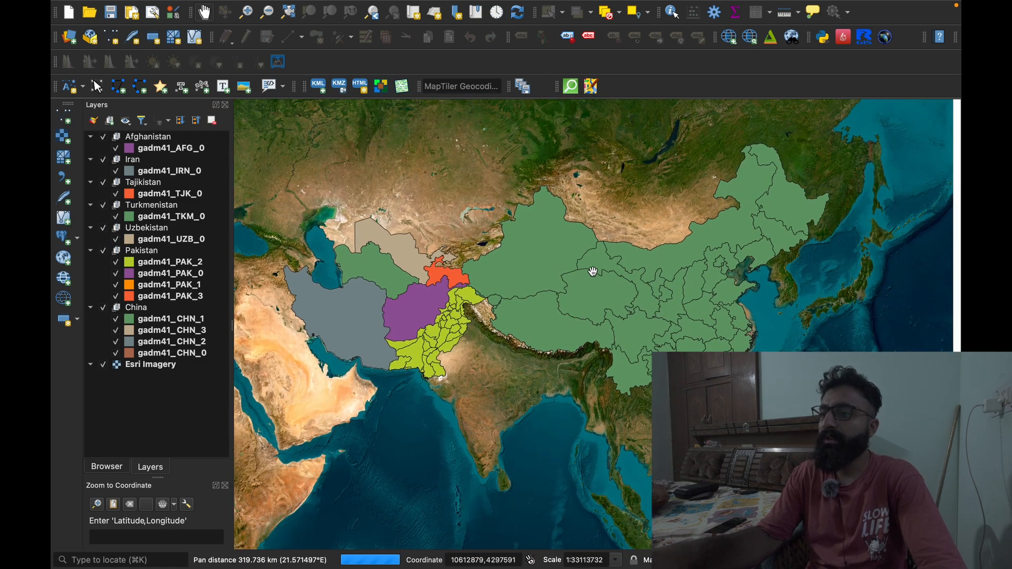
scroll(484, 302, up, 3)
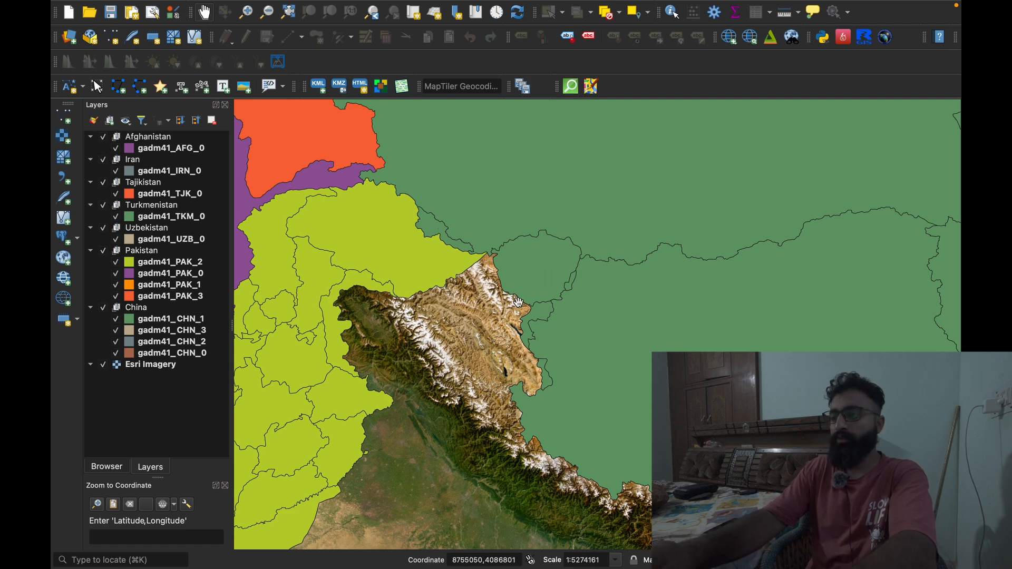
scroll(518, 302, down, 2)
drag(527, 356, 522, 186)
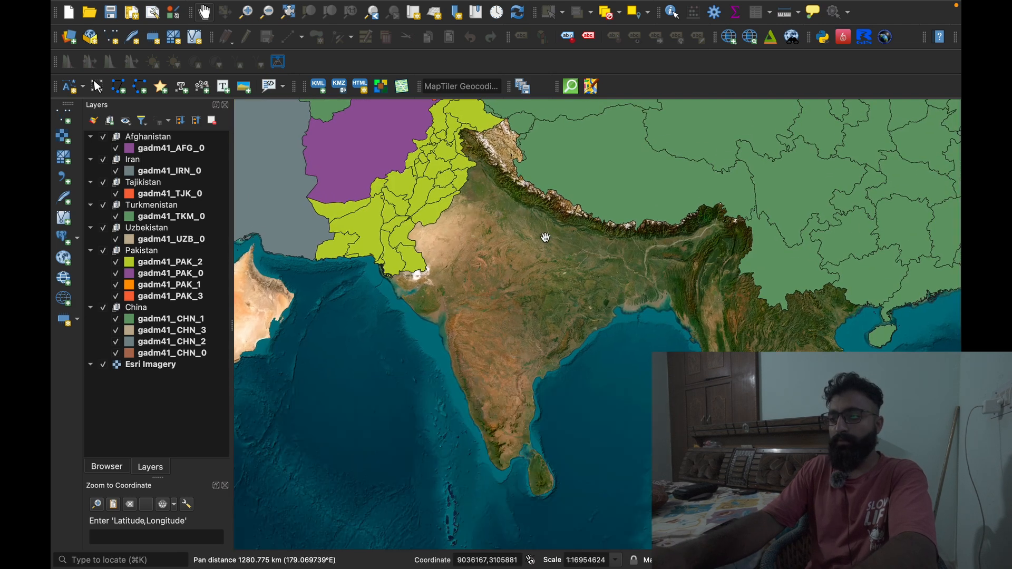
drag(546, 239, 520, 284)
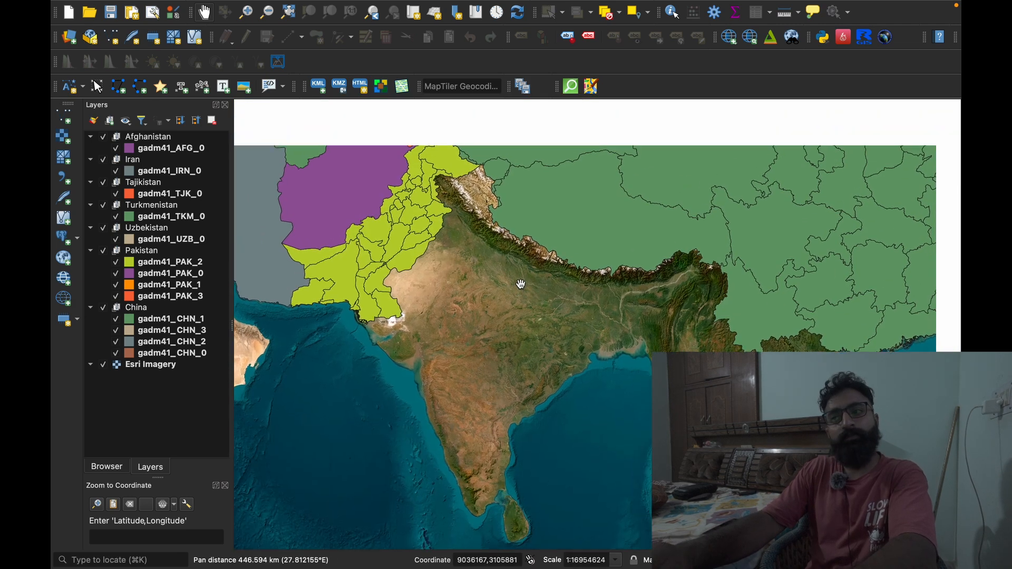
Download India's GADM administrative boundaries into the project with HCMGIS and close the download dialog
click(550, 6)
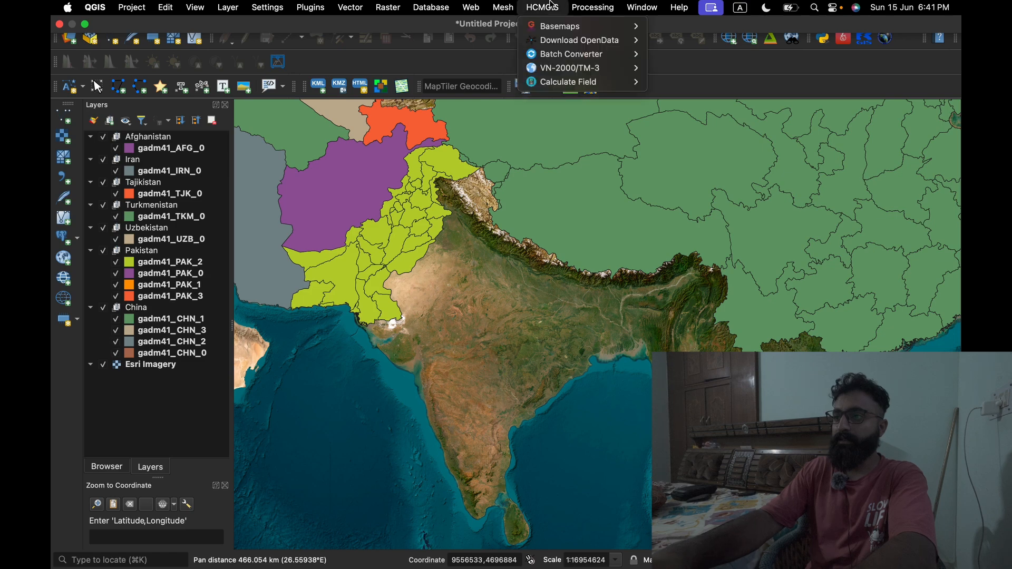
mouse_move(560, 40)
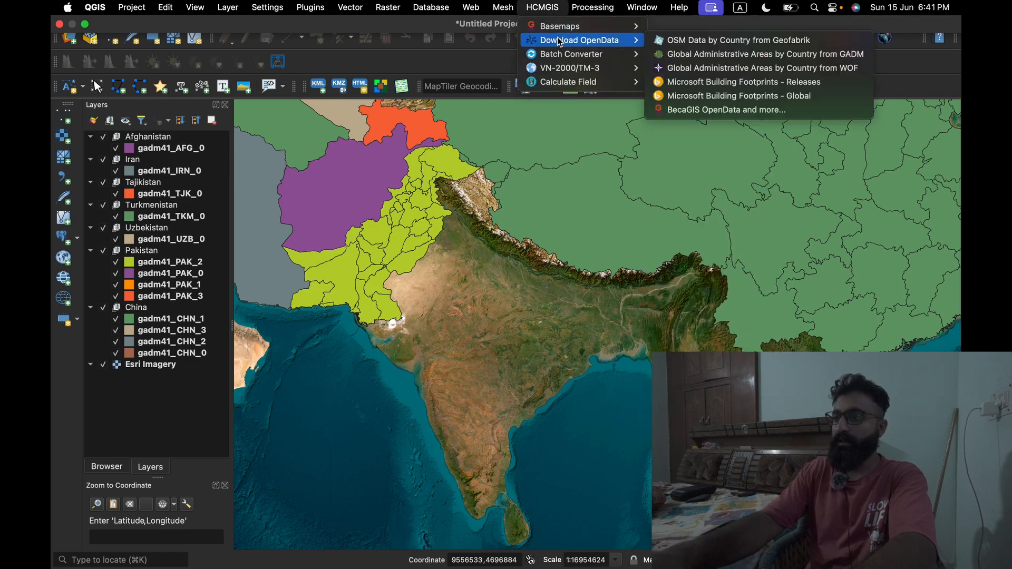
click(680, 54)
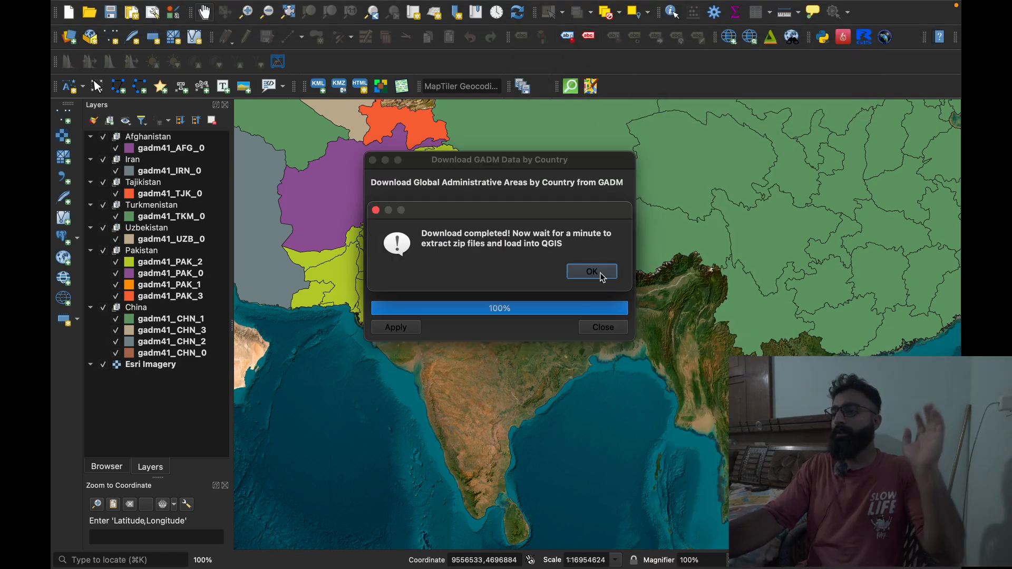
click(591, 272)
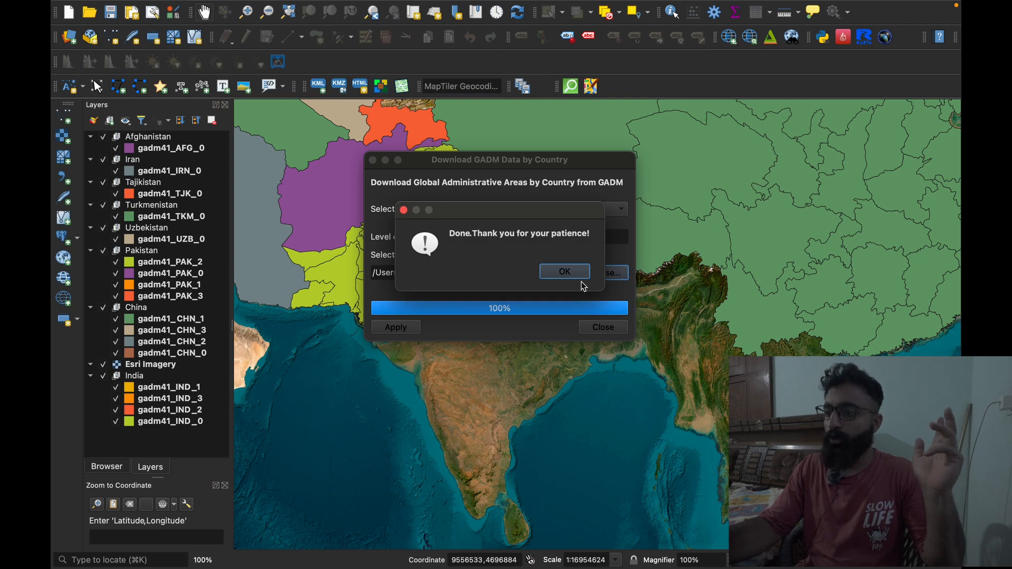
click(580, 275)
click(595, 327)
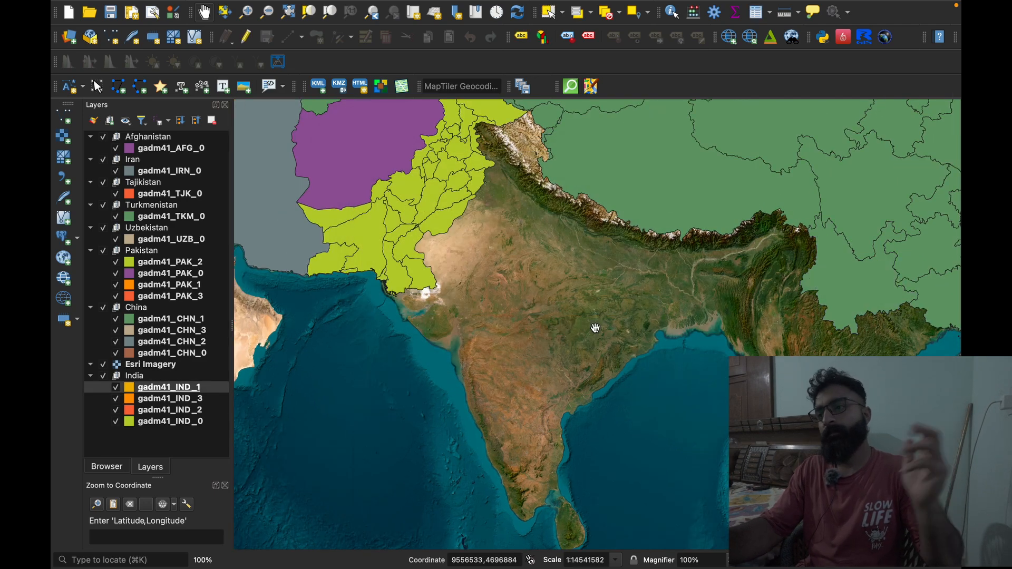
Move the Esri Imagery basemap beneath the India group so it sits below all country groups
drag(152, 368, 150, 437)
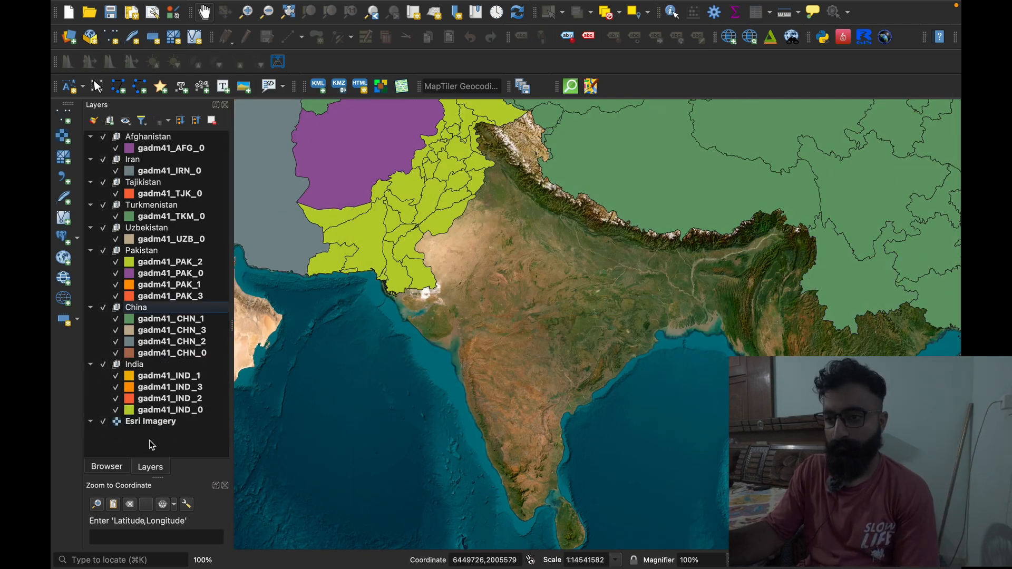
scroll(504, 311, down, 2)
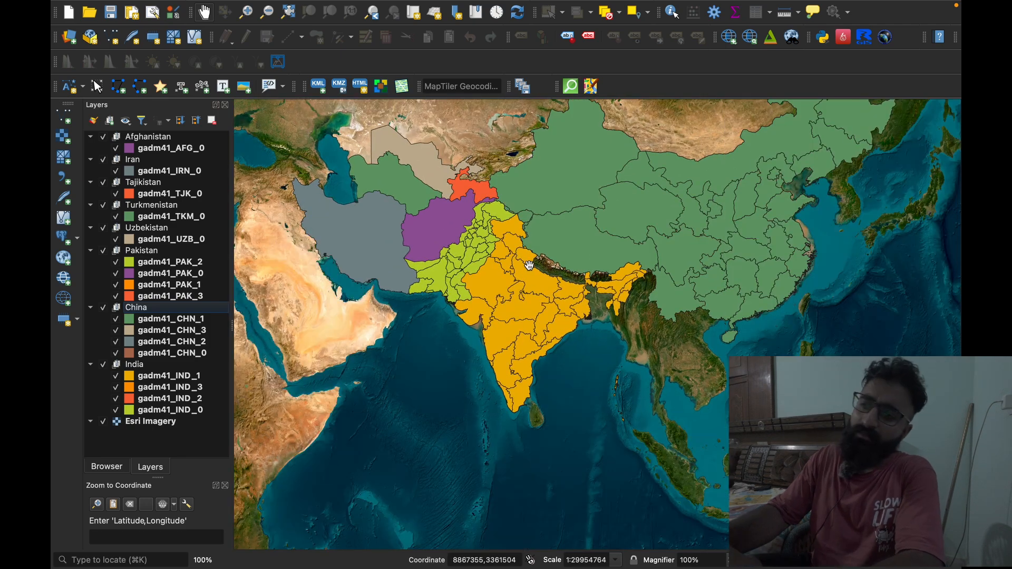
drag(529, 266, 523, 346)
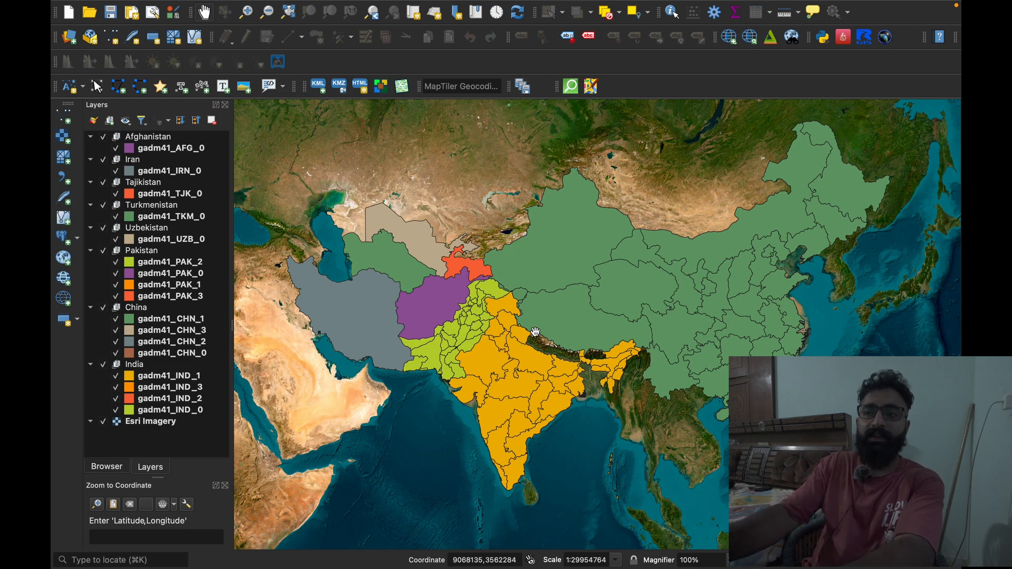
Add the Vietbando Maps basemap, move it above all country groups, and inspect the borders between Pakistan, India and China
click(542, 7)
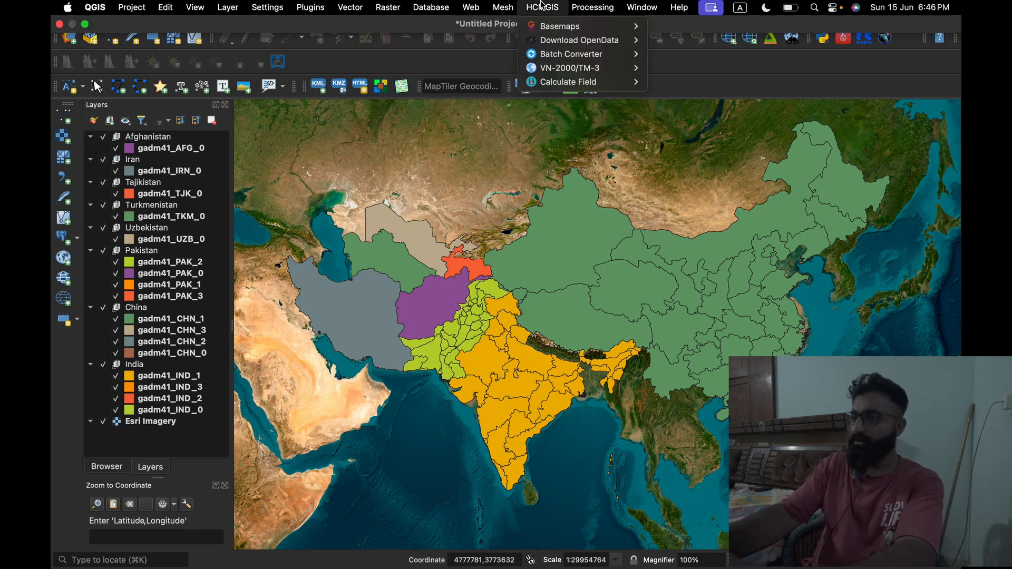
mouse_move(580, 26)
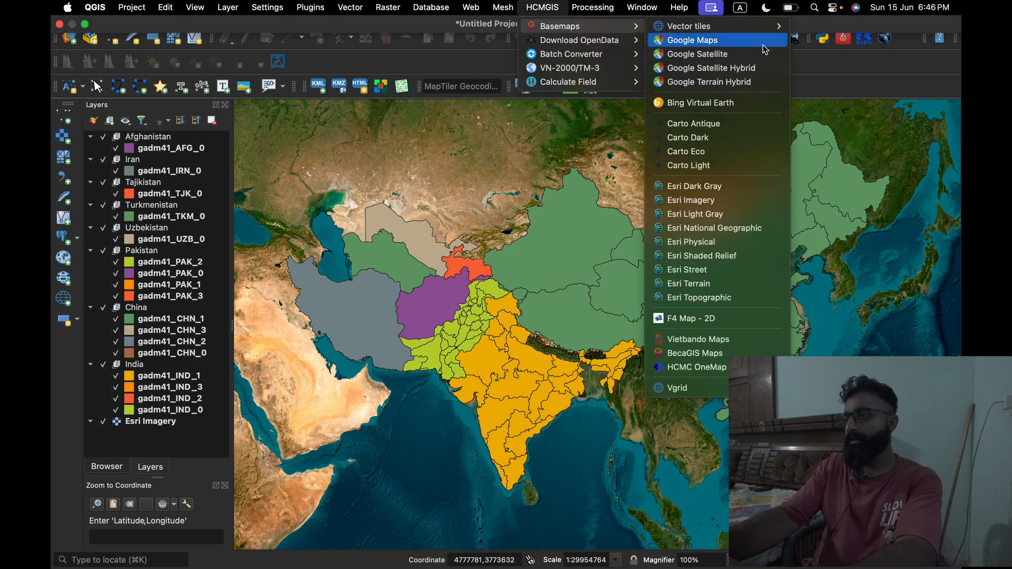
click(701, 339)
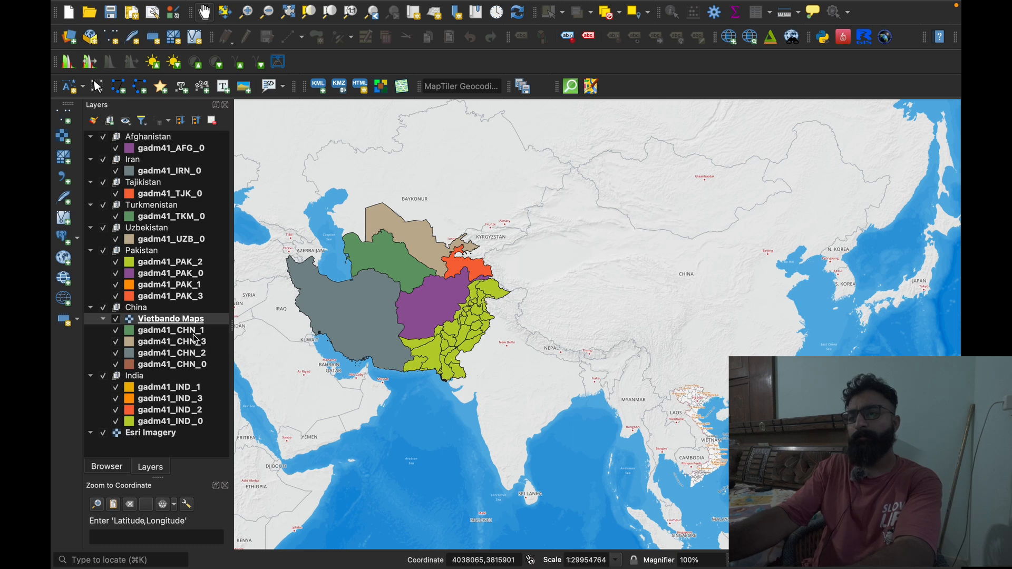
drag(170, 321, 161, 136)
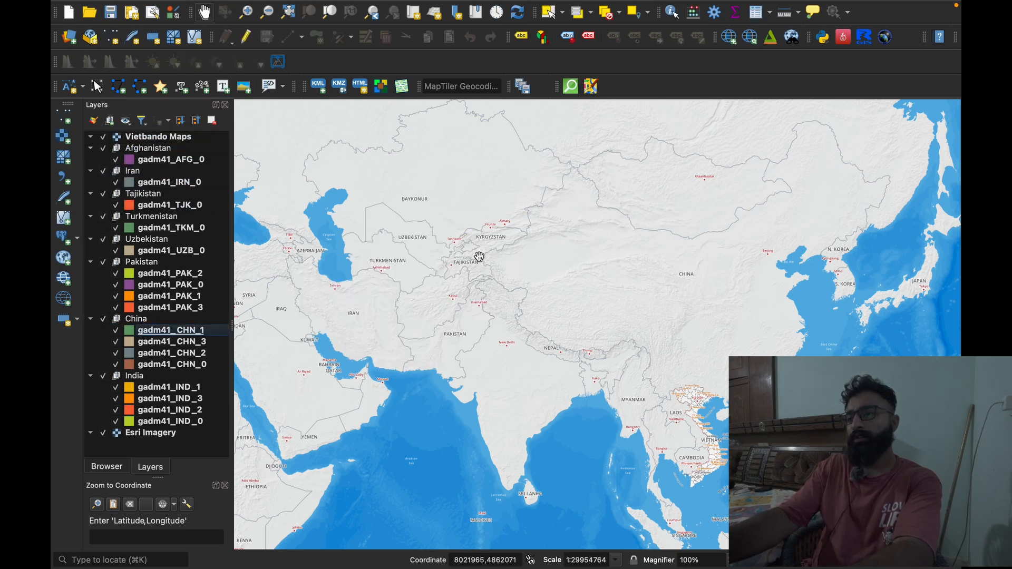
scroll(499, 311, up, 3)
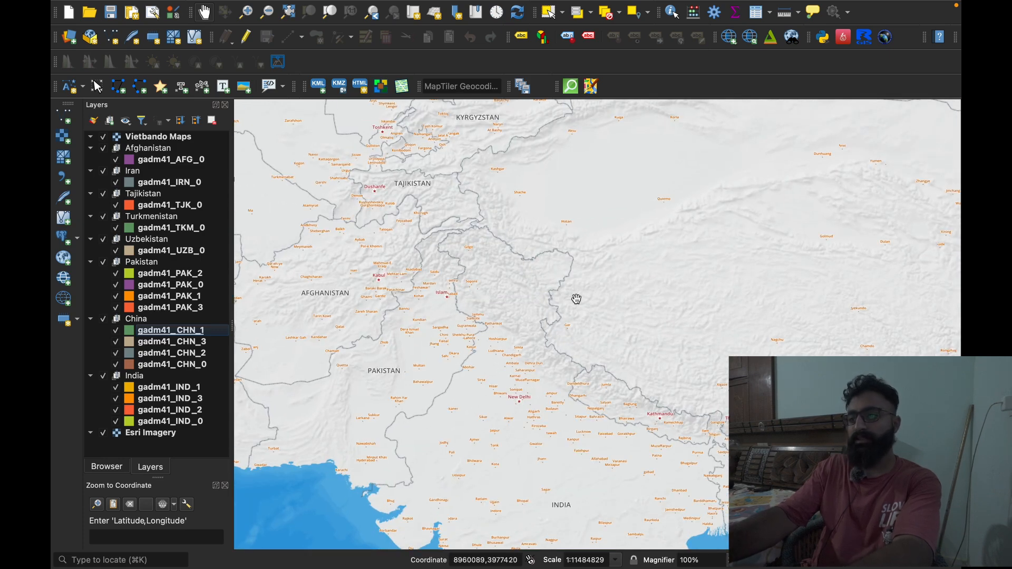
scroll(553, 281, down, 4)
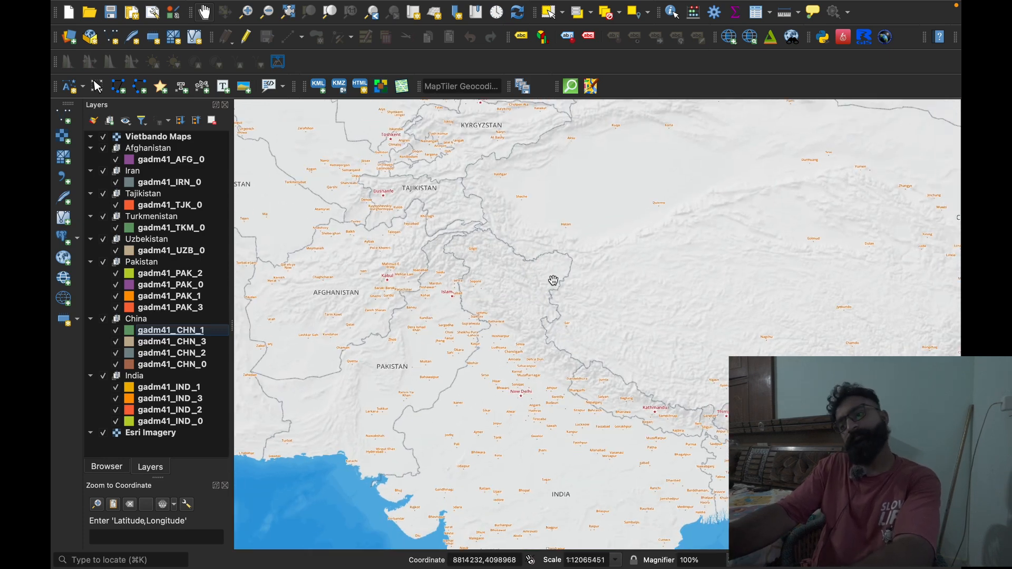
drag(520, 318, 477, 311)
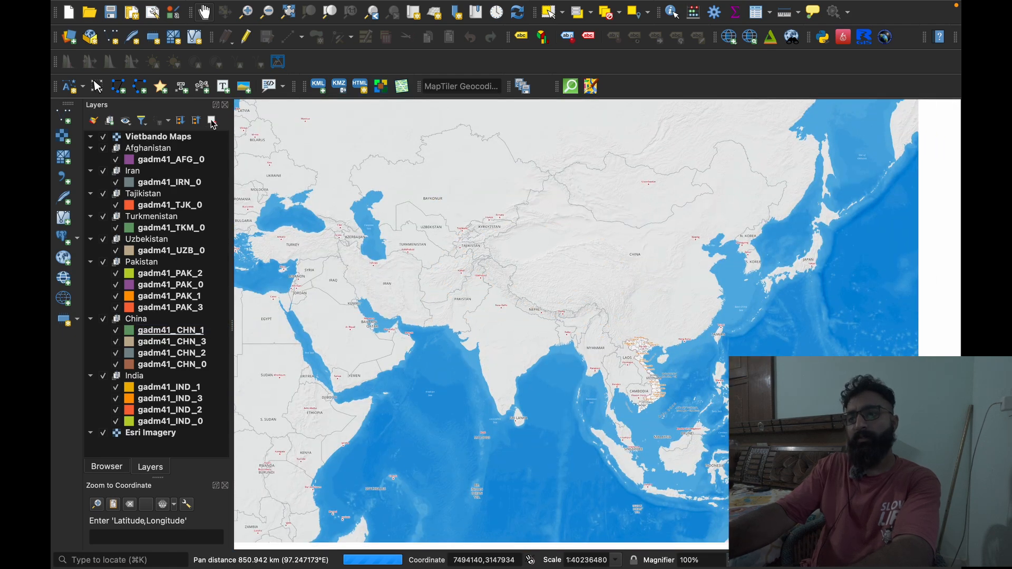
Remove the Vietbando Maps basemap from the project and examine the GADM boundaries where Pakistan, India and China meet
click(146, 135)
right_click(146, 135)
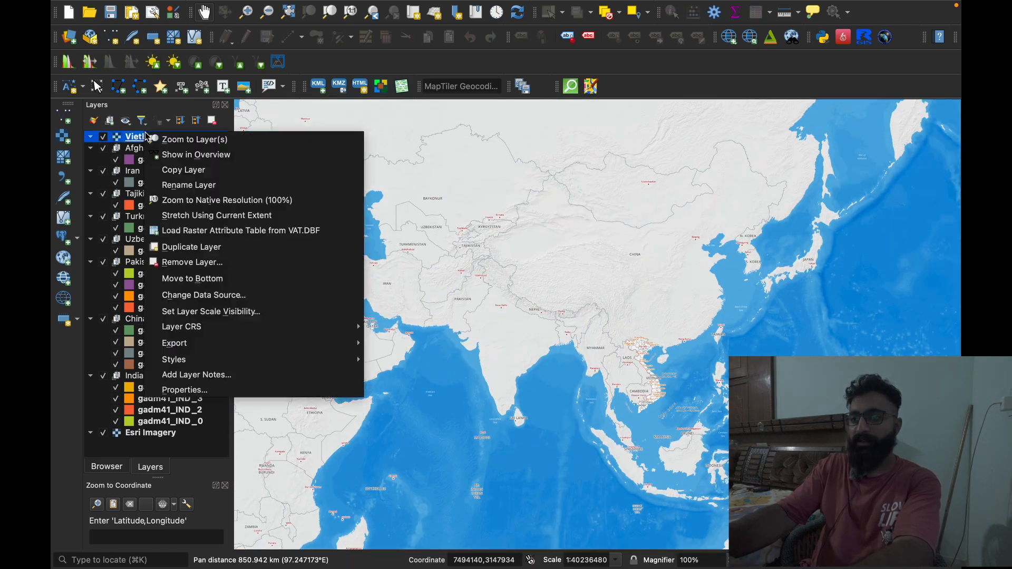
click(244, 262)
click(545, 293)
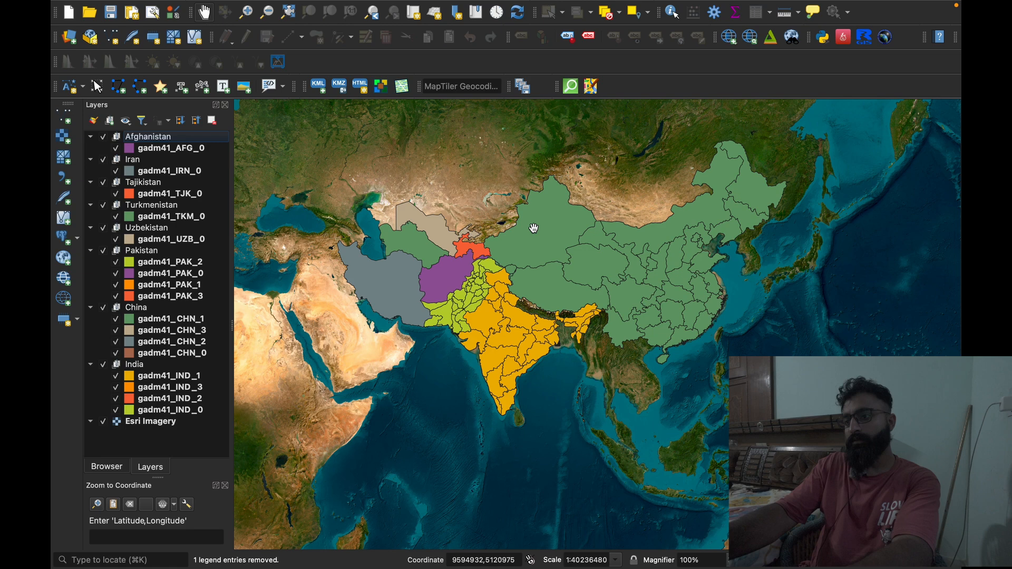
scroll(513, 283, up, 3)
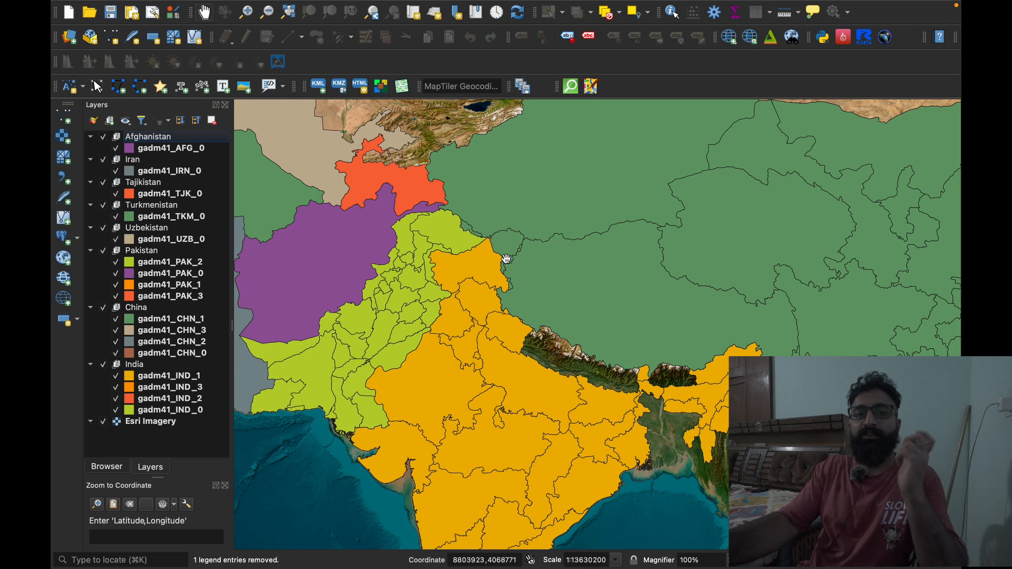
Switch to Brave Browser and search Google for "india map shapefile" in a new tab
mouse_move(509, 543)
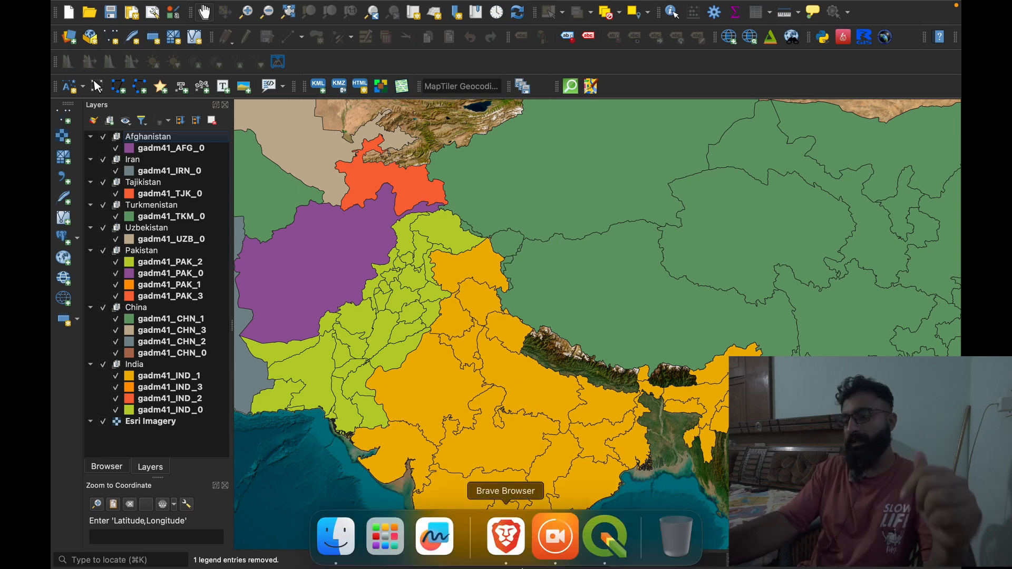
click(510, 543)
key(super+t)
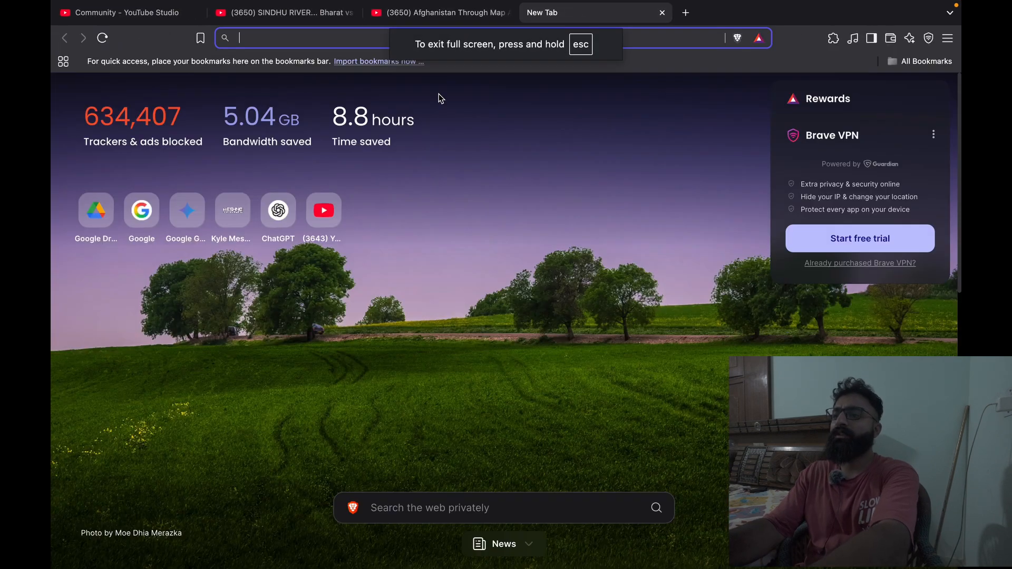
click(141, 210)
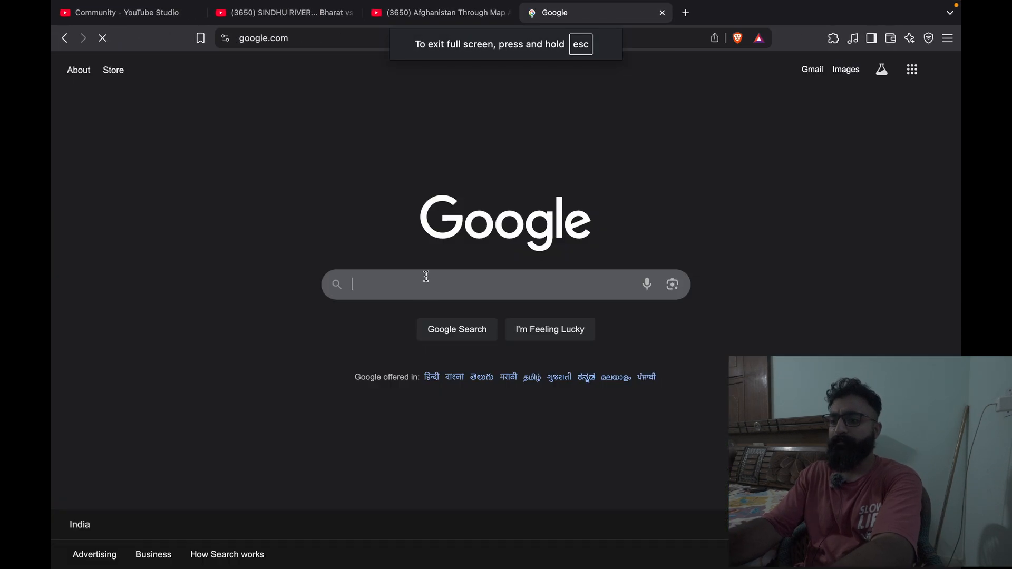
click(424, 283)
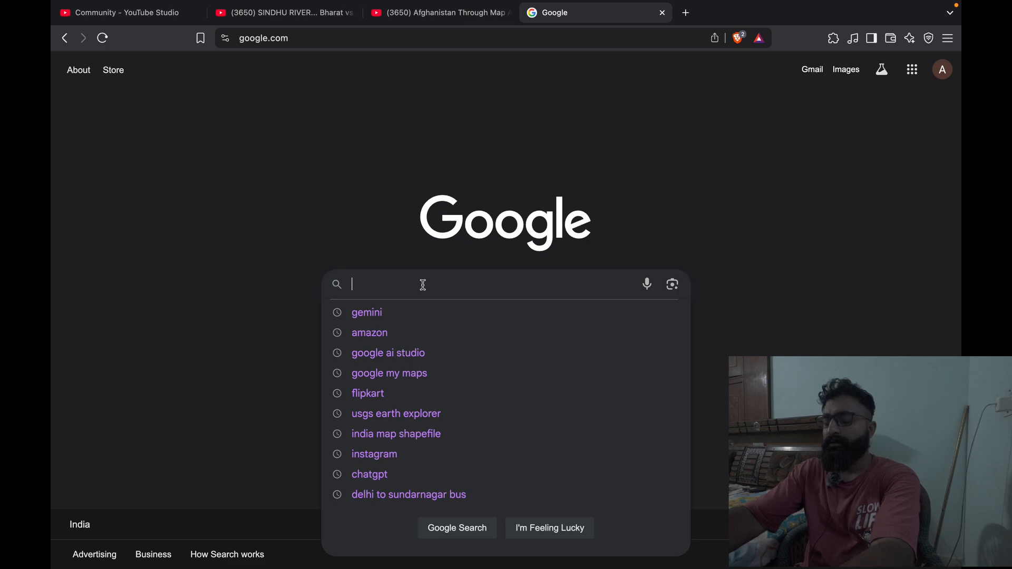
text(indi)
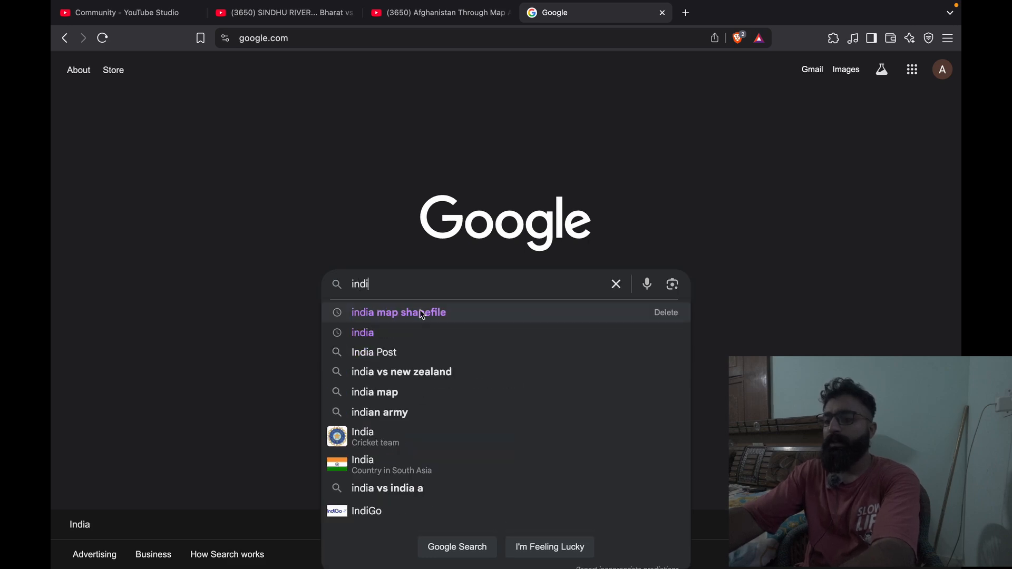
click(421, 318)
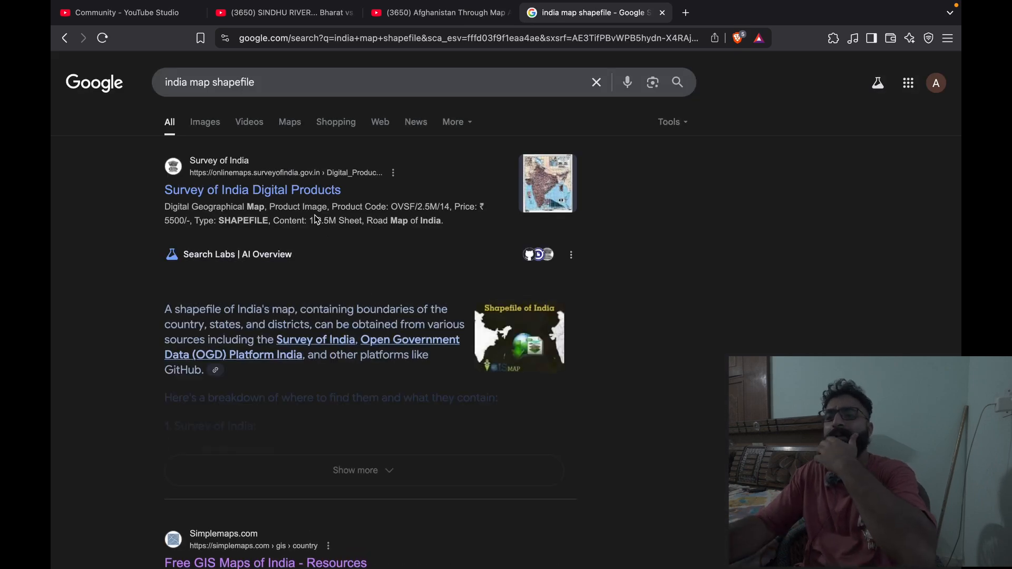
Open the Simplemaps page with free GIS maps of India and review the level 1 admin areas preview map
scroll(266, 237, down, 5)
scroll(266, 237, down, 1)
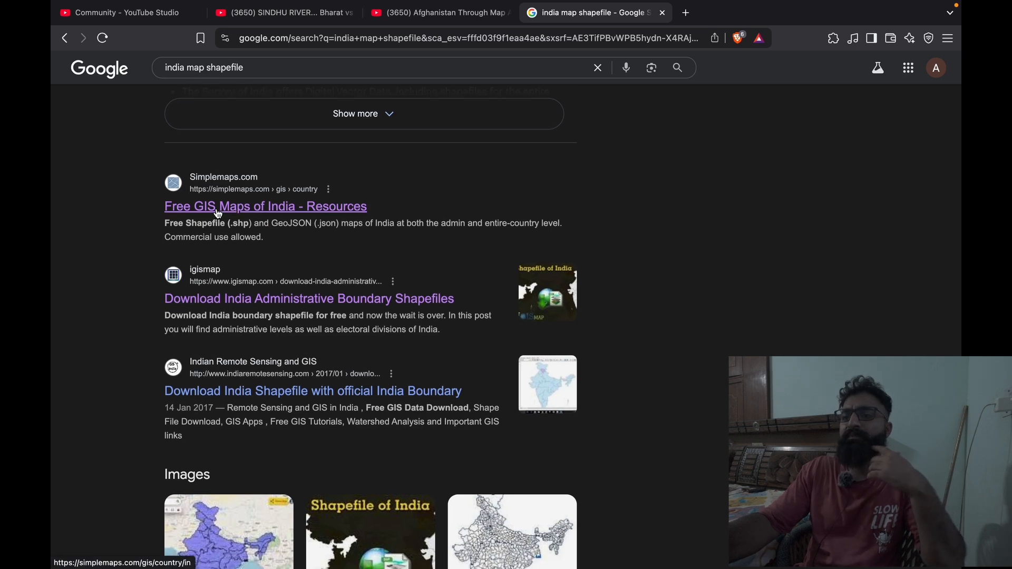
click(218, 206)
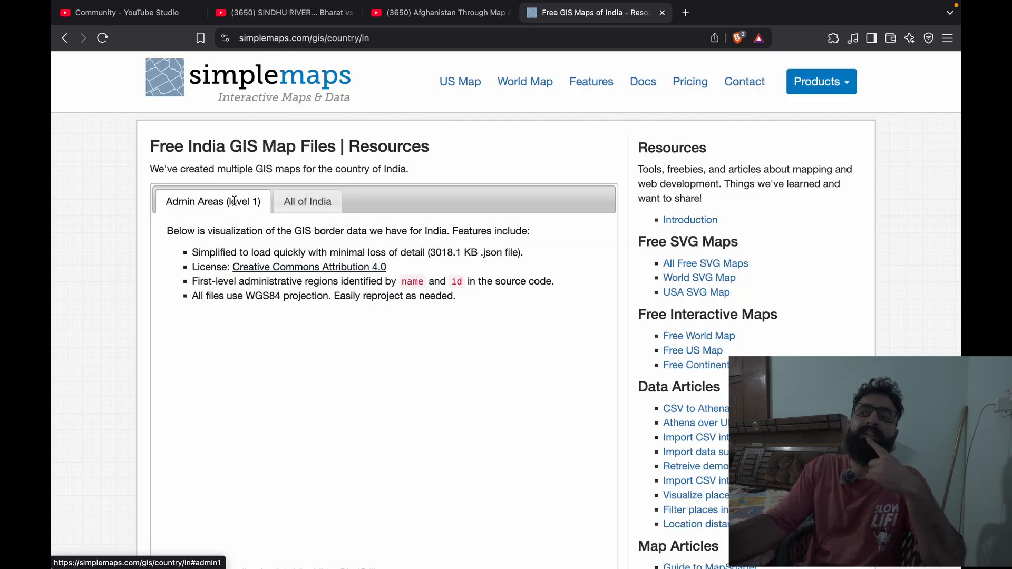
scroll(168, 216, down, 3)
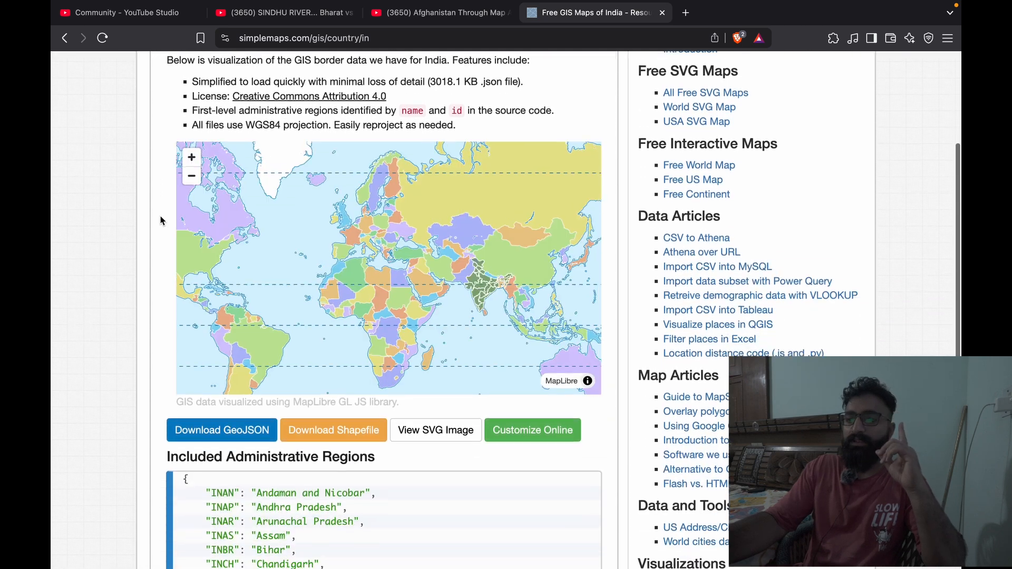
scroll(160, 197, up, 1)
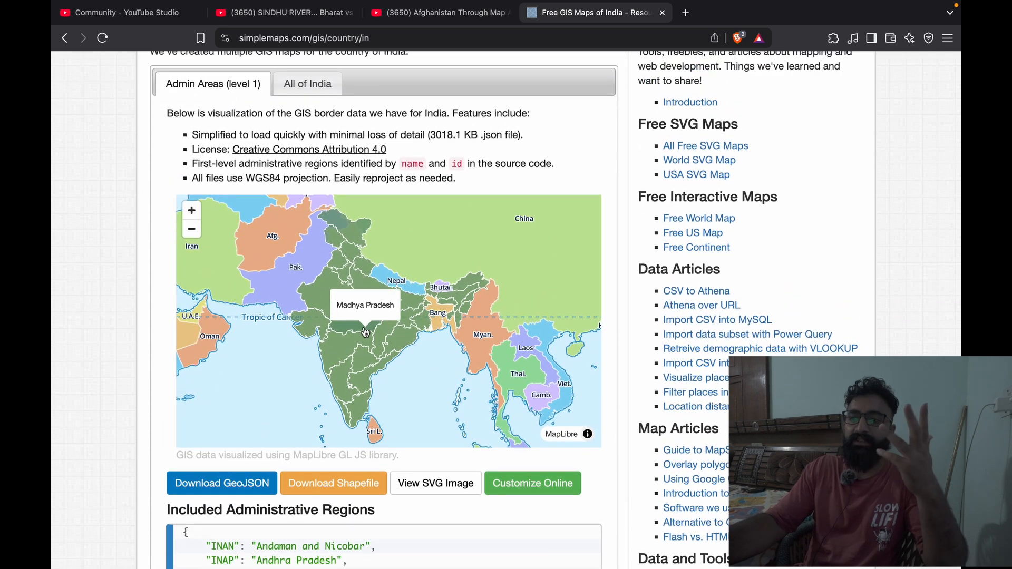
scroll(266, 174, up, 1)
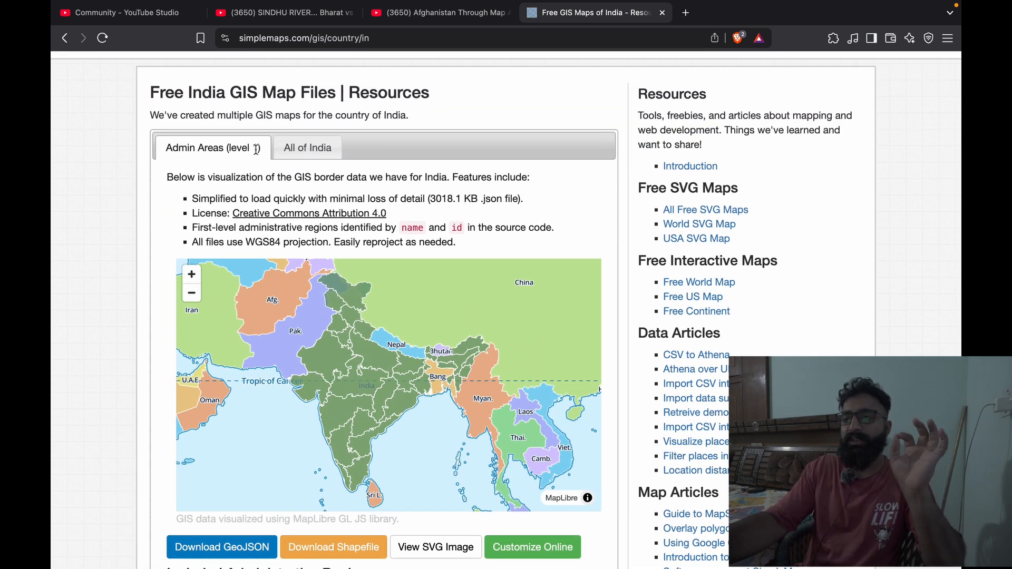
scroll(263, 170, down, 3)
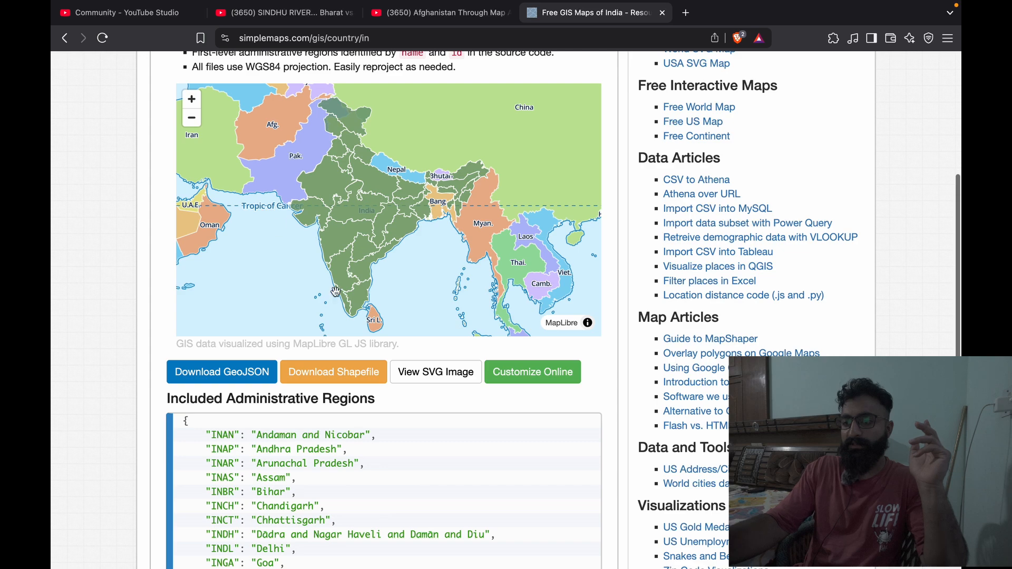
Download the India level 1 shapefile, save it as in_shp on the Desktop, and switch back to QGIS
click(315, 377)
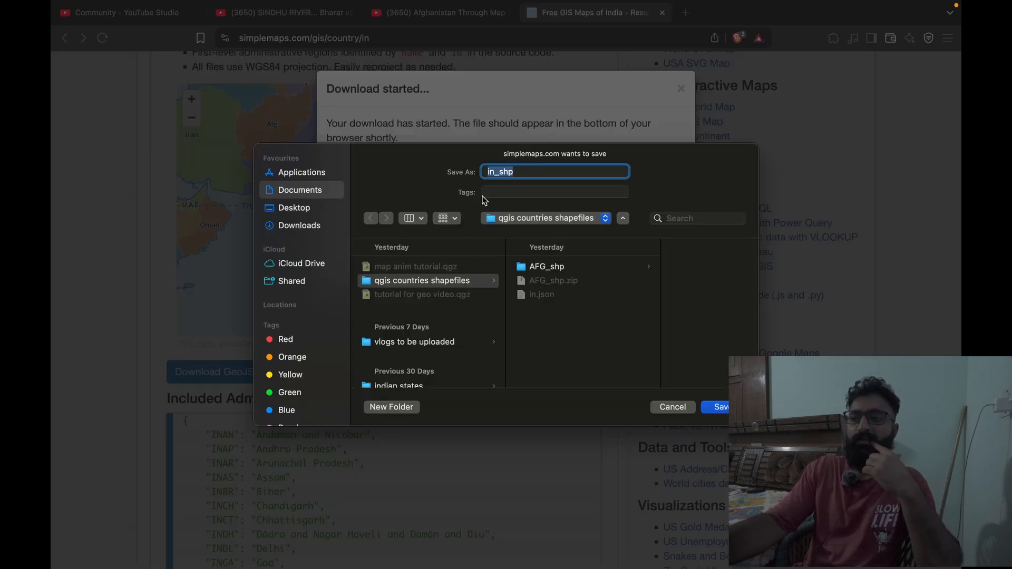
click(307, 210)
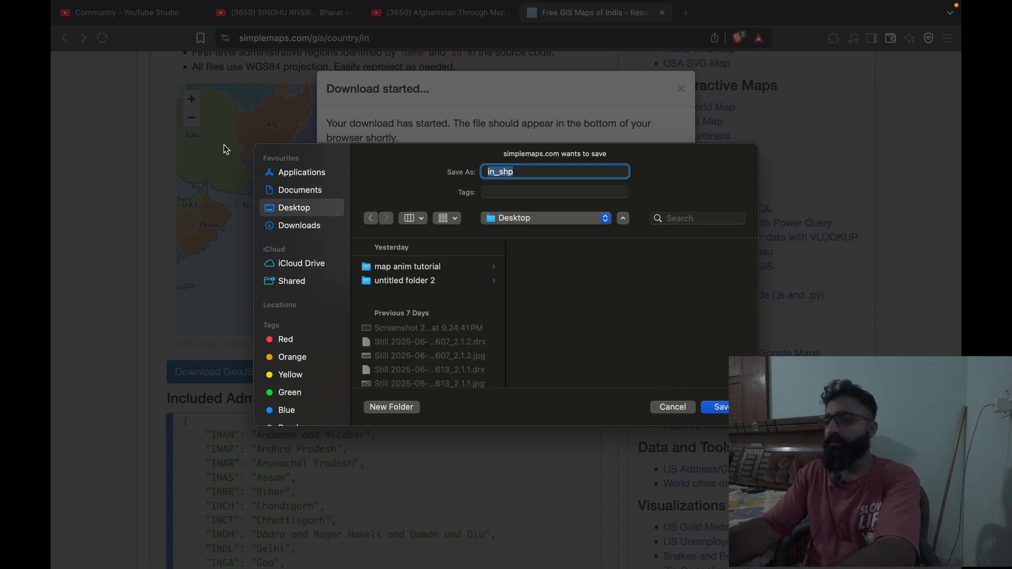
click(718, 408)
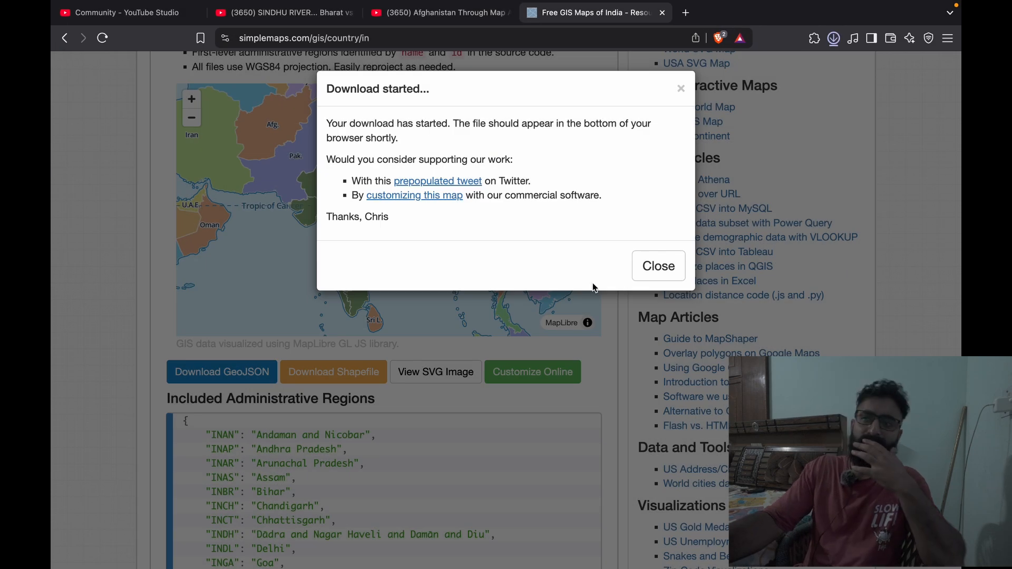
mouse_move(605, 568)
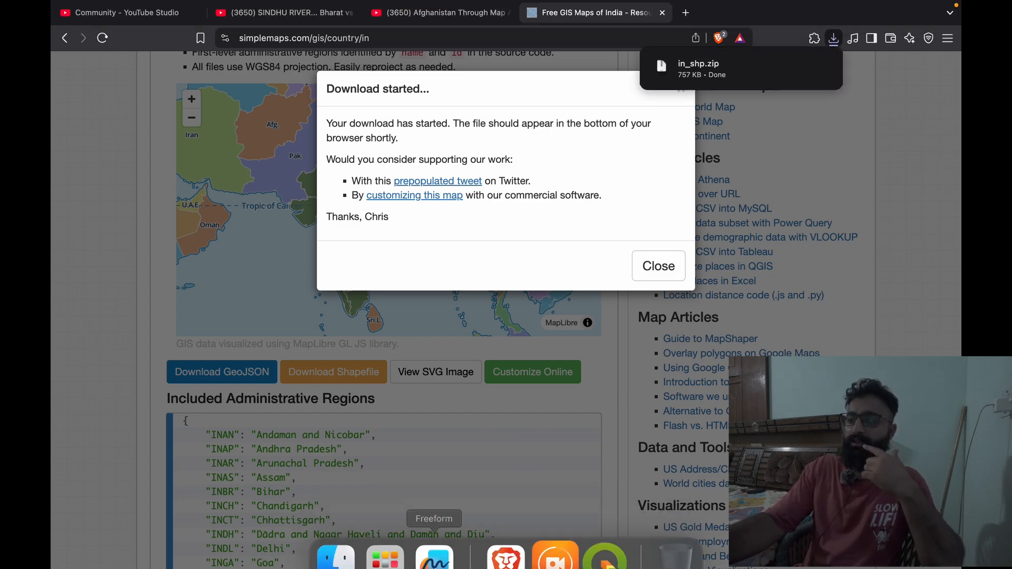
click(606, 541)
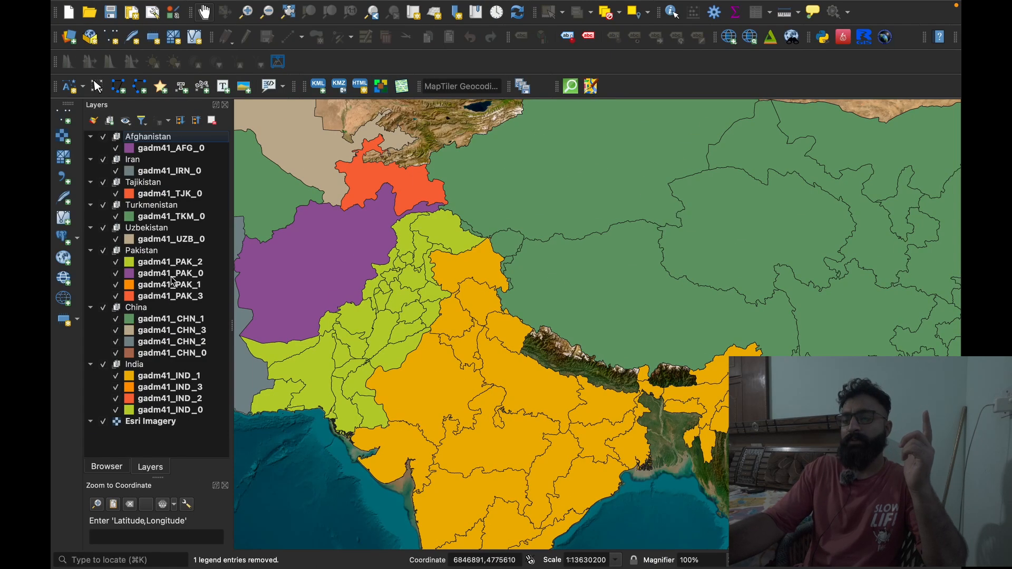
Check the Browser and Layers panels and look through the list of available panels and toolbars
mouse_move(117, 21)
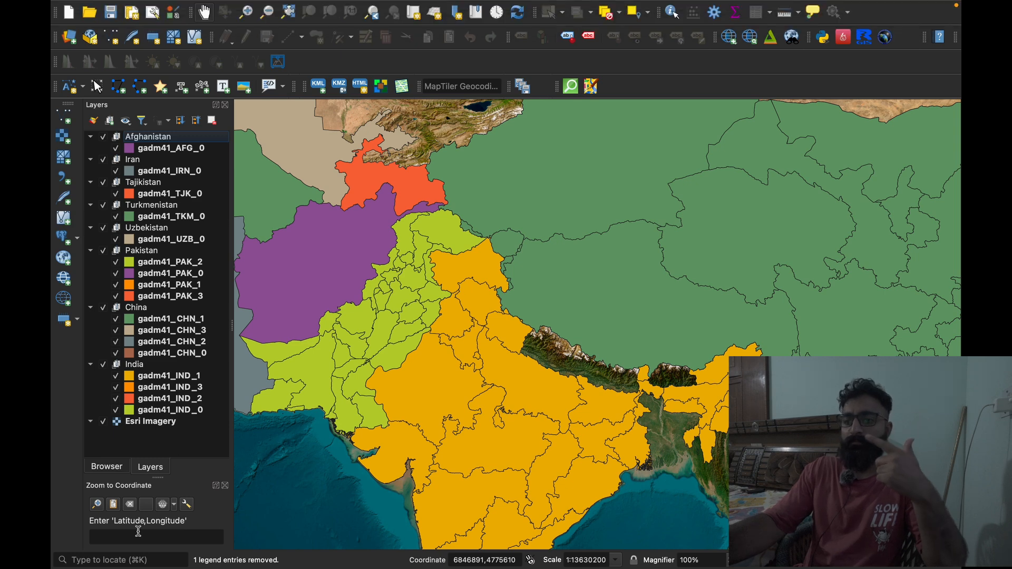
click(108, 467)
click(150, 468)
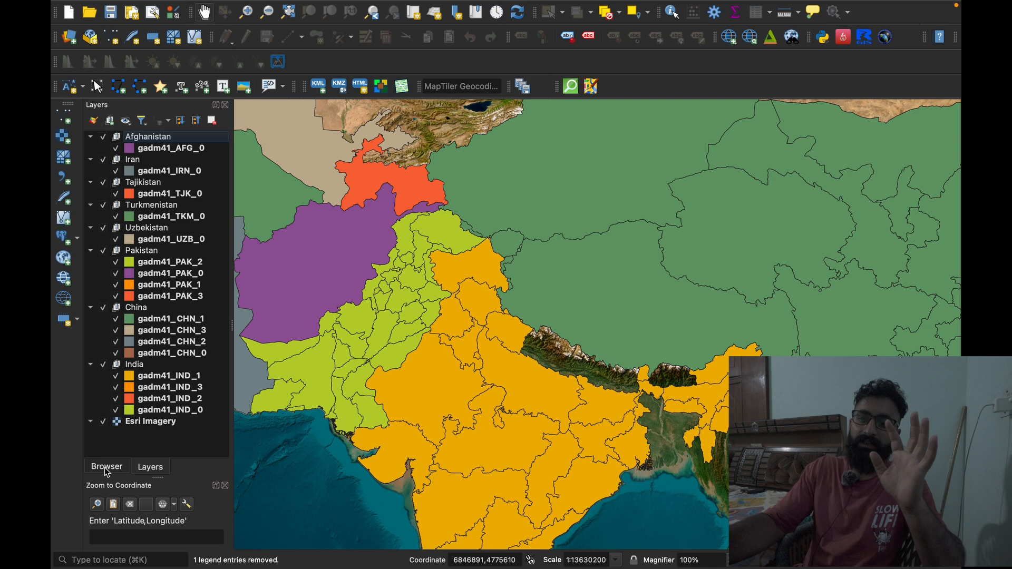
right_click(60, 421)
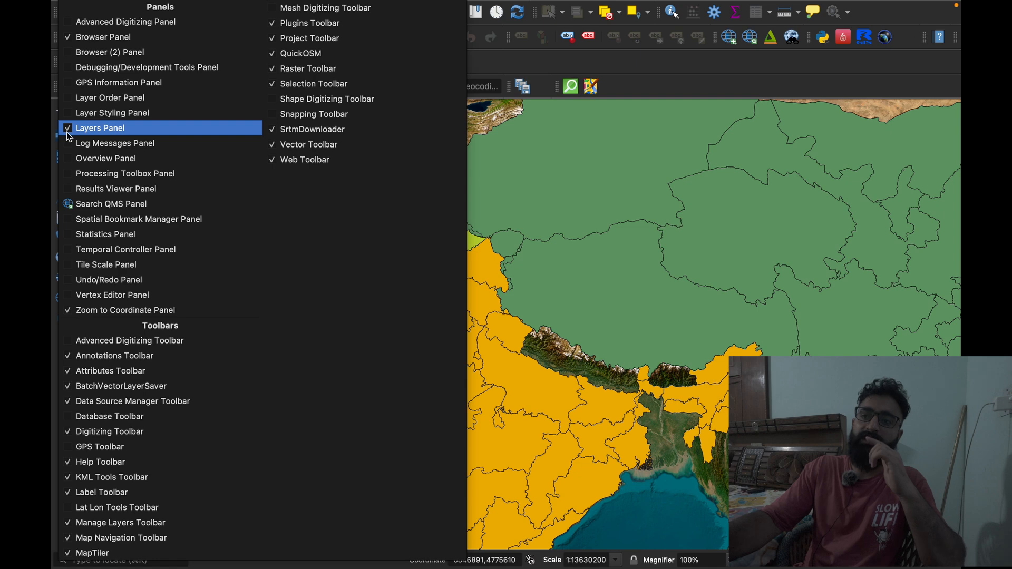
click(578, 324)
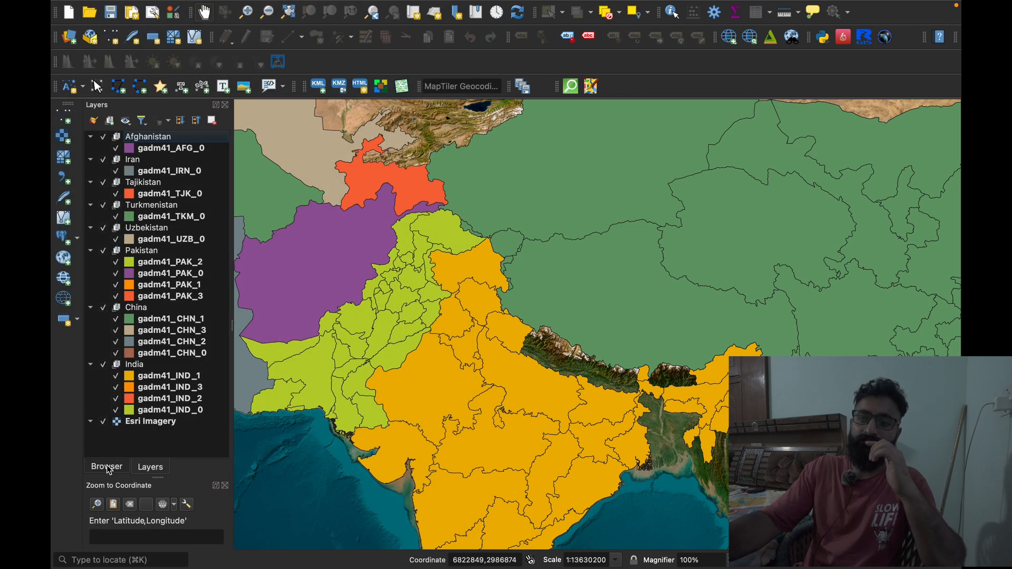
click(107, 467)
click(150, 468)
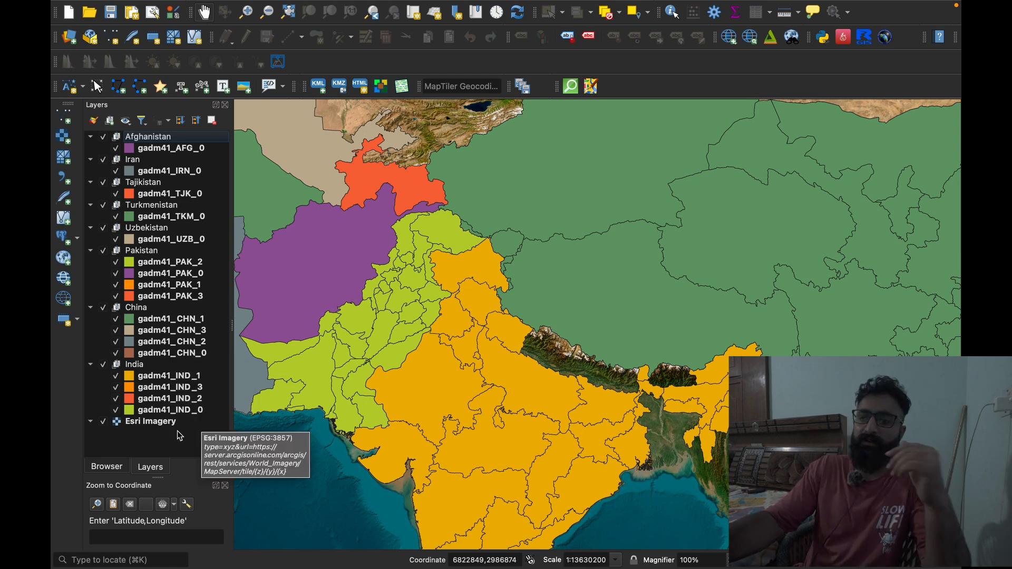
Look through the files inside in_shp.zip on the Desktop in the Browser panel
click(110, 466)
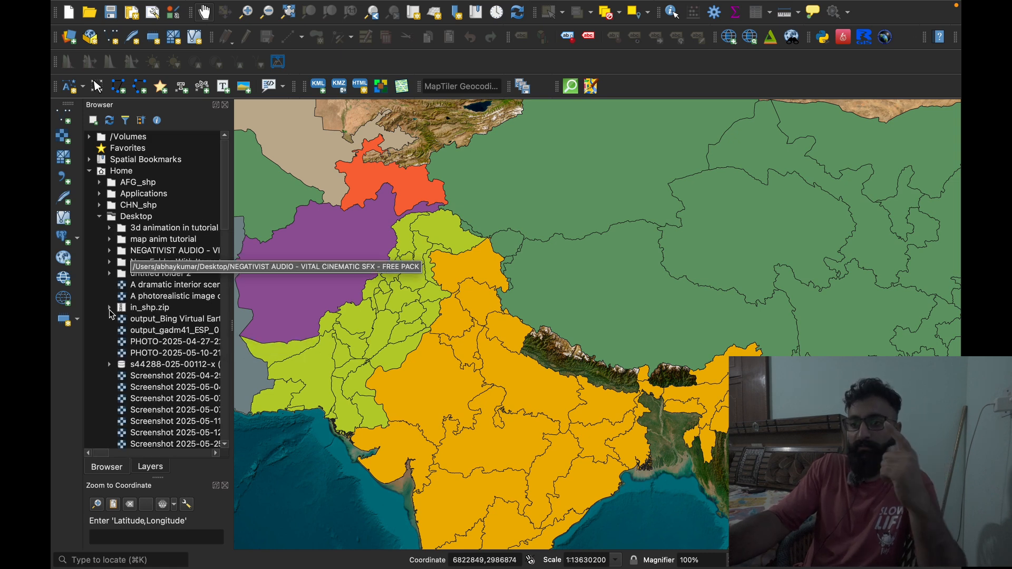
click(109, 308)
scroll(143, 361, down, 3)
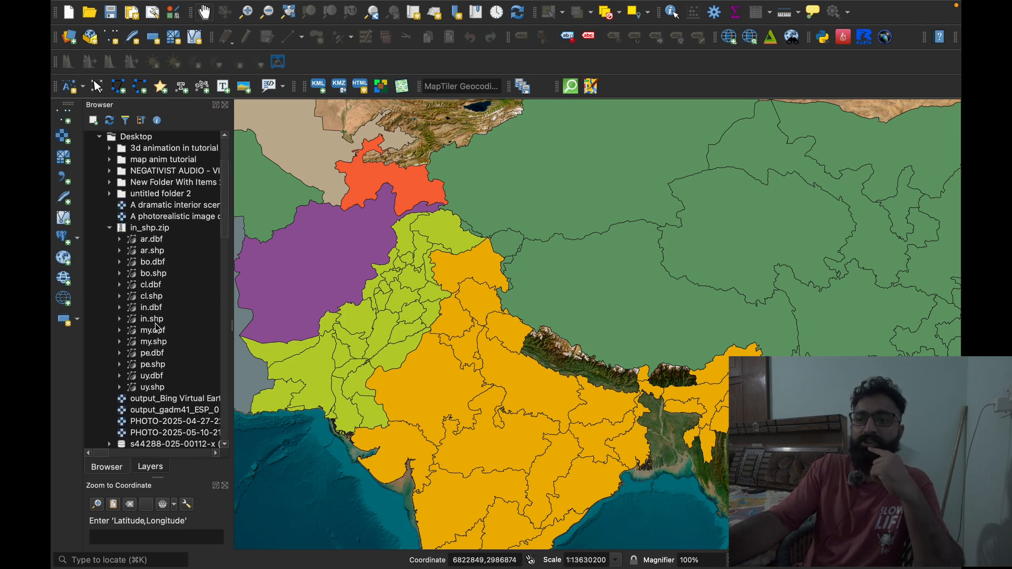
Minimize the project window, unpack in_shp.zip on the Desktop and open the extracted in_shp folder to review its files
mouse_move(153, 16)
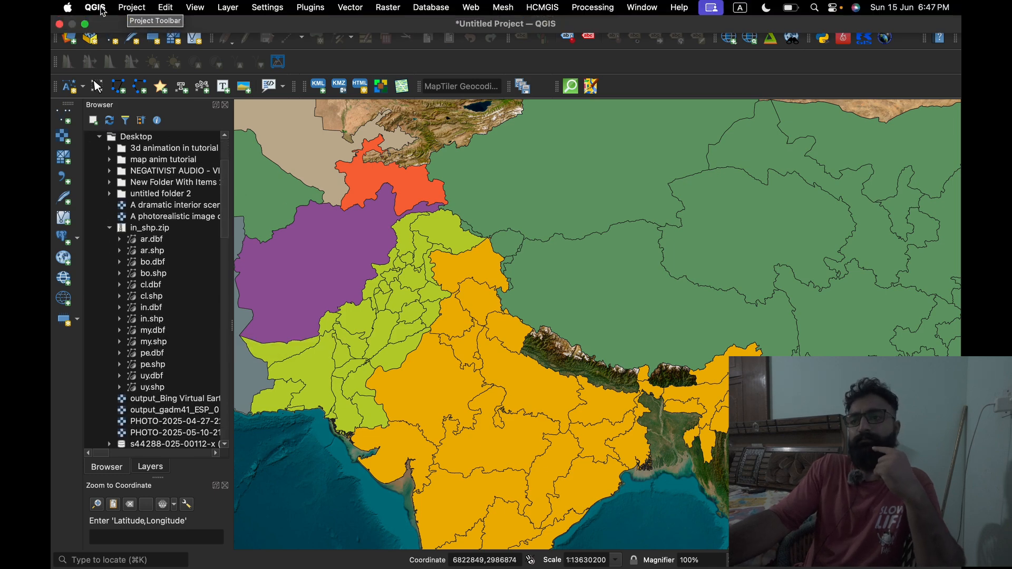
click(85, 26)
click(72, 24)
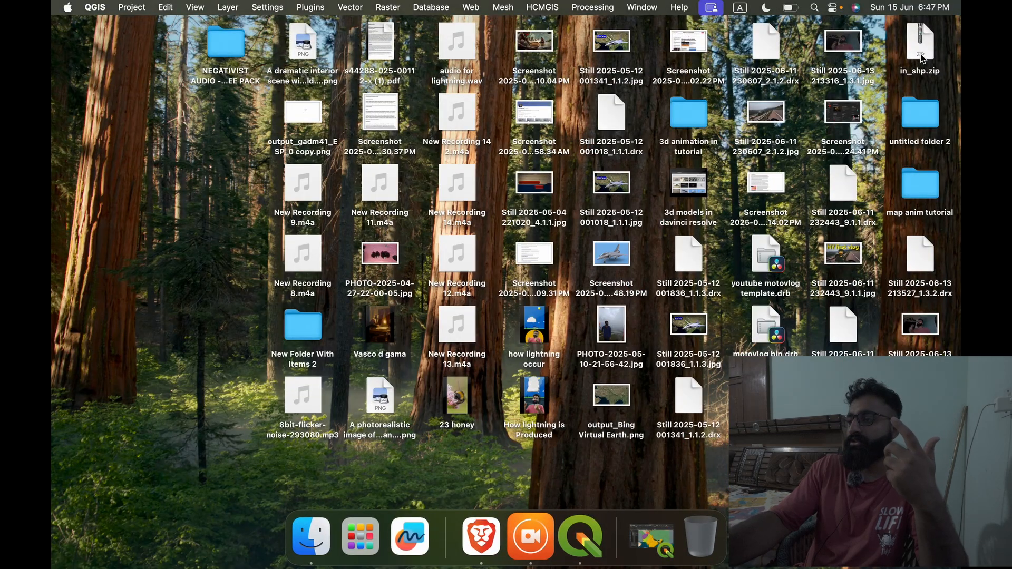
double_click(920, 53)
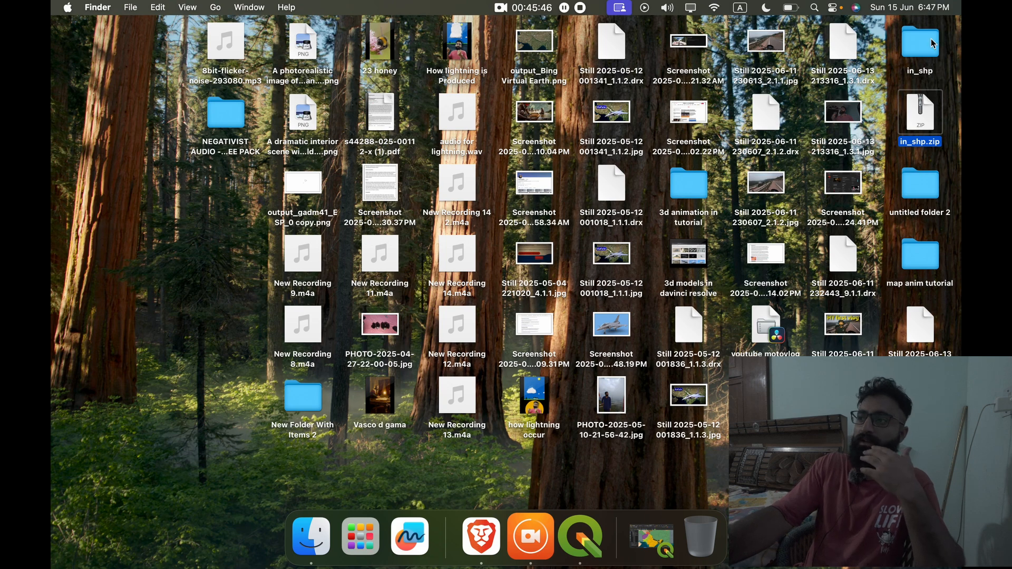
double_click(931, 43)
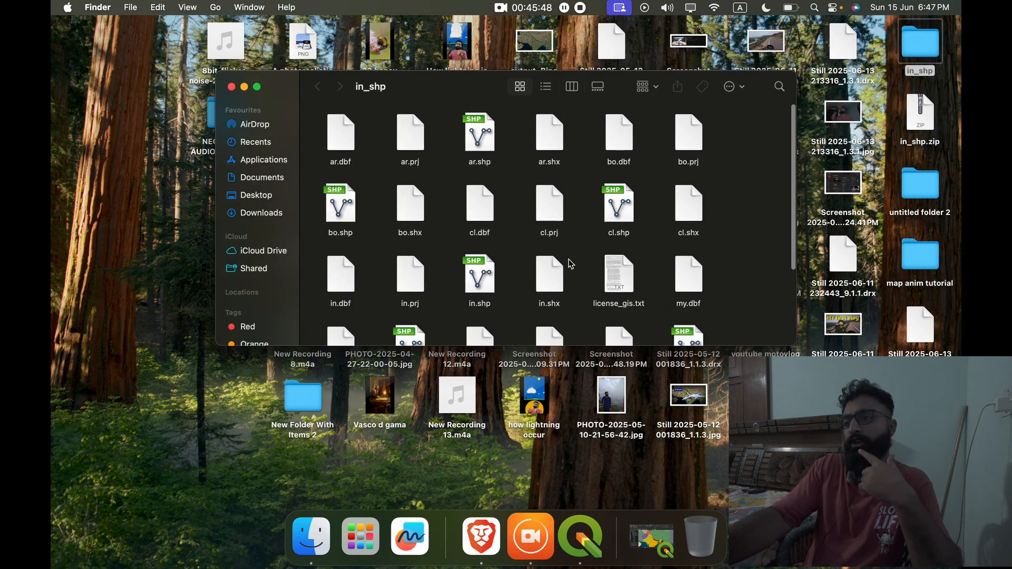
scroll(570, 264, down, 5)
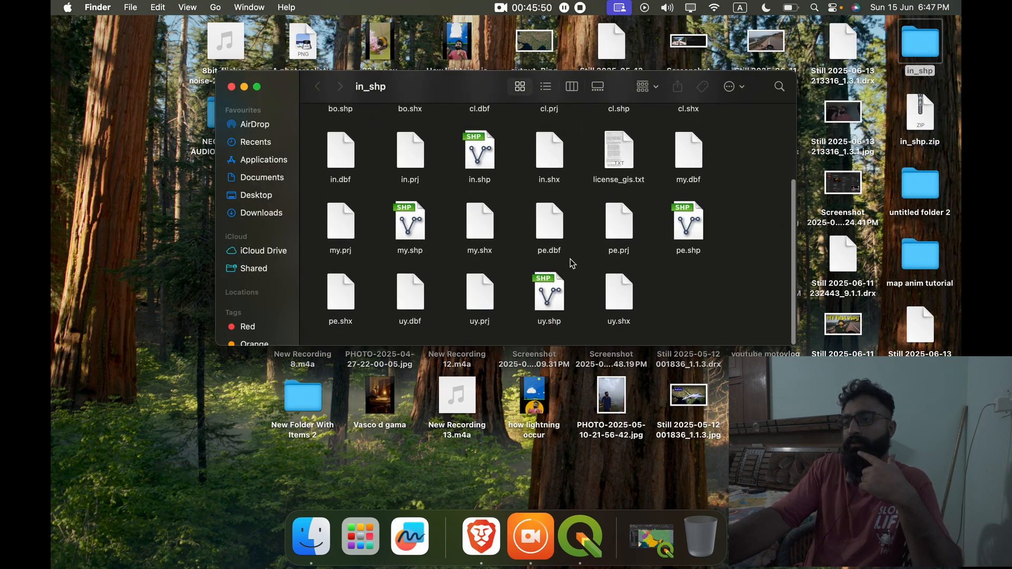
scroll(409, 234, up, 4)
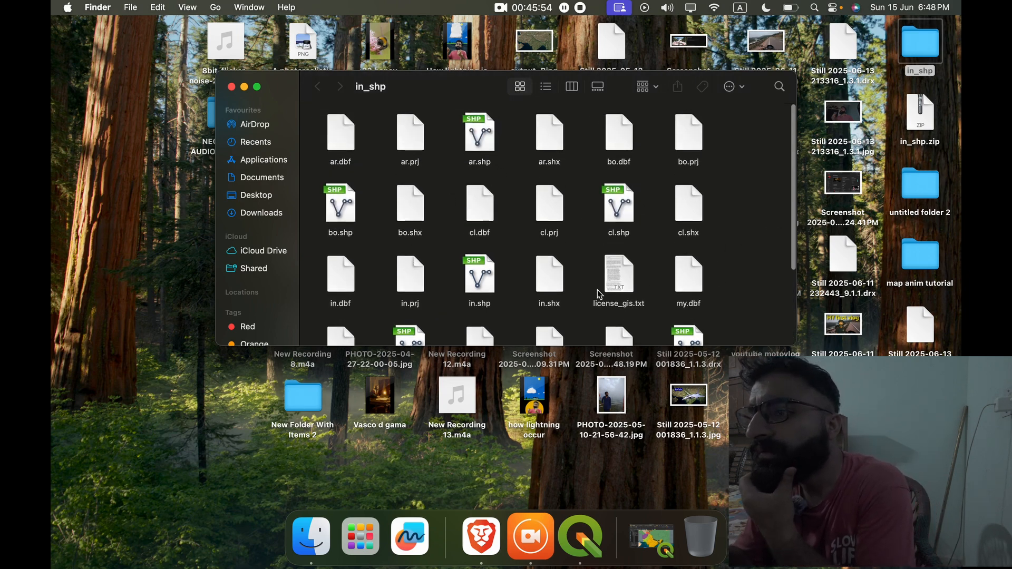
Arrange the Finder and QGIS windows beside each other and add in.shp from the in_shp folder to the map
click(495, 298)
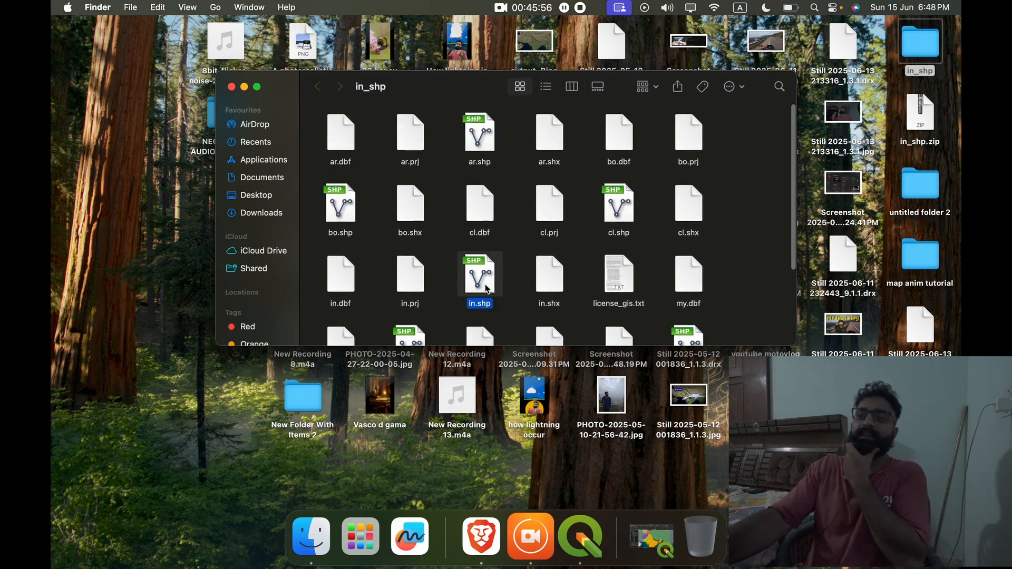
click(580, 536)
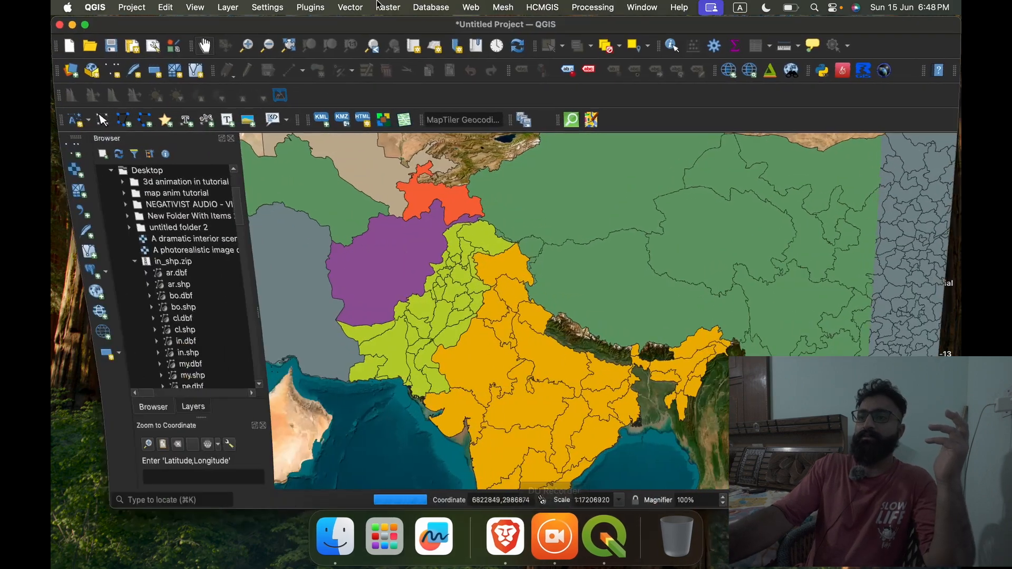
drag(117, 28, 196, 302)
double_click(459, 96)
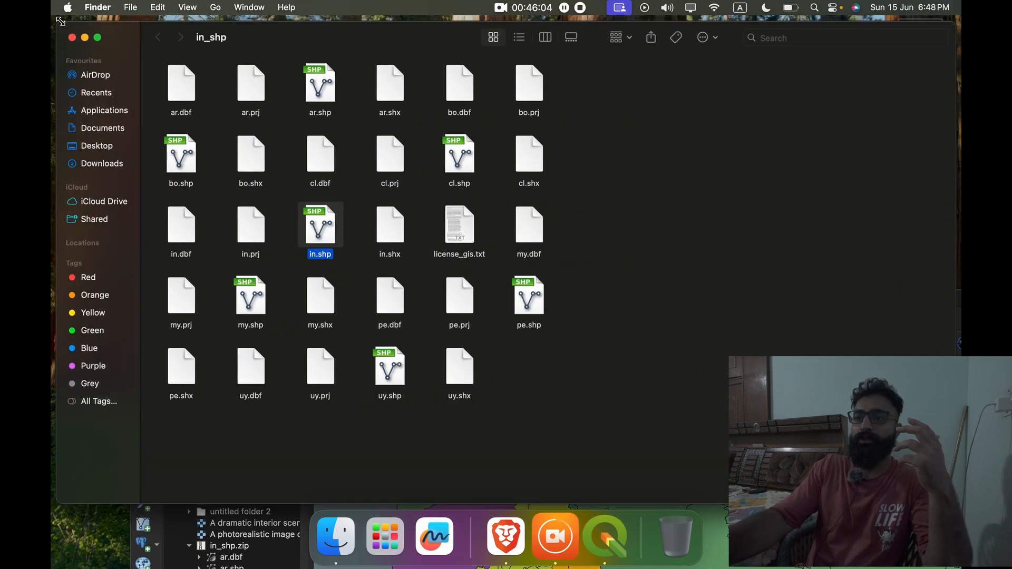
drag(61, 21, 570, 130)
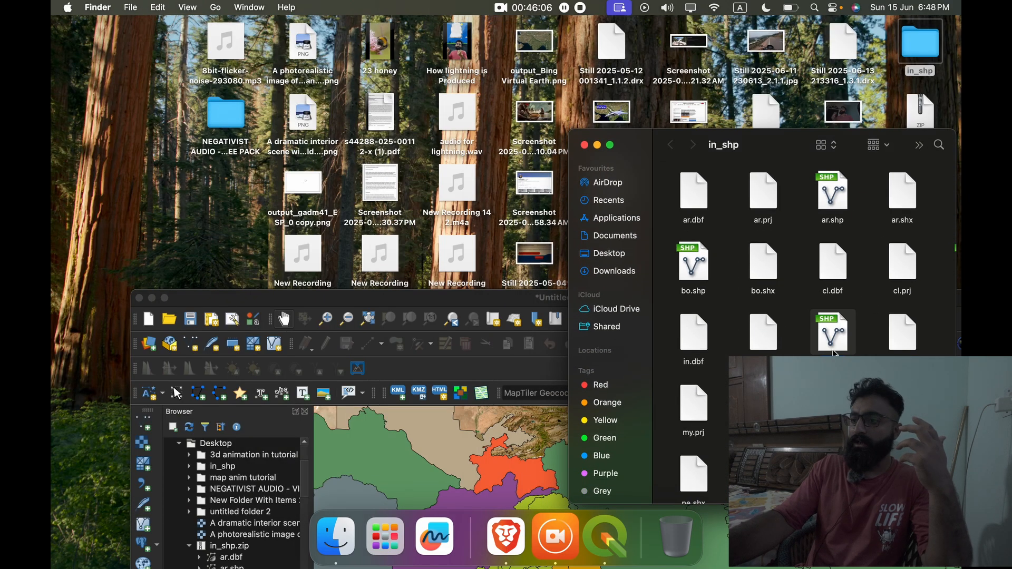
drag(833, 353, 488, 477)
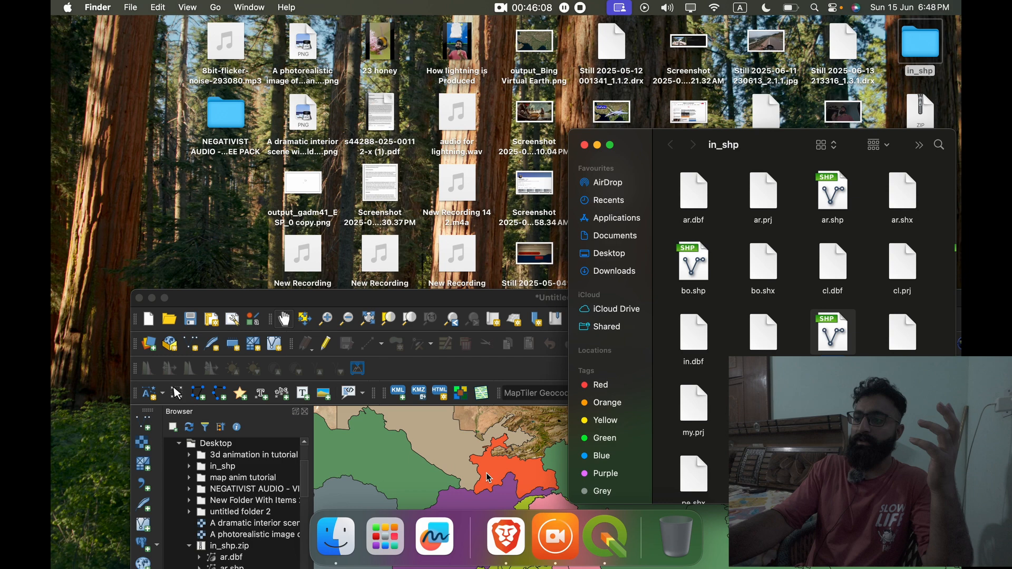
Bring the QGIS window back into view and make it full screen
drag(473, 304, 413, 47)
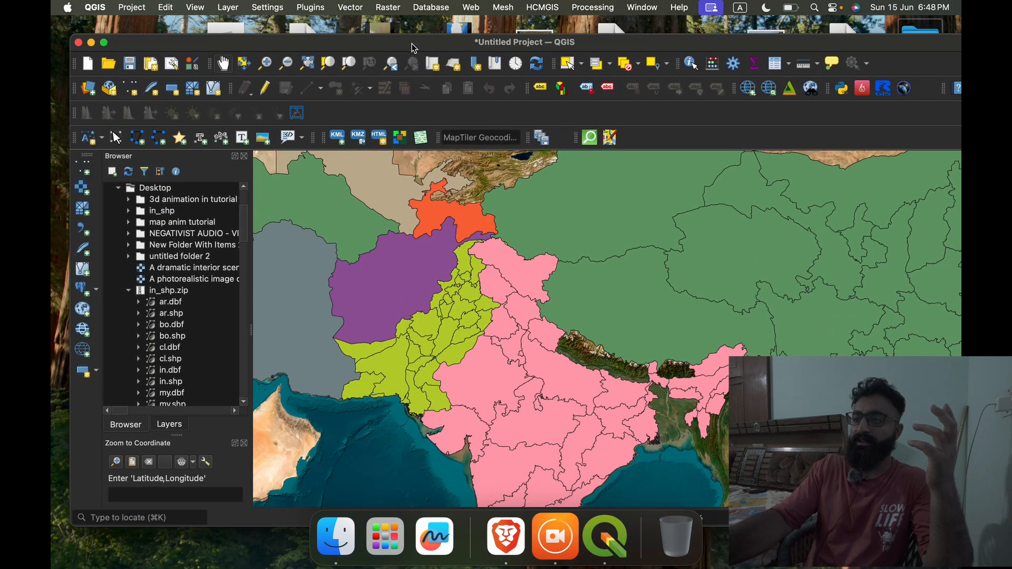
drag(519, 337, 518, 336)
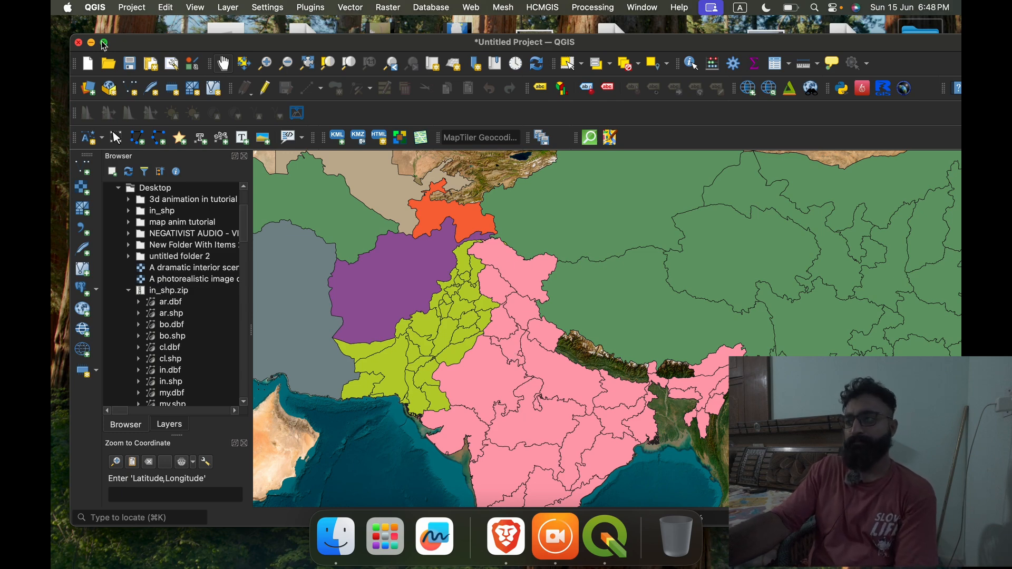
click(104, 43)
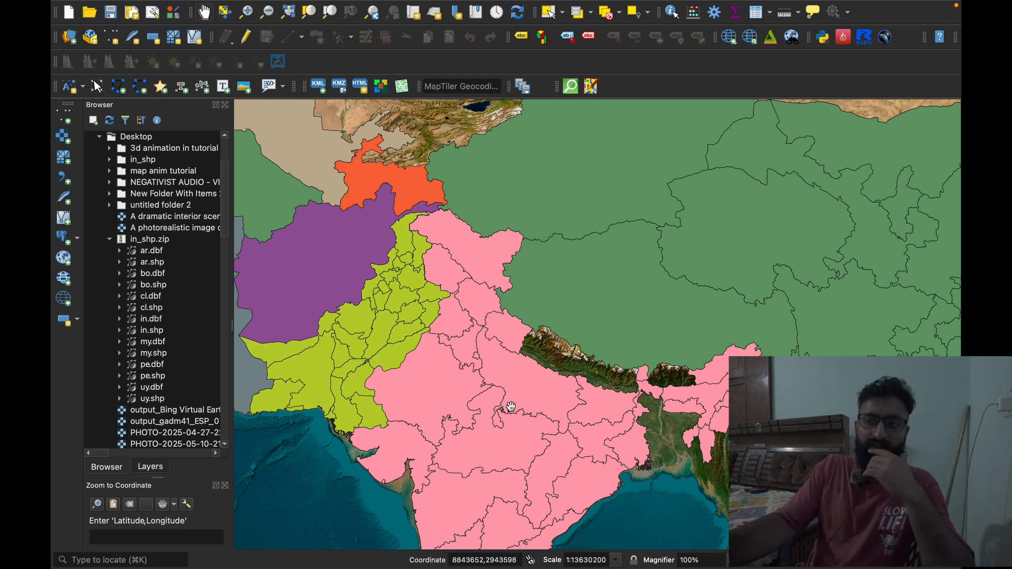
Move the newly added in layer from the Afghanistan group to the top of the India group
drag(510, 413, 534, 307)
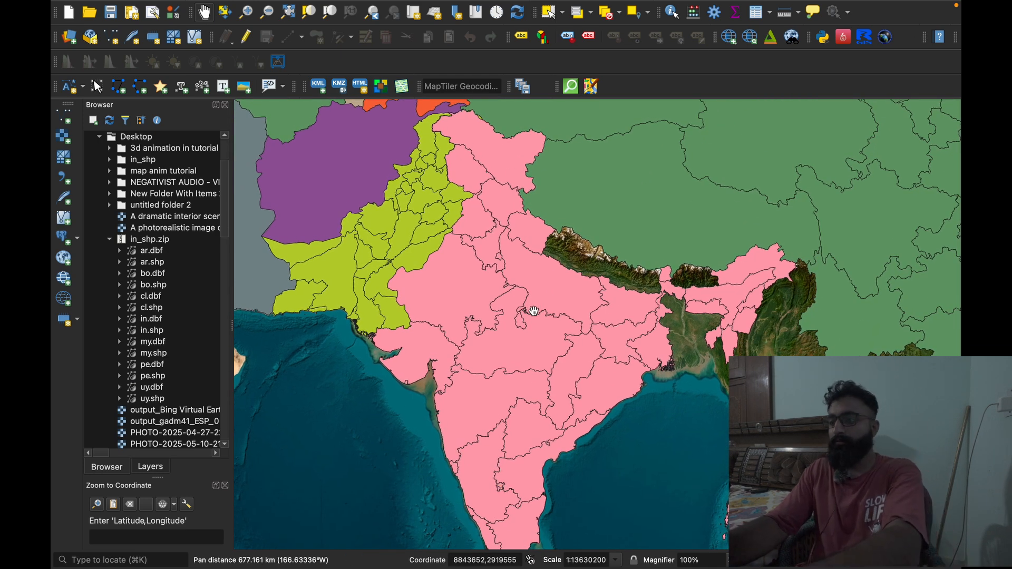
scroll(534, 311, down, 2)
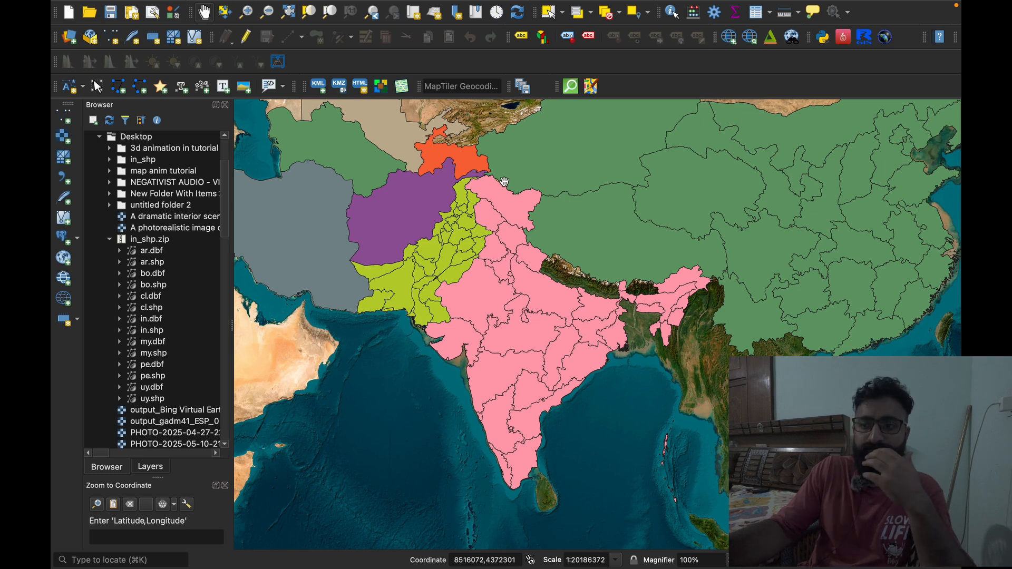
click(150, 466)
drag(142, 148, 164, 388)
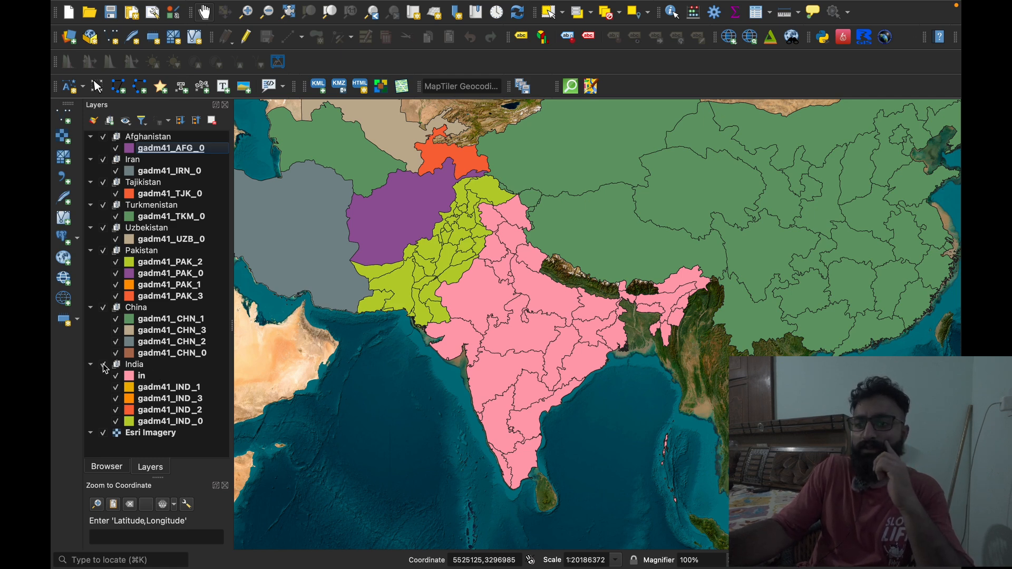
Remove all four gadm41_IND layers, the level 1, 2 and 3 China layers, and the level 1, 2 and 3 Pakistan layers
click(137, 423)
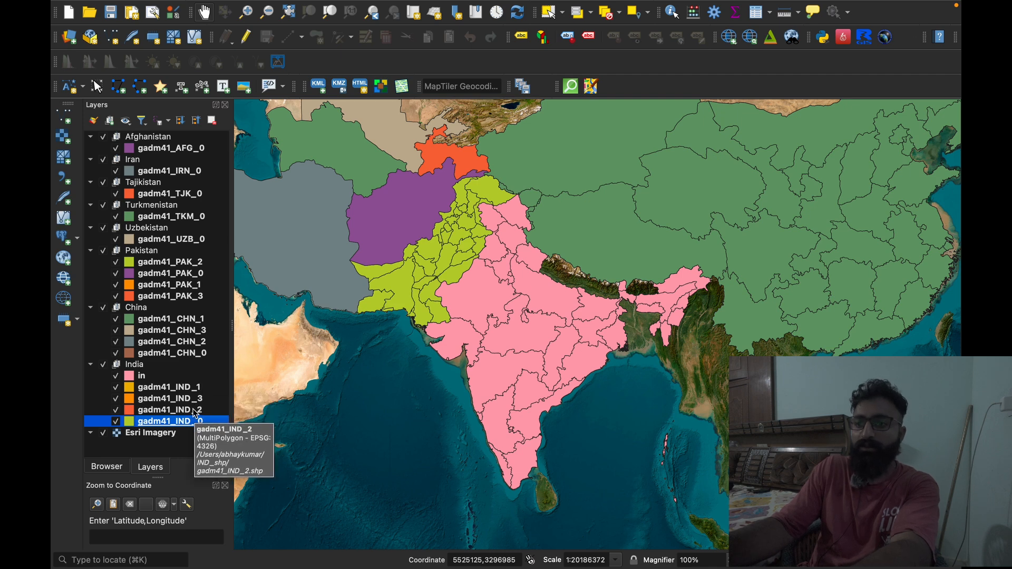
shift+click(194, 410)
shift+click(193, 398)
shift+click(192, 387)
super+click(194, 353)
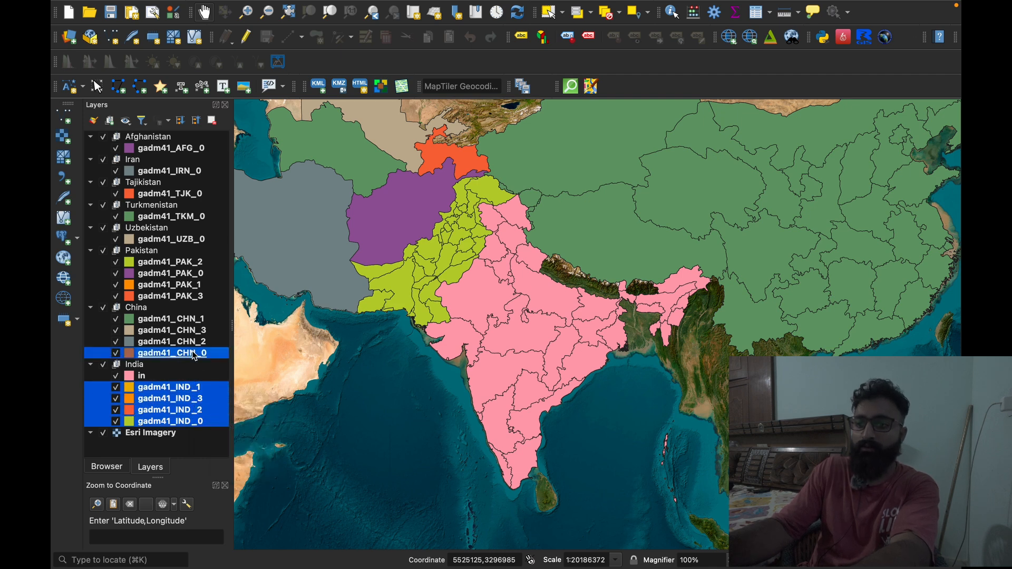
super+click(193, 353)
super+click(191, 342)
super+click(191, 331)
super+click(190, 319)
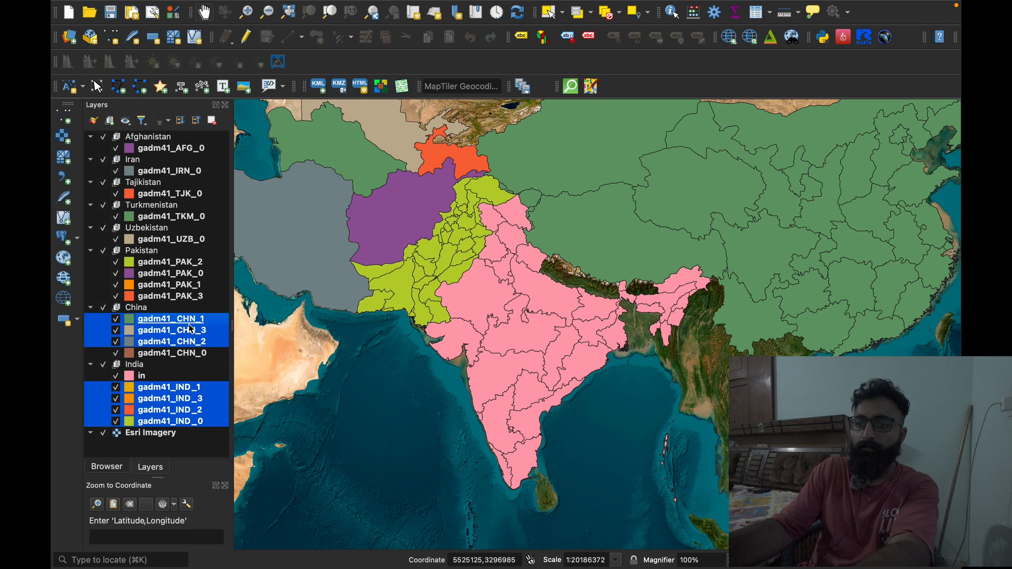
super+click(179, 285)
super+click(181, 296)
super+click(181, 251)
super+click(180, 262)
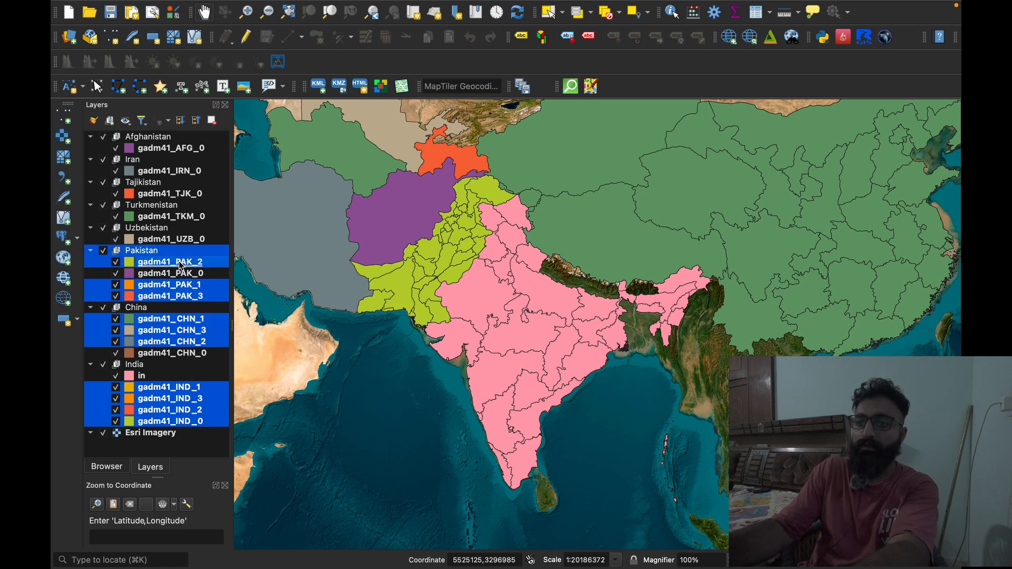
super+click(178, 255)
right_click(180, 265)
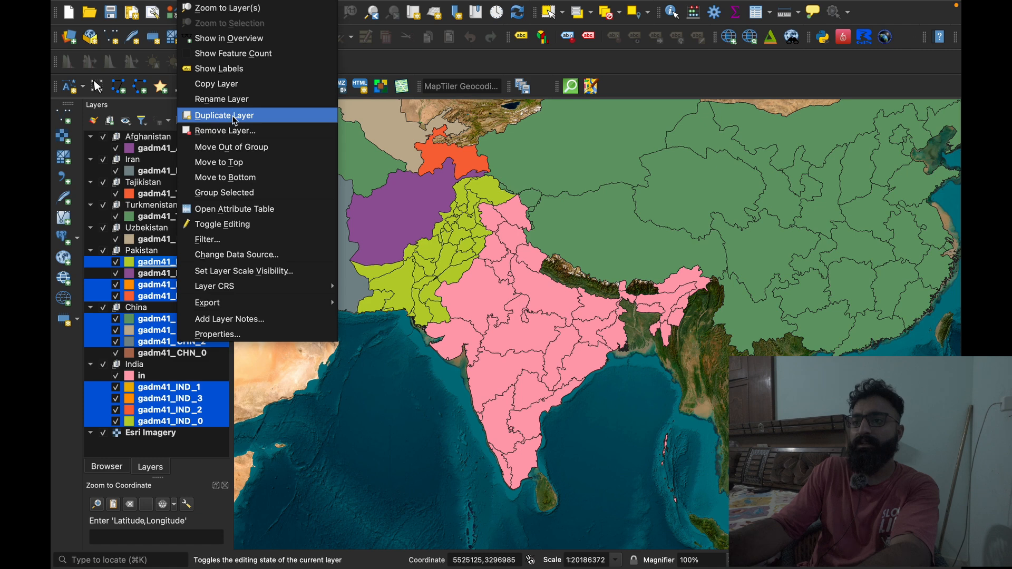
click(316, 129)
click(548, 293)
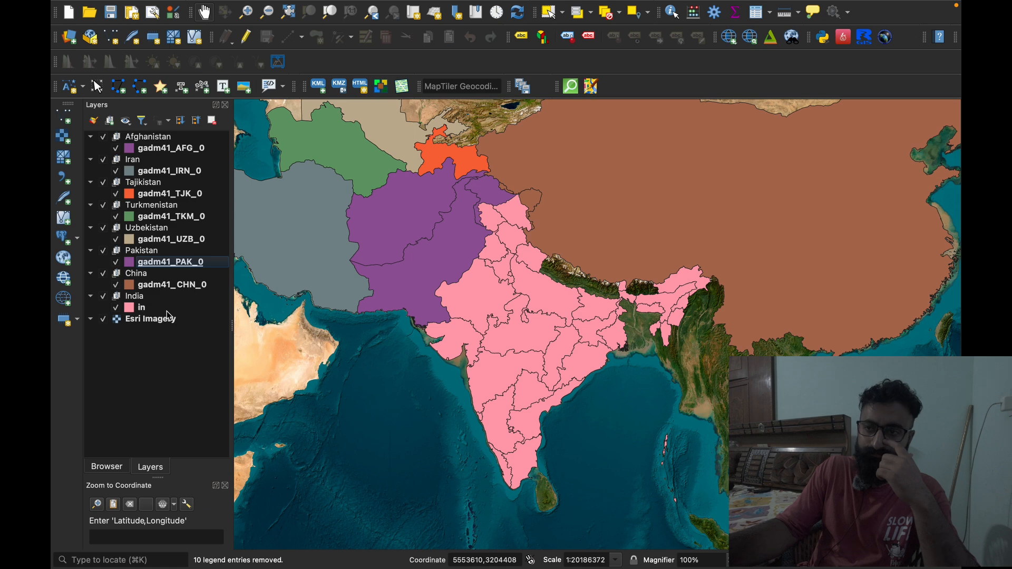
Move the India group with its in layer above the Pakistan and China groups in the layer order
click(135, 299)
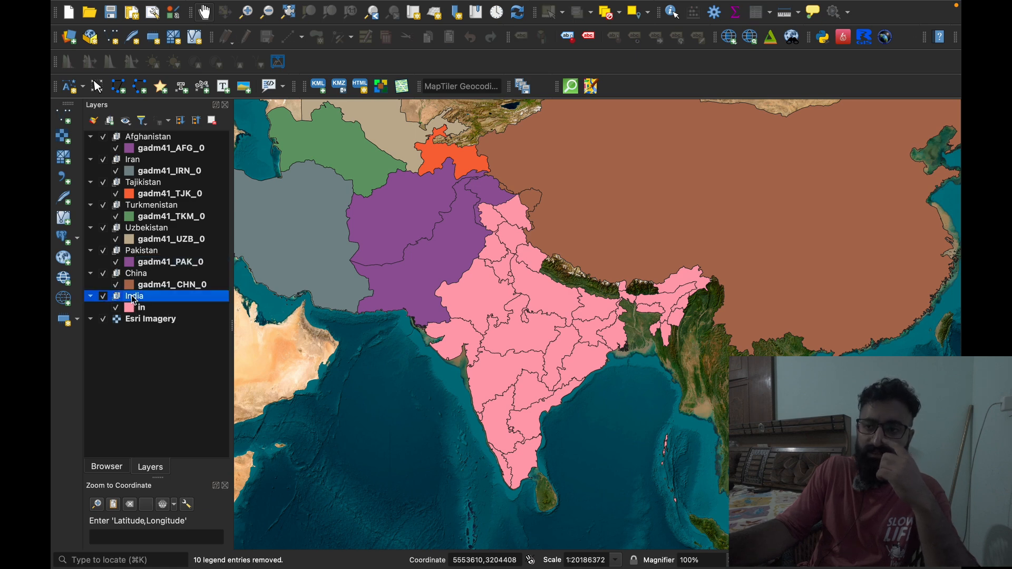
shift+click(140, 309)
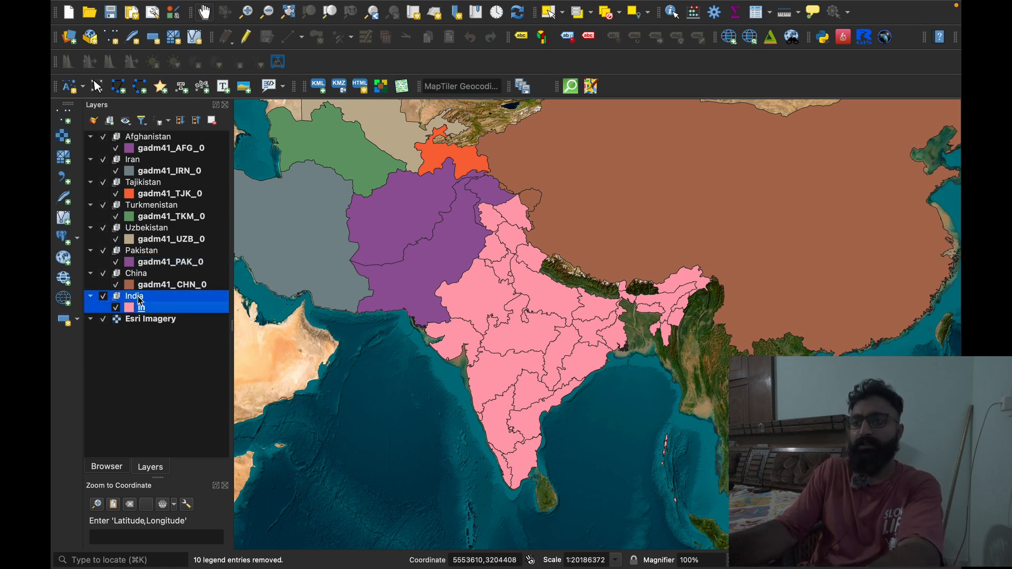
mouse_move(140, 303)
mouse_down()
mouse_move(138, 228)
mouse_move(137, 245)
mouse_up()
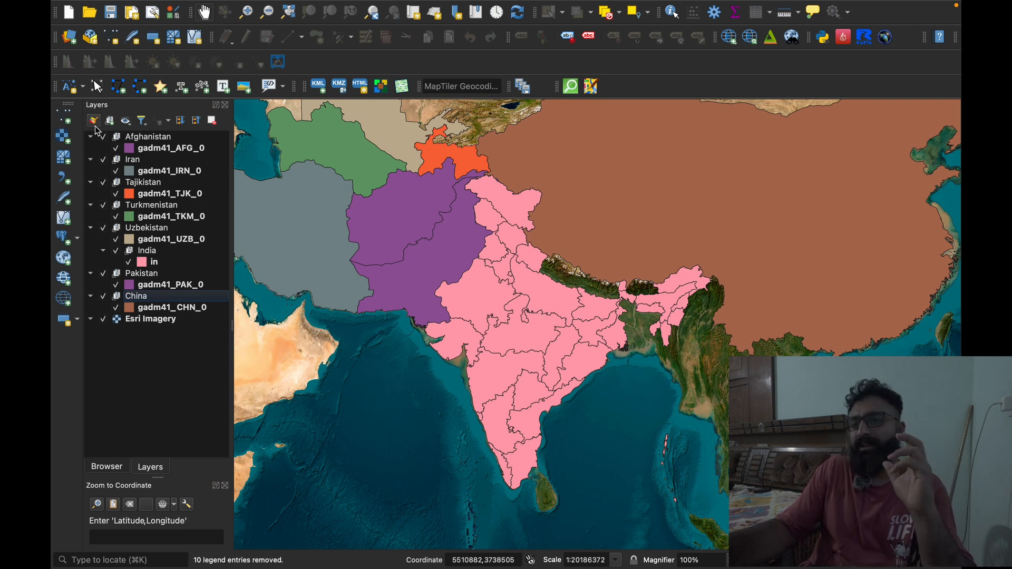
Hide the Afghanistan, Iran, Tajikistan and Turkmenistan groups
click(104, 137)
click(103, 160)
click(103, 182)
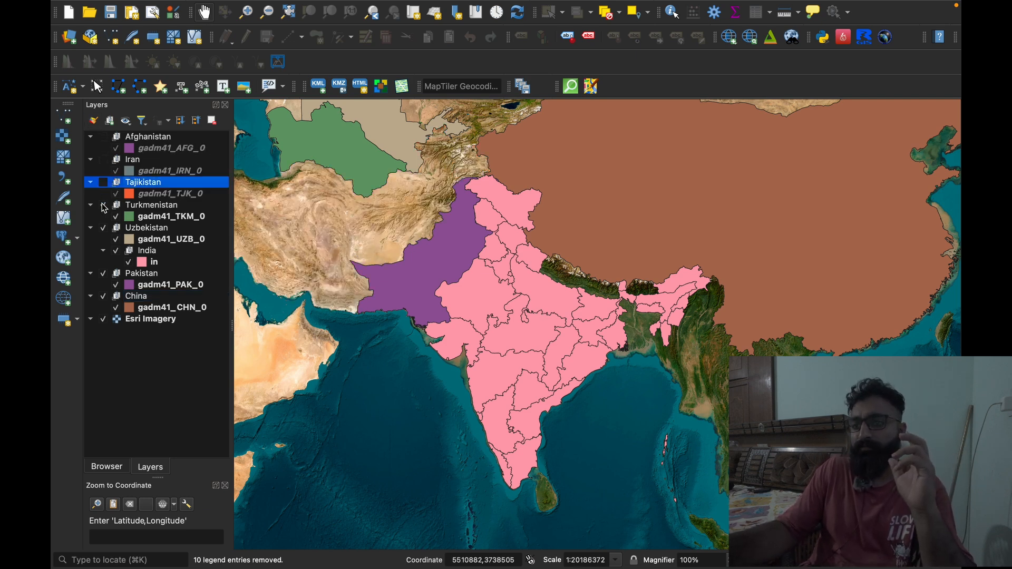
click(103, 205)
Toggle the Uzbekistan group's visibility off and on to check its effect on the nested India layer
click(103, 228)
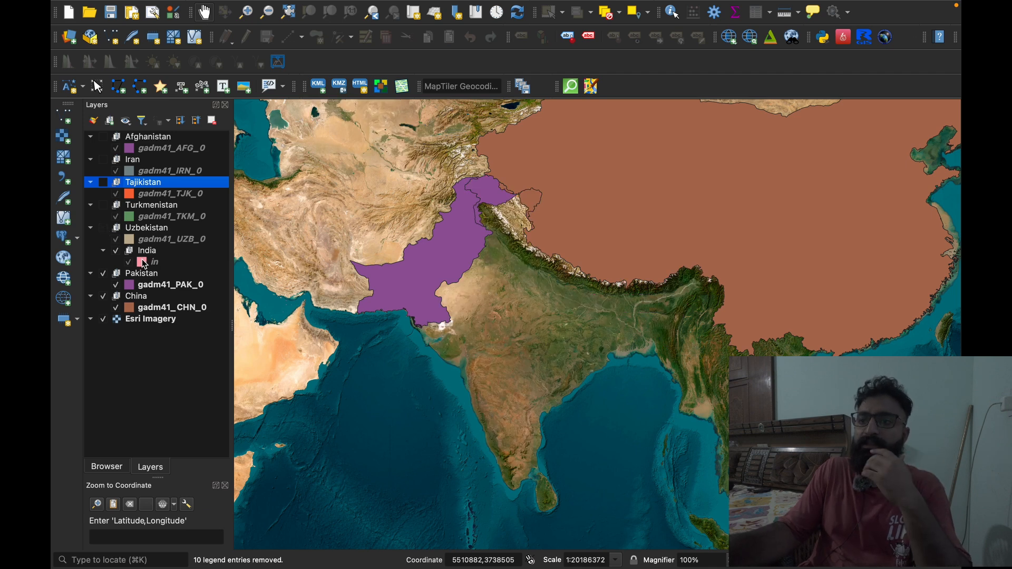
click(104, 228)
click(105, 229)
click(104, 229)
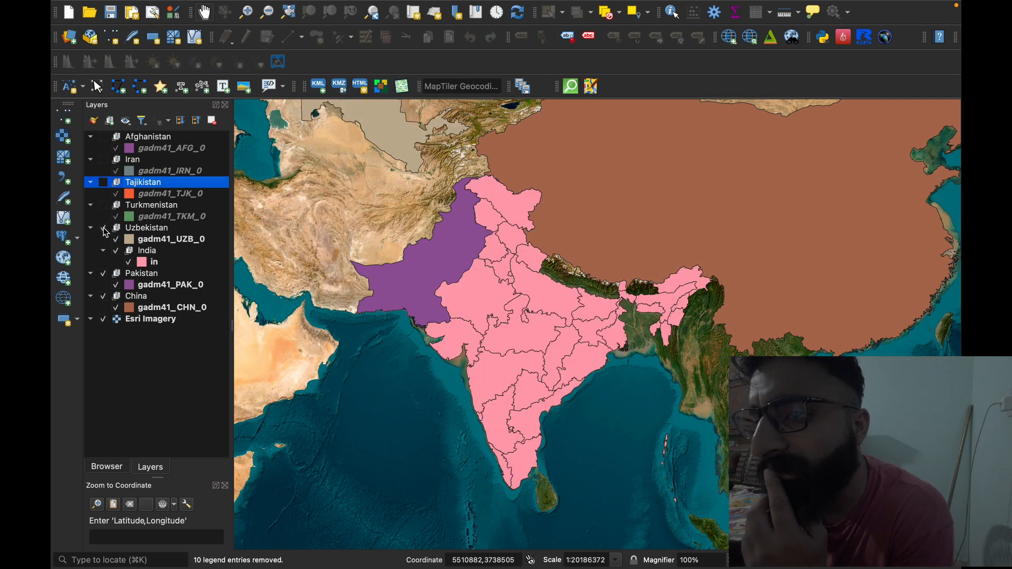
click(105, 229)
click(105, 229)
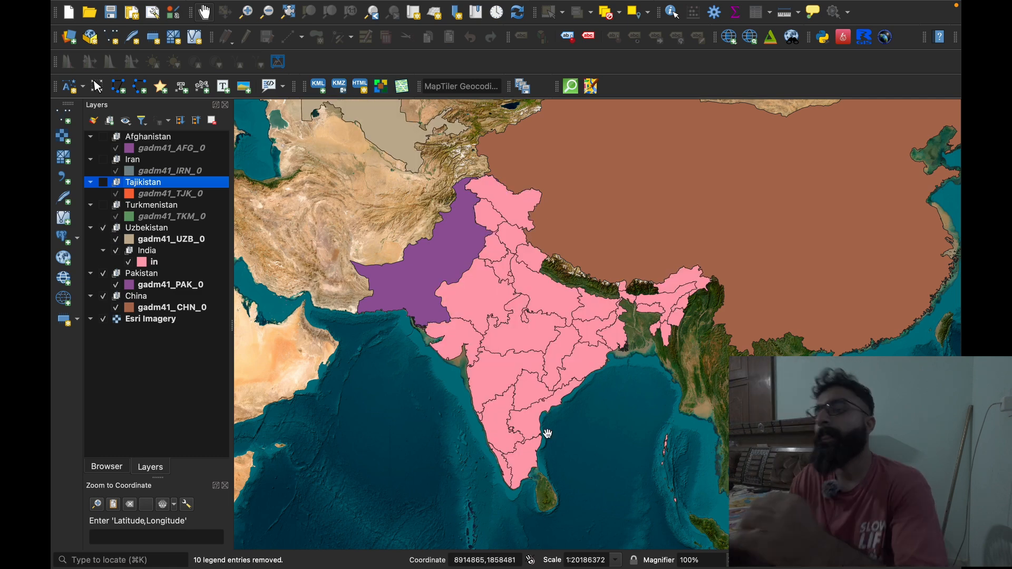
Hide the India in layer and the China boundary layer
drag(608, 295, 577, 396)
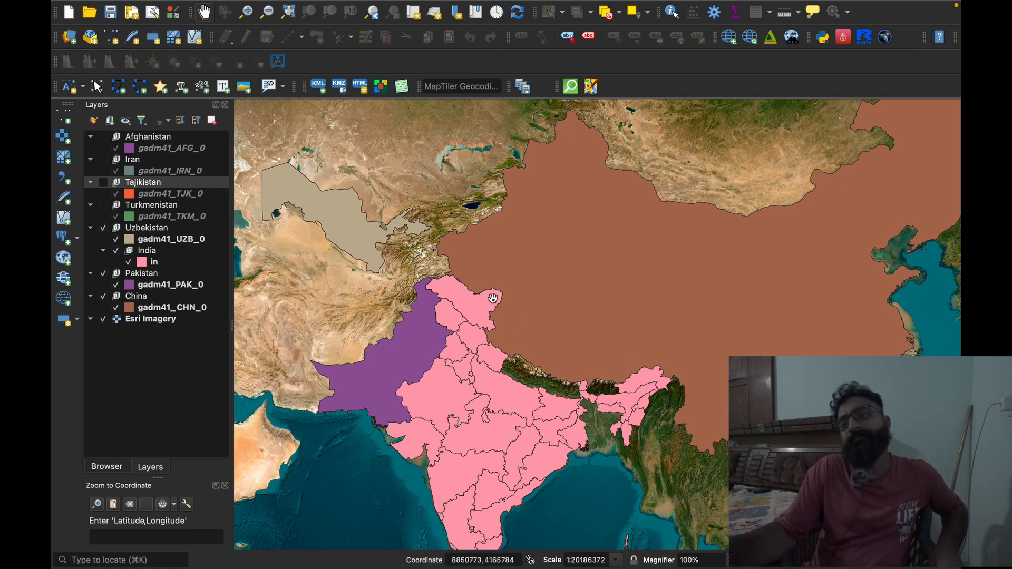
click(129, 262)
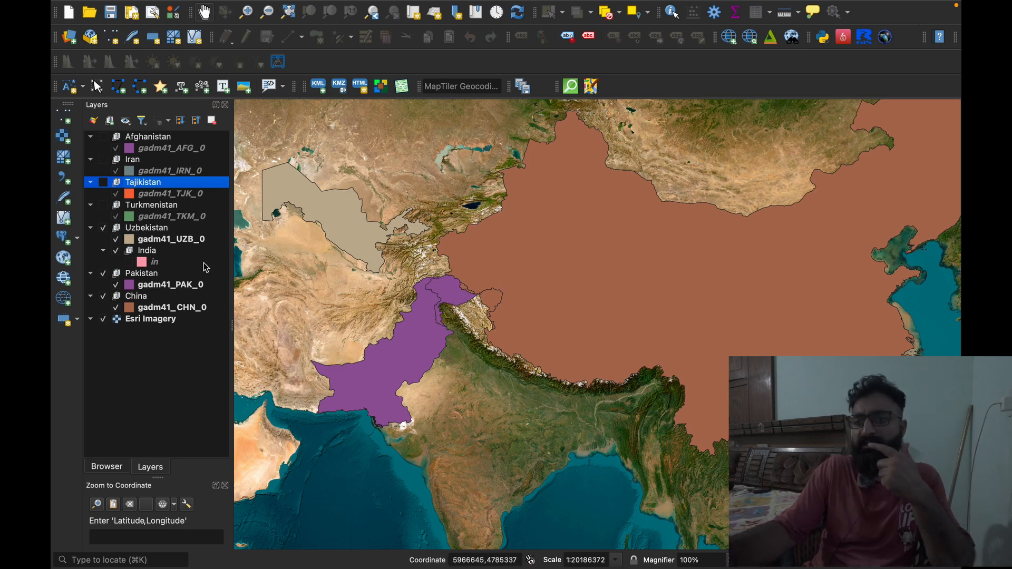
click(116, 308)
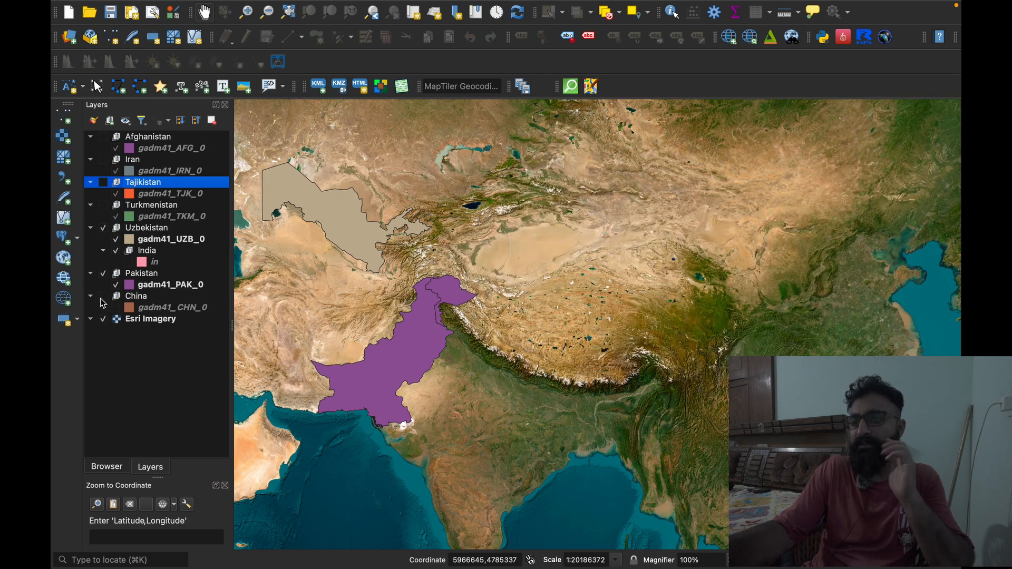
Hide the gadm41_TJK_0, gadm41_TKM_0 and gadm41_UZB_0 layers individually and show the India in layer
click(103, 183)
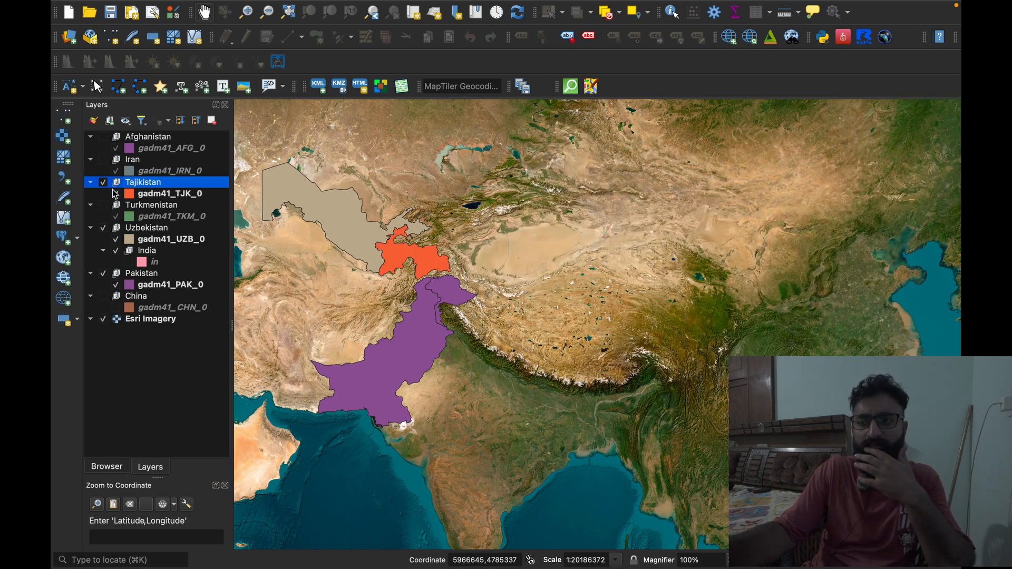
click(116, 194)
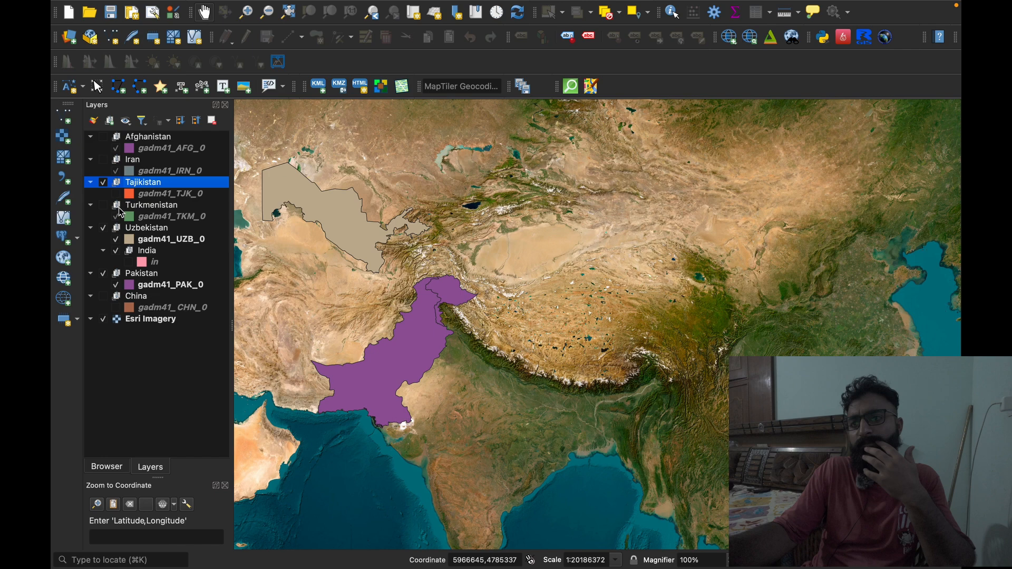
click(116, 240)
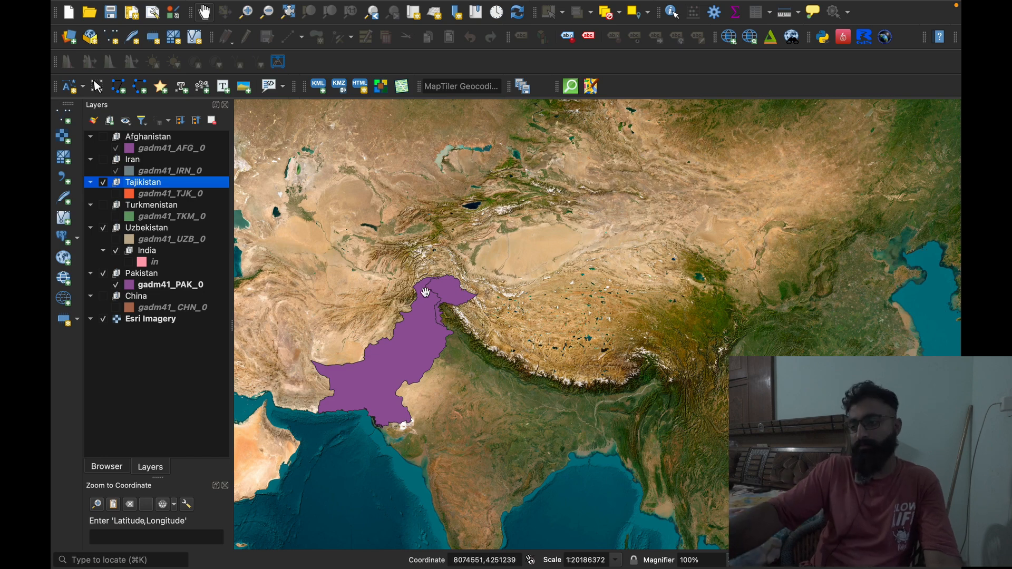
click(128, 261)
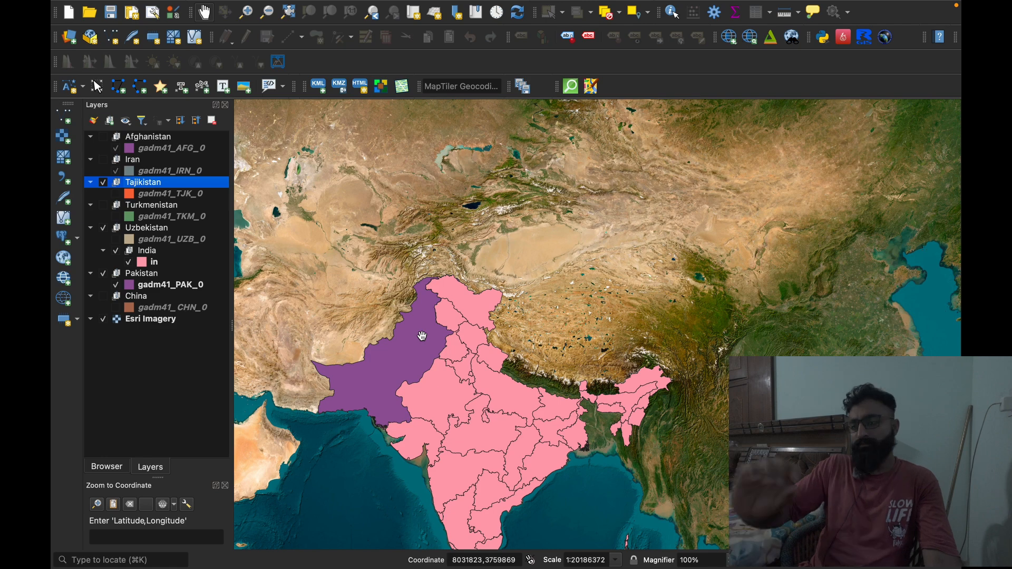
Clip the gadm41_PAK_0 layer with the in layer as overlay, outputting a temporary layer
mouse_move(373, 4)
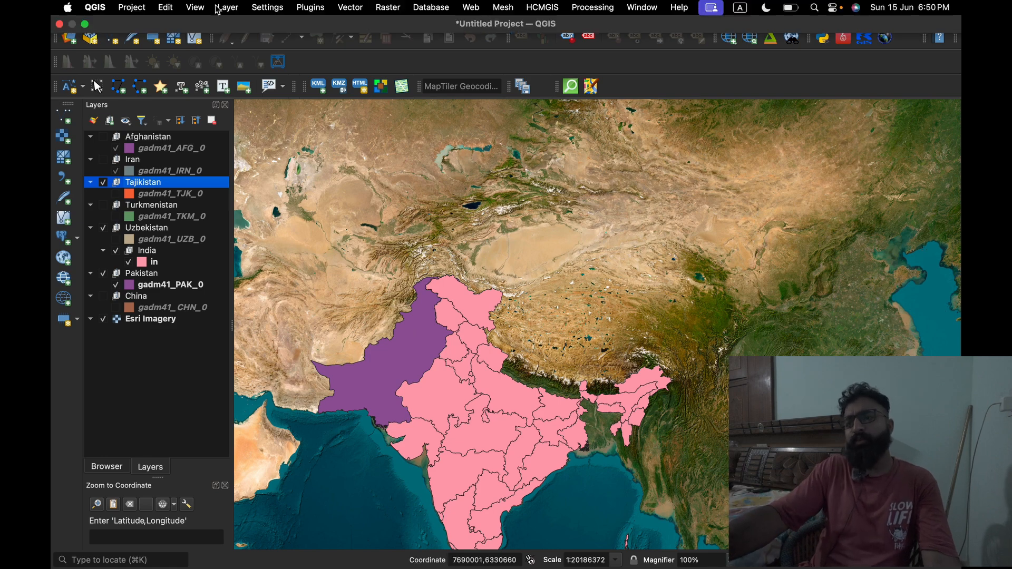
click(338, 8)
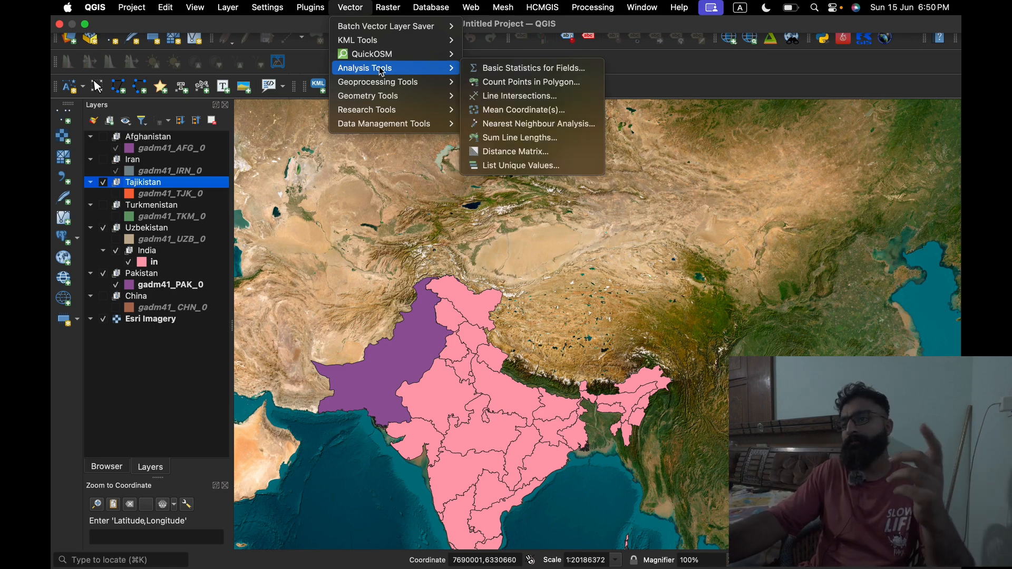
mouse_move(382, 81)
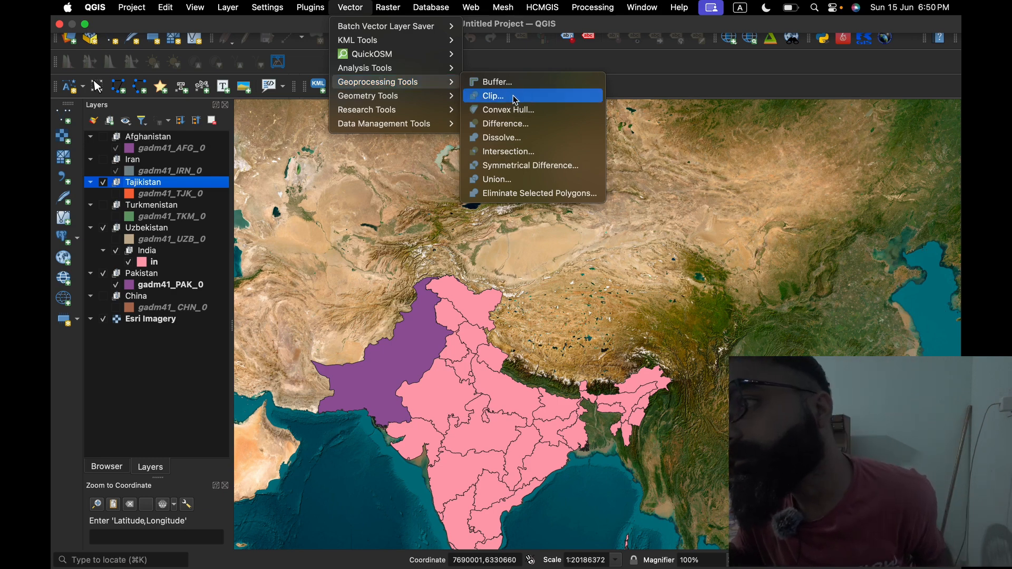
click(473, 97)
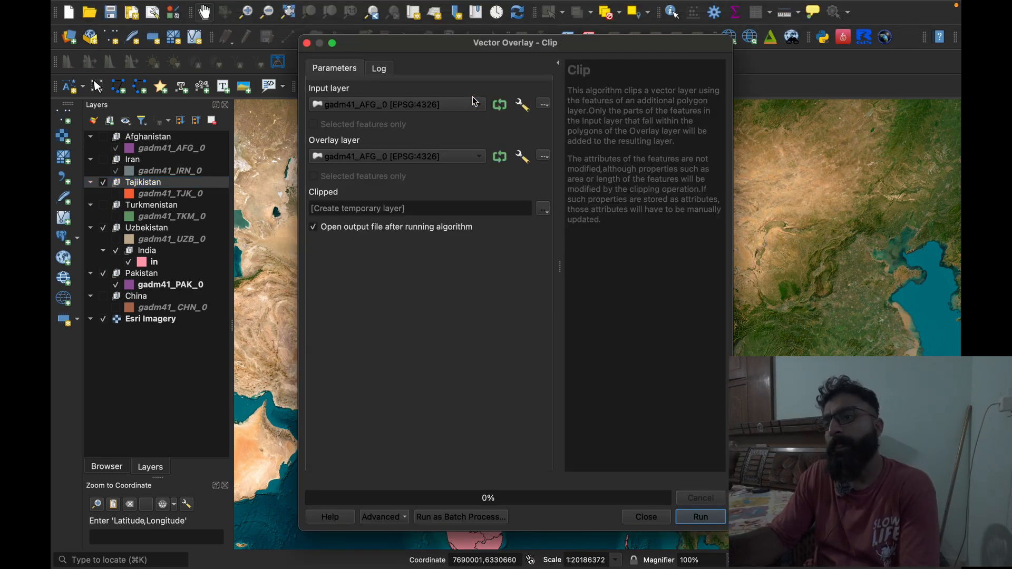
click(379, 106)
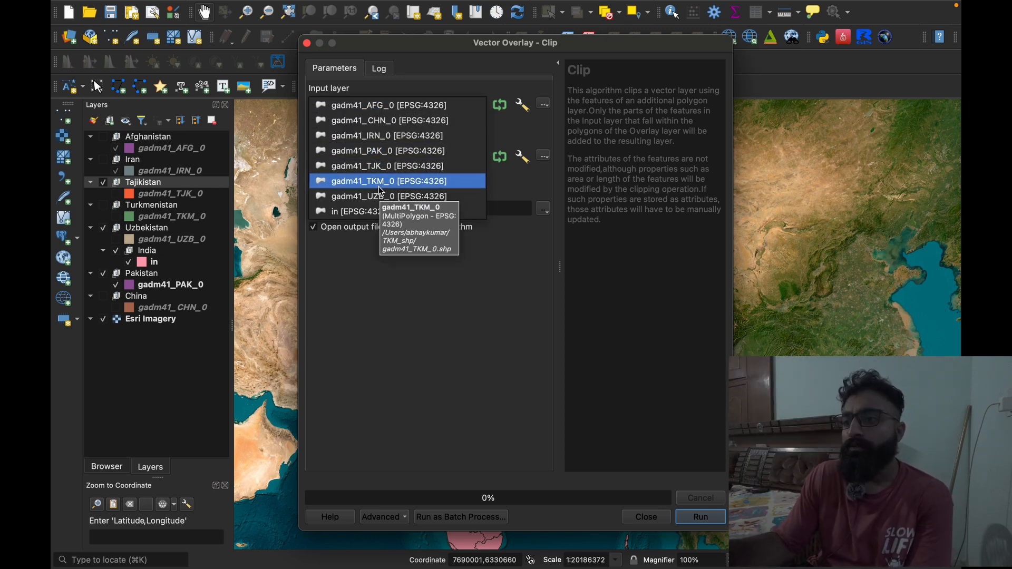
click(379, 151)
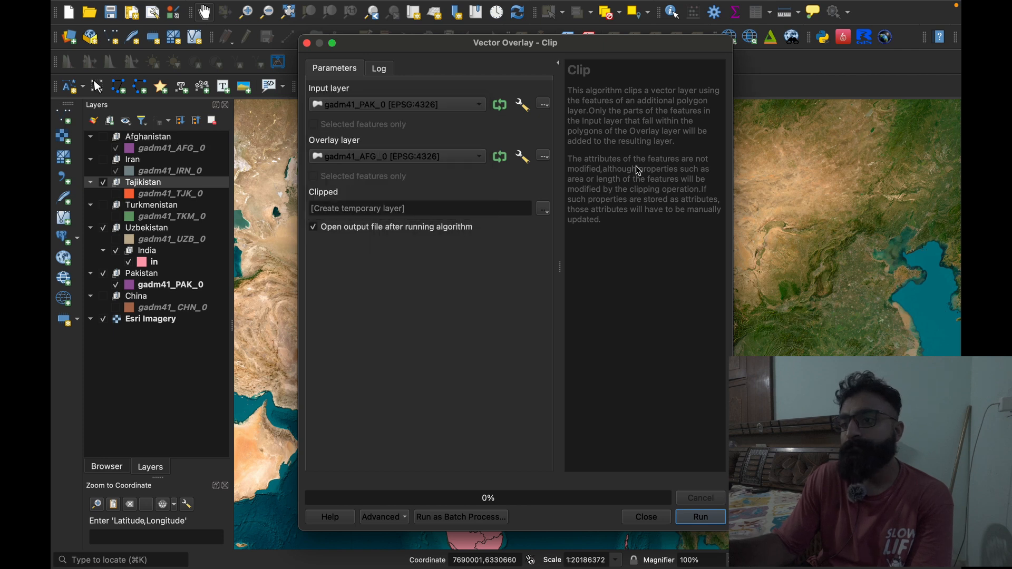
click(478, 157)
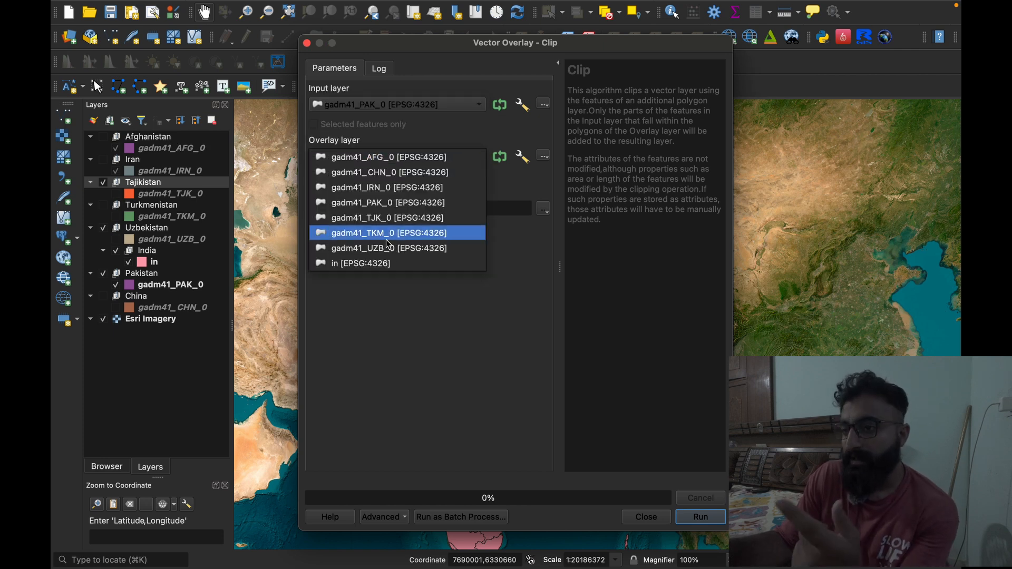
click(369, 263)
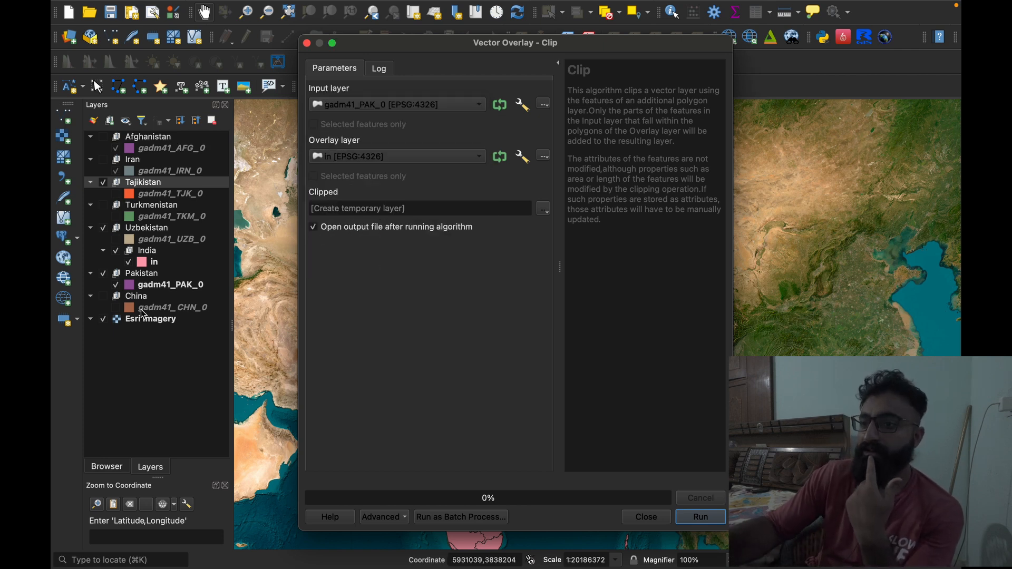
click(691, 514)
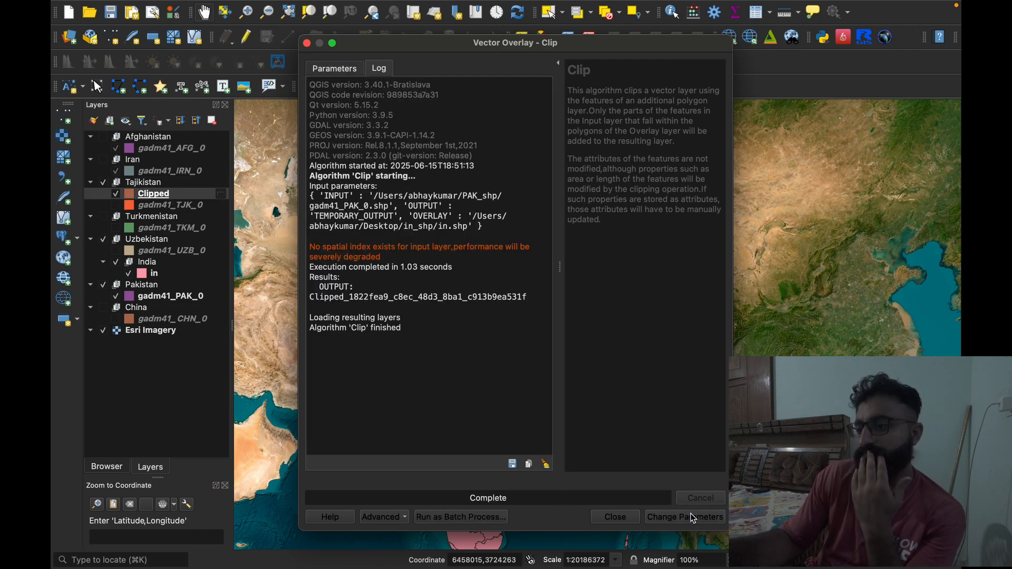
click(622, 516)
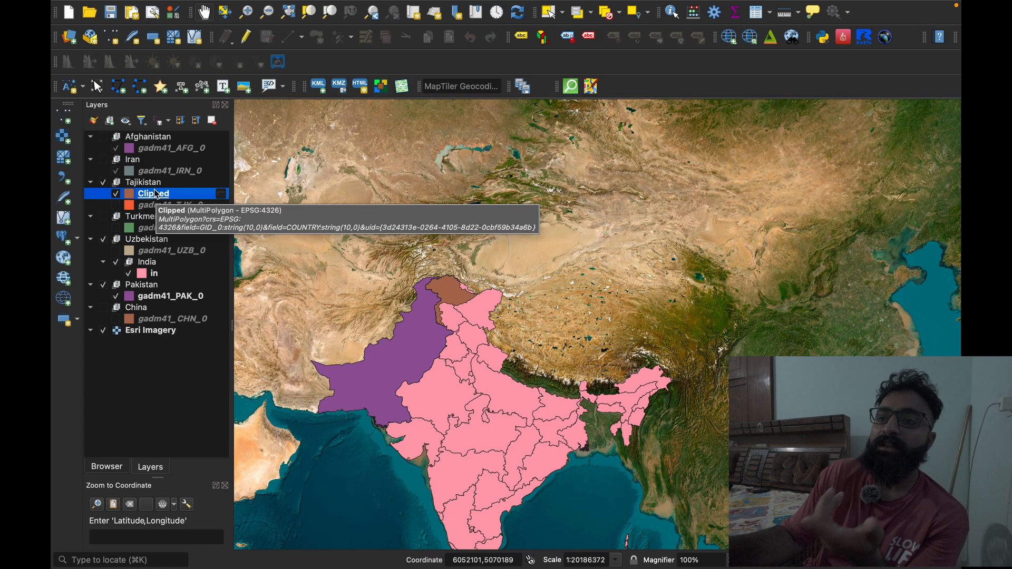
Toggle the Clipped layer's visibility repeatedly to examine the area where Pakistan's boundary overlaps India's
click(116, 195)
click(116, 195)
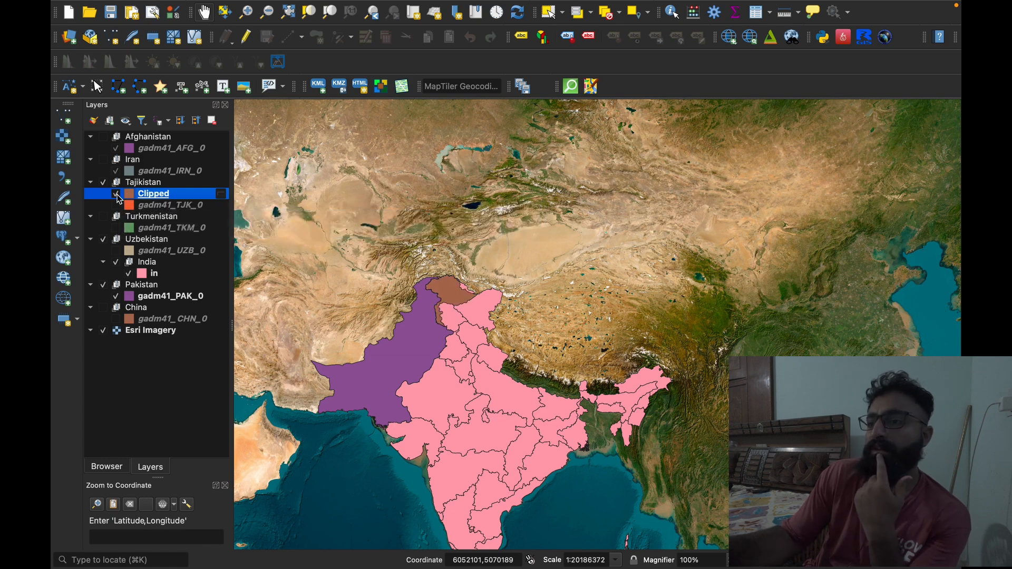
click(116, 195)
click(117, 195)
click(117, 195)
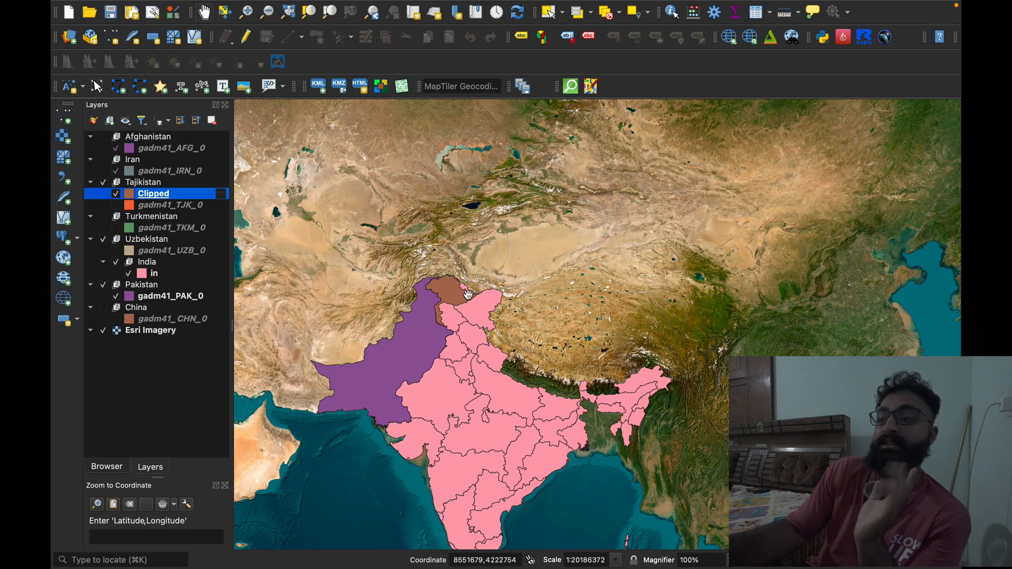
Hide the Clipped layer and move it into the India group above the in layer
click(116, 194)
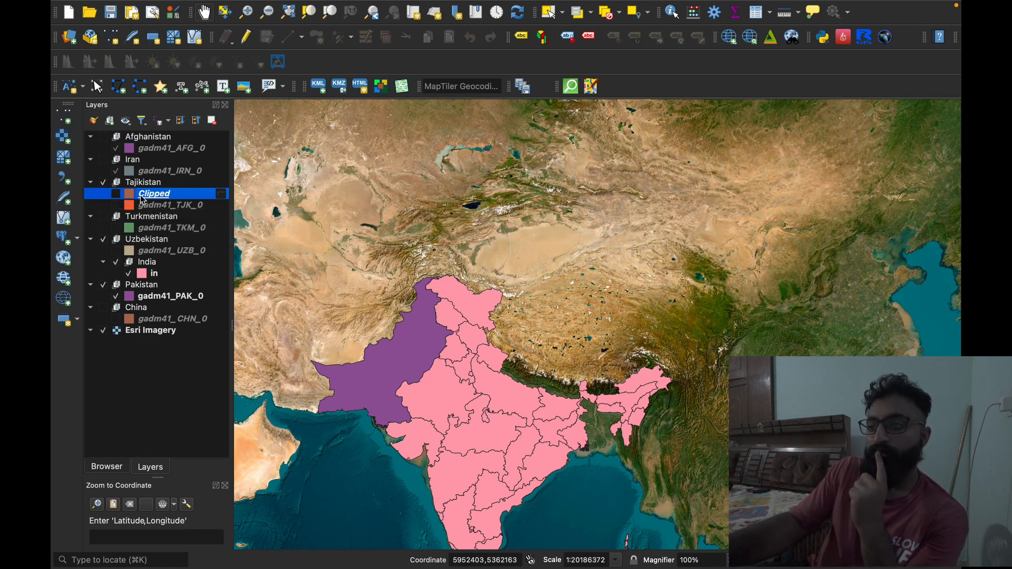
drag(142, 199, 134, 277)
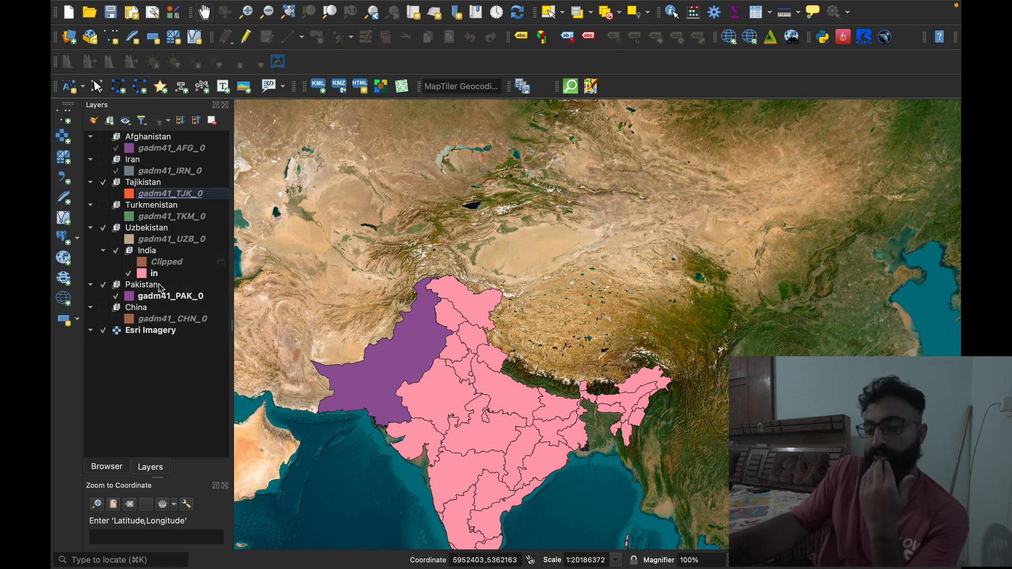
Toggle the India in layer off and on to compare it with the Pakistan boundary beneath
click(128, 273)
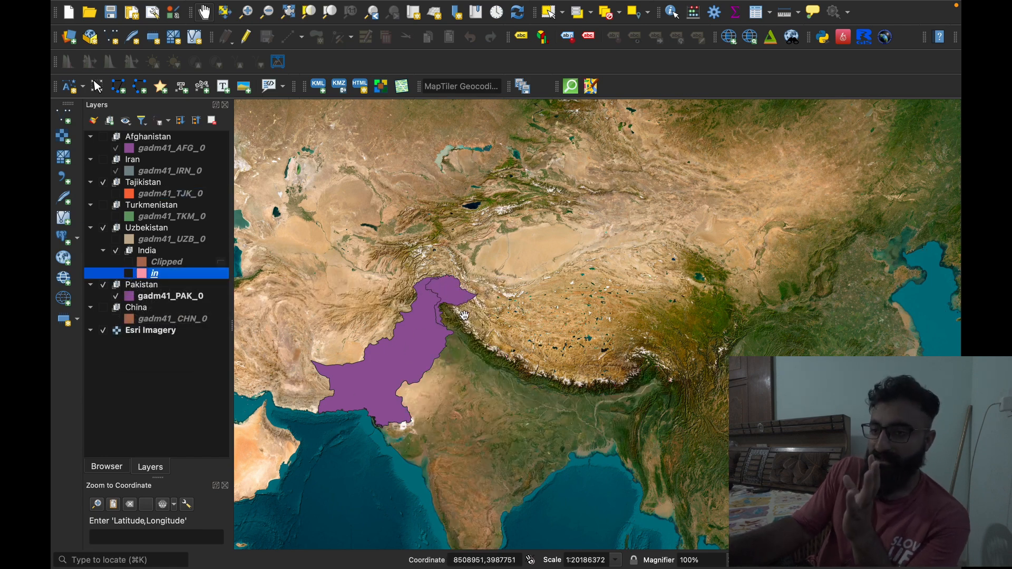
click(131, 273)
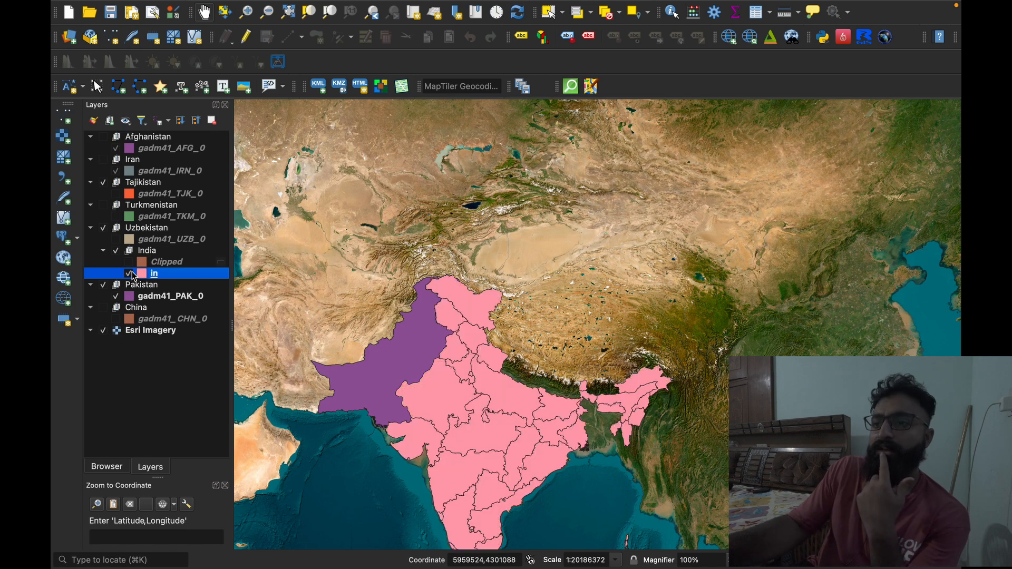
mouse_move(298, 5)
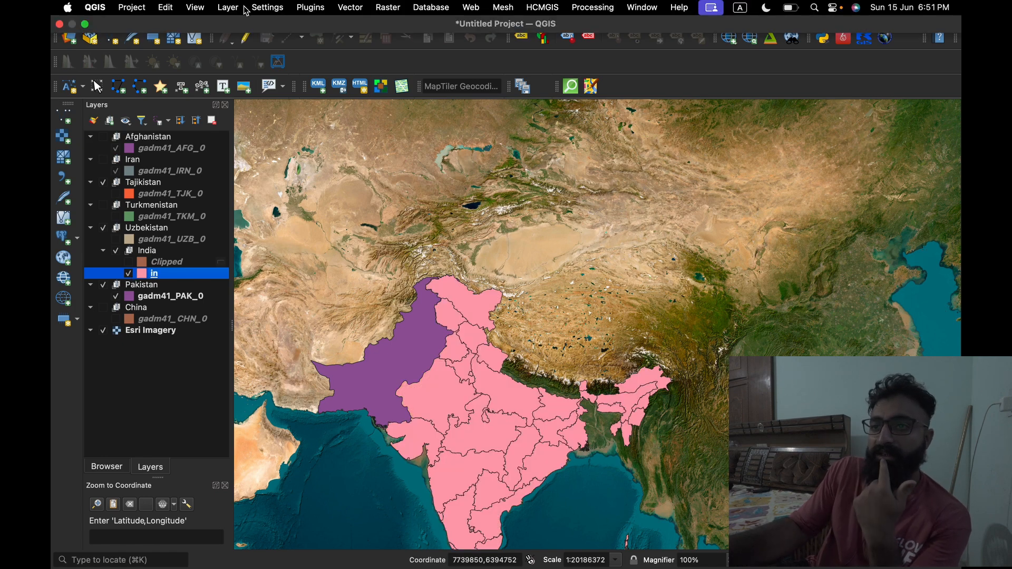
Run the Difference geoprocessing tool with gadm41_PAK_0 as input and in as overlay, outputting a temporary layer
click(337, 8)
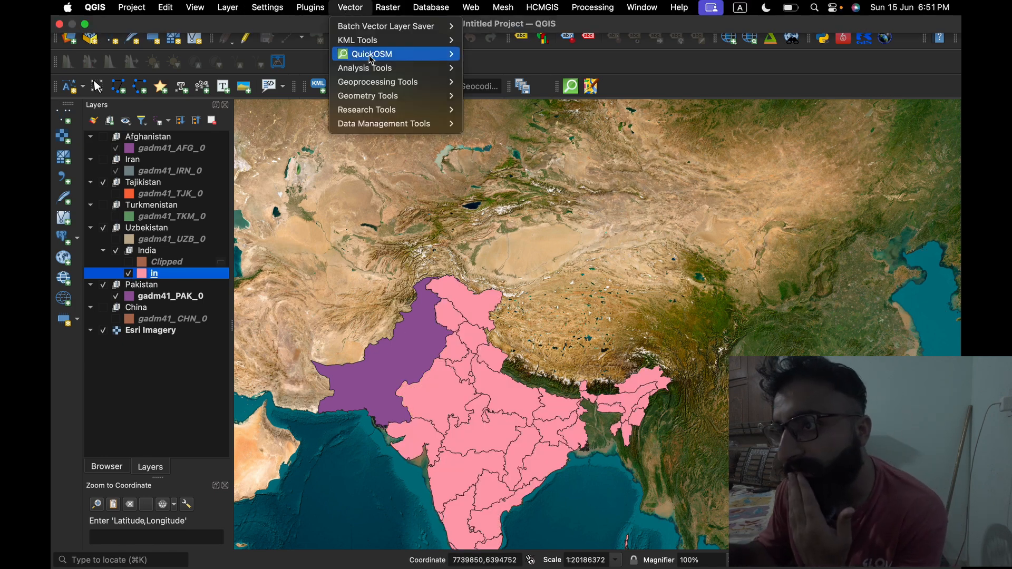
mouse_move(374, 82)
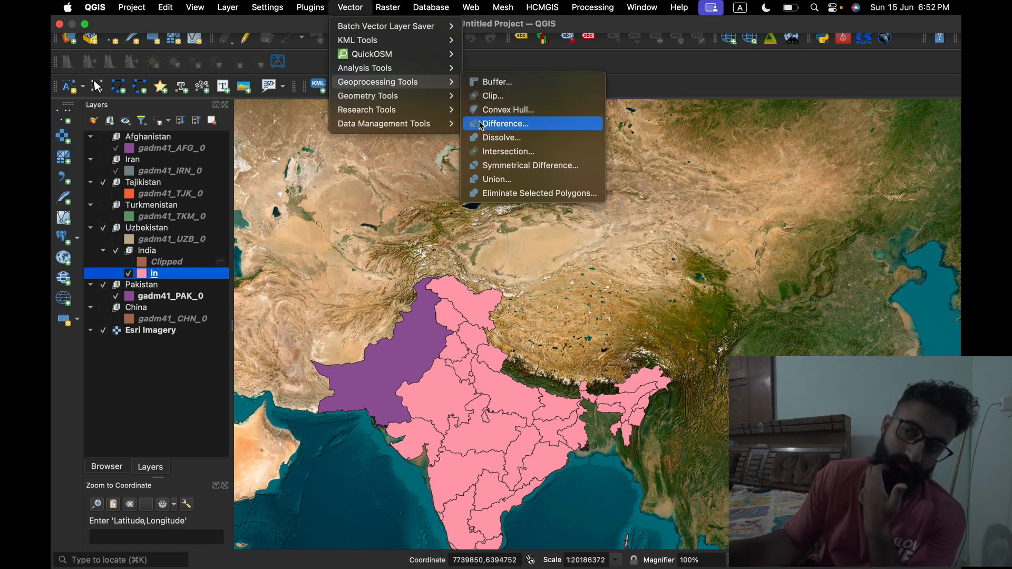
click(513, 128)
click(362, 106)
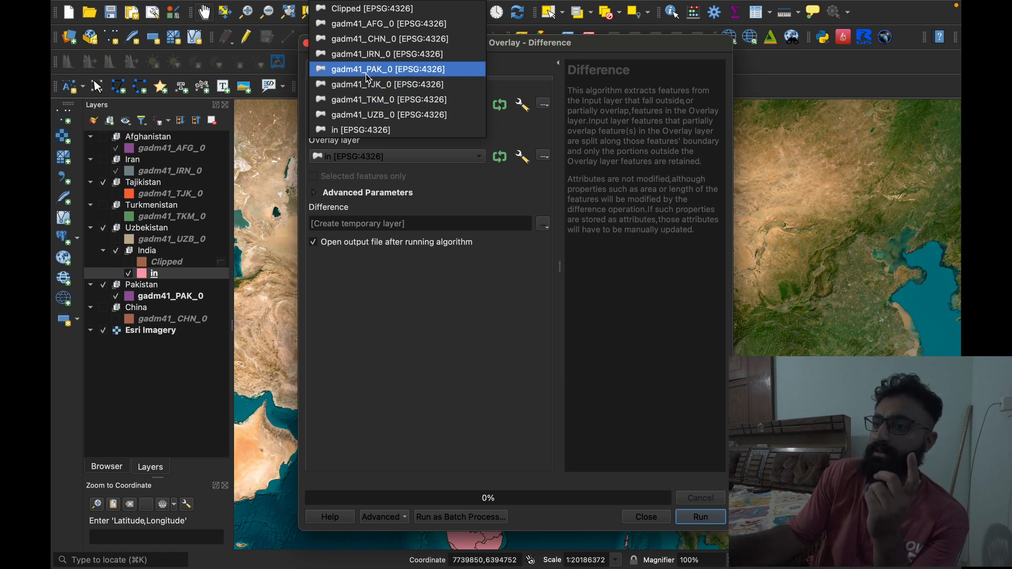
click(368, 78)
click(386, 160)
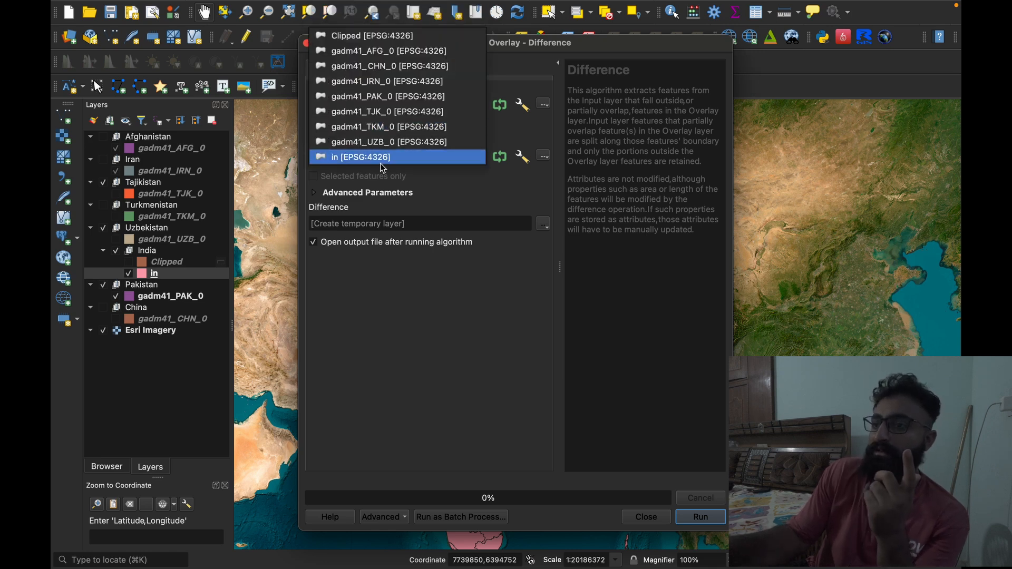
click(383, 167)
click(694, 515)
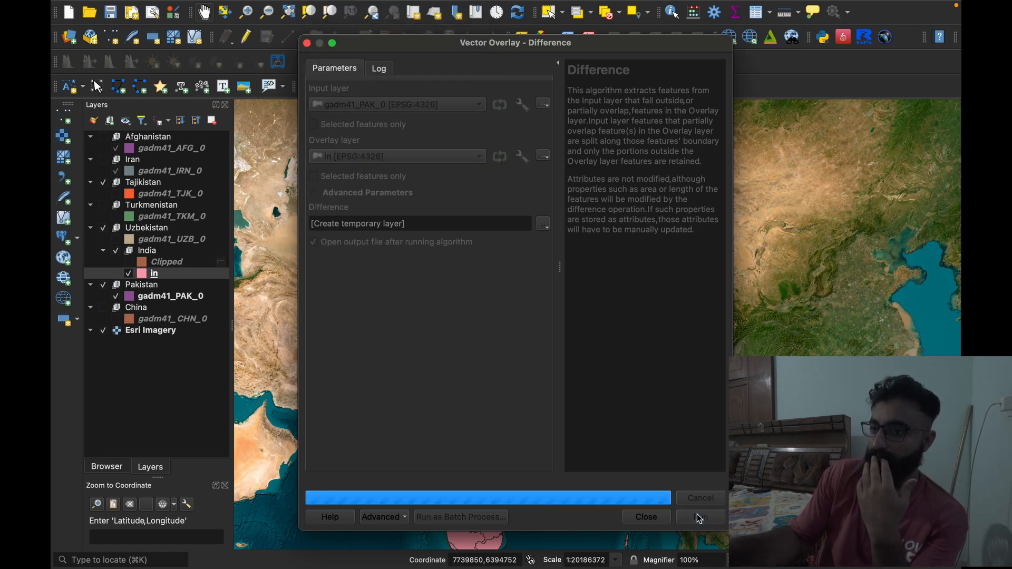
click(621, 519)
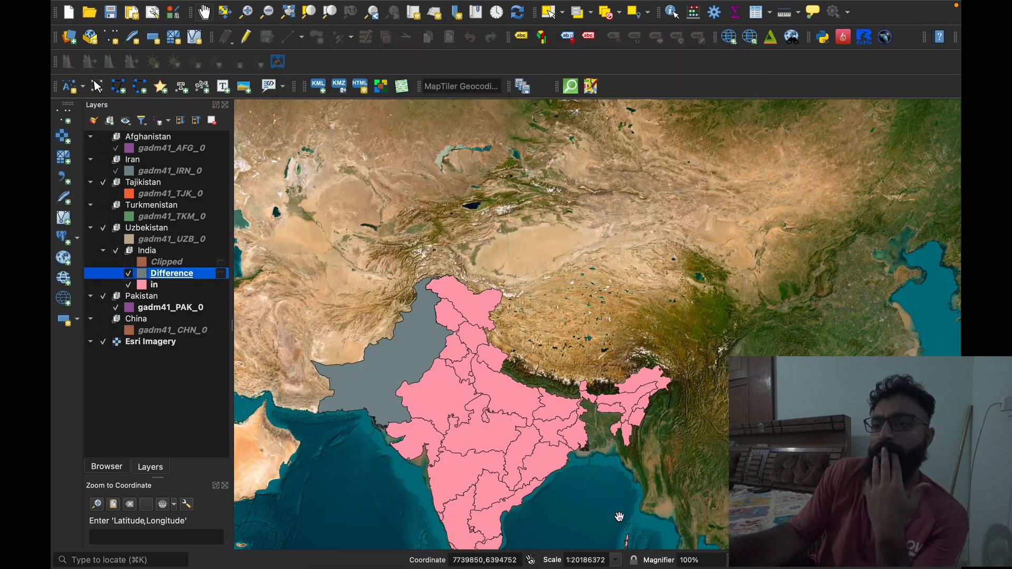
Hide the in layer and the Pakistan group, and rename the Difference layer to pak
click(129, 285)
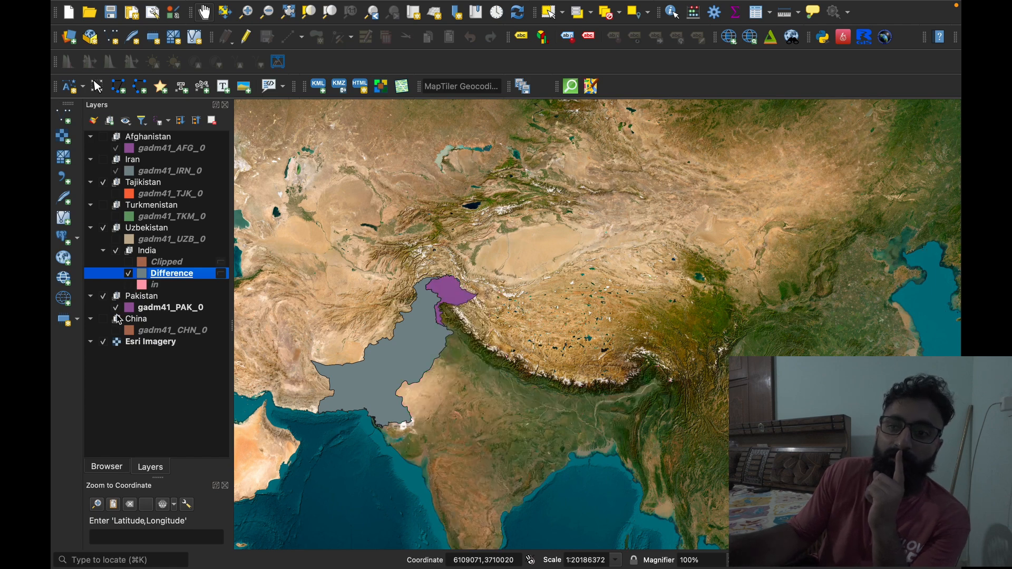
click(104, 296)
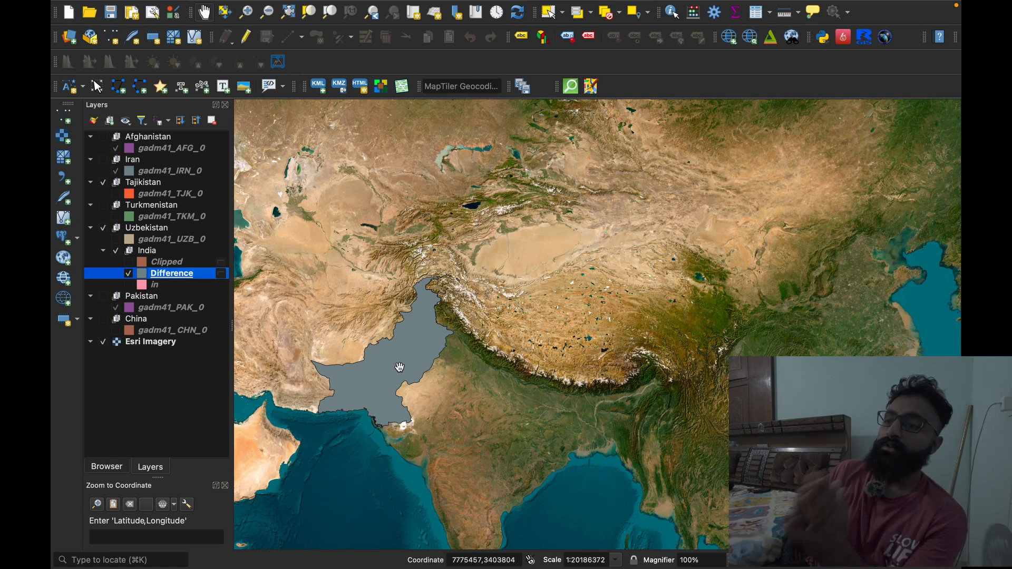
right_click(180, 275)
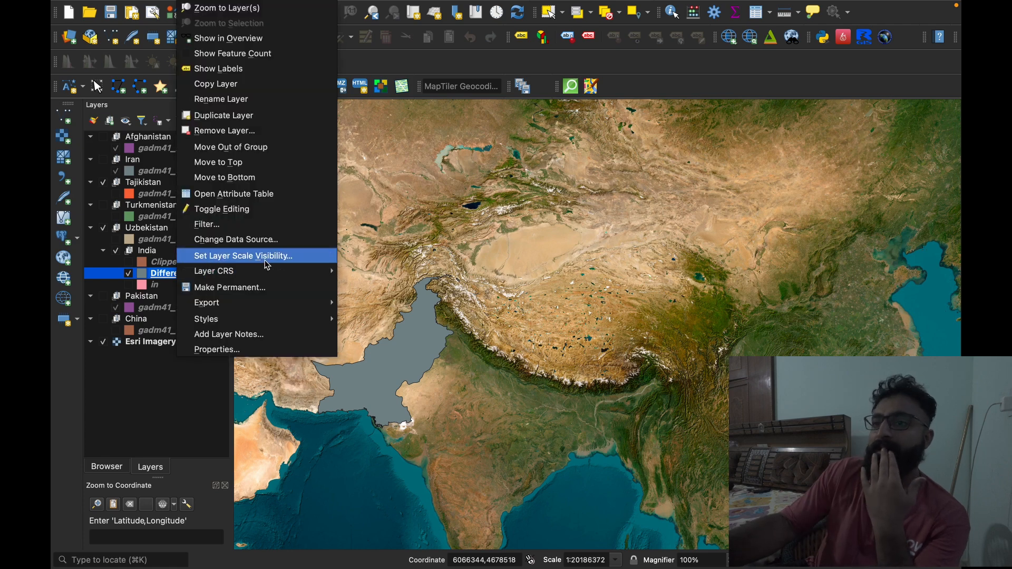
click(234, 99)
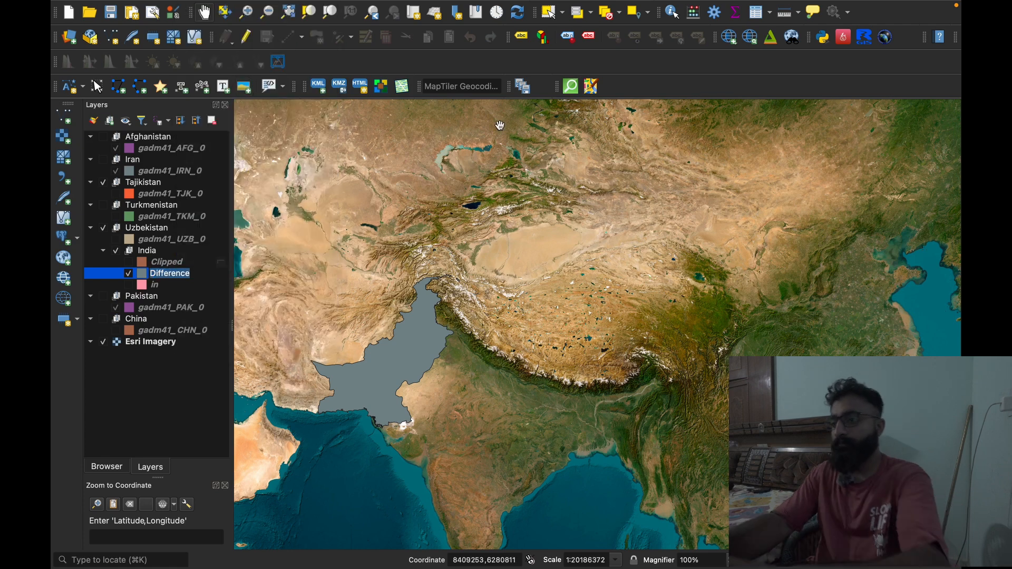
click(183, 275)
drag(189, 274, 163, 273)
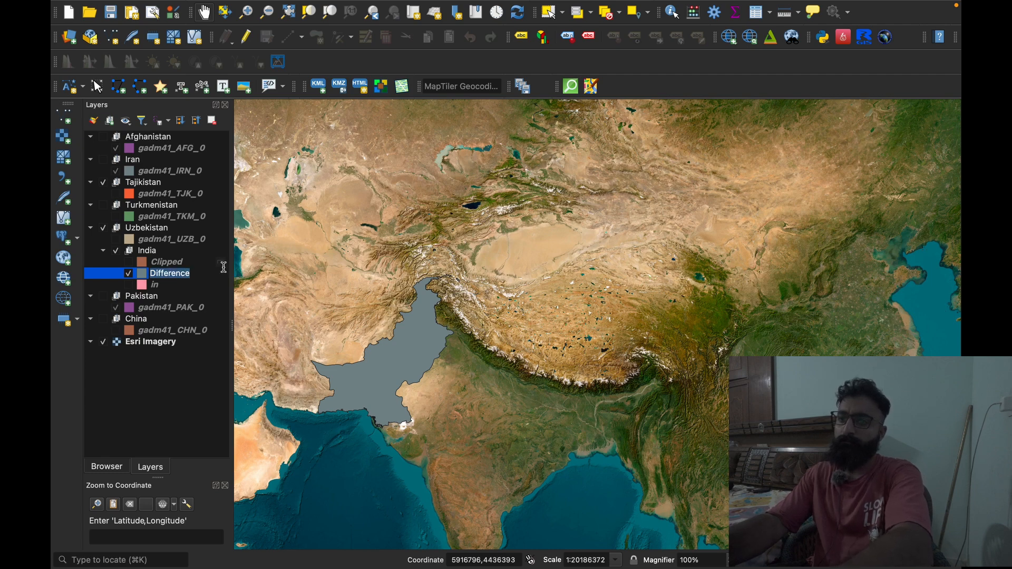
text(pa)
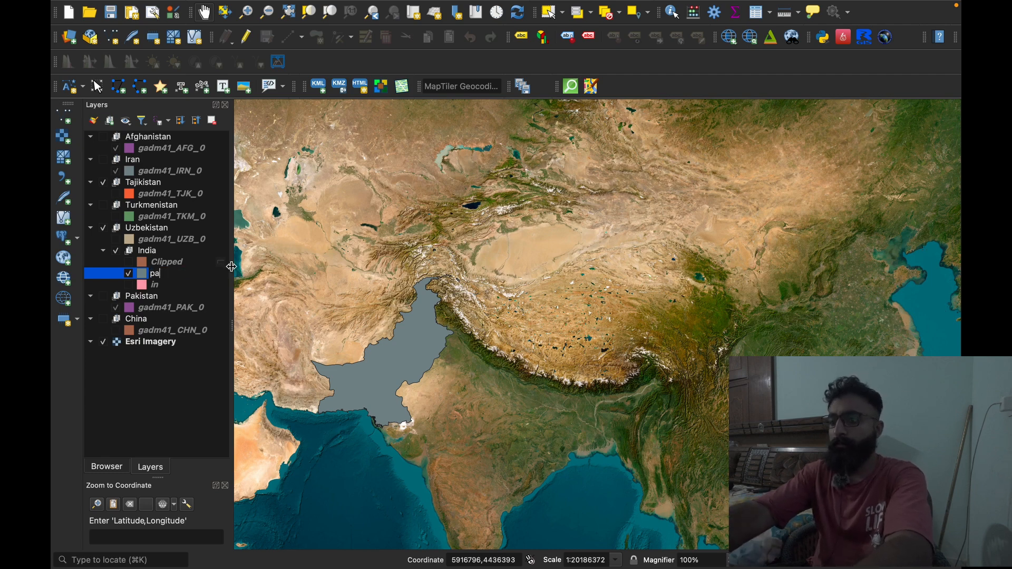
text(k)
key(Return)
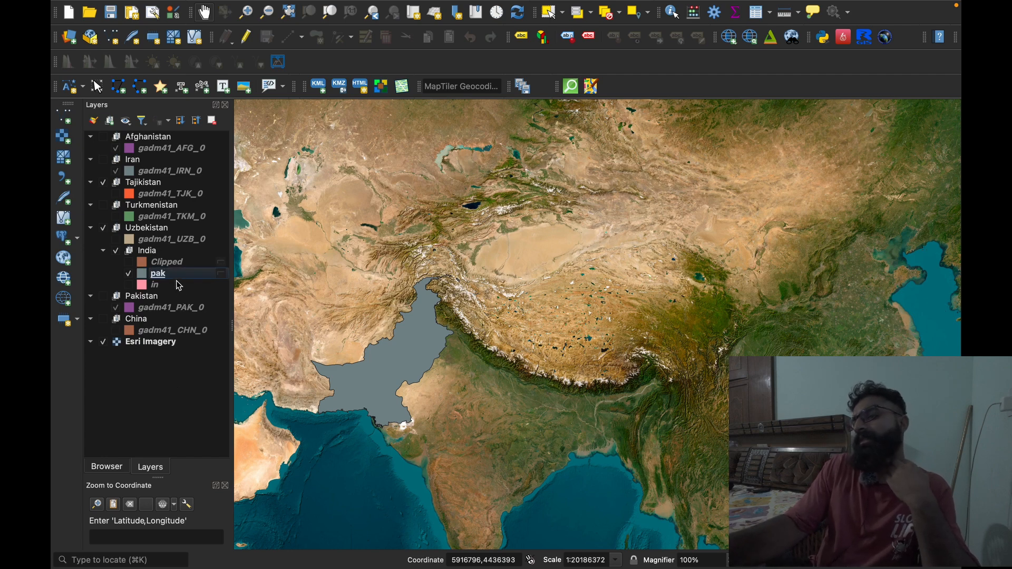
Move the pak layer into the Pakistan group and show the group with only pak visible
drag(157, 273, 142, 303)
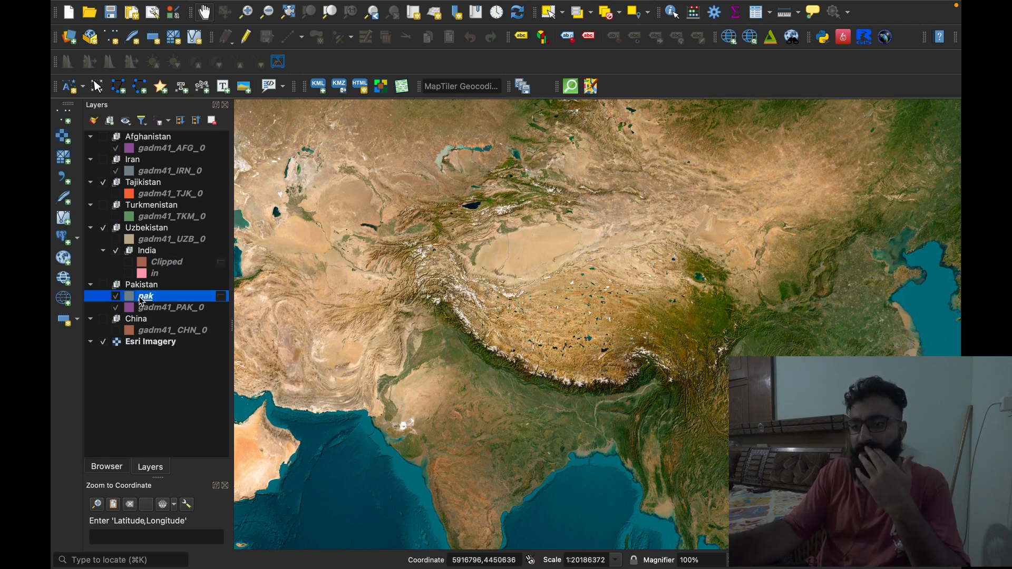
click(104, 285)
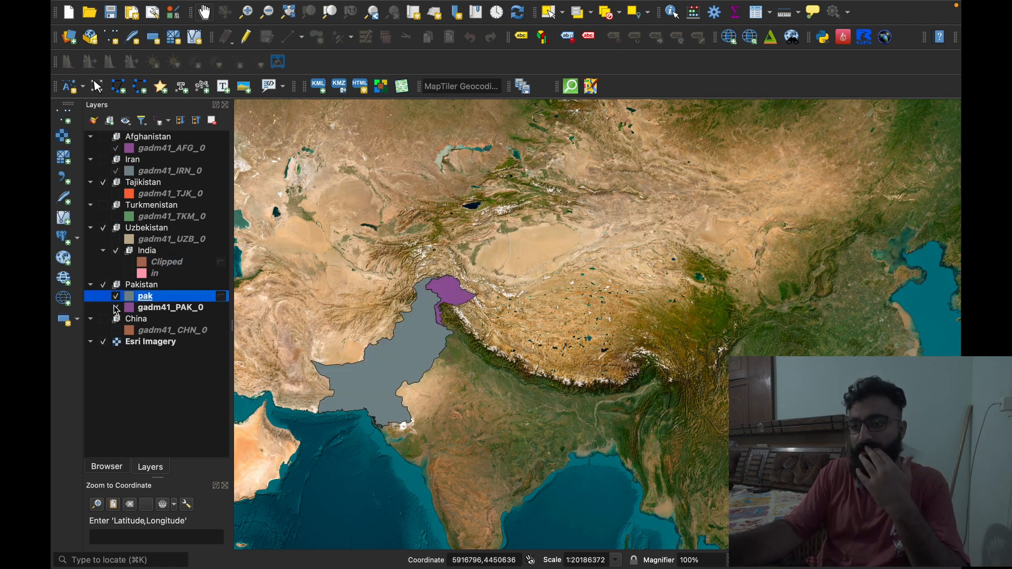
click(116, 308)
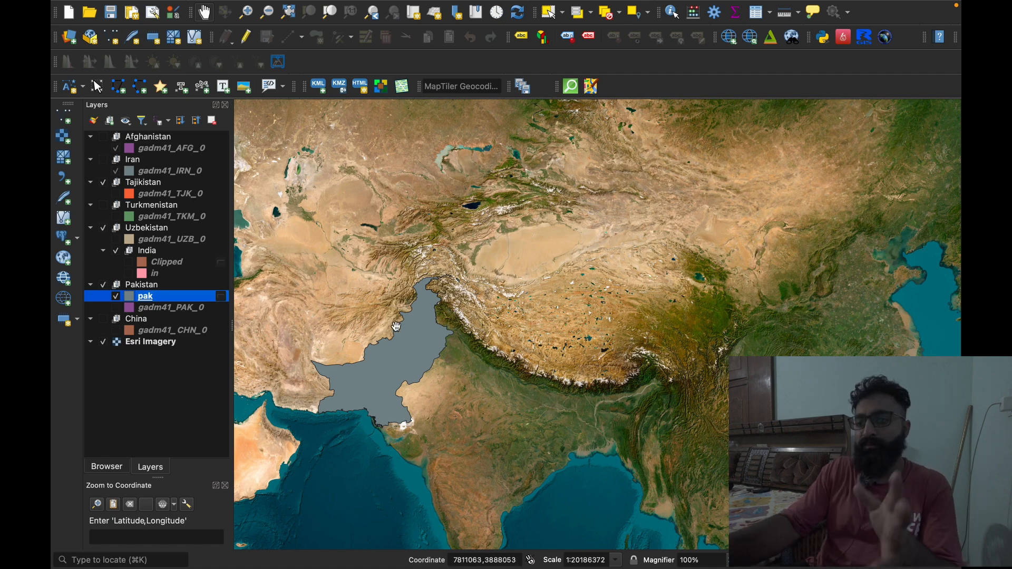
Remove the original gadm41_PAK_0 layer from the Pakistan group
click(182, 310)
right_click(182, 311)
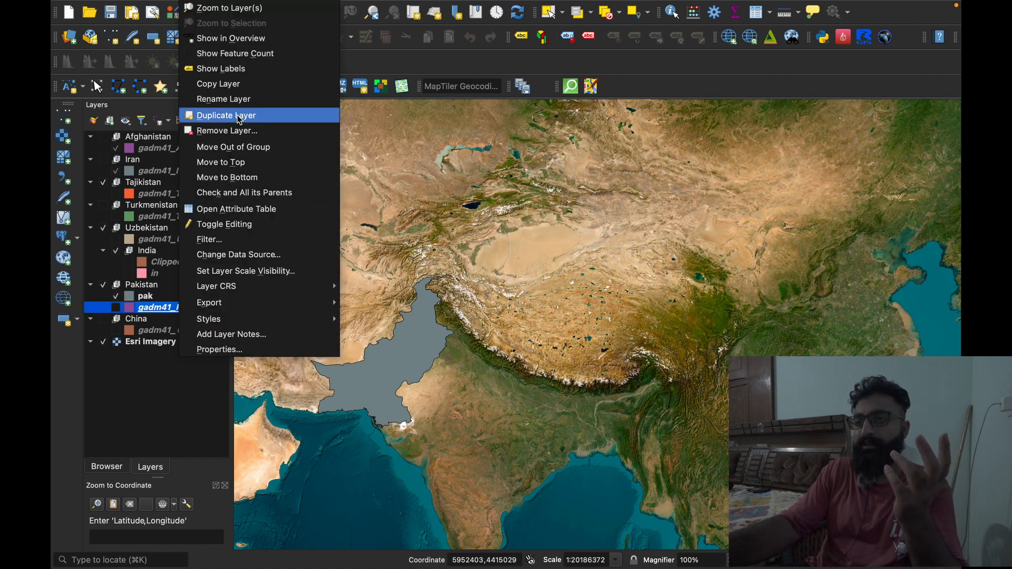
click(236, 130)
click(544, 292)
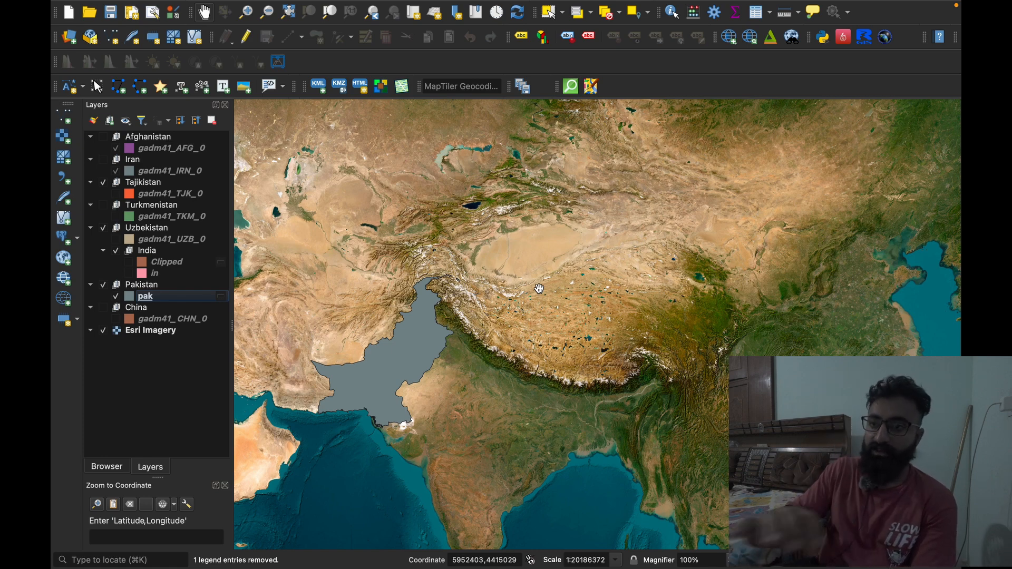
Show the China group with its gadm41_CHN_0 layer, and show the in layer of the India group
click(103, 308)
click(116, 319)
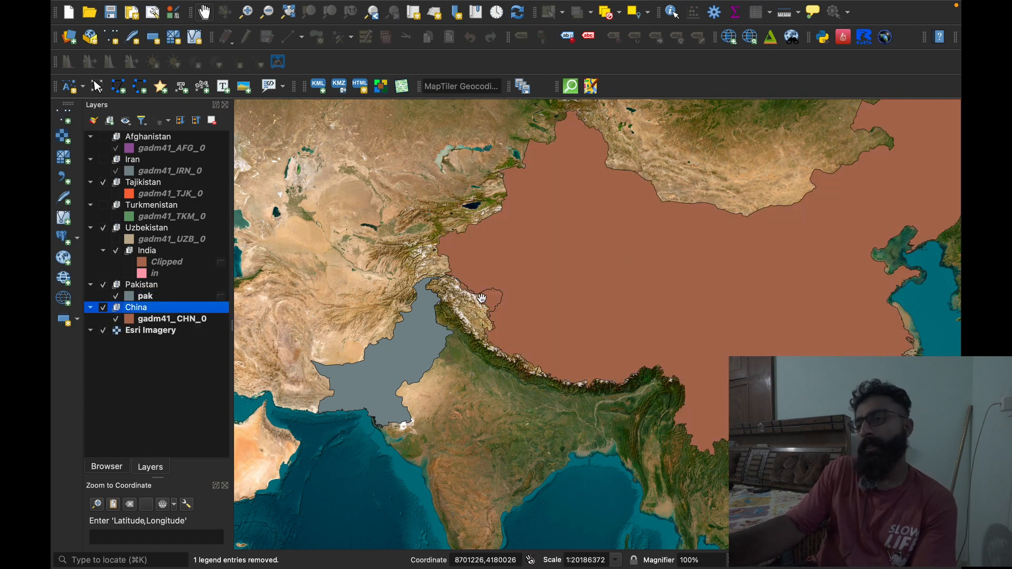
click(129, 273)
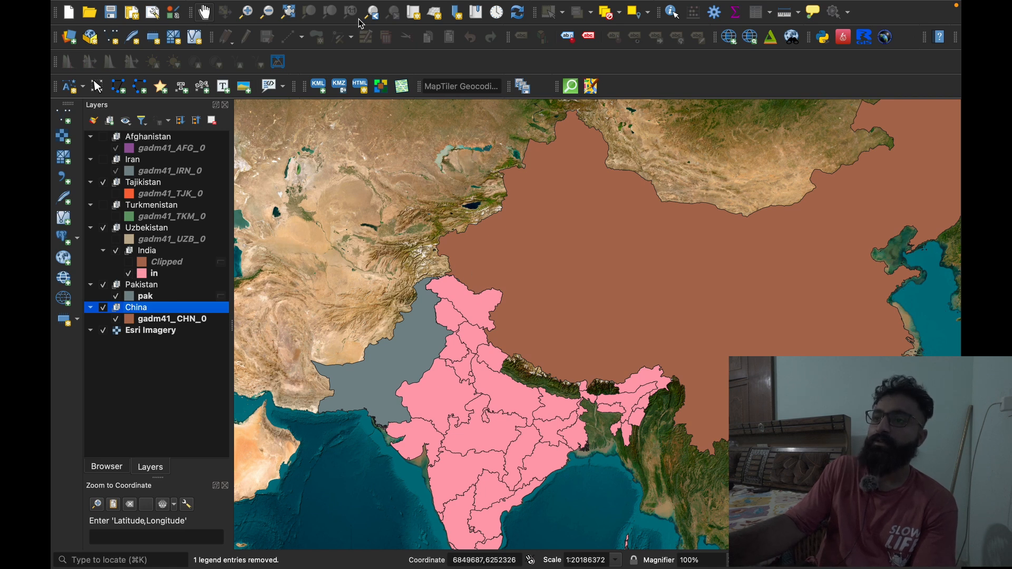
Run the Difference geoprocessing tool with gadm41_CHN_0 as input and in as overlay, outputting a temporary layer
click(312, 6)
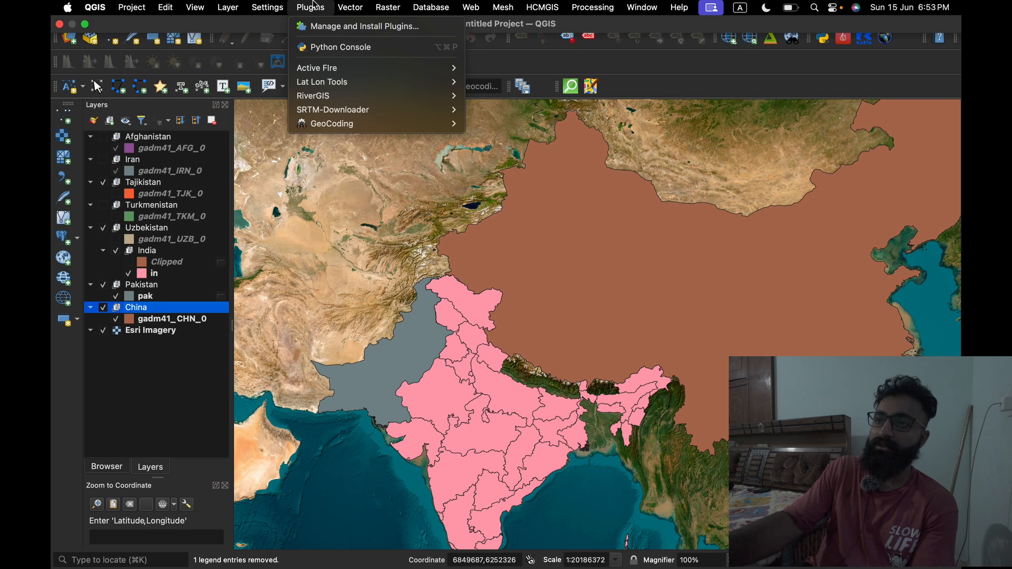
mouse_move(341, 10)
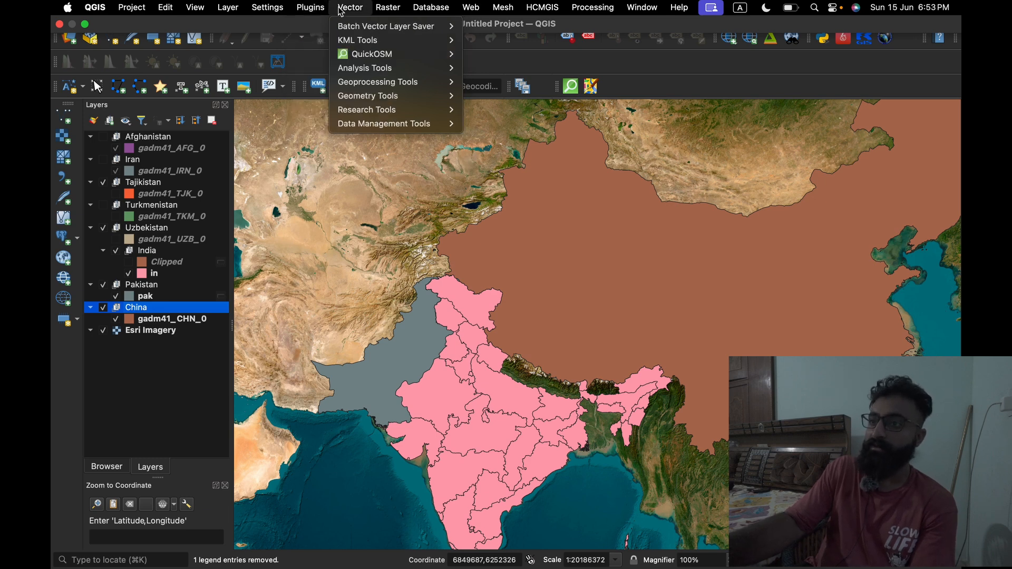
mouse_move(392, 82)
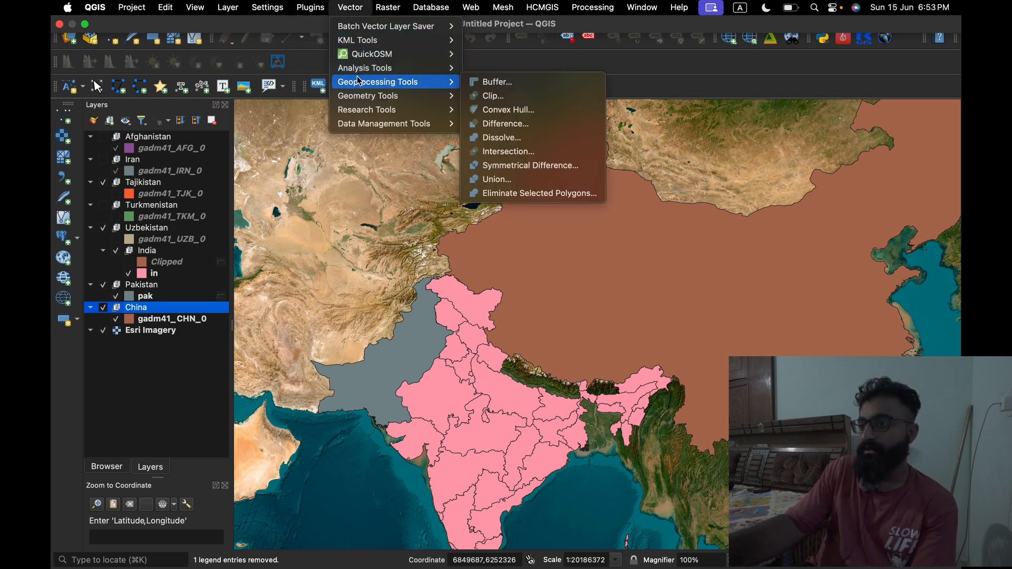
click(494, 123)
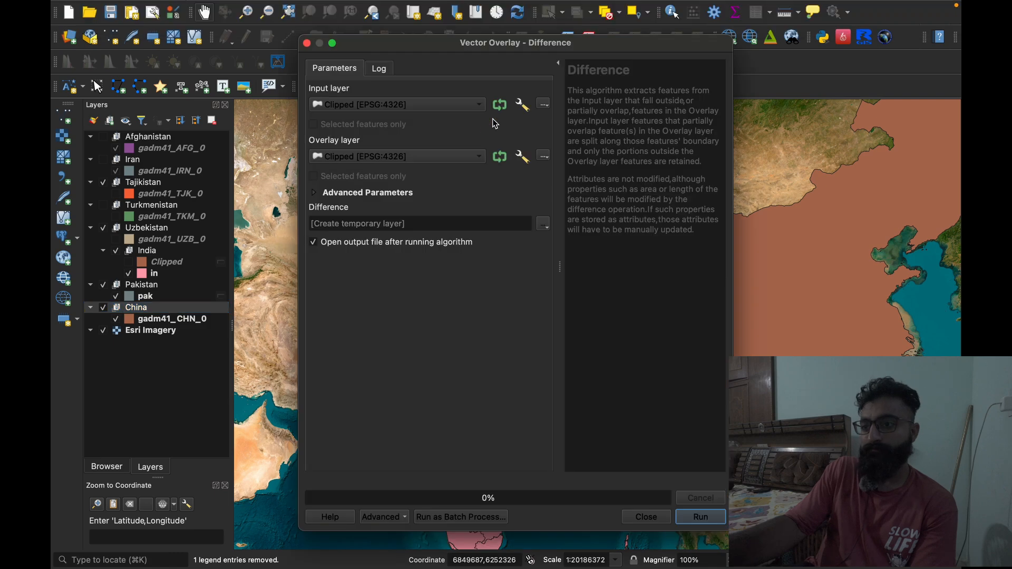
click(400, 108)
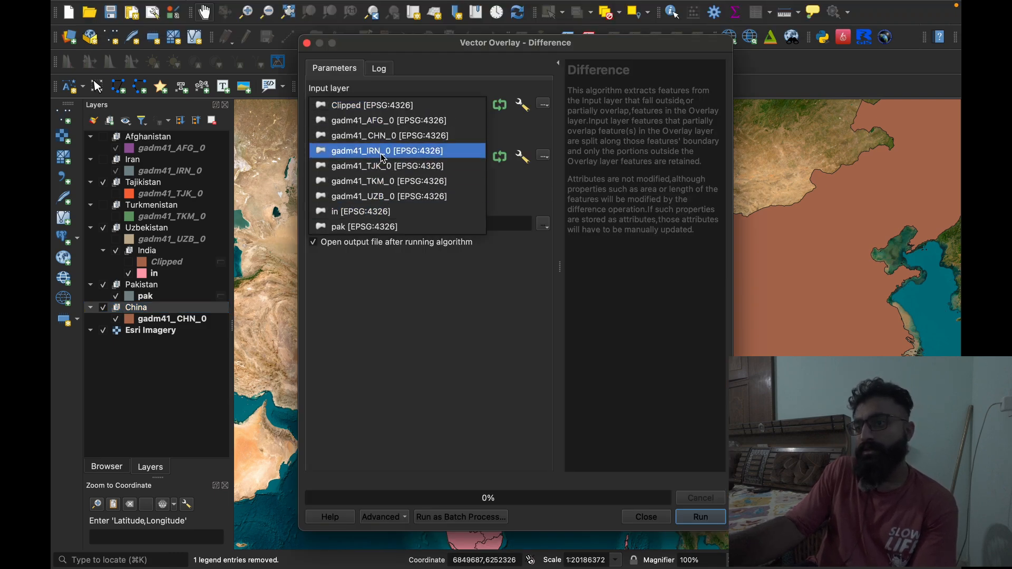
click(379, 137)
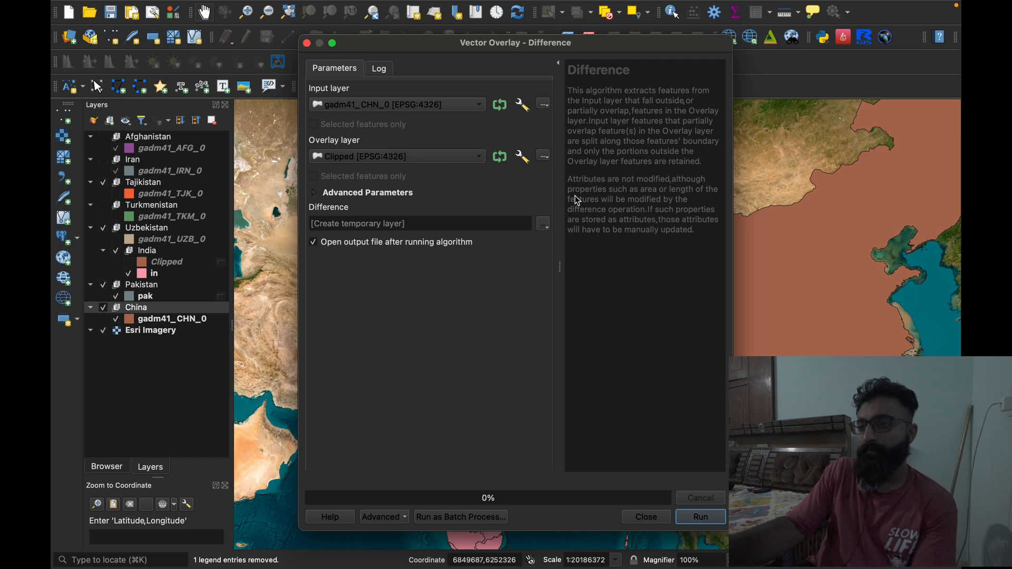
click(385, 157)
click(385, 263)
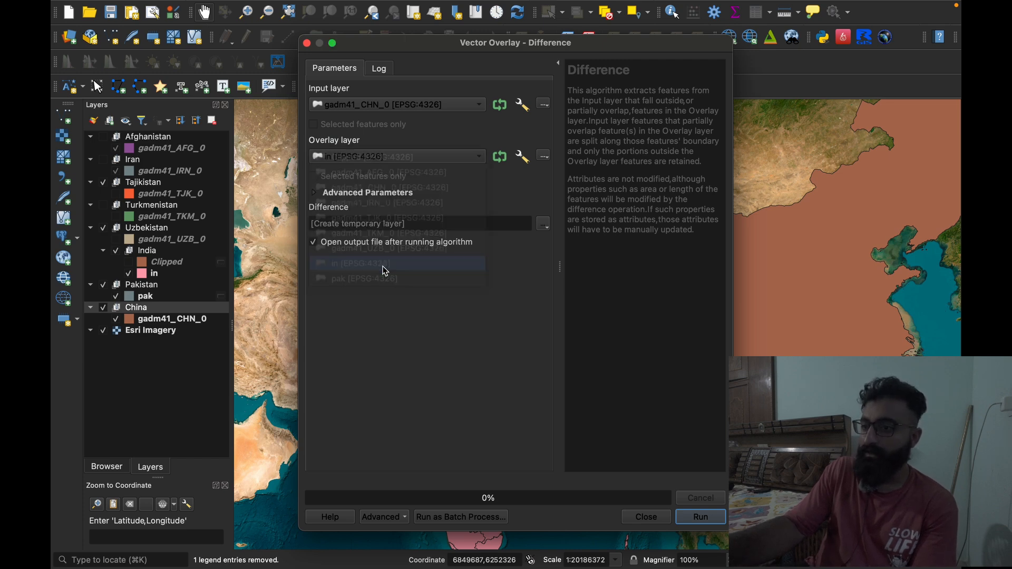
click(712, 519)
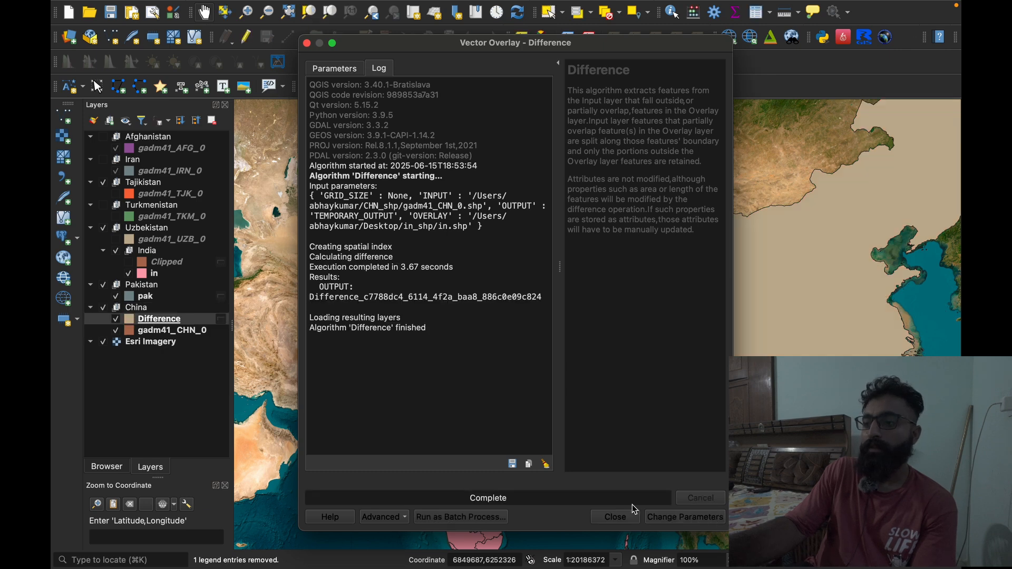
click(616, 521)
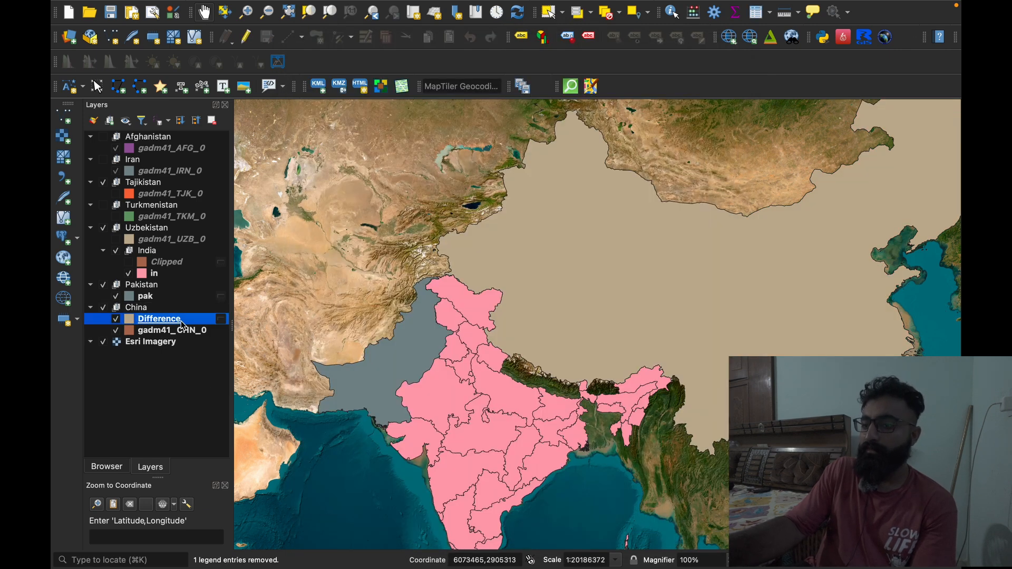
Hide the gadm41_CHN_0 and in layers, and toggle the China group's Difference layer off and on to check its extent
click(117, 331)
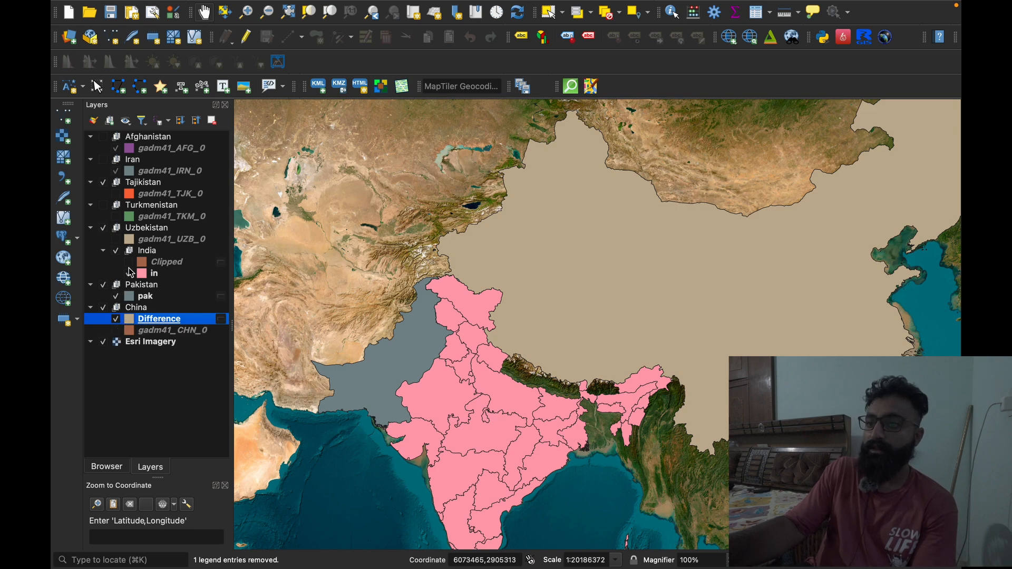
click(131, 273)
click(117, 320)
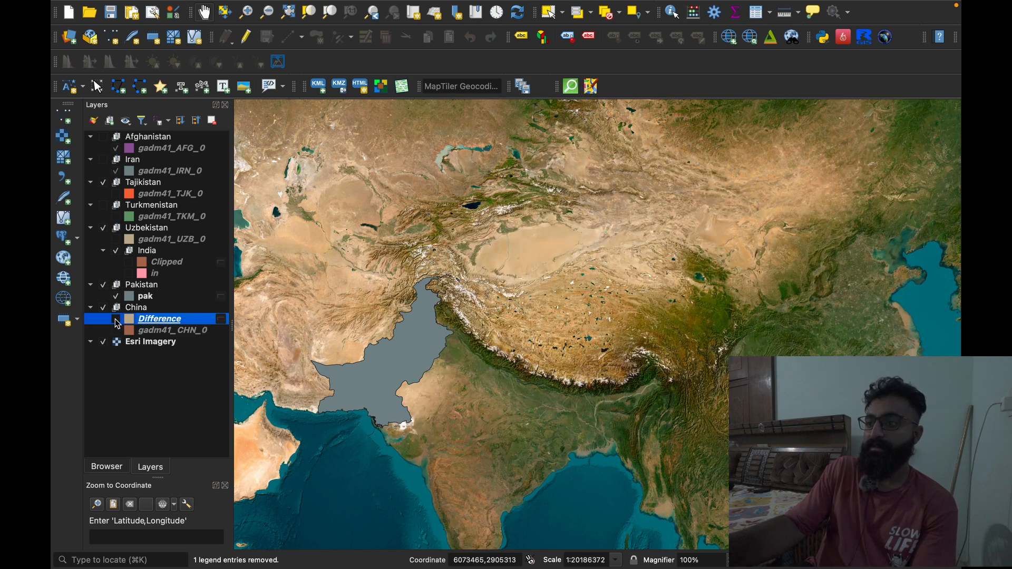
click(117, 320)
click(117, 320)
click(117, 320)
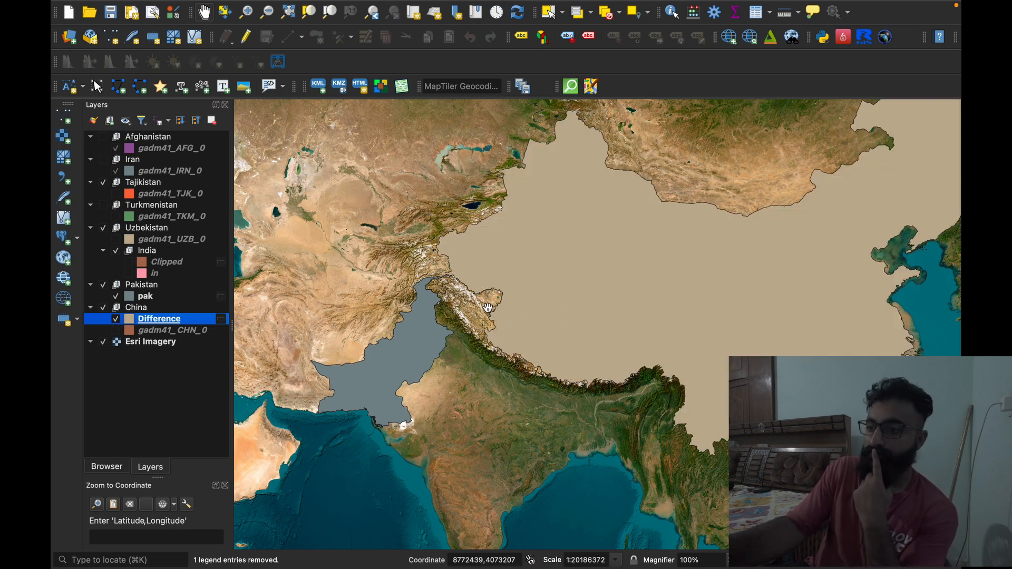
Rename the Difference layer in the China group to chn
right_click(186, 323)
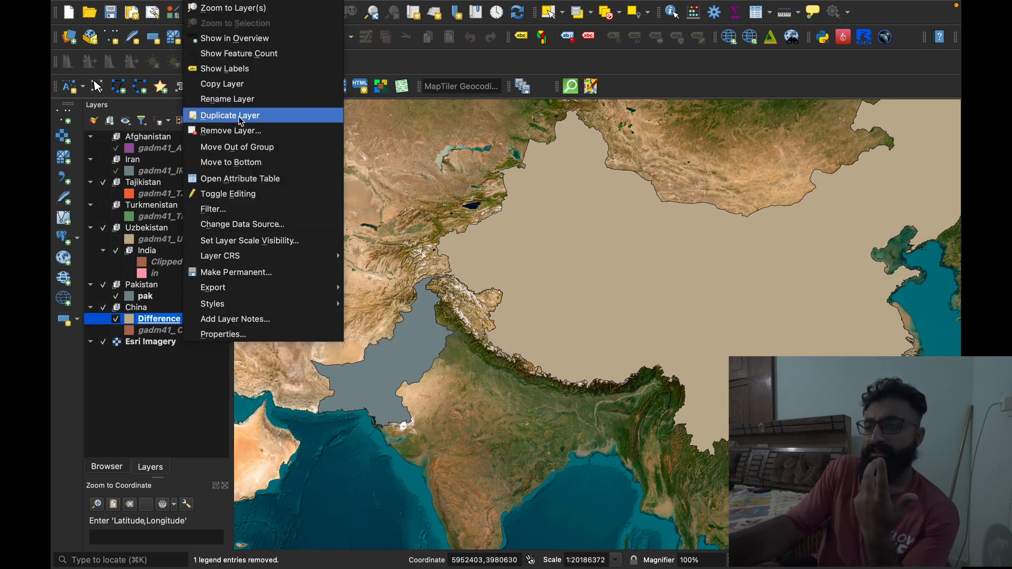
click(232, 99)
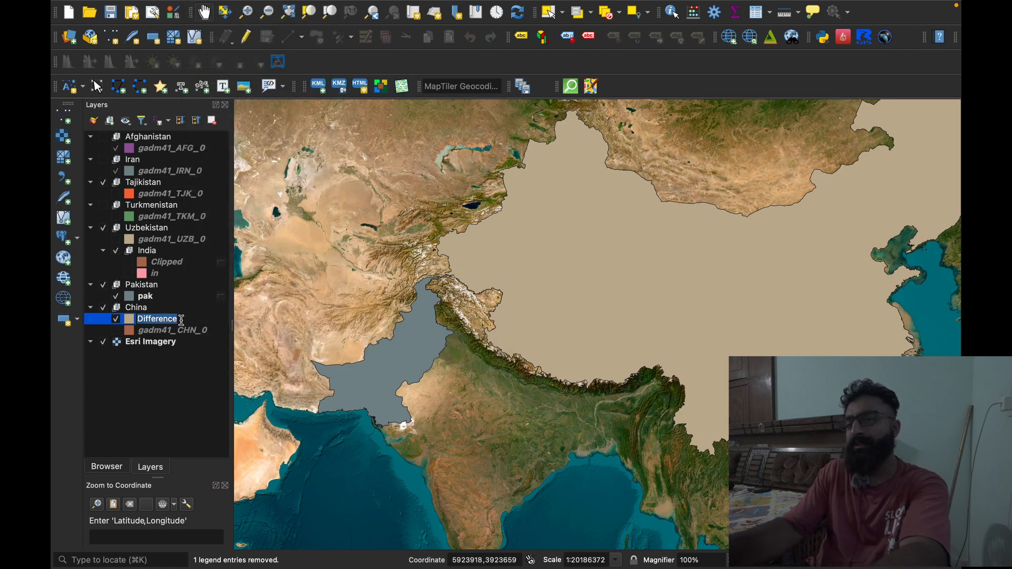
text(chn)
key(Return)
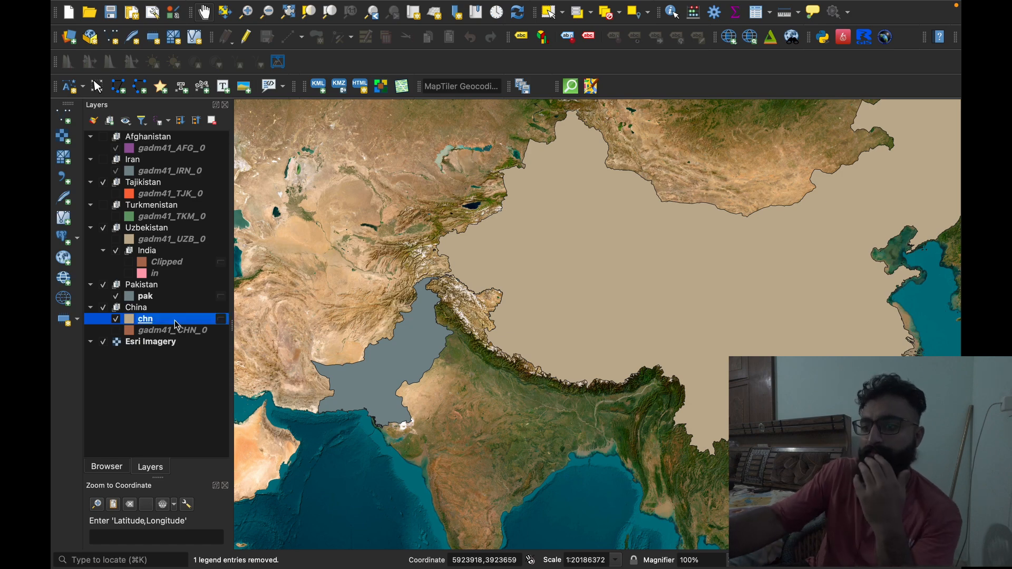
Remove the original gadm41_CHN_0 layer from the China group
click(161, 331)
right_click(151, 331)
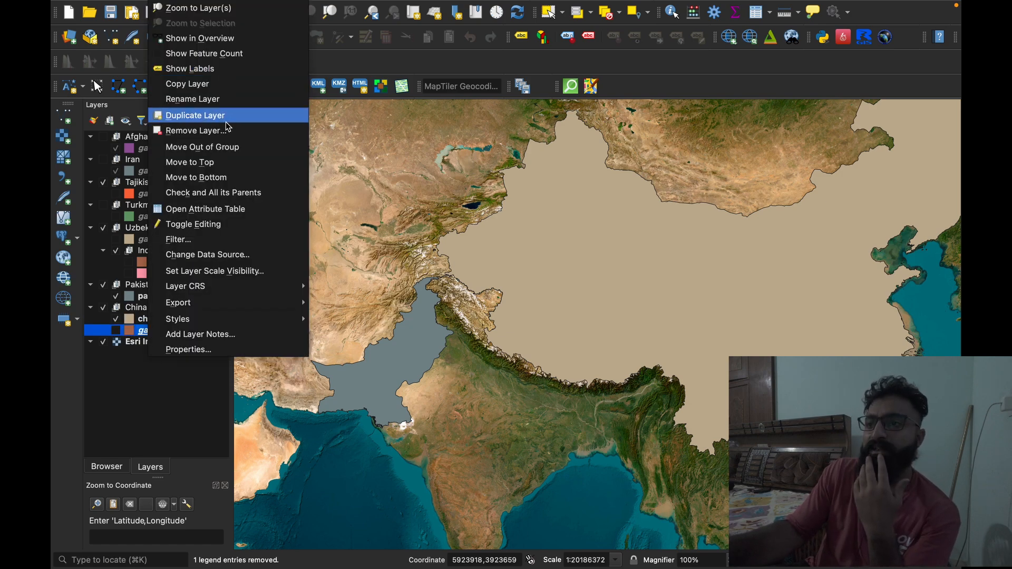
click(224, 131)
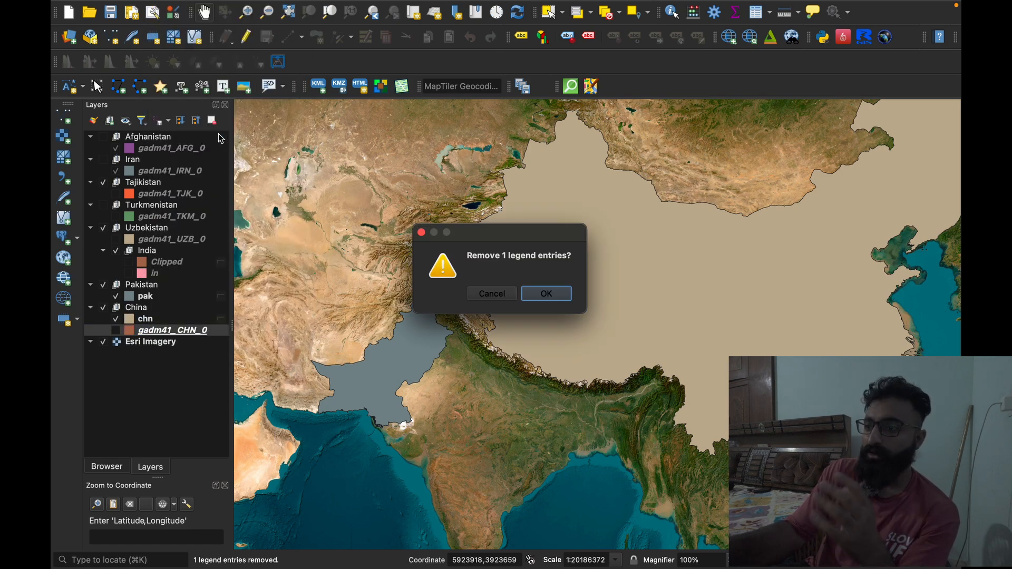
click(540, 294)
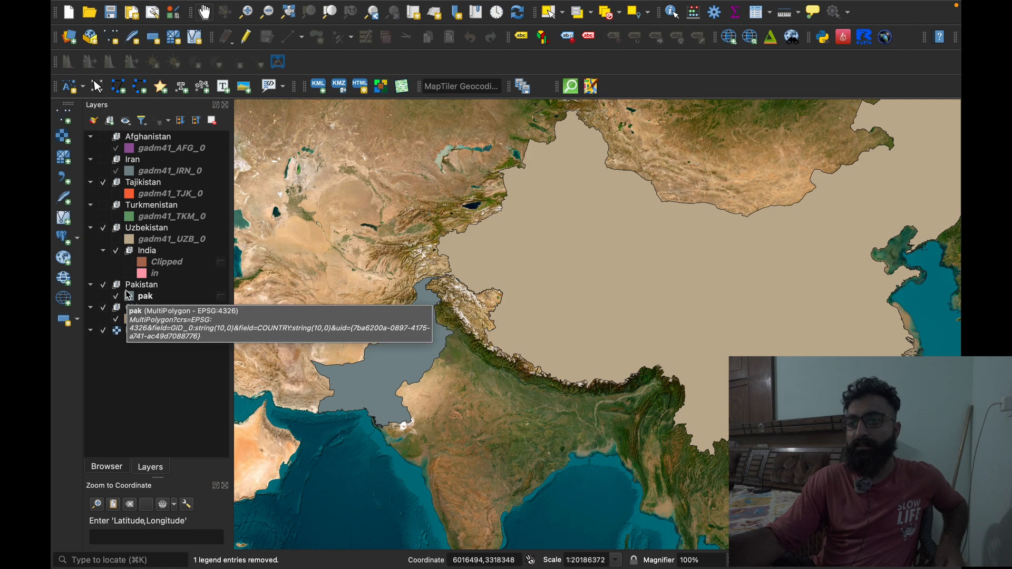
Show the in layer of the India group, and toggle the Afghanistan and India groups to check their extents against the neighbours
click(129, 274)
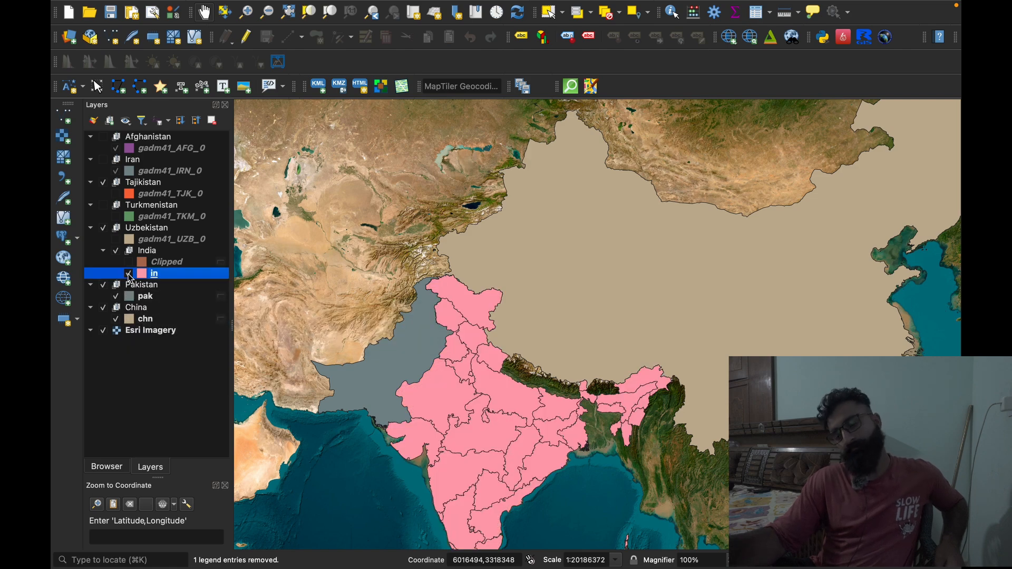
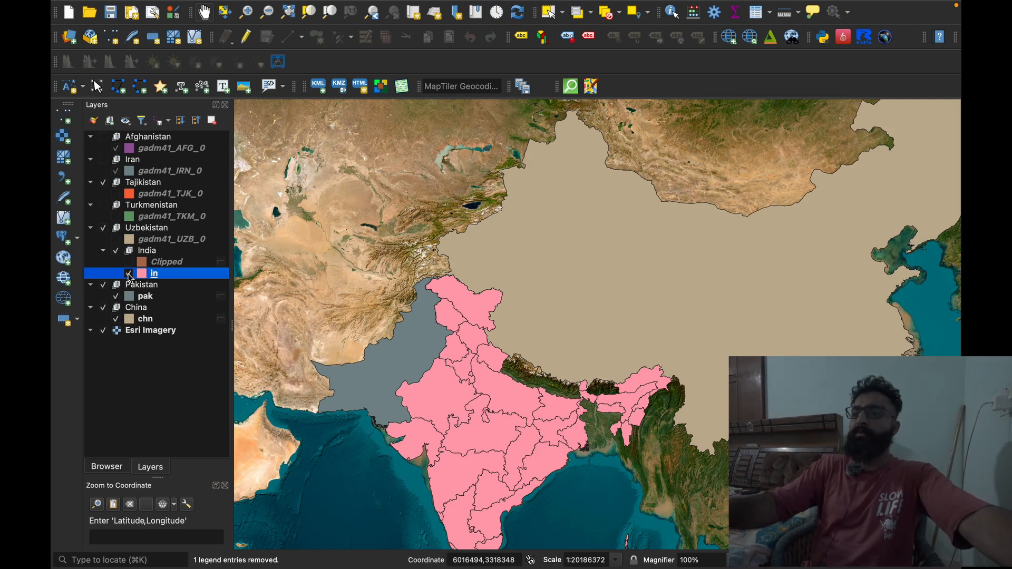
click(104, 137)
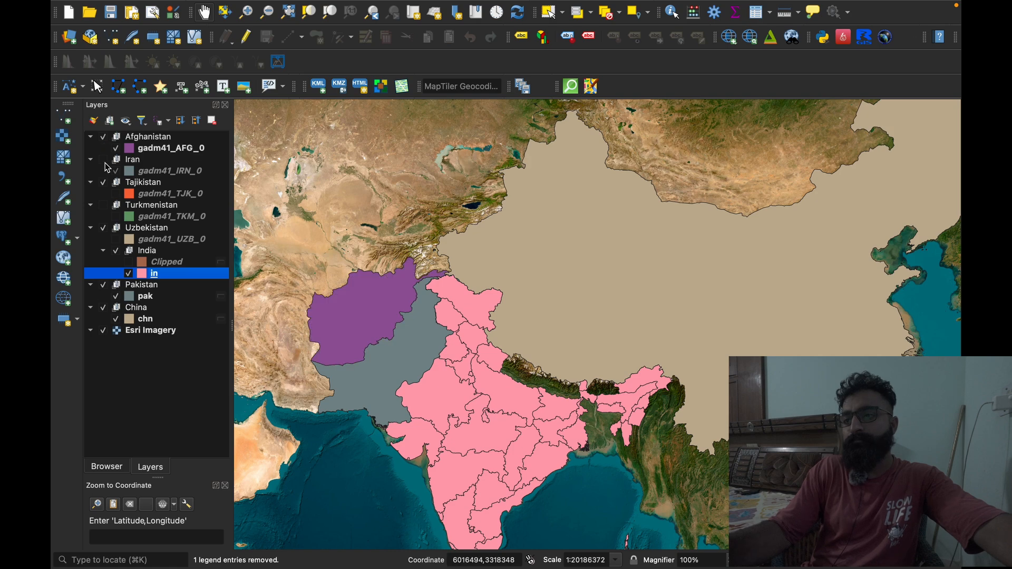
click(105, 136)
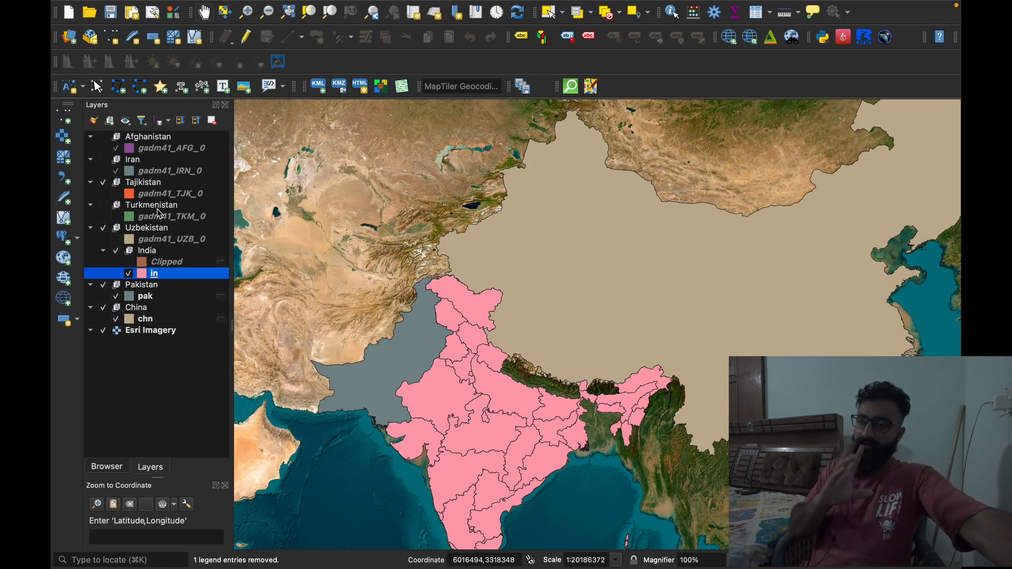
click(117, 252)
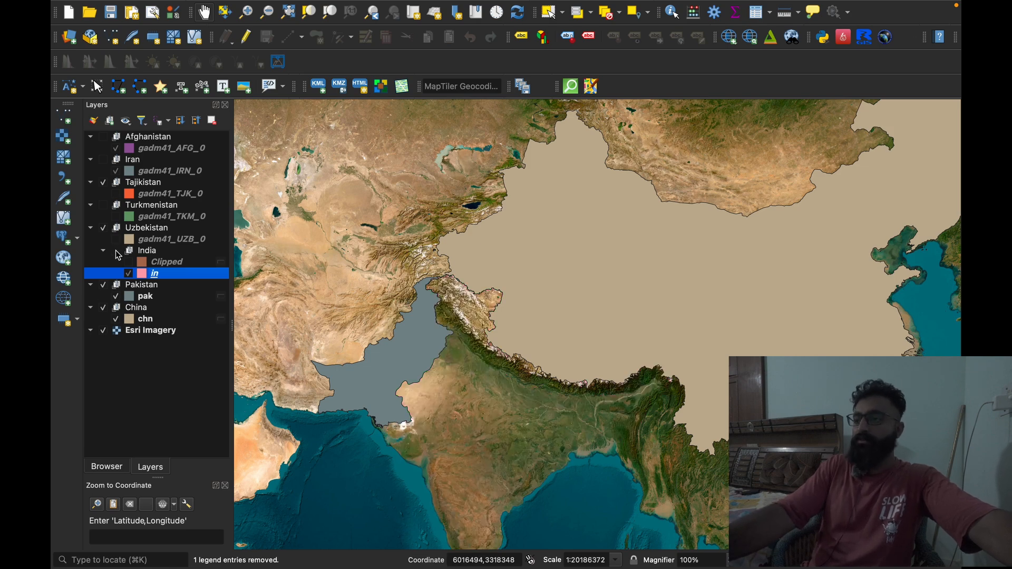
click(117, 252)
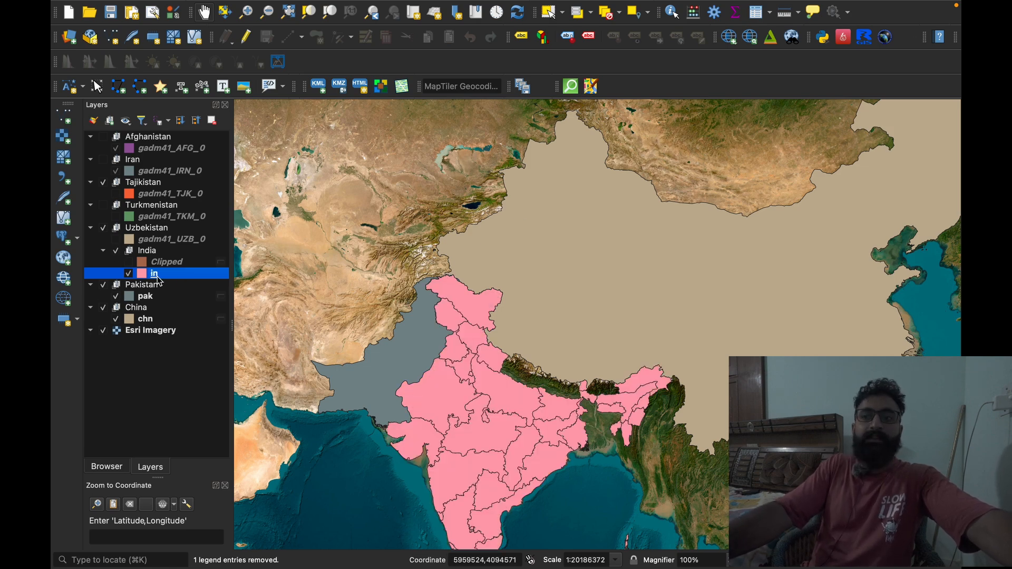
Run the Dissolve geoprocessing tool on the in layer with no dissolve field, outputting a temporary layer
drag(483, 302, 486, 145)
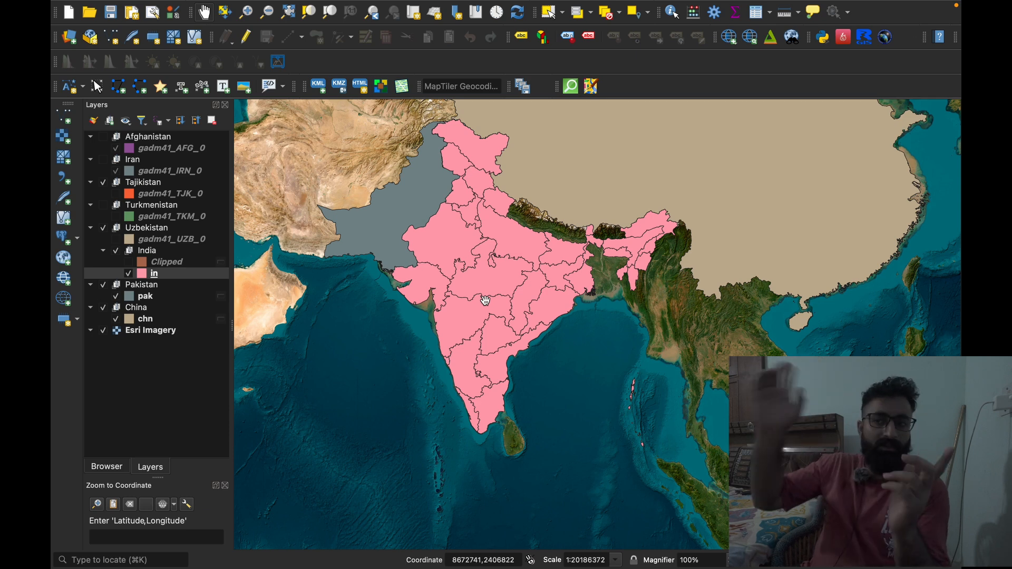
click(196, 275)
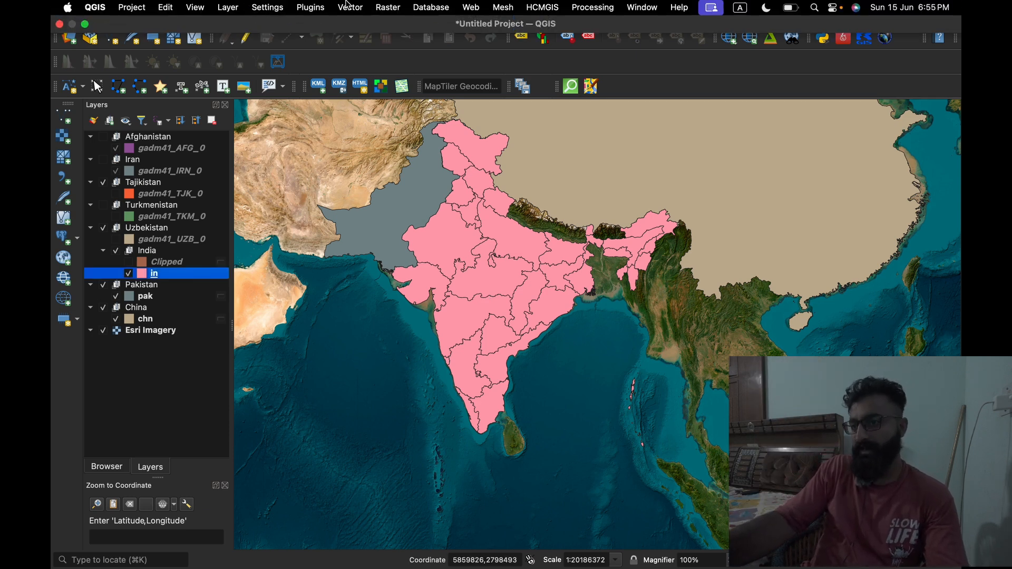
click(349, 6)
mouse_move(364, 76)
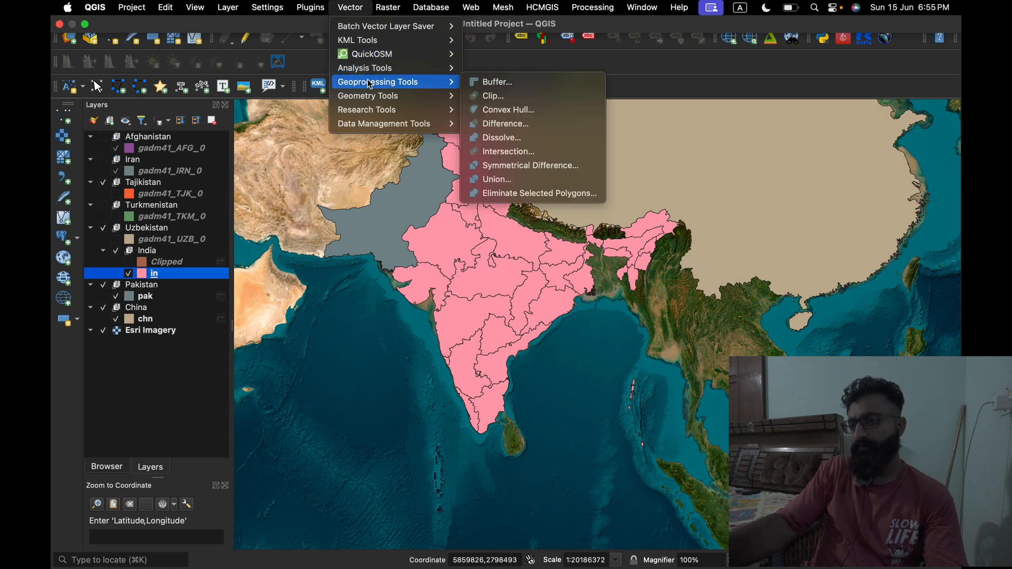
click(500, 138)
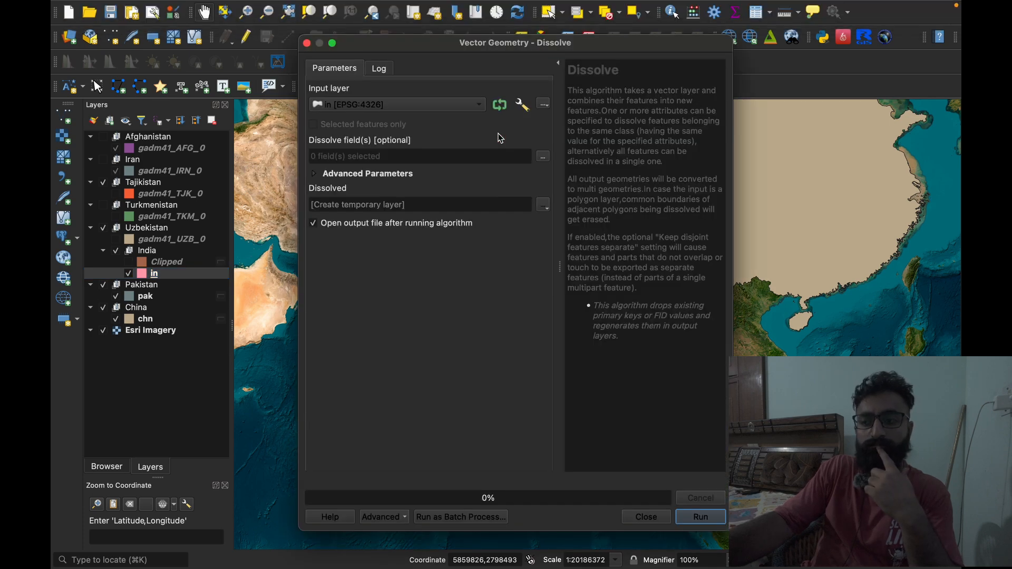
click(352, 105)
click(352, 105)
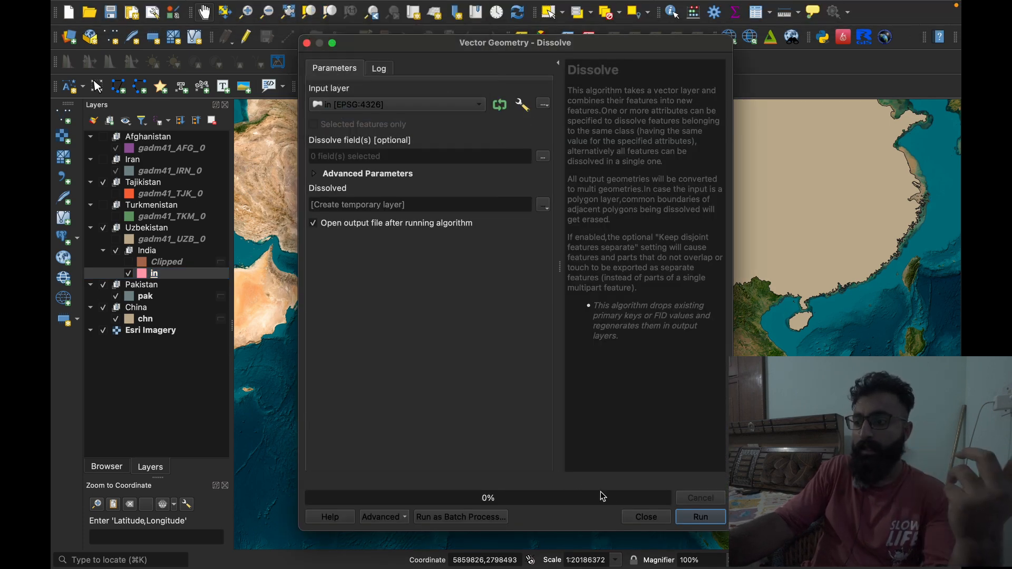
click(699, 517)
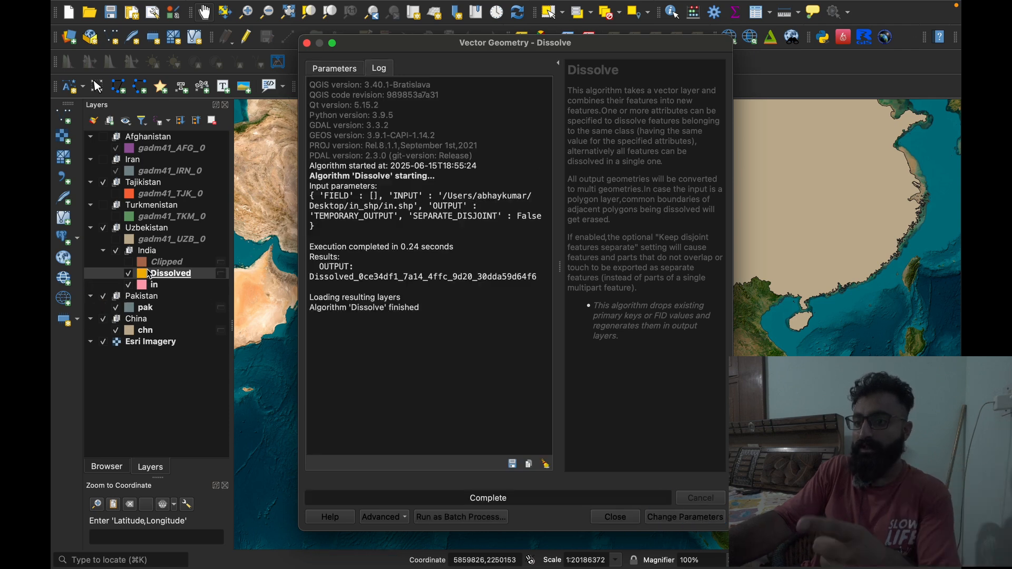
click(615, 517)
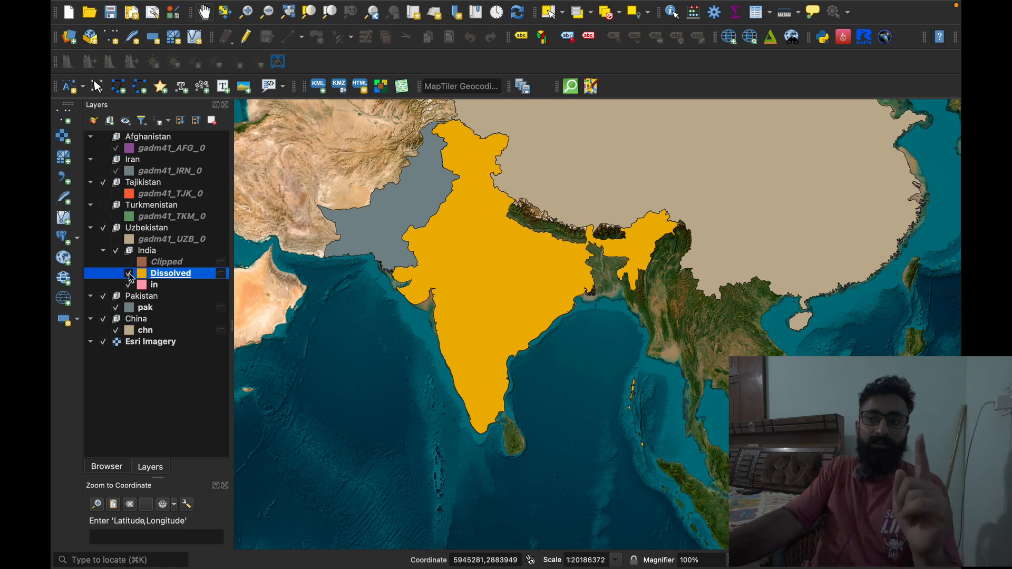
Toggle the Dissolved layer off and on to compare it with the state boundaries of the in layer
click(128, 274)
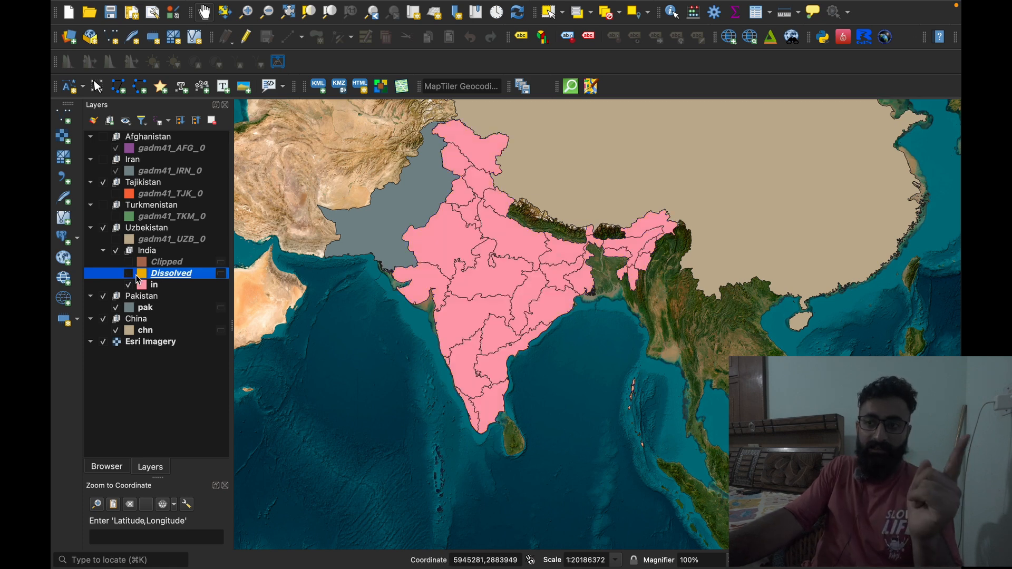
click(129, 273)
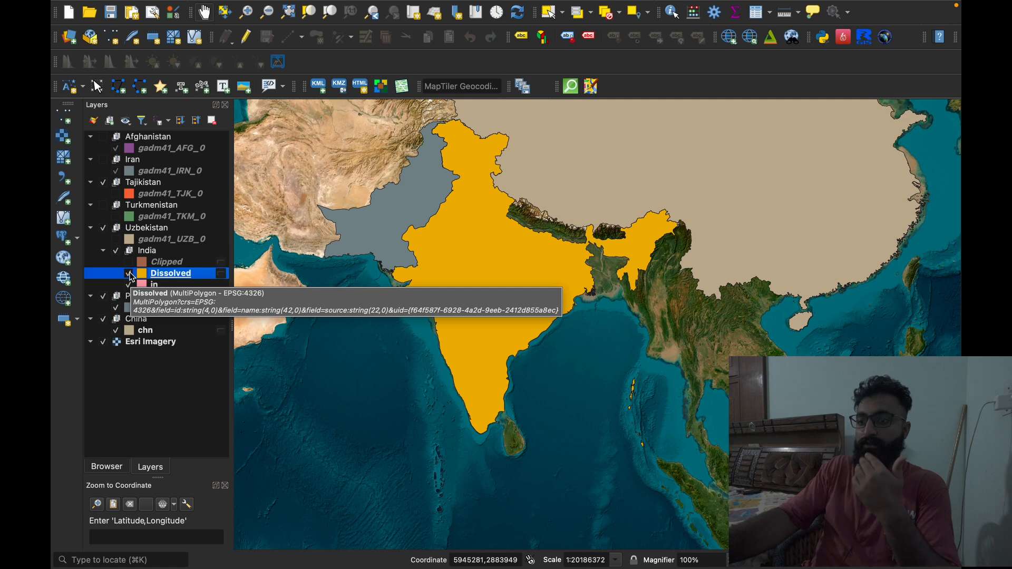
click(129, 273)
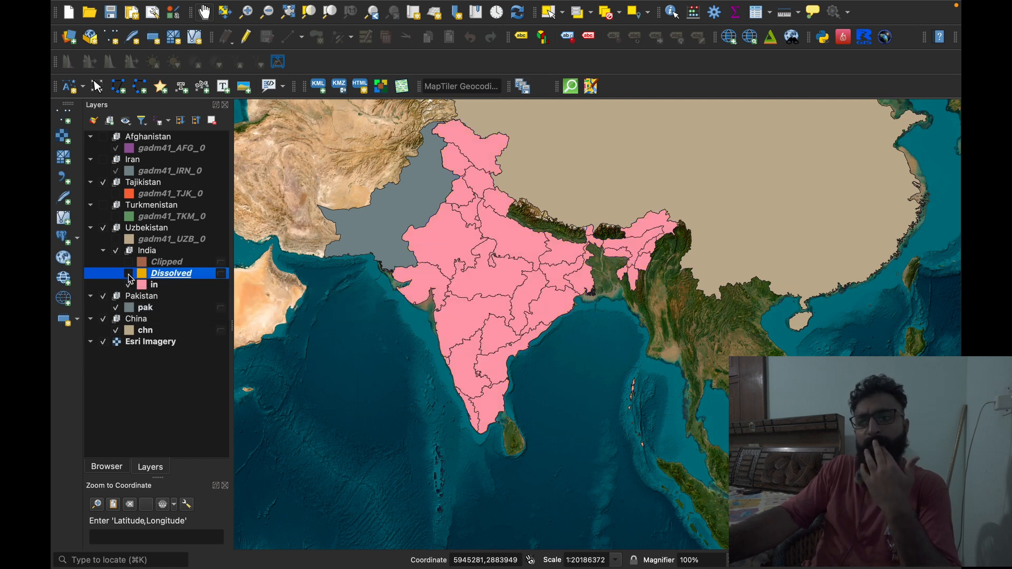
click(129, 273)
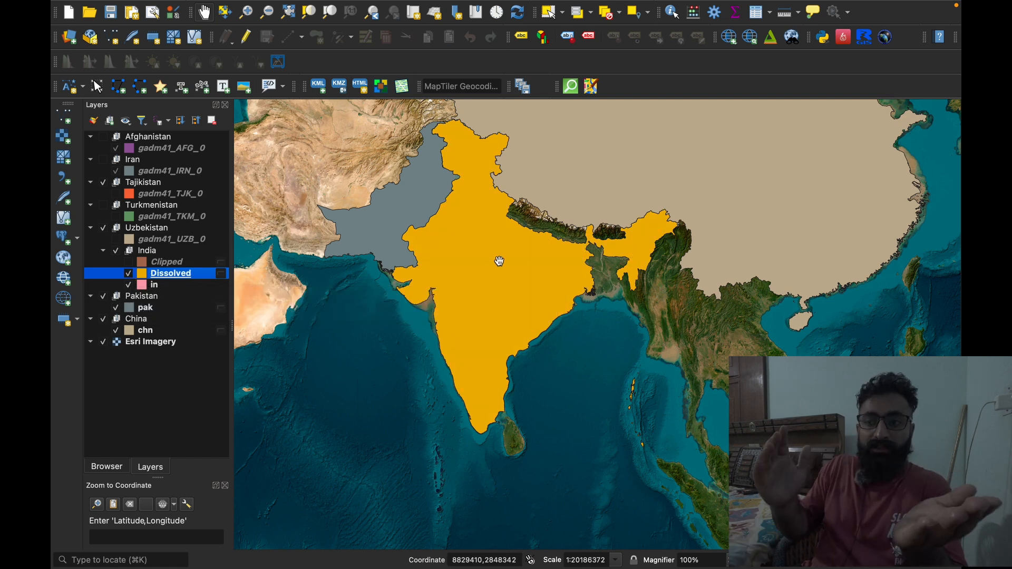
Duplicate the Dissolved layer, show the copy, and move it above the original in the India group
right_click(194, 274)
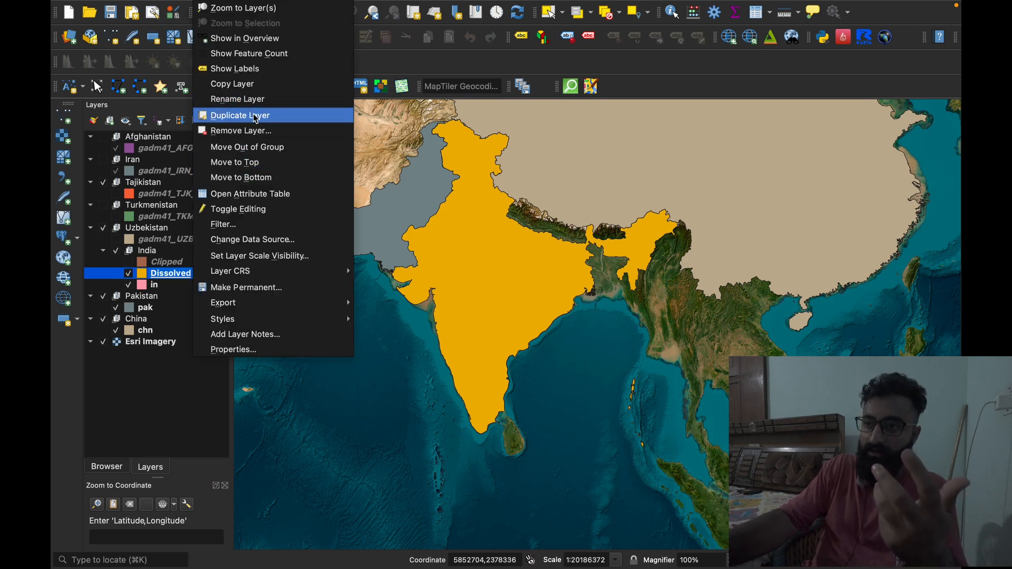
click(255, 116)
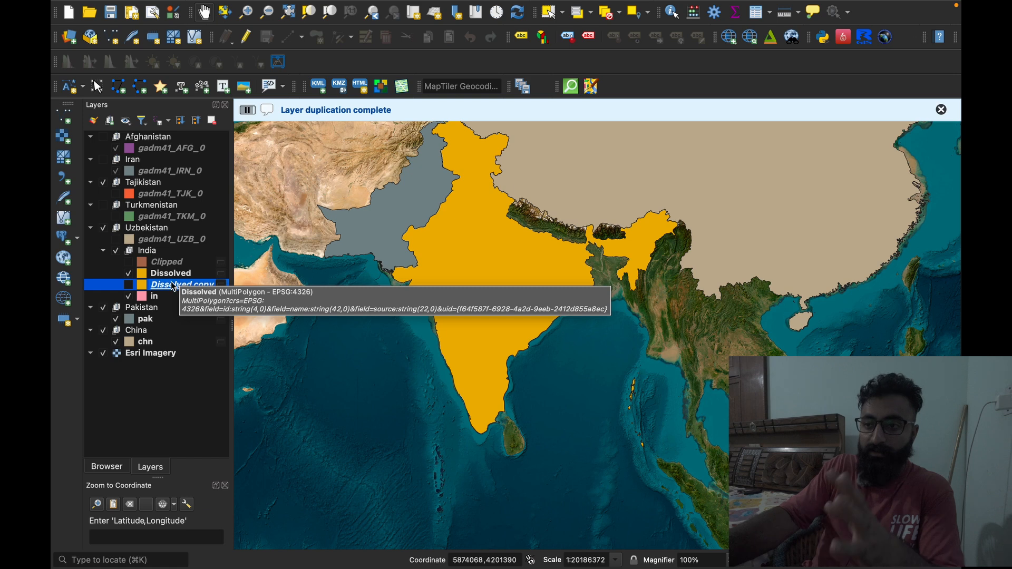
click(128, 285)
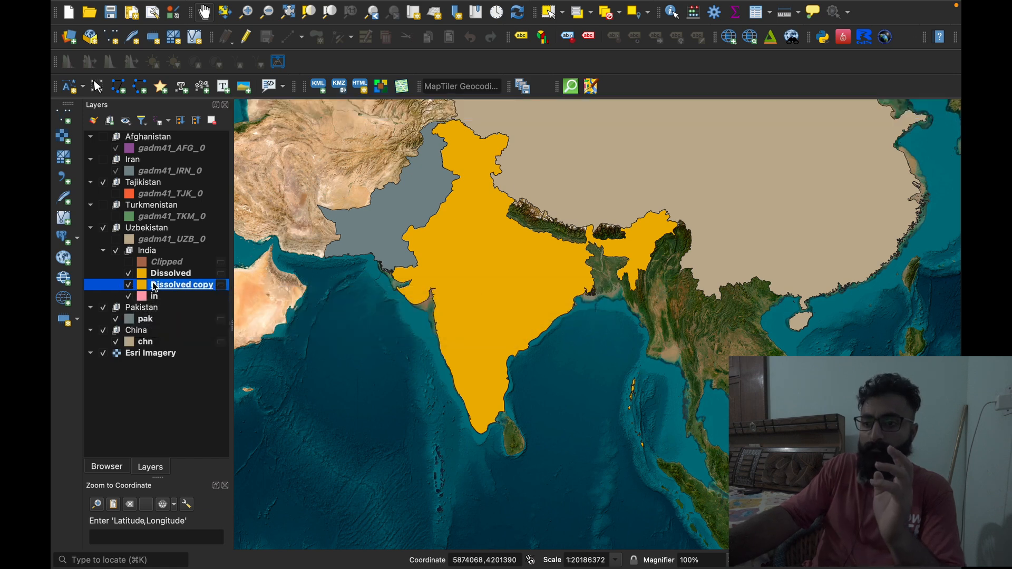
drag(154, 287, 156, 270)
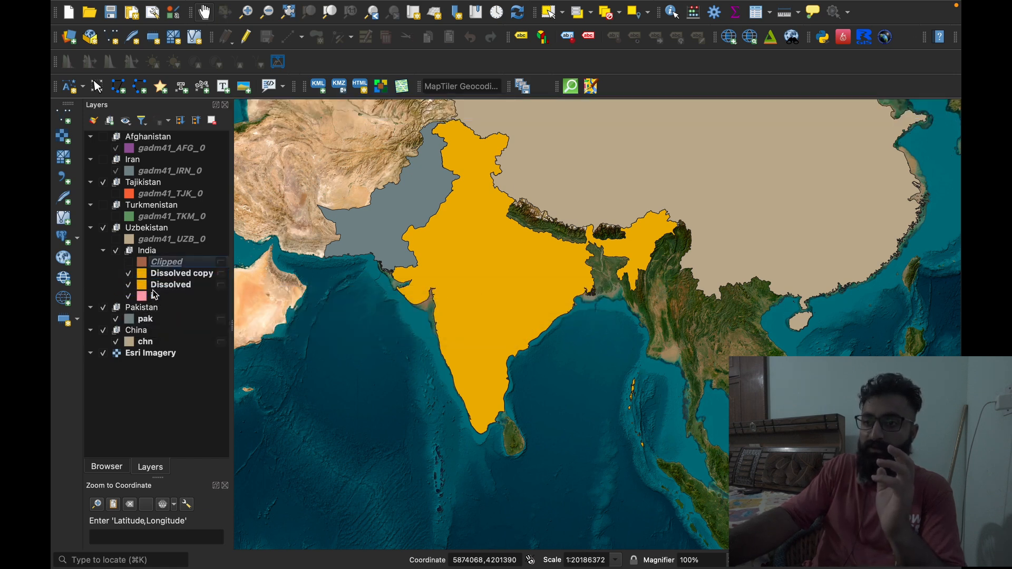
Apply the gradient plasma preset fill to the Dissolved copy layer
click(164, 273)
right_click(163, 273)
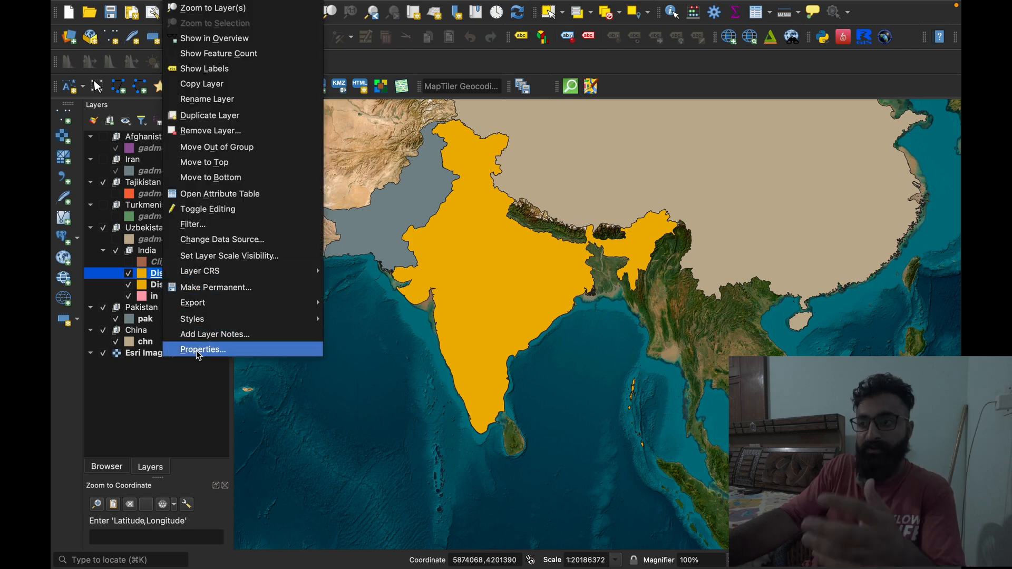
click(198, 352)
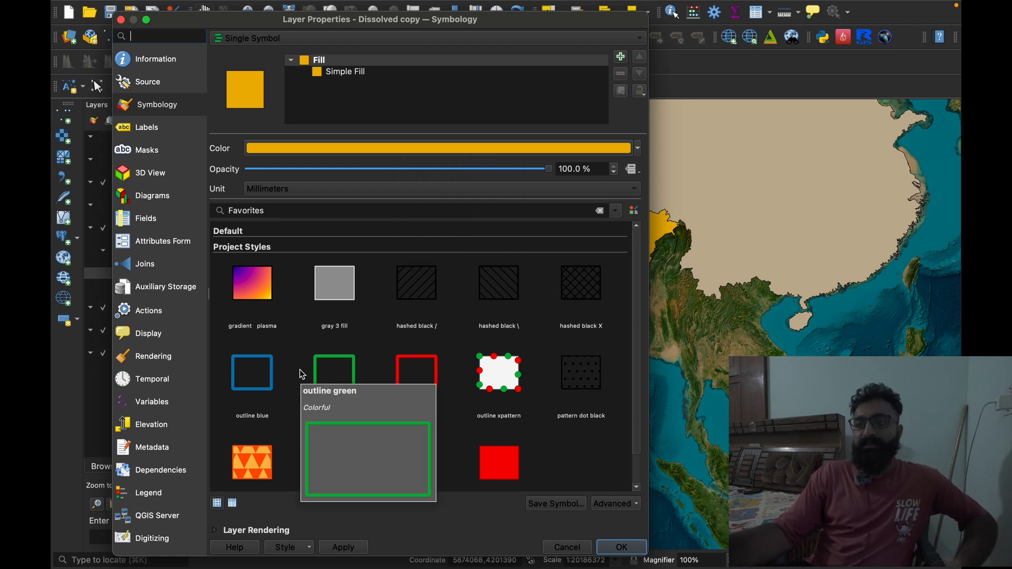
scroll(300, 373, down, 1)
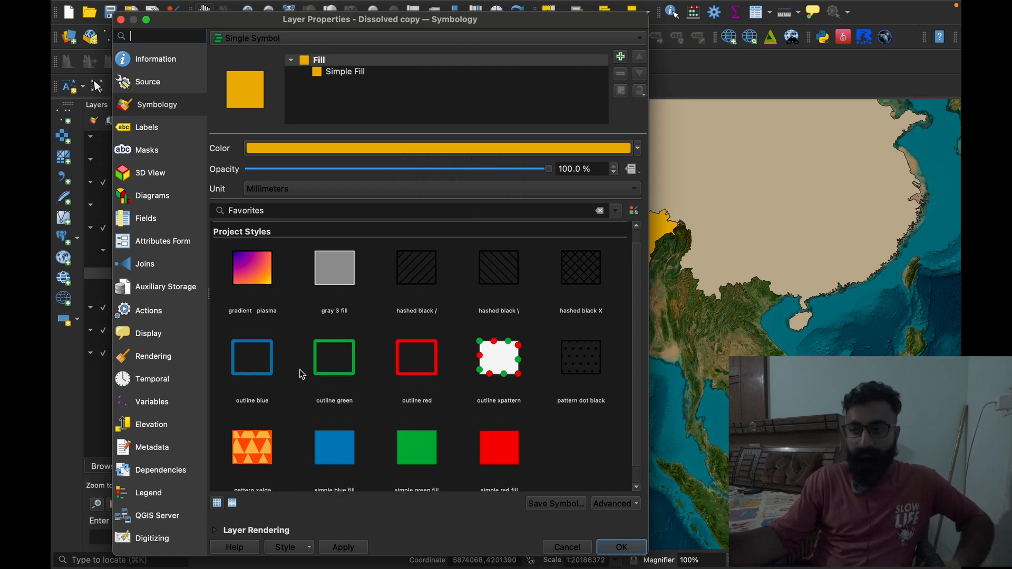
click(257, 270)
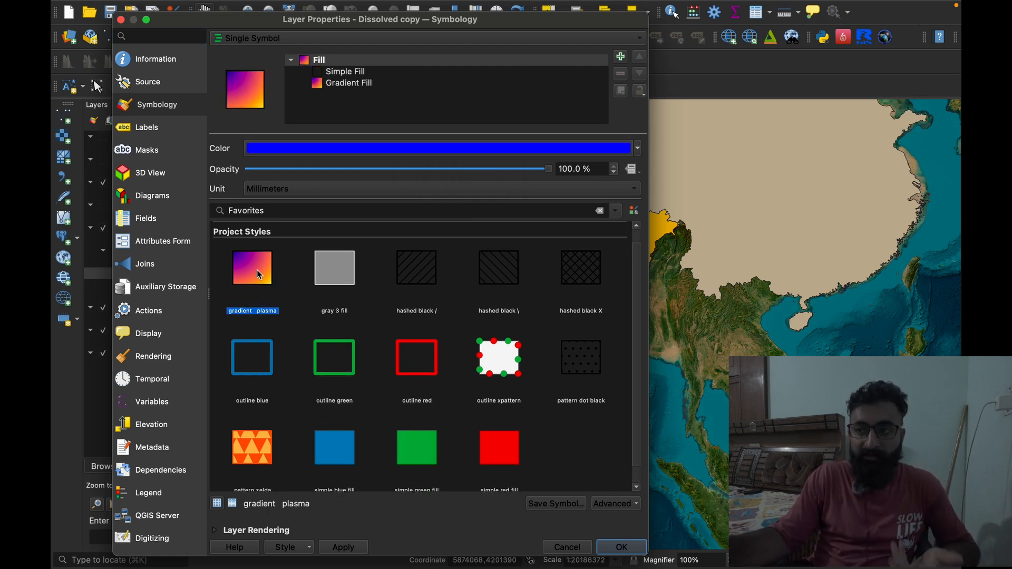
click(620, 543)
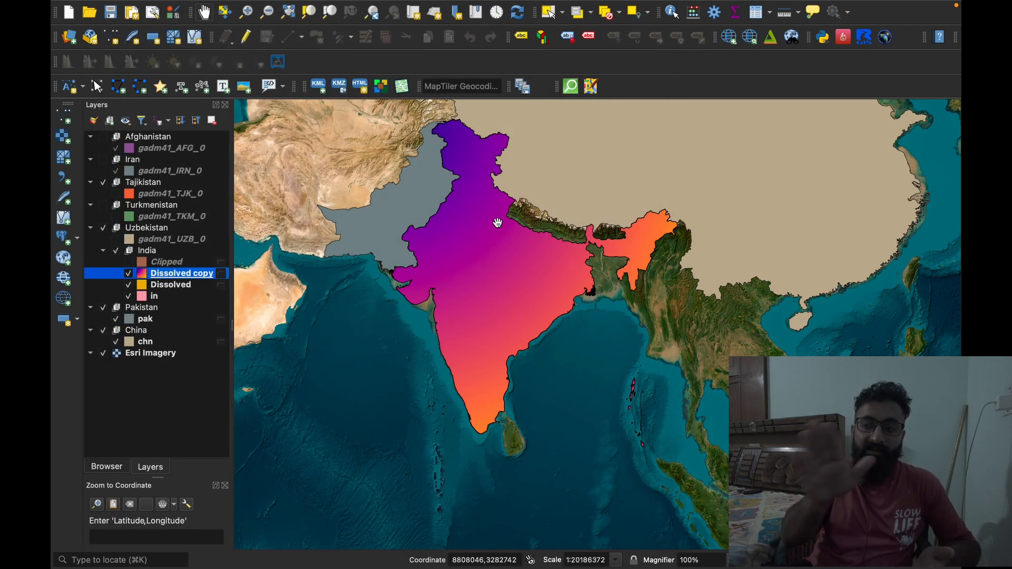
Reopen the Dissolved copy layer's symbology and examine the settings of its Gradient Fill and Simple Fill symbol layers
right_click(210, 276)
click(251, 351)
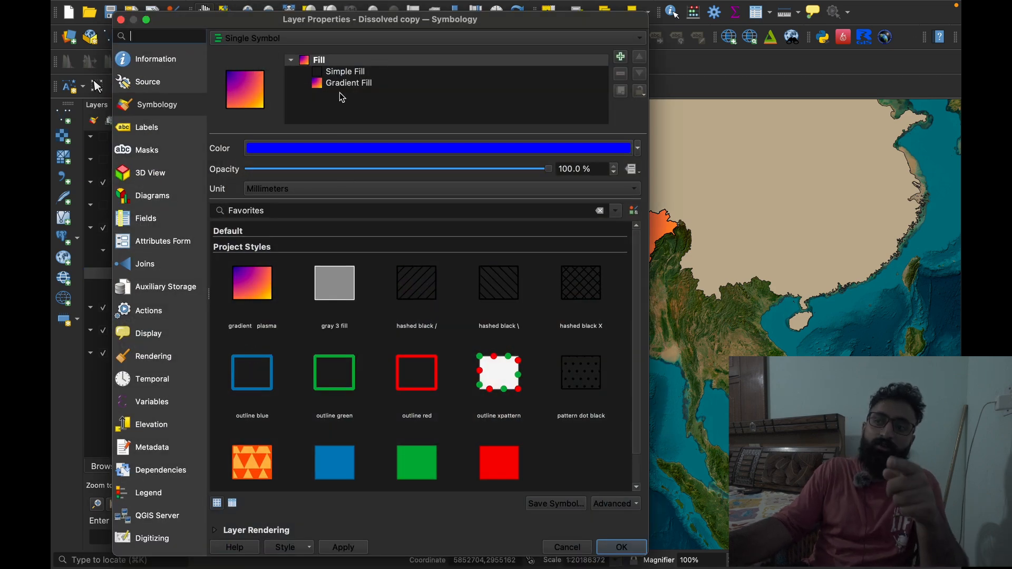
click(352, 84)
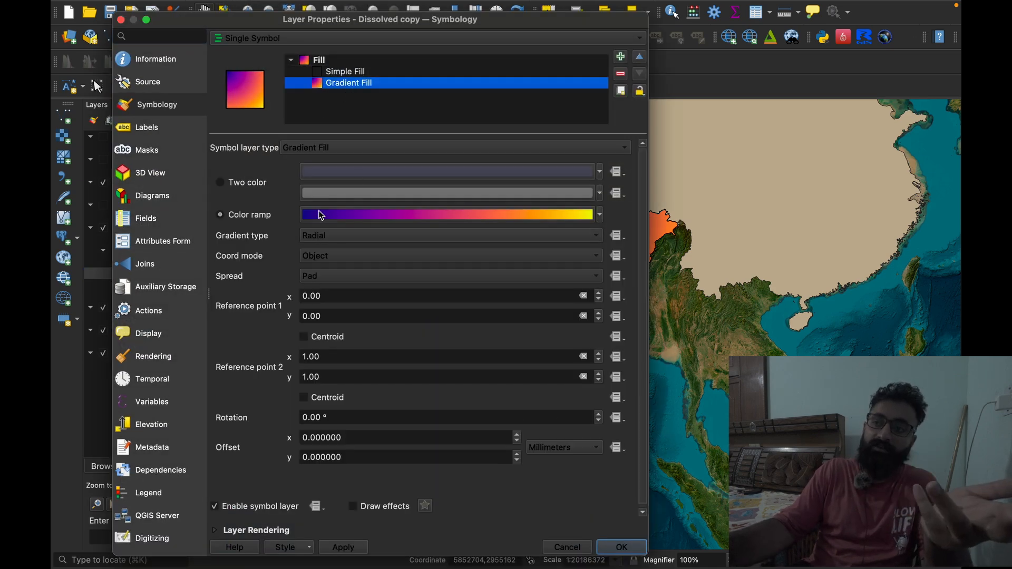
click(348, 71)
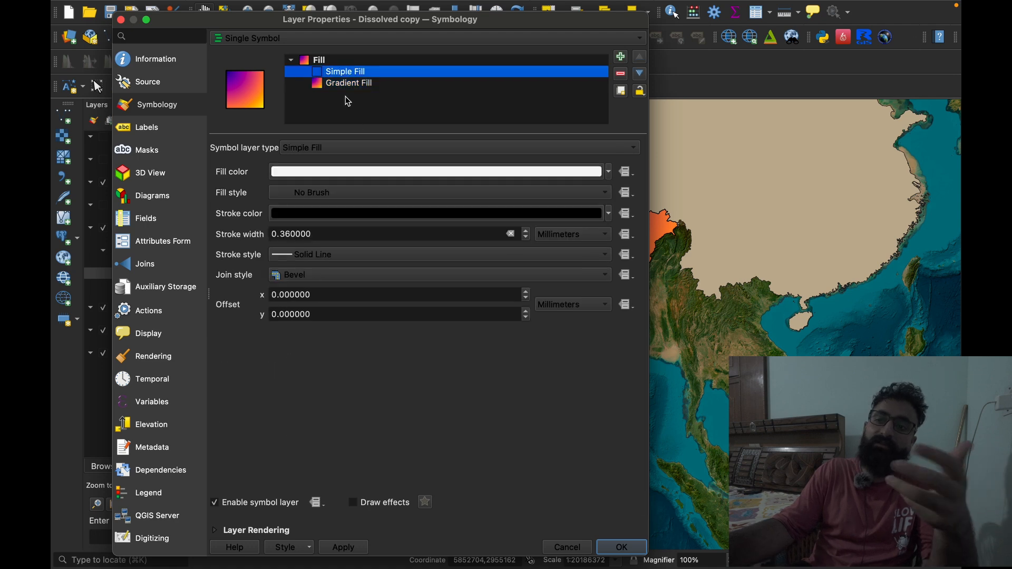
Apply the hashed black / preset to the Dissolved copy layer, using the effect neon style for its pattern line
click(350, 60)
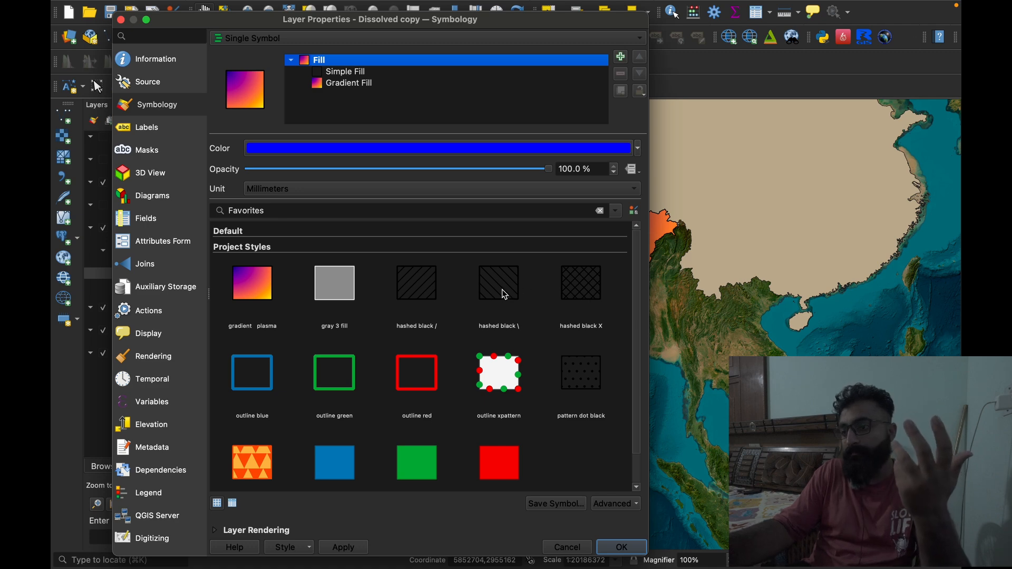
click(433, 294)
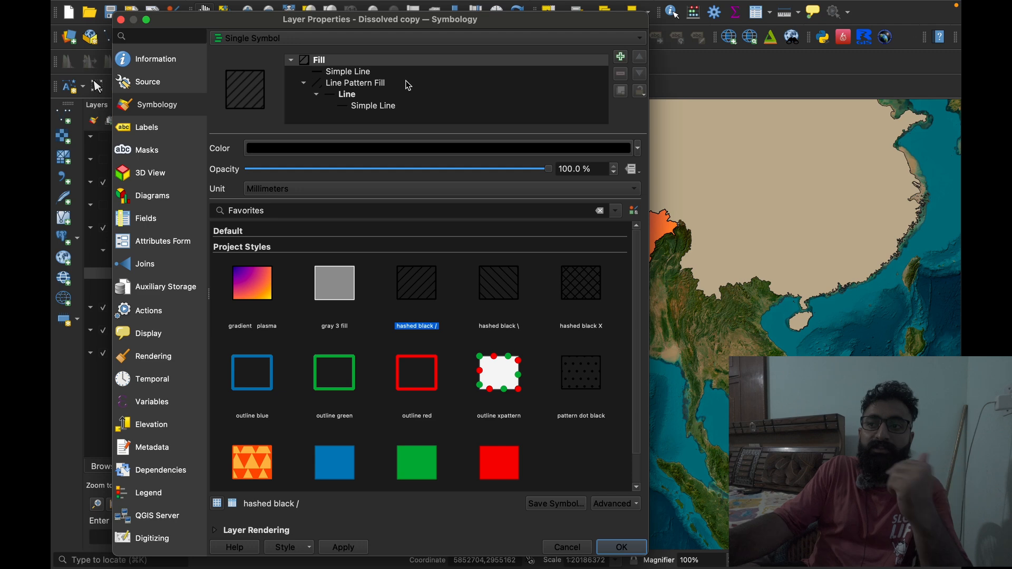
click(352, 95)
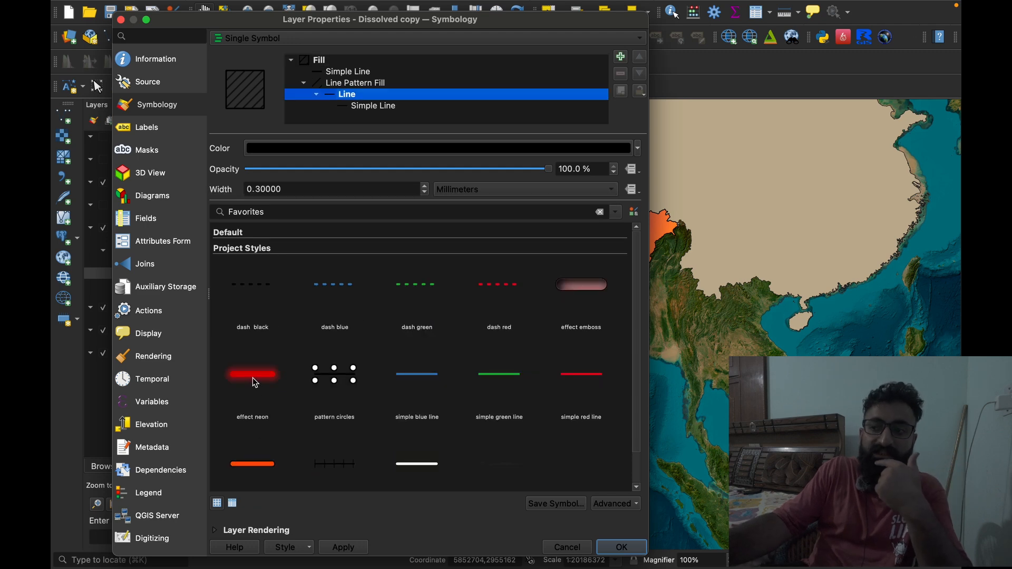
scroll(526, 428, down, 2)
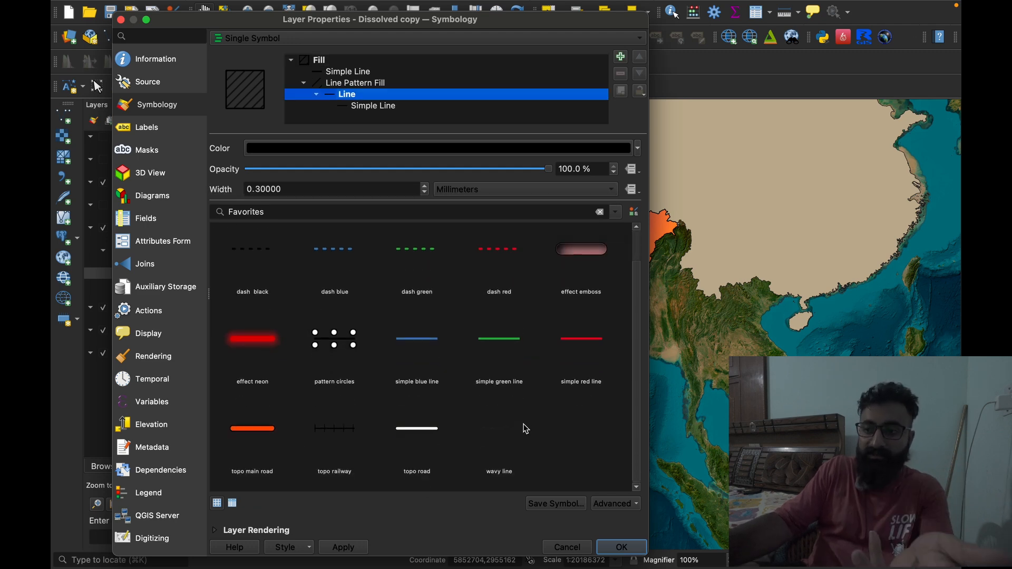
click(259, 339)
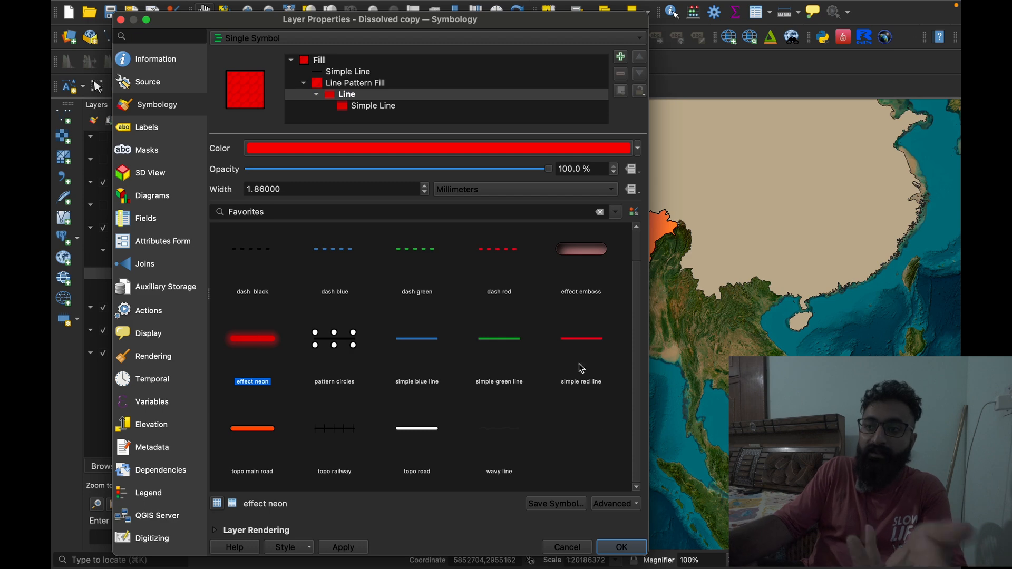
click(621, 547)
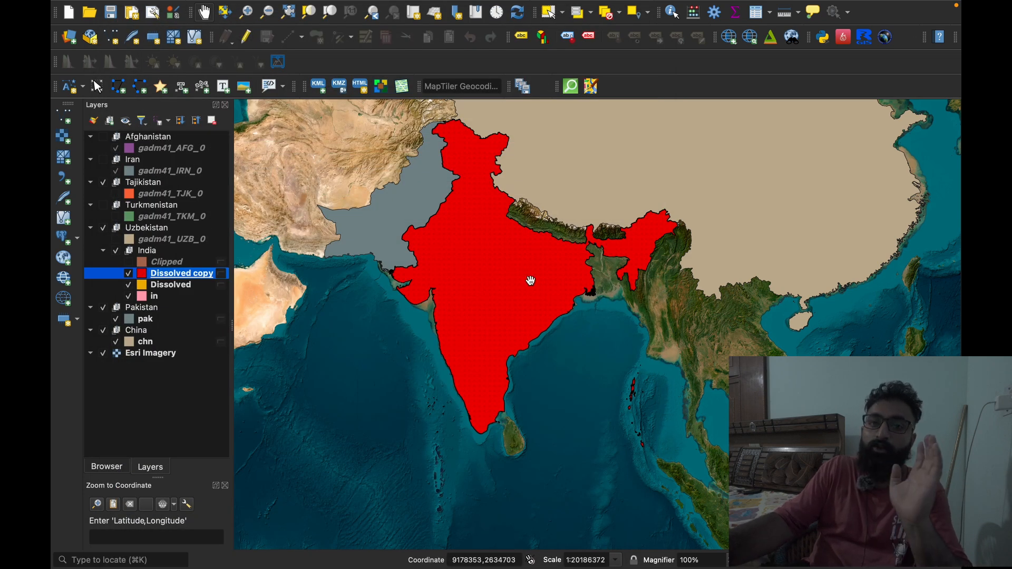
Apply the outline red preset to the Dissolved copy layer, checking its Simple Line color and stroke style options
right_click(195, 274)
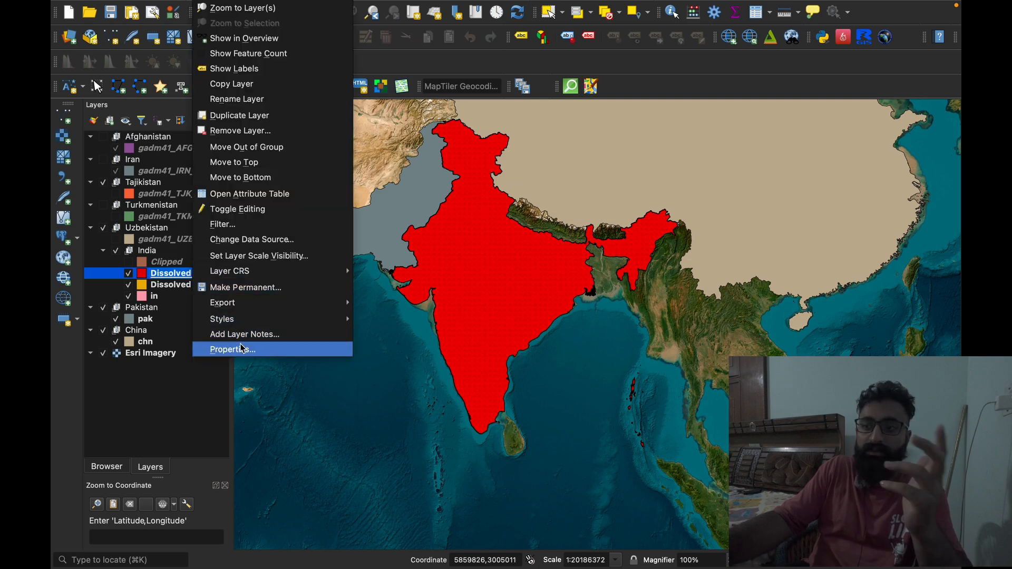
click(242, 349)
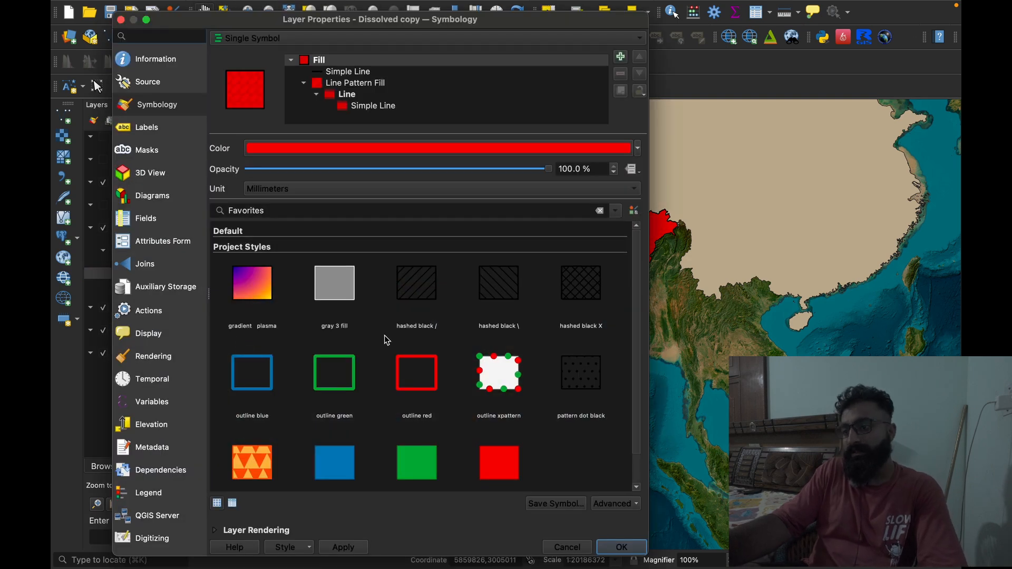
click(435, 383)
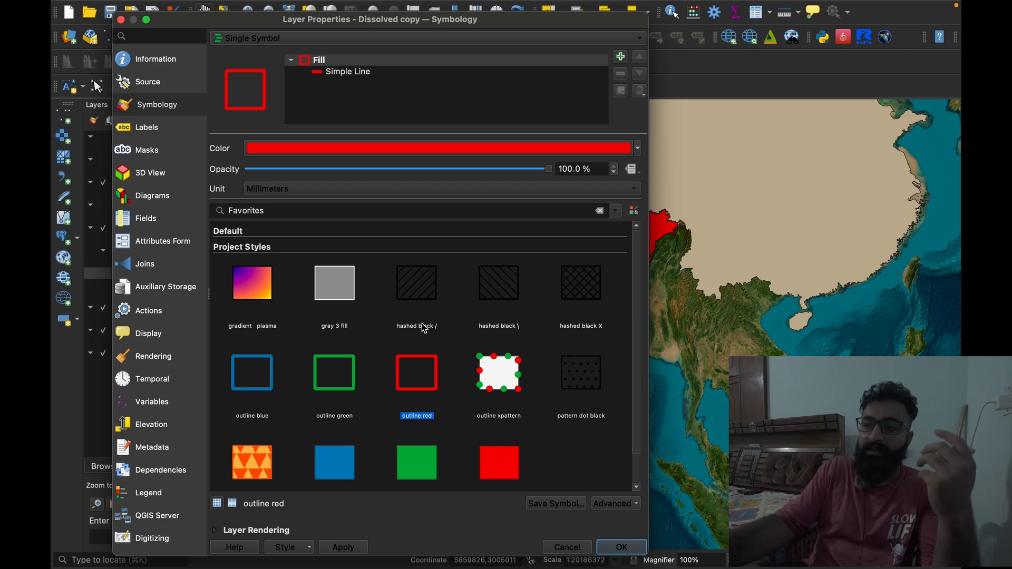
click(355, 74)
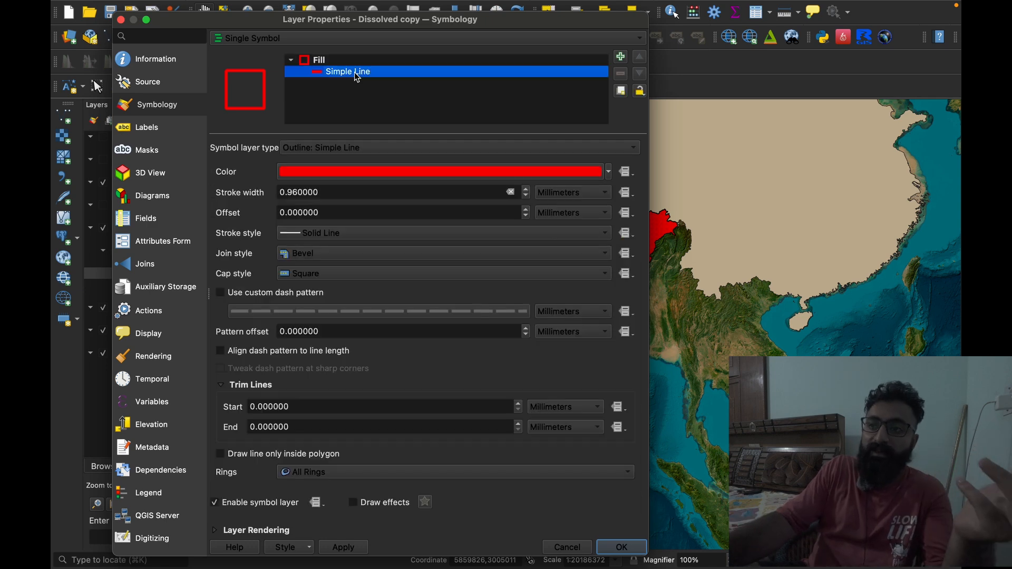
click(321, 172)
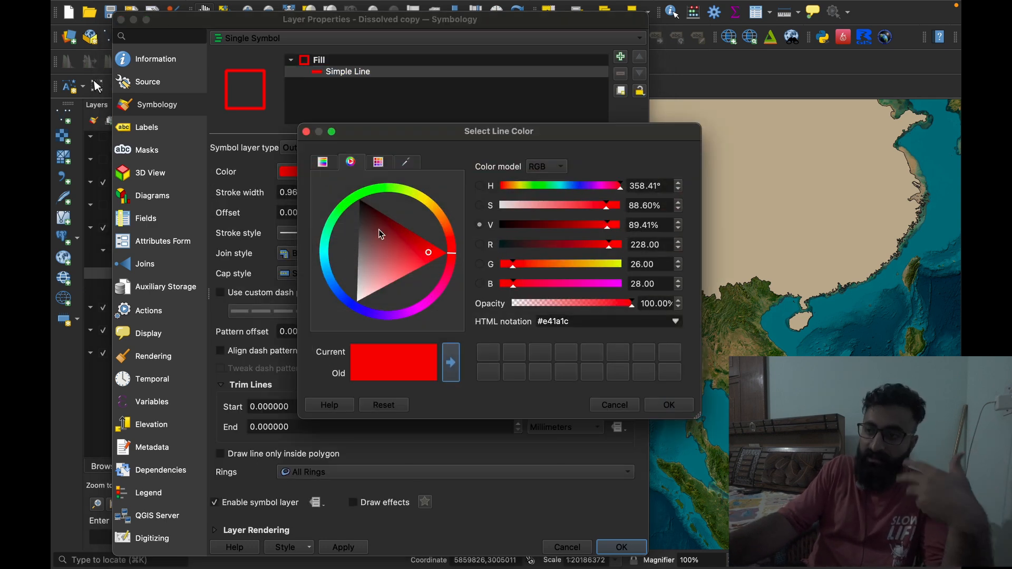
click(613, 405)
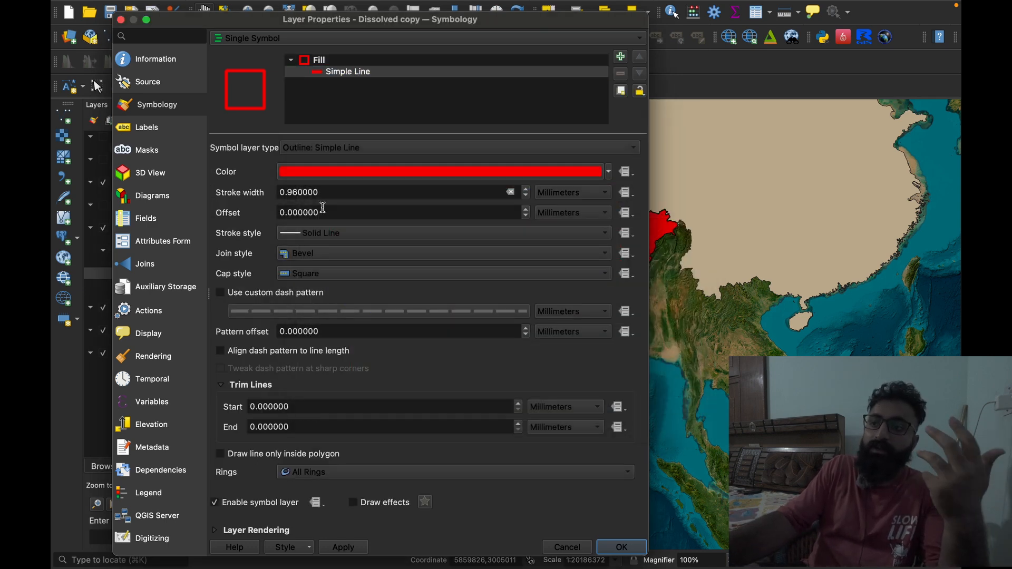
click(322, 239)
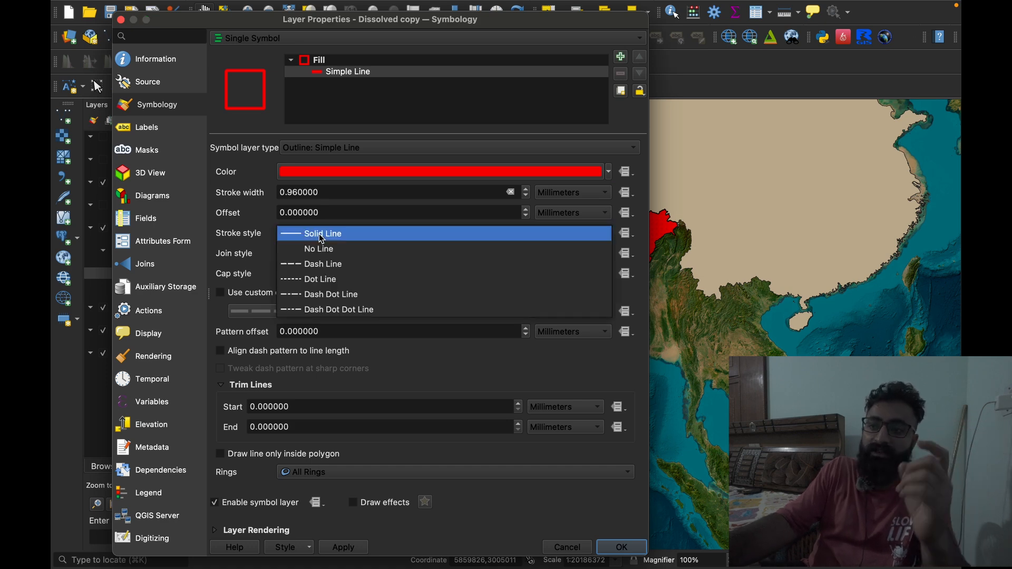
click(220, 283)
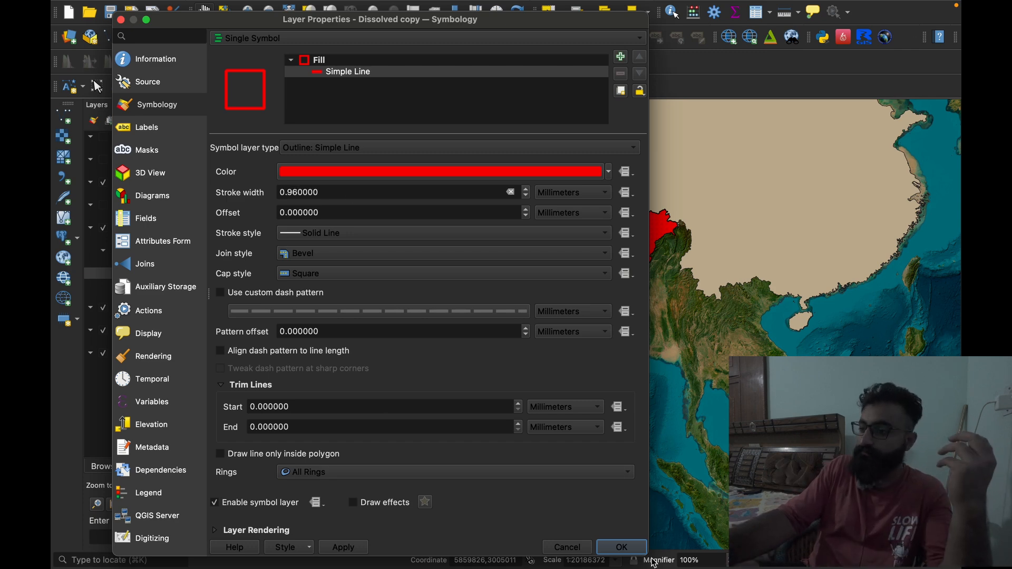
click(622, 548)
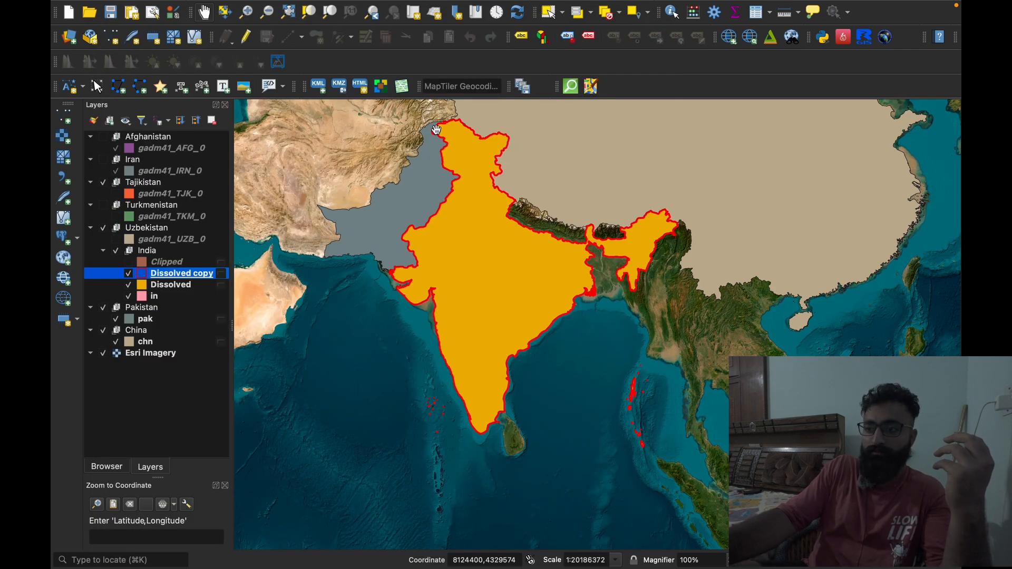
Toggle the Dissolved layer under the red outline, and view the in layer with the other India layers hidden
click(131, 286)
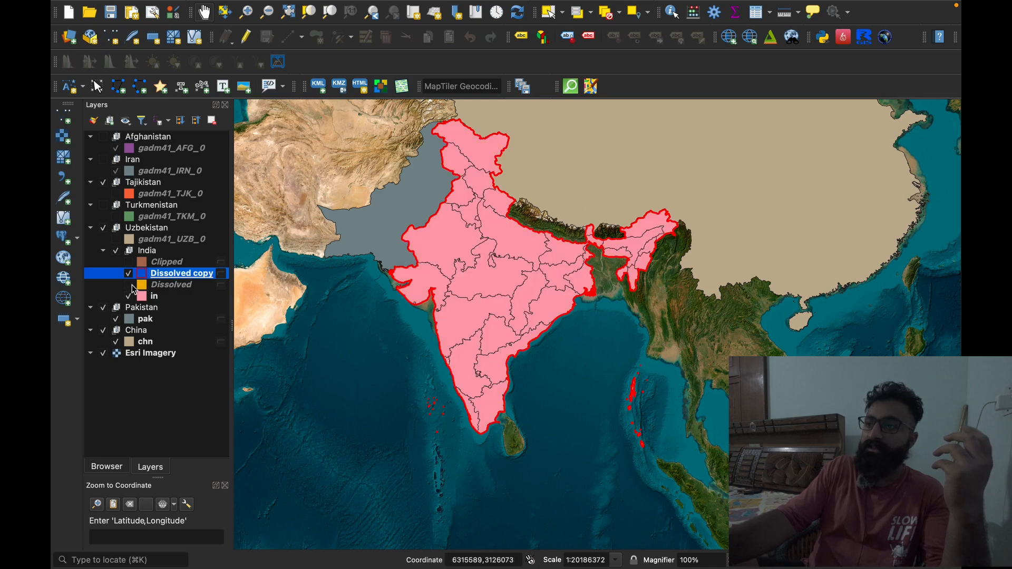
click(131, 285)
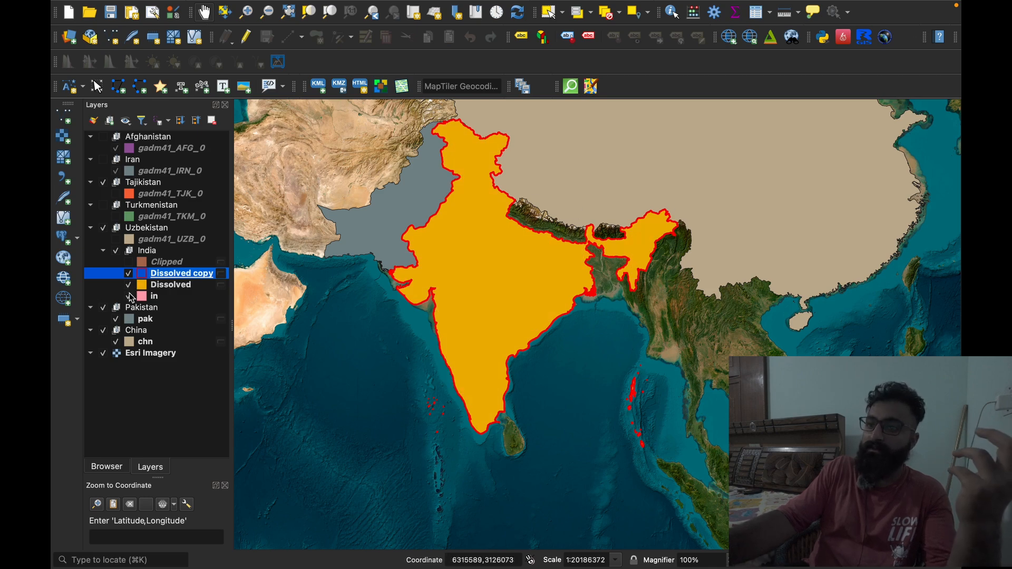
click(129, 273)
click(128, 285)
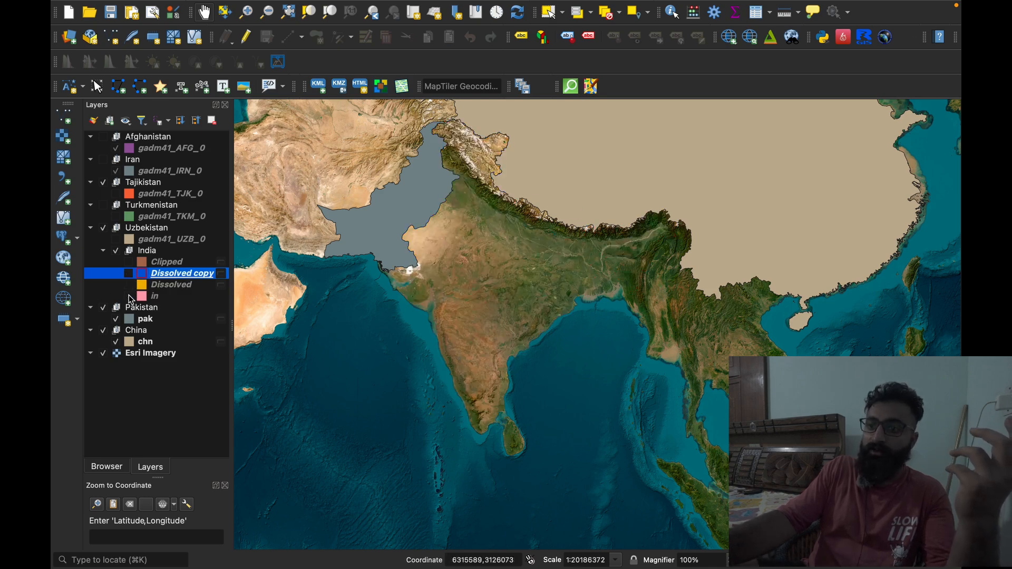
click(129, 295)
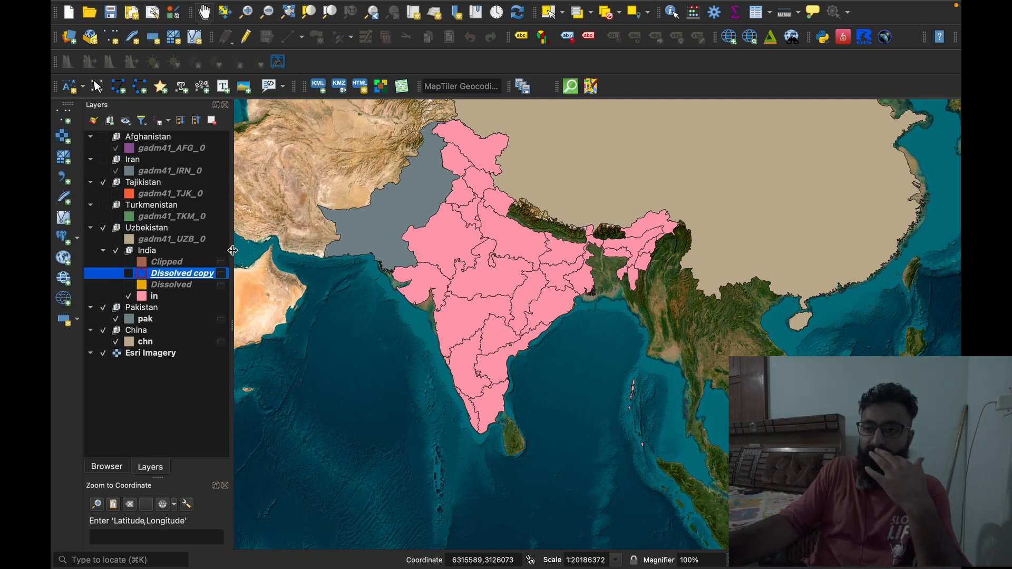
Show the Clipped and Dissolved copy layers over the in layer to view them together, with Dissolved hidden
click(129, 262)
click(128, 273)
click(128, 285)
click(128, 296)
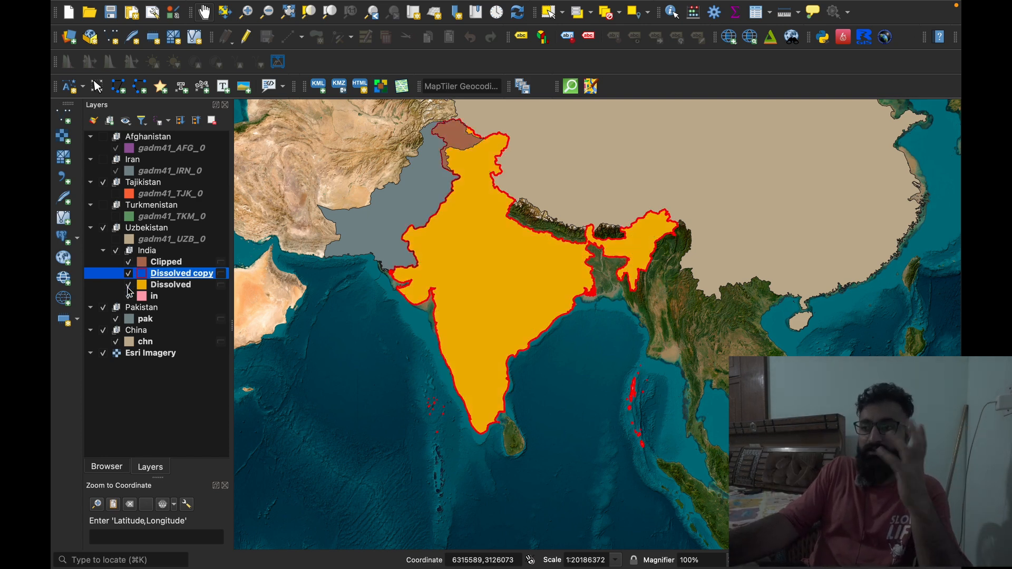
click(128, 285)
click(128, 296)
Hide the Clipped, Dissolved copy and in layers, and show only the Dissolved layer in the India group
click(141, 262)
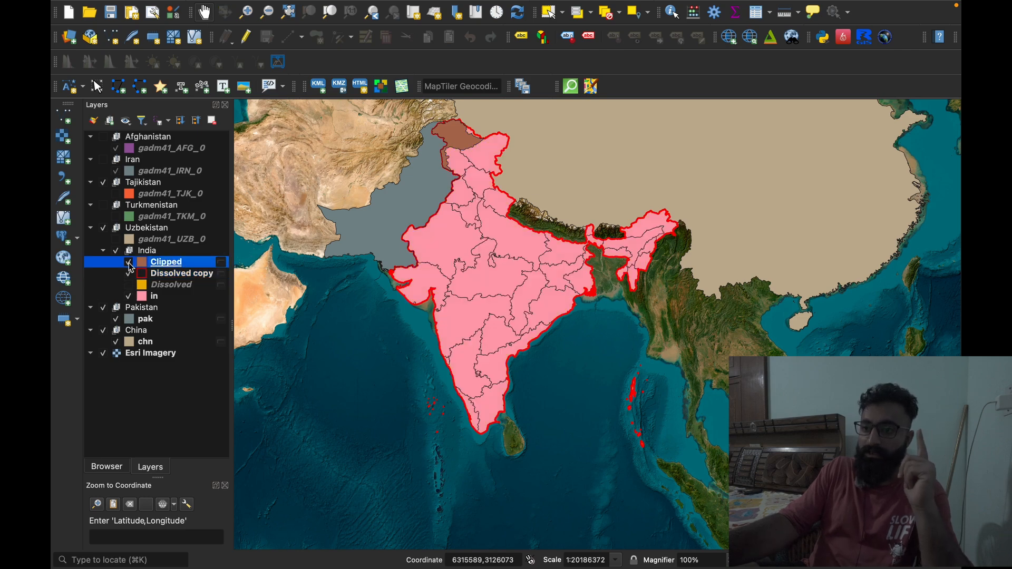
click(128, 261)
click(128, 273)
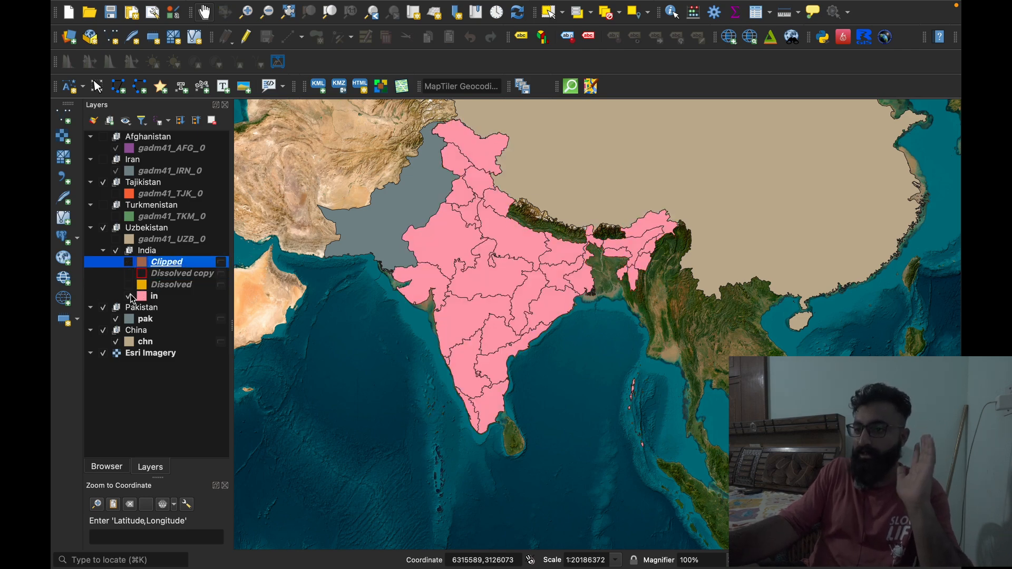
click(129, 297)
click(129, 285)
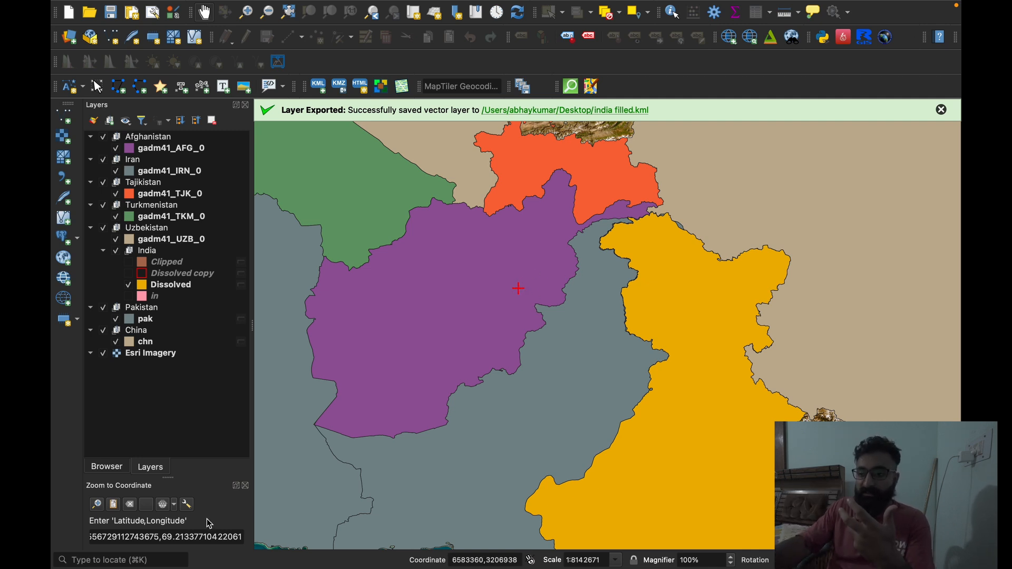
Clear the old latitude and longitude from the Zoom to Coordinate entry
drag(227, 531, 93, 532)
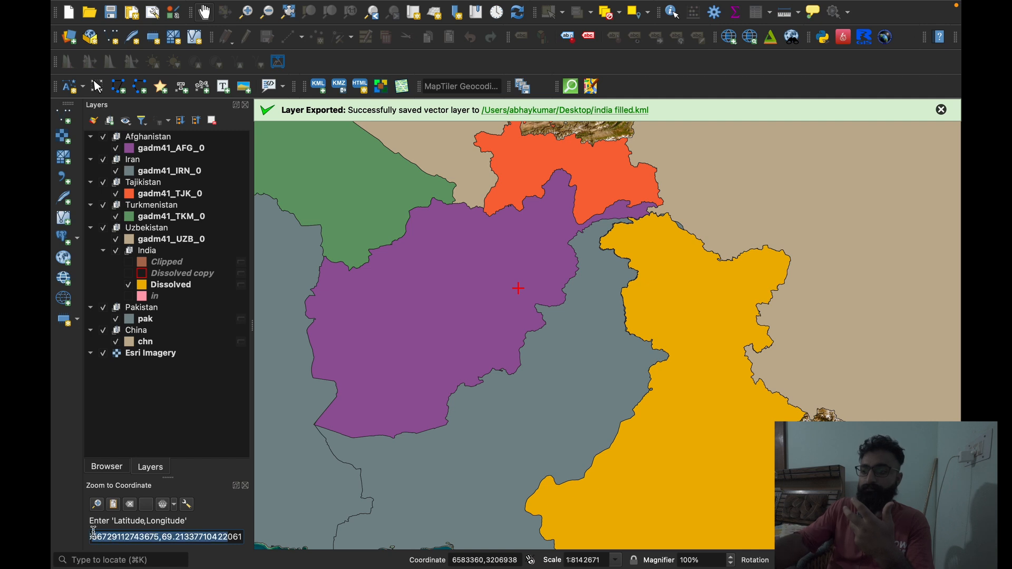
text(34.5)
key(super+a)
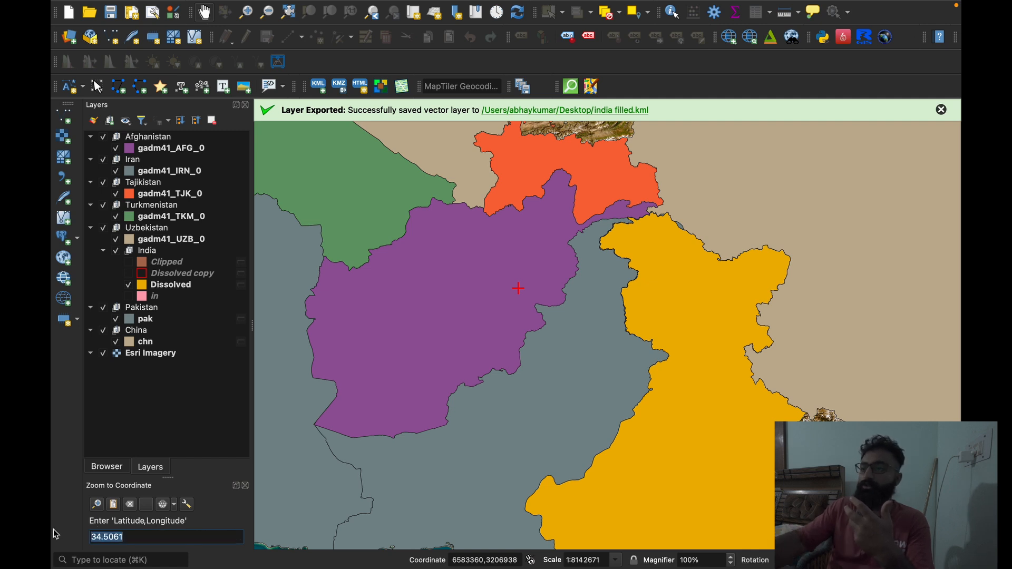
key(BackSpace)
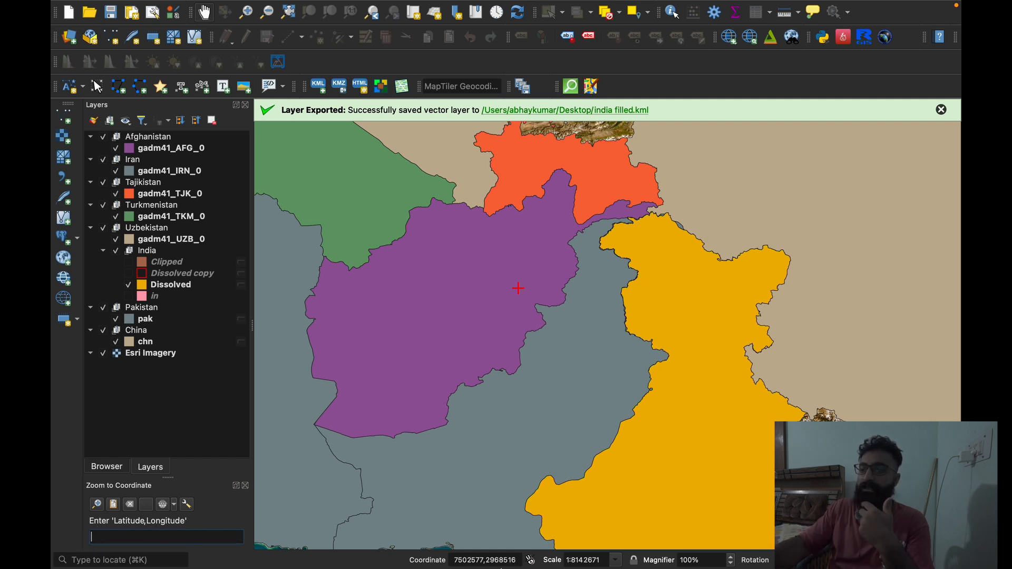
Switch to the web browser, search for kabul, and open the city in Google Maps
click(508, 535)
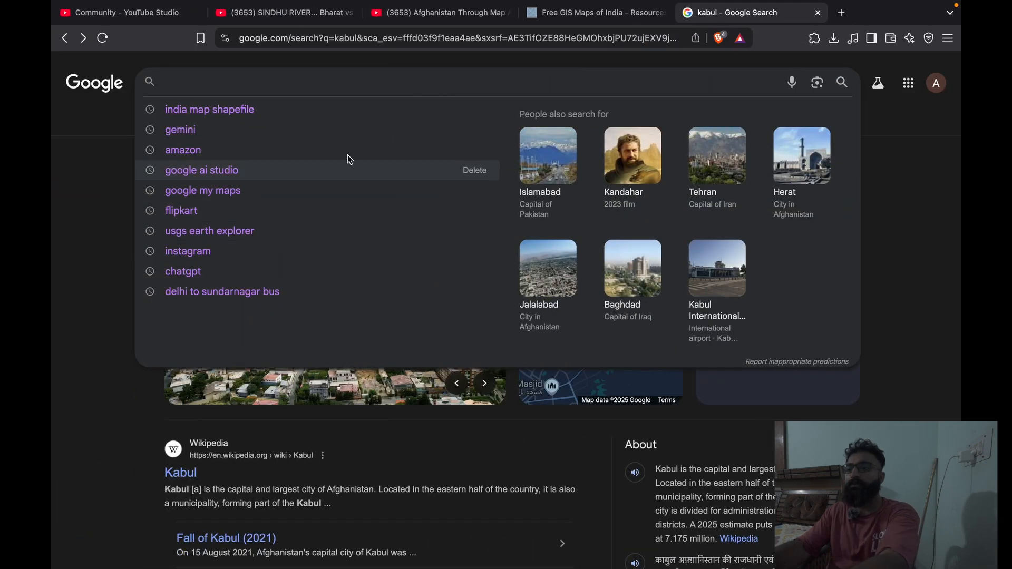
text(kabul)
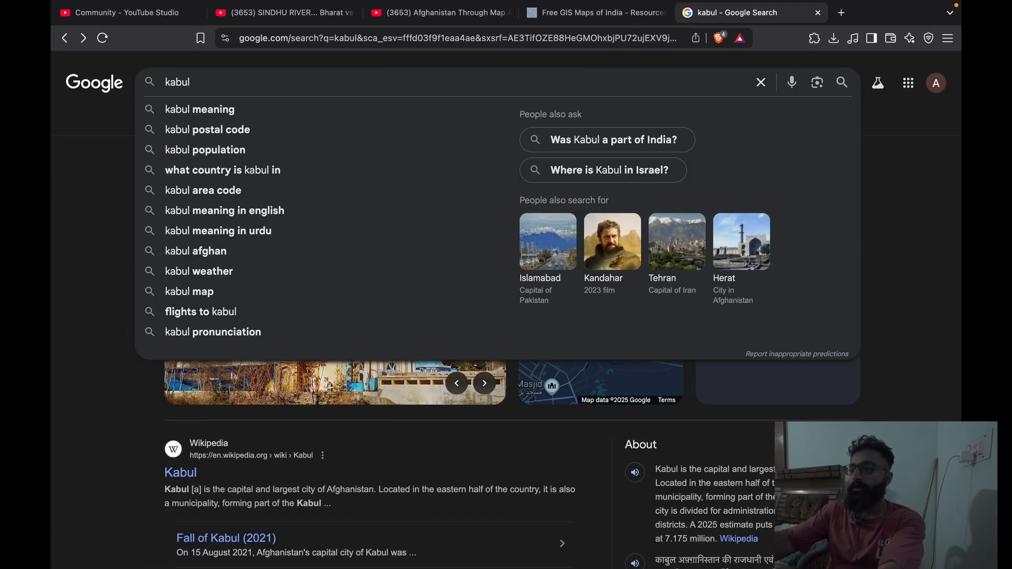
key(Return)
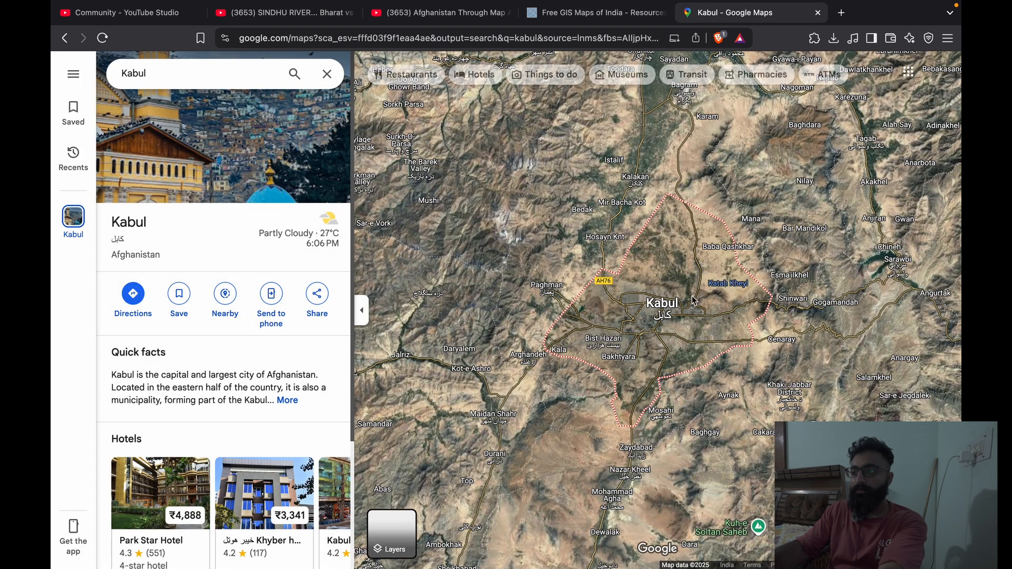
Copy the coordinates 34.56062, 69.20728 at Kabul's map label and switch back to the Zoom to Coordinate entry in QGIS
mouse_move(667, 312)
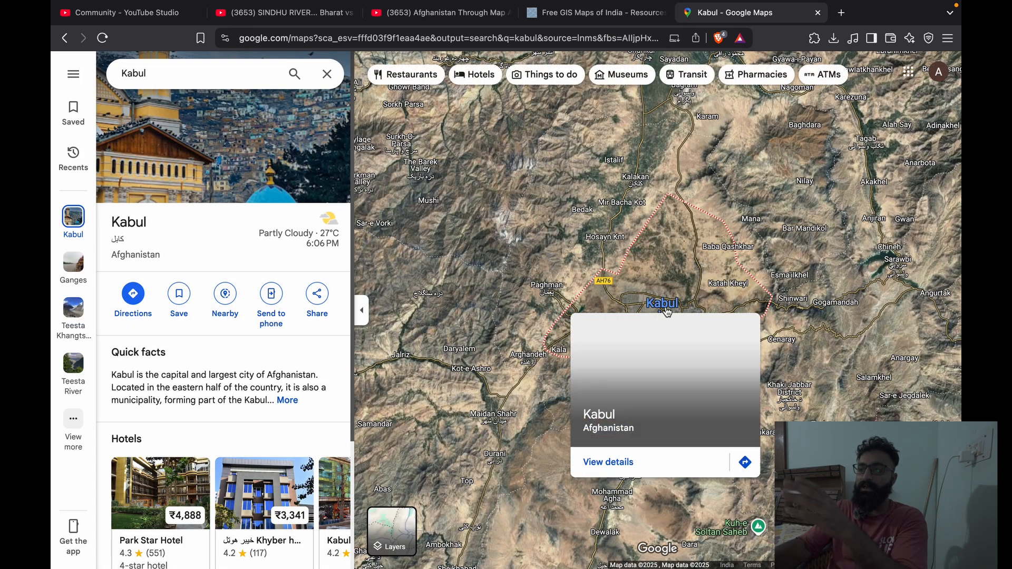
right_click(667, 306)
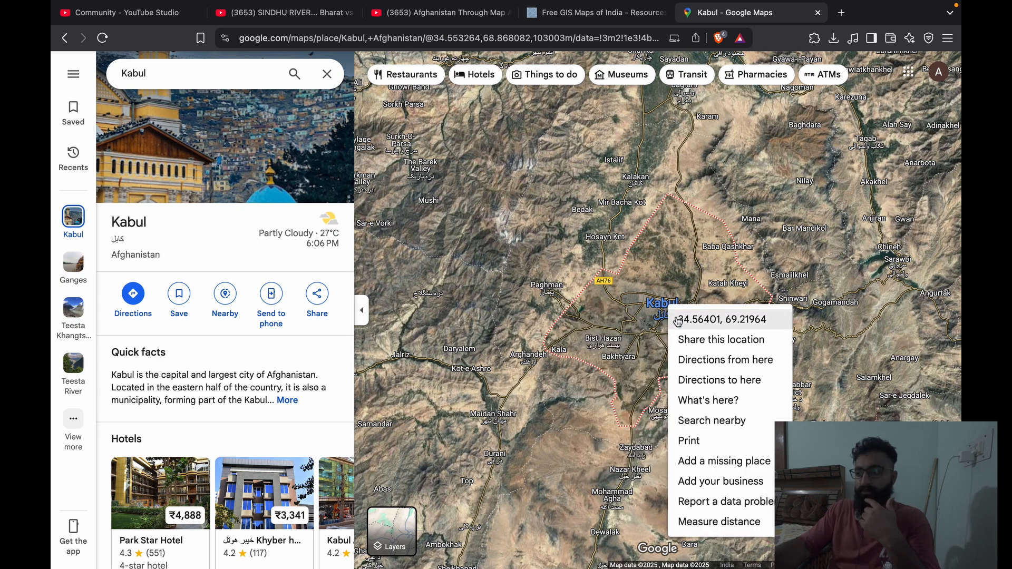
click(678, 321)
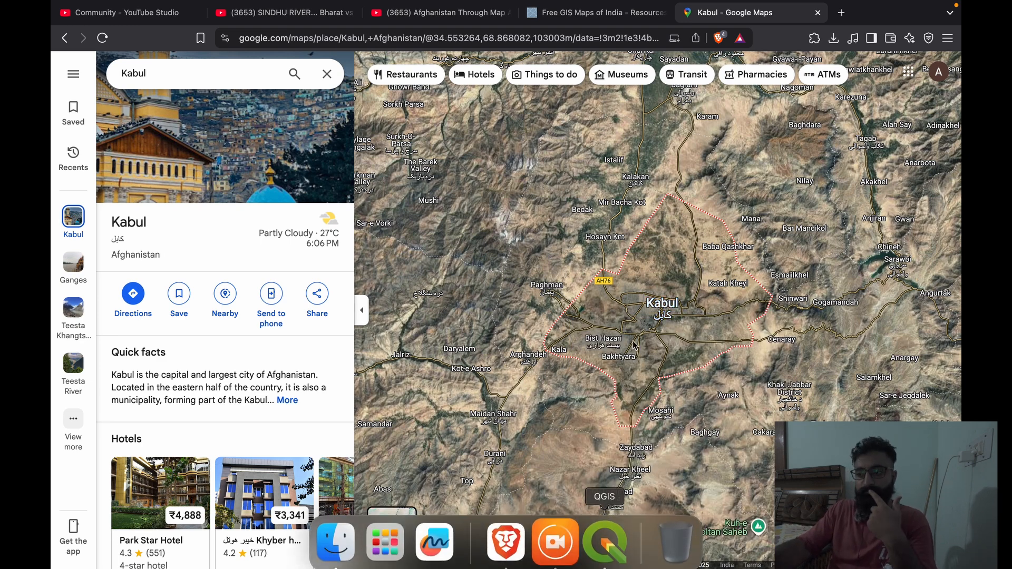
right_click(663, 307)
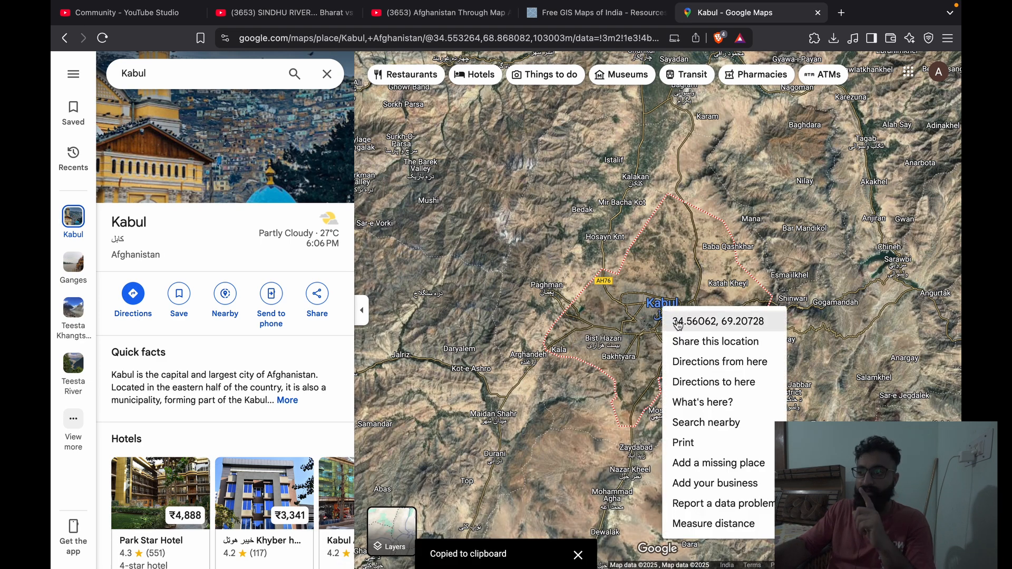
click(707, 326)
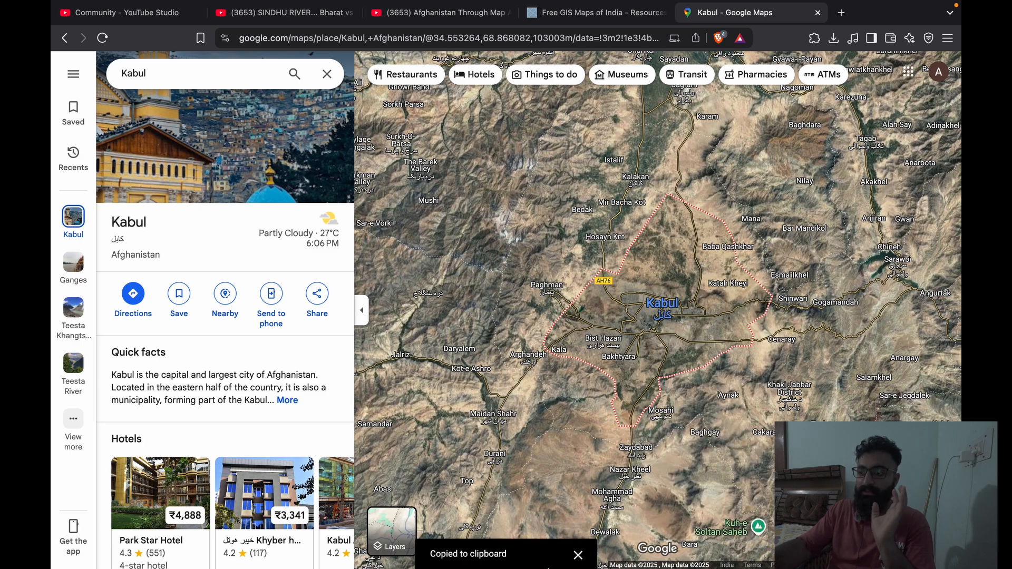
click(588, 548)
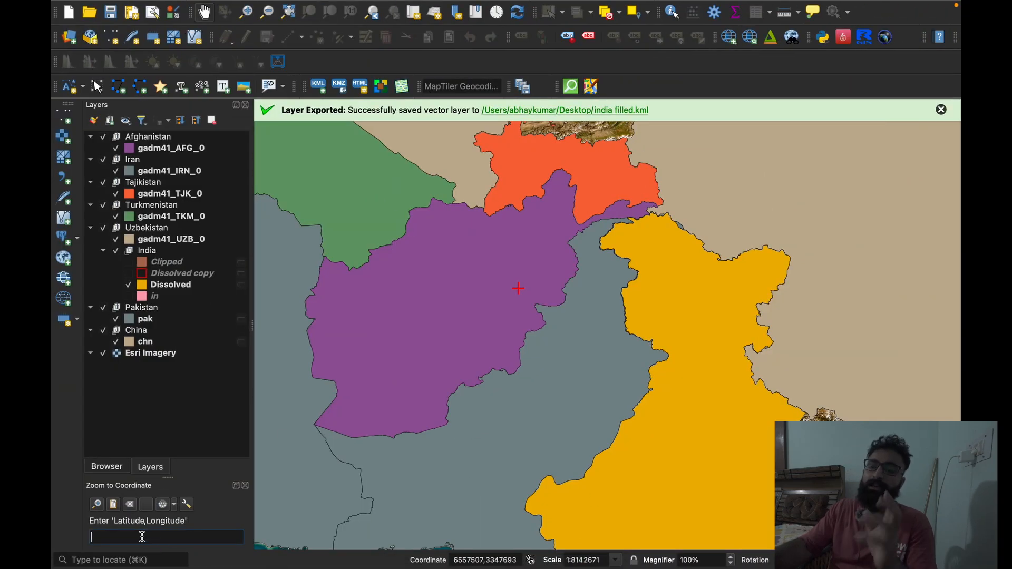
Enter the copied Kabul coordinates 34.56062, 69.20728 in Zoom to Coordinate and go to that location on the map
key(super+v)
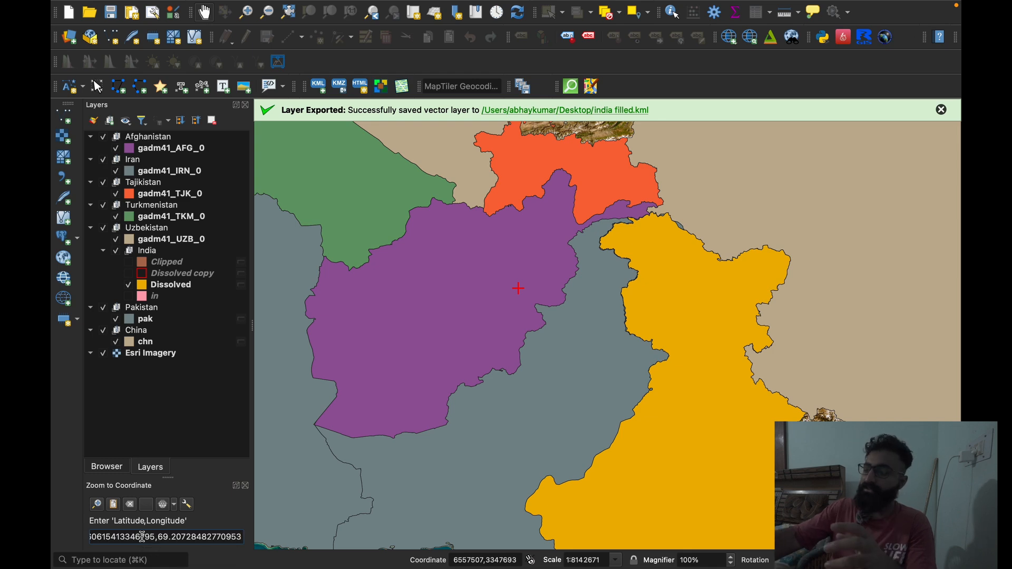
key(Return)
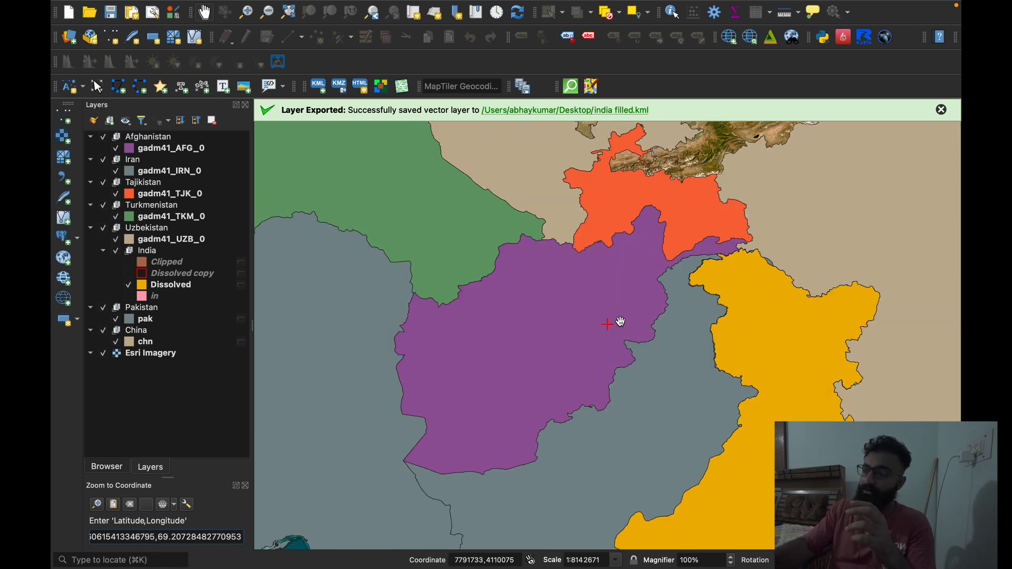
scroll(613, 329, up, 3)
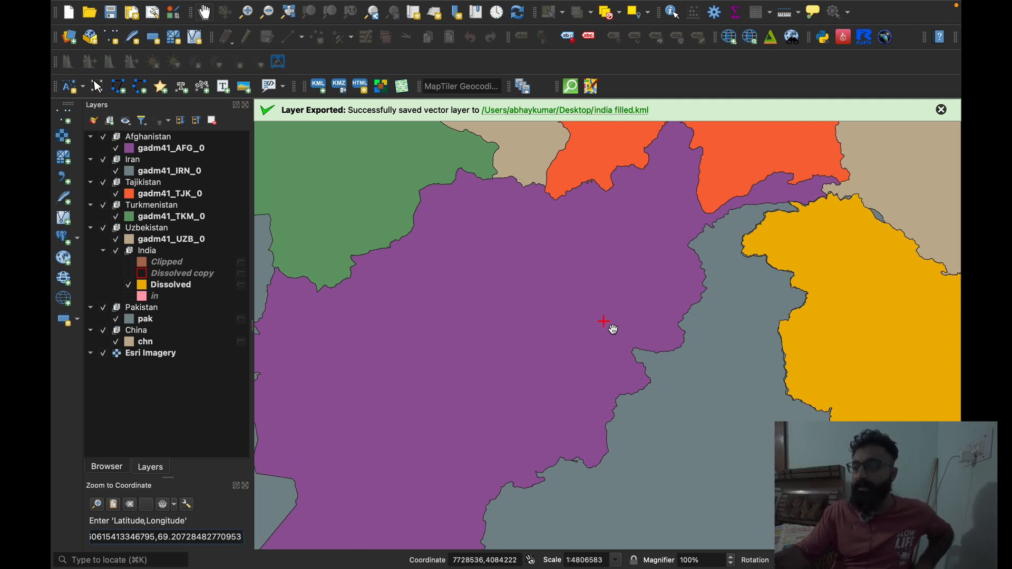
scroll(613, 328, down, 1)
scroll(613, 329, down, 1)
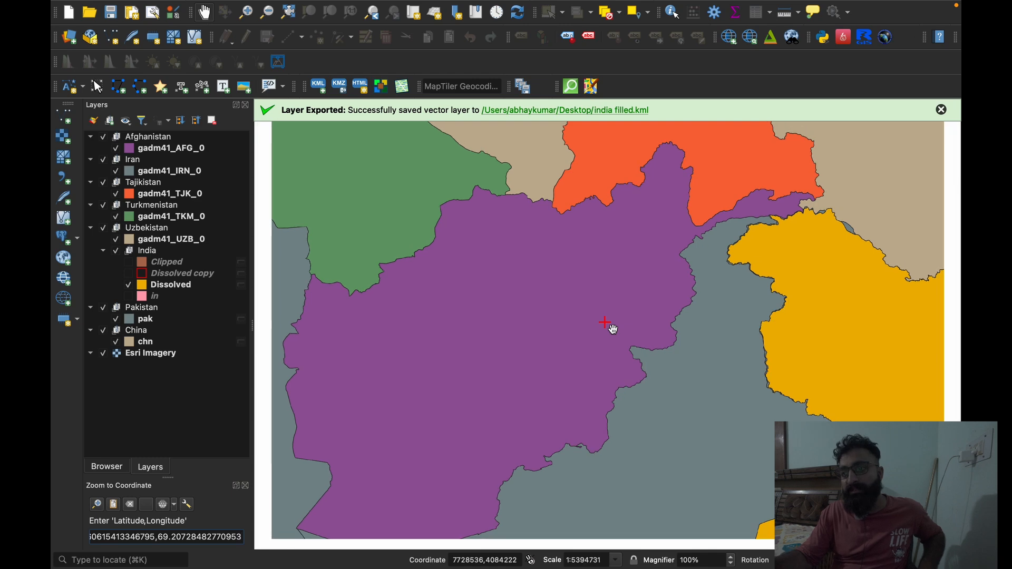
Search the plugin manager for lat lon and view the Lat Lon Tools plugin's details, leaving the plugin as it is
click(310, 8)
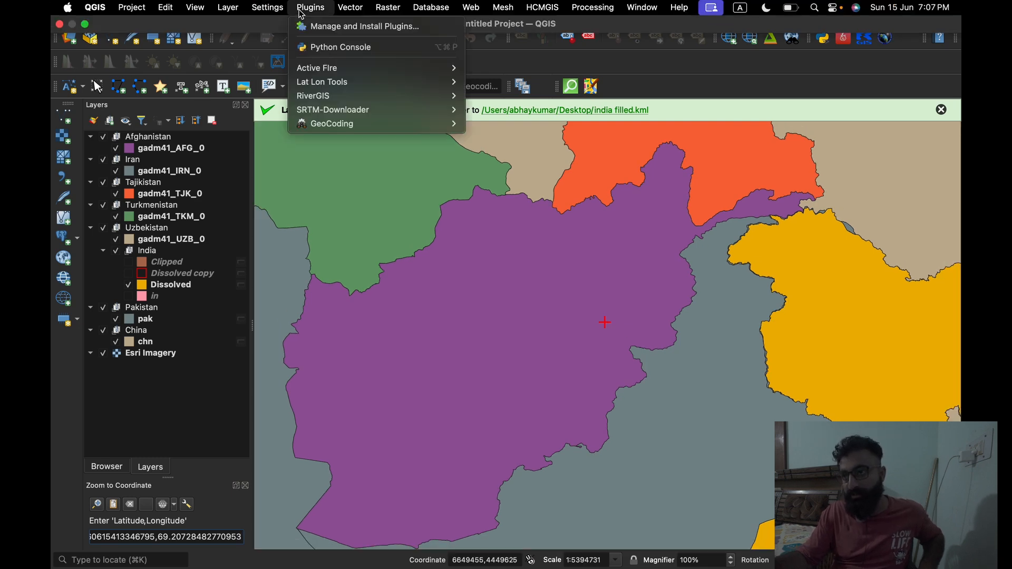
click(320, 27)
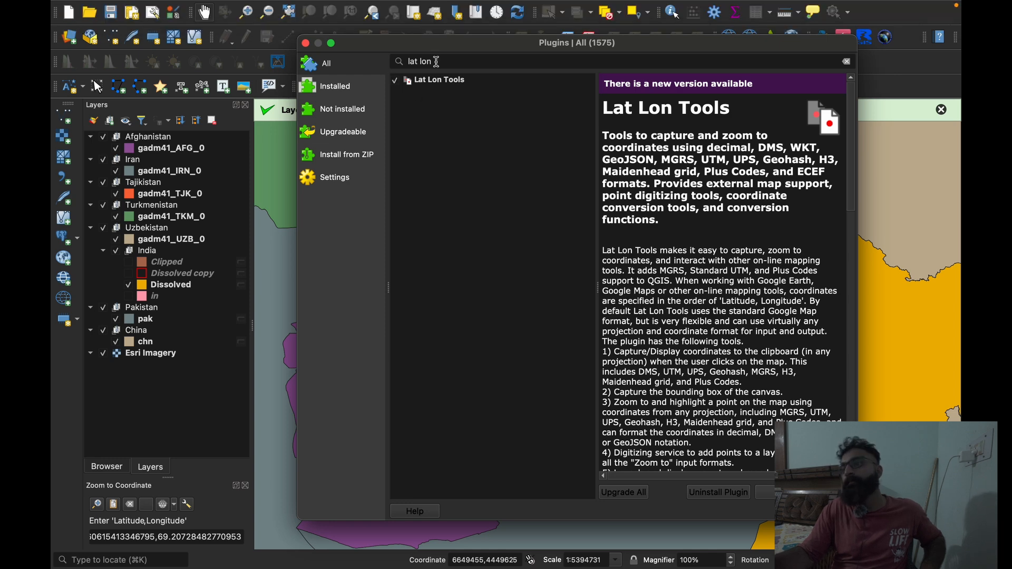
drag(436, 62, 399, 65)
text(lat)
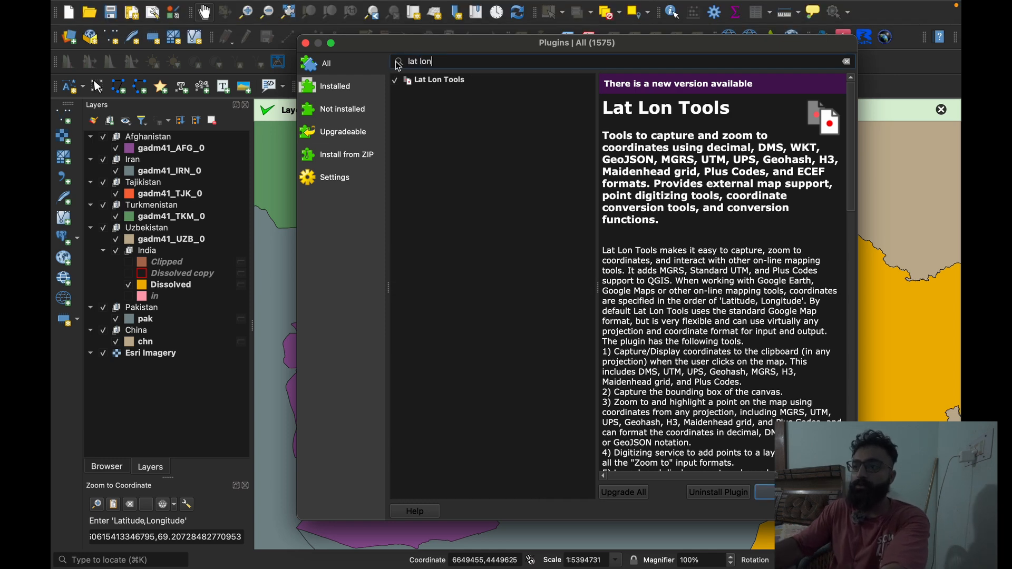
click(442, 82)
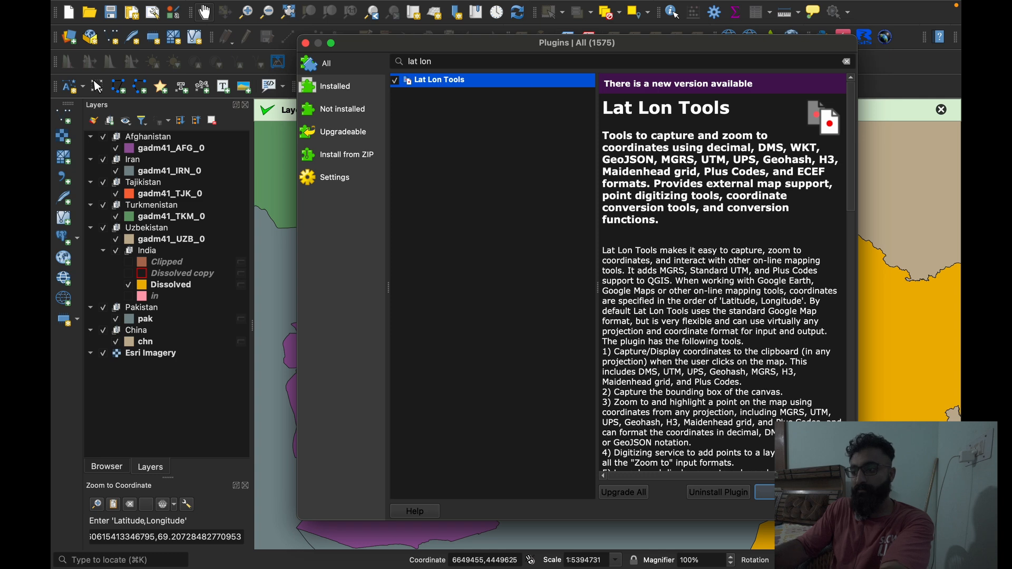
click(828, 511)
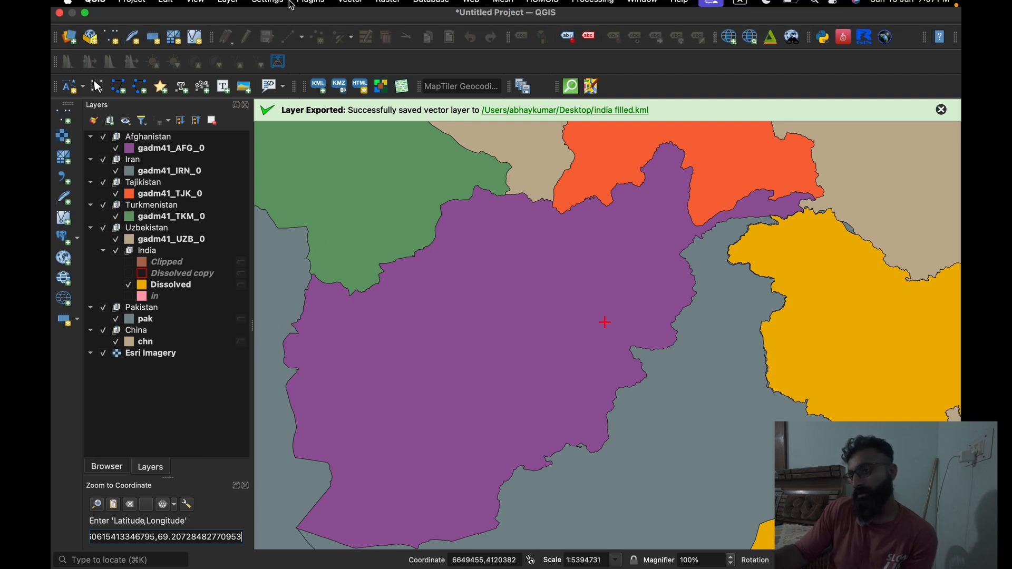
Open the Zoom To Coordinate tool of the Lat Lon Tools plugin
click(307, 7)
mouse_move(338, 85)
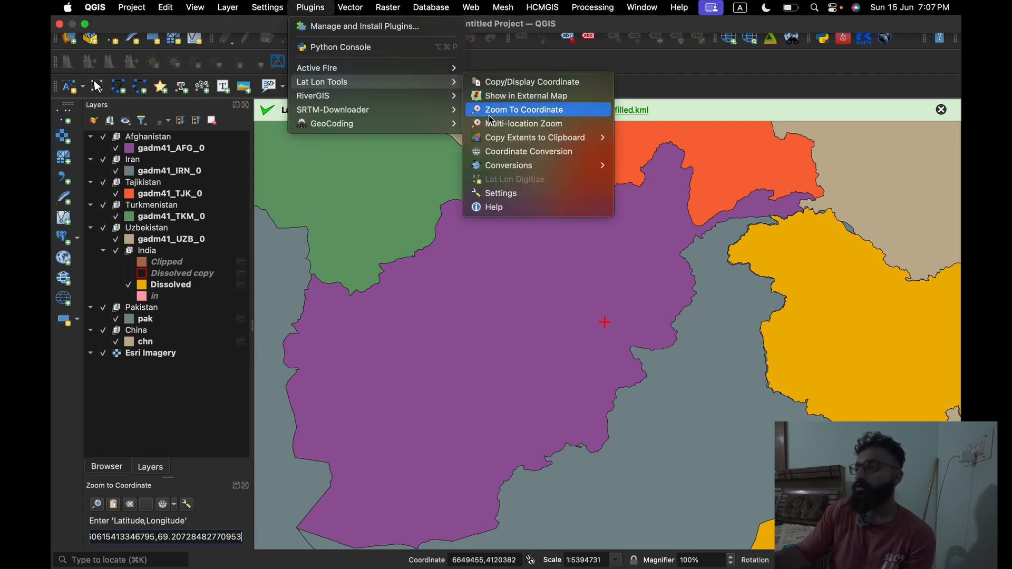
click(557, 111)
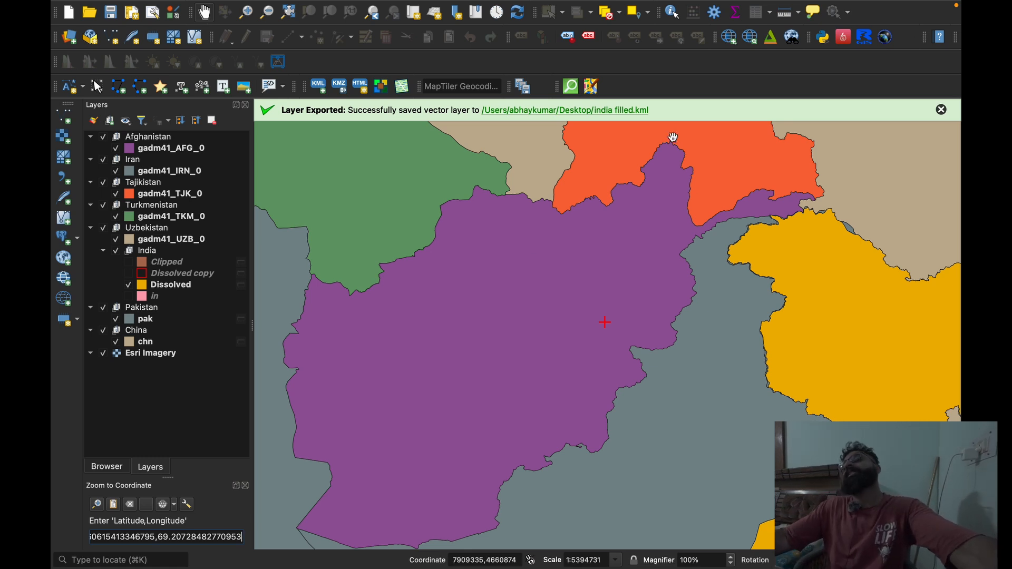
Create a temporary scratch layer named kabul with Point geometry in EPSG:4326 - WGS 84
mouse_move(361, 5)
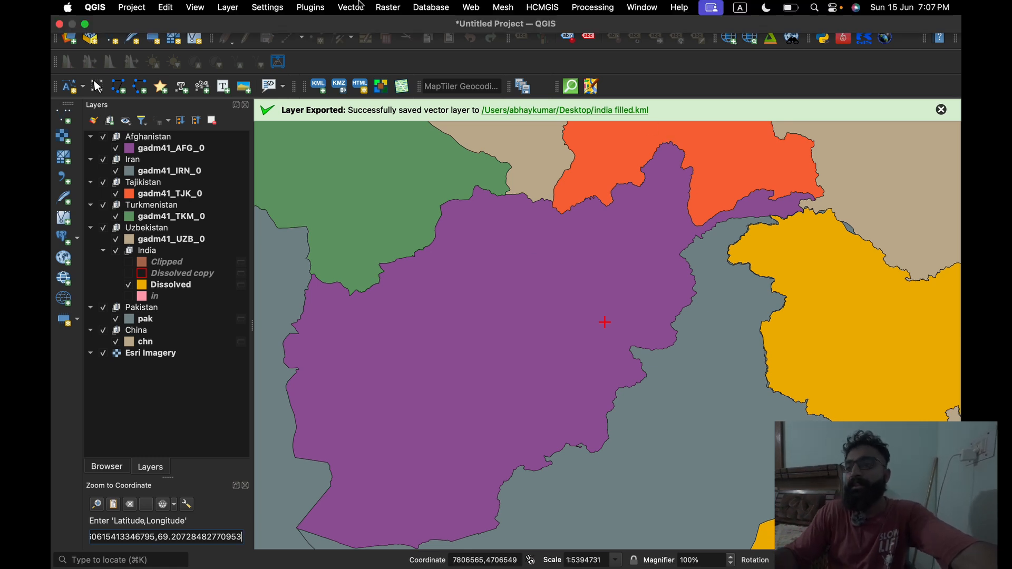
click(227, 9)
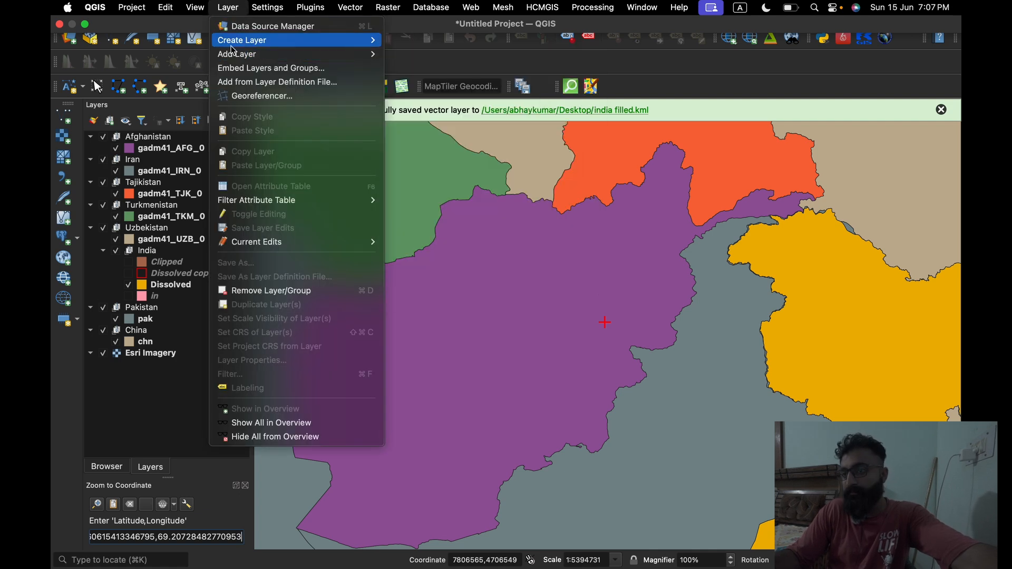
mouse_move(234, 43)
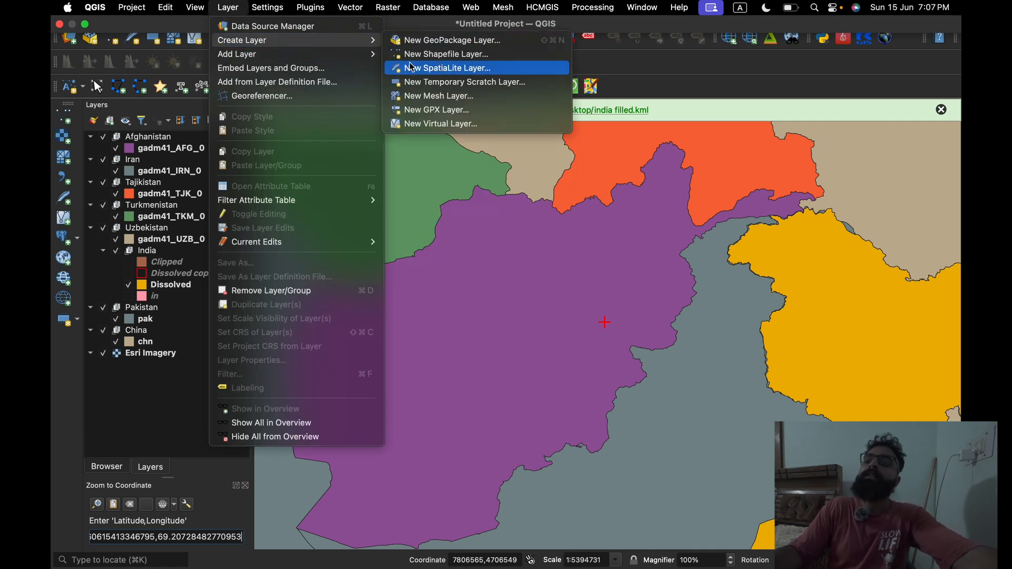
click(423, 82)
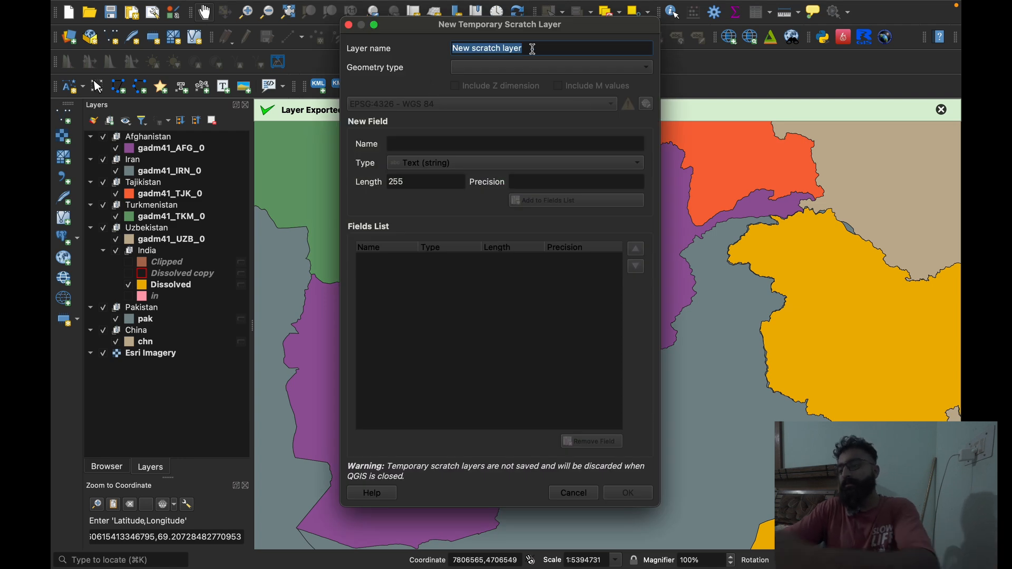
text(kabul)
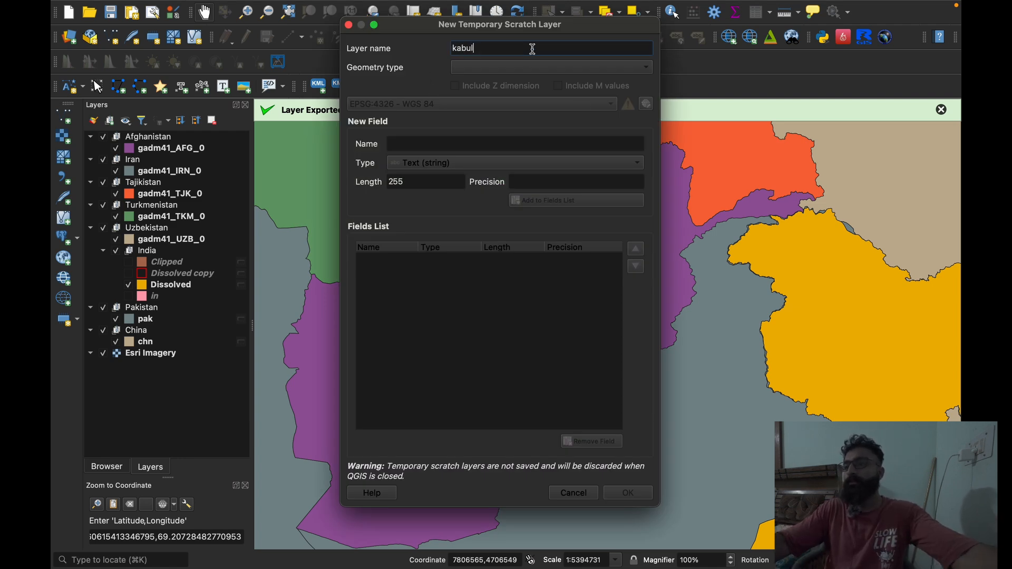
click(534, 67)
click(528, 84)
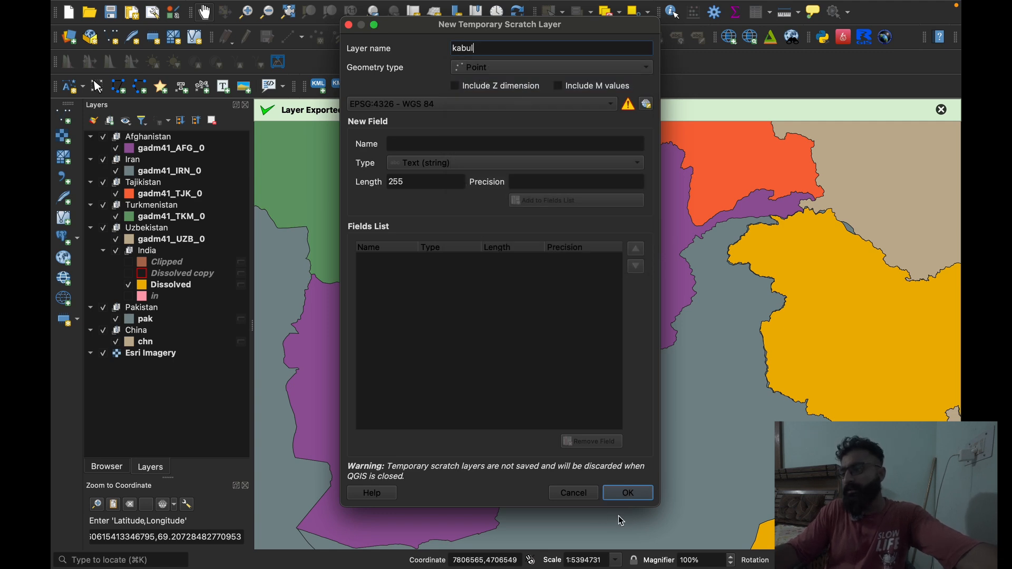
click(628, 494)
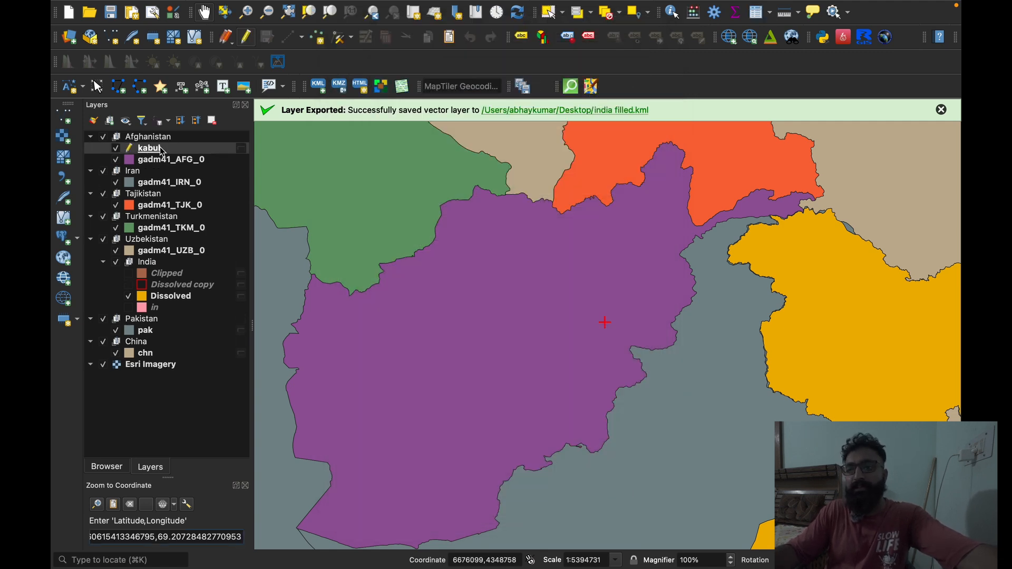
Move the kabul layer out of the Afghanistan group to the top of the layer order and check the available toolbars
drag(160, 149, 158, 136)
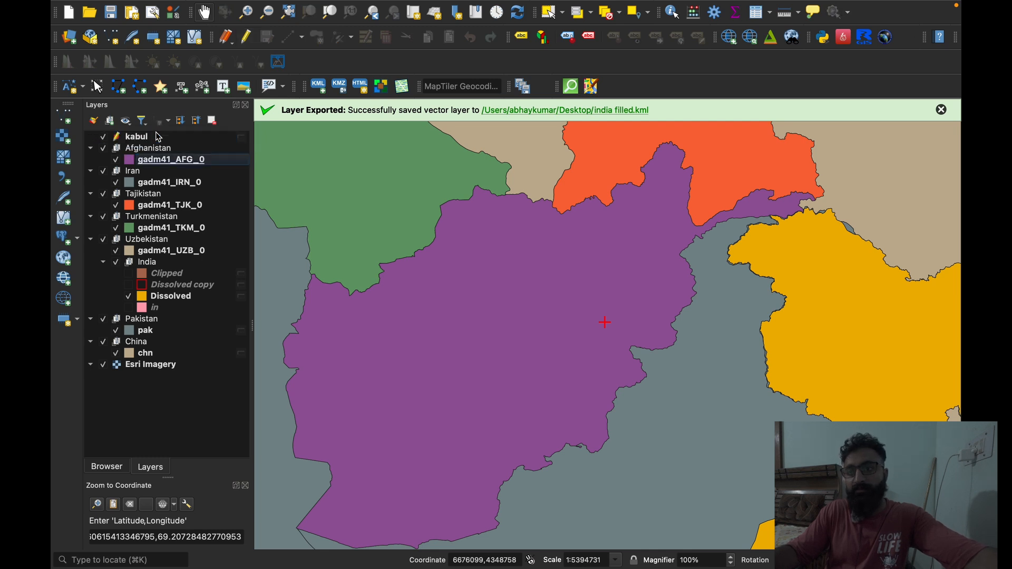
click(165, 139)
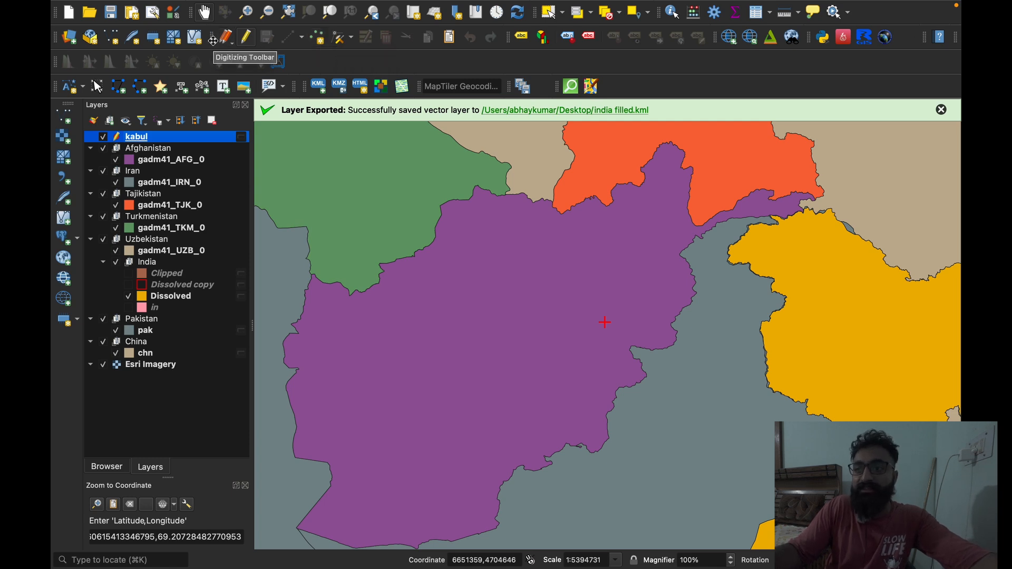
right_click(330, 62)
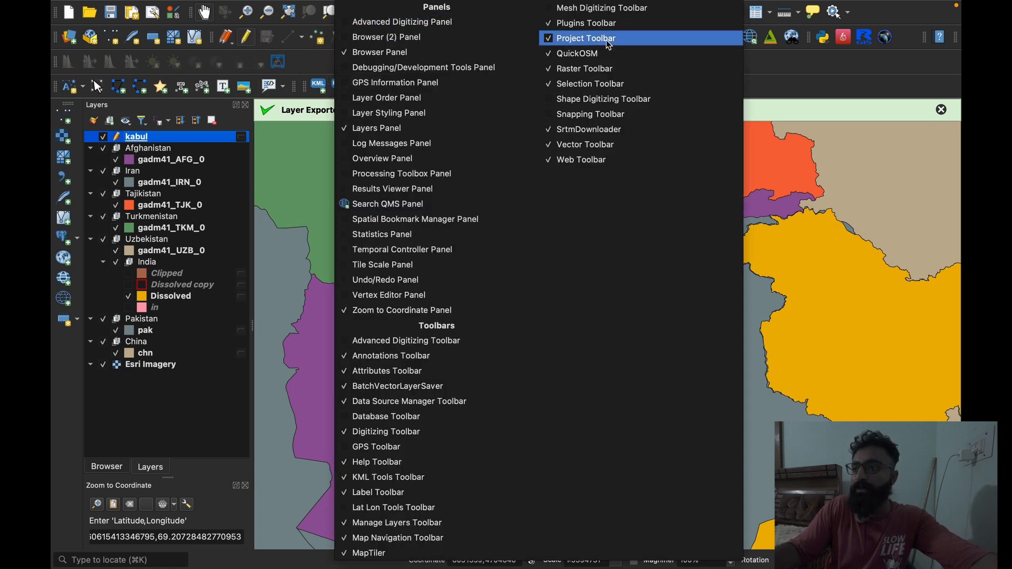
click(308, 69)
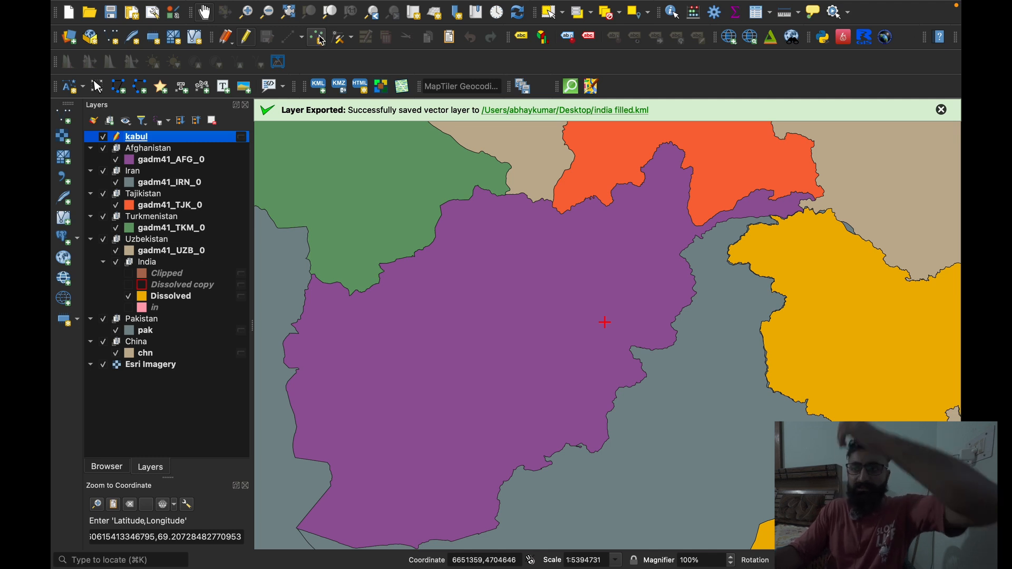
Add a point feature to the kabul layer exactly at the red coordinate crosshair in Afghanistan and check its placement
click(242, 38)
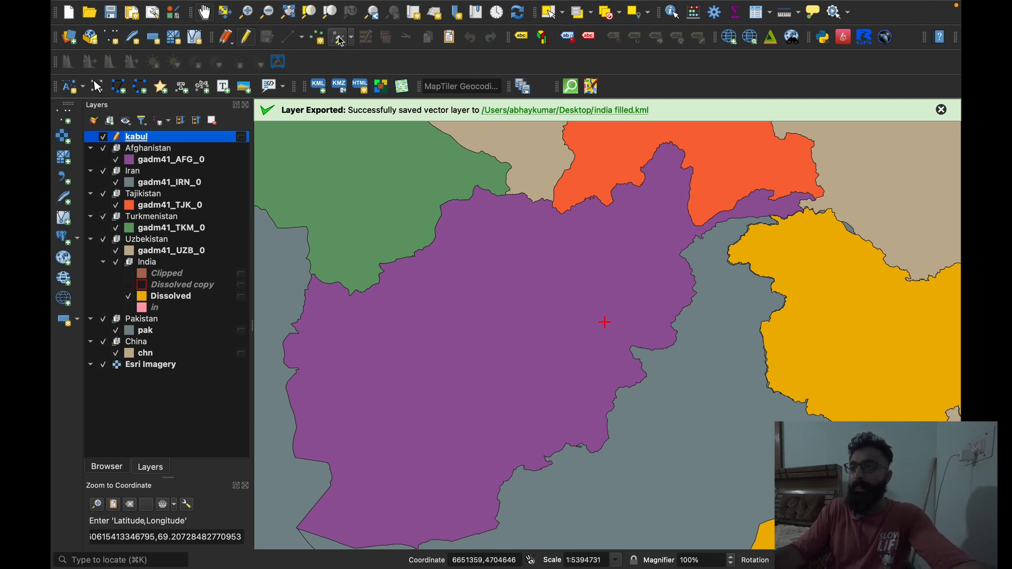
click(318, 38)
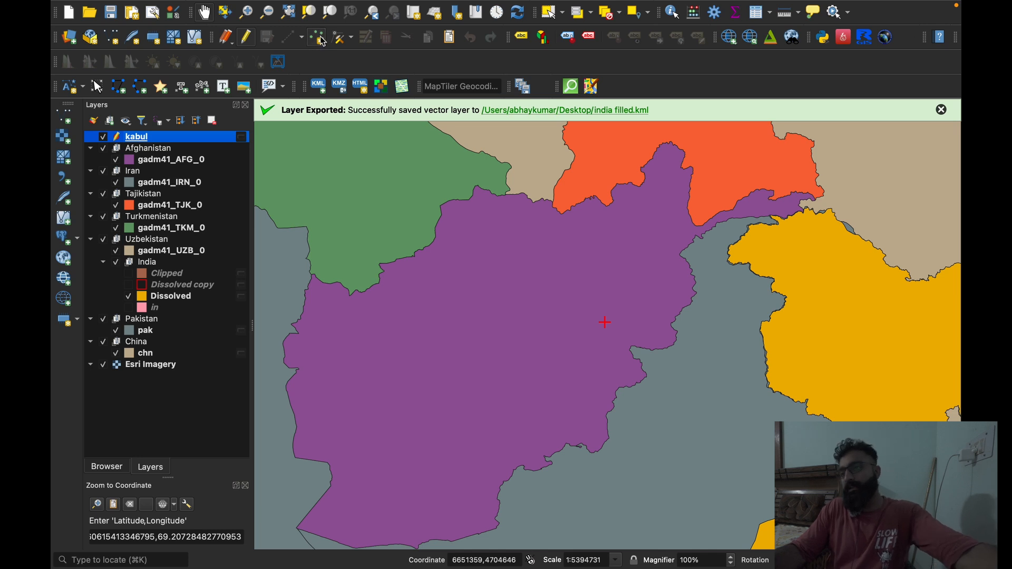
click(605, 322)
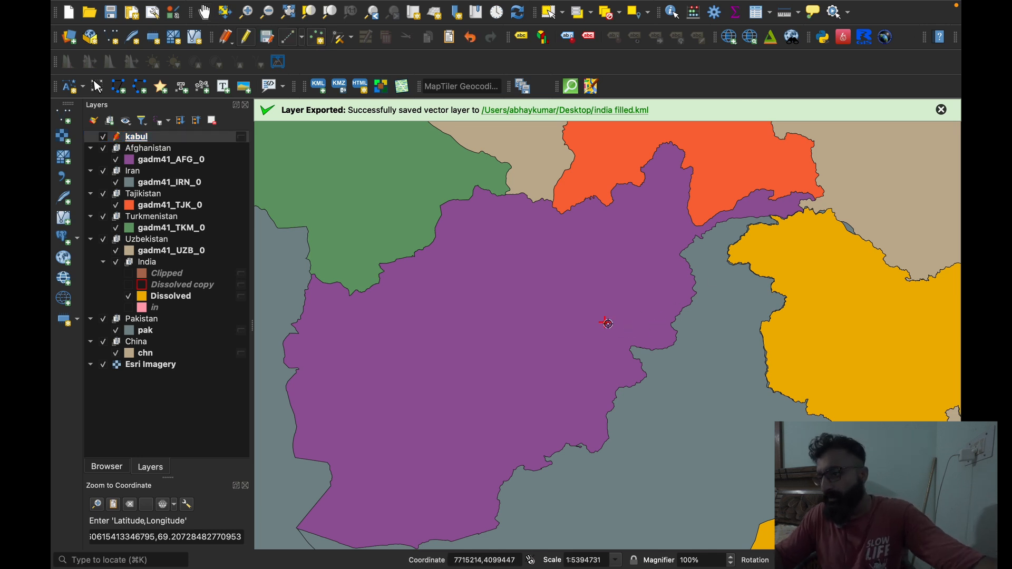
scroll(606, 322, up, 2)
scroll(606, 322, up, 2)
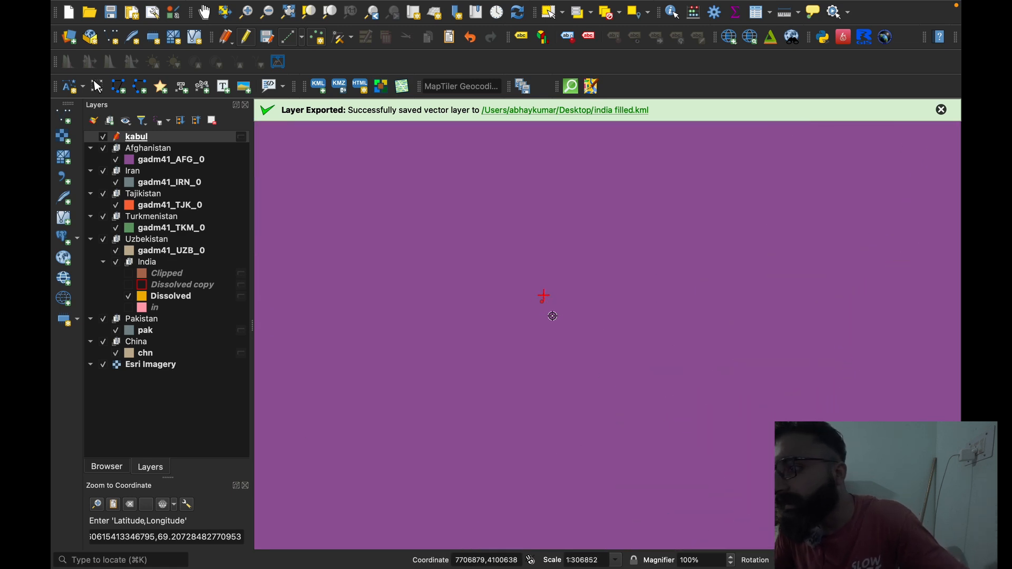
scroll(543, 307, down, 2)
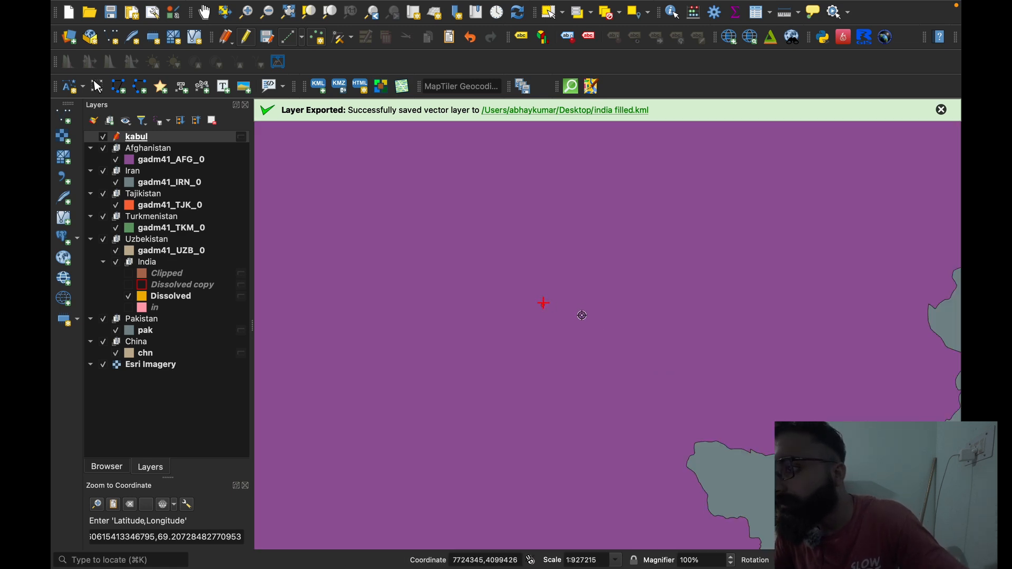
scroll(547, 313, down, 2)
scroll(548, 313, down, 1)
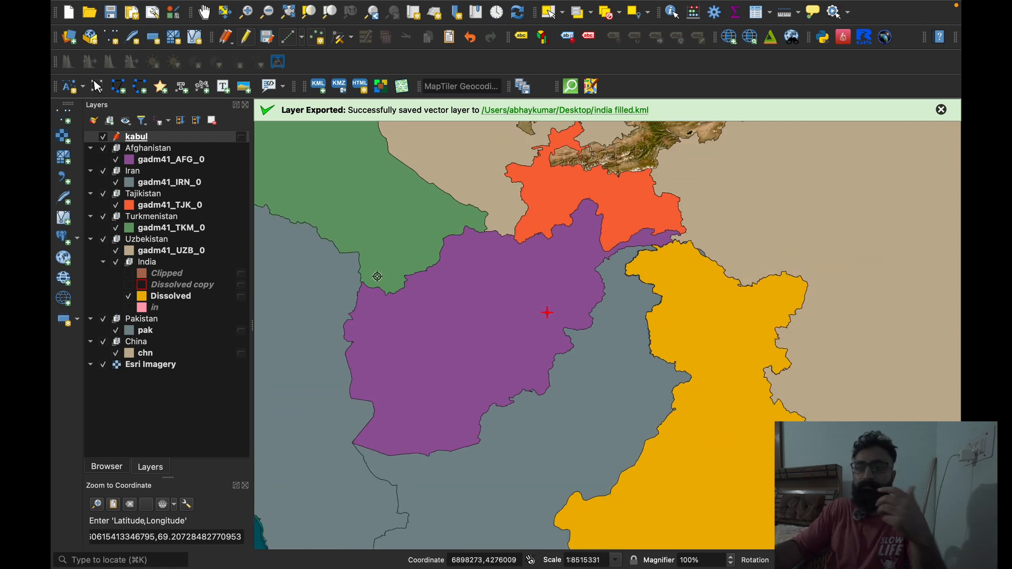
Set the kabul layer's marker size to 5 millimetres in its symbology
right_click(161, 137)
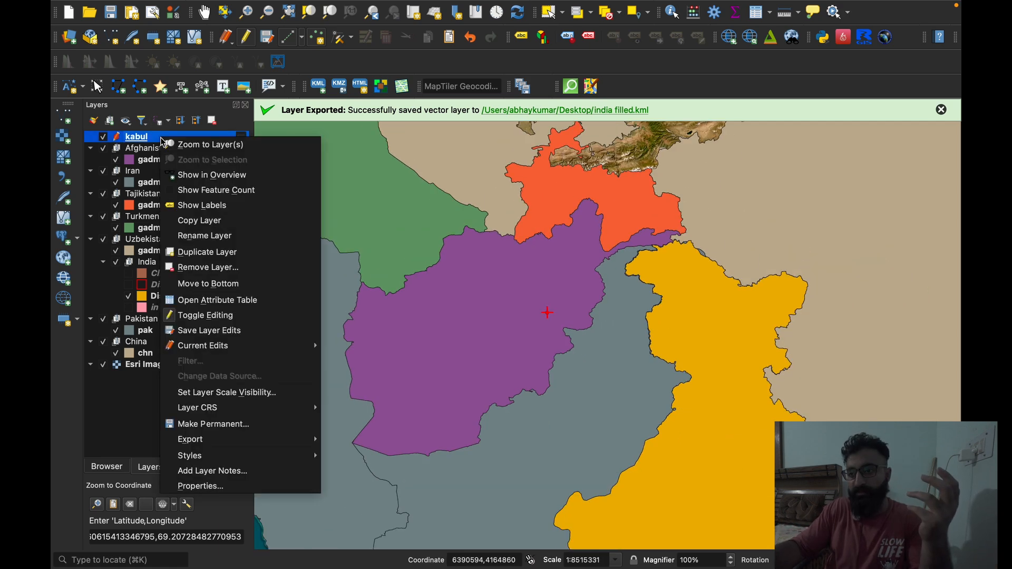
click(244, 488)
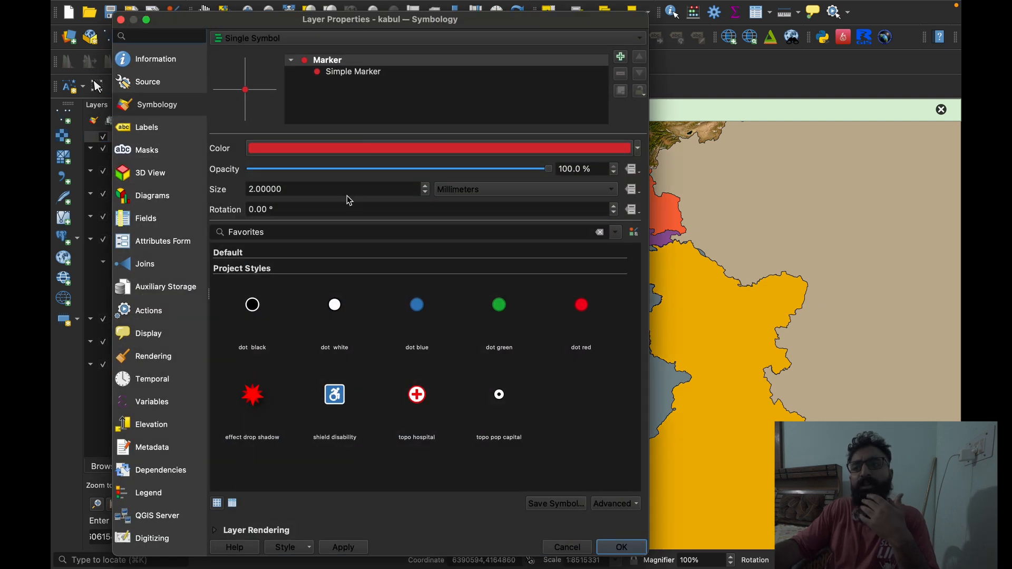
click(253, 189)
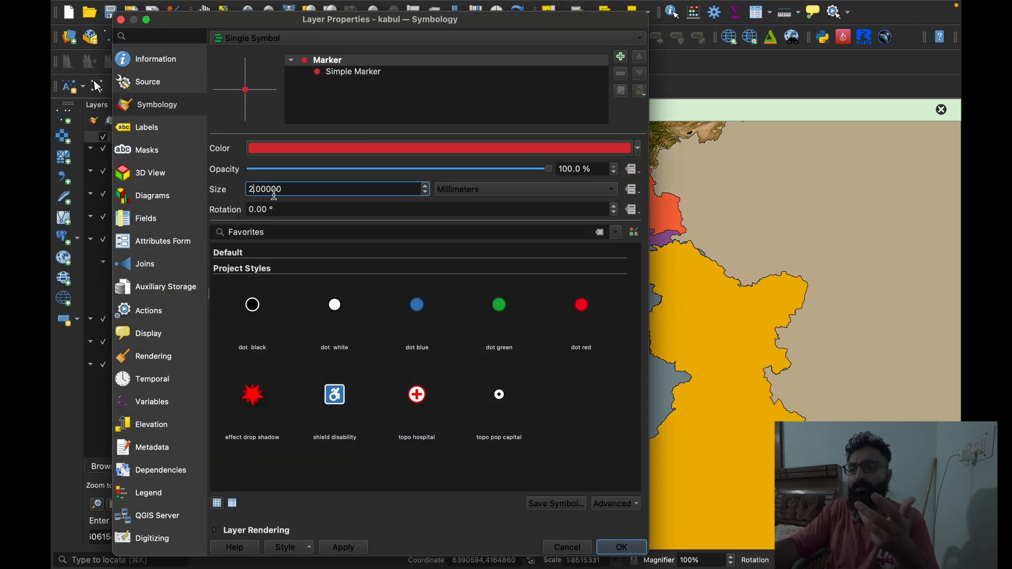
key(BackSpace)
text(5)
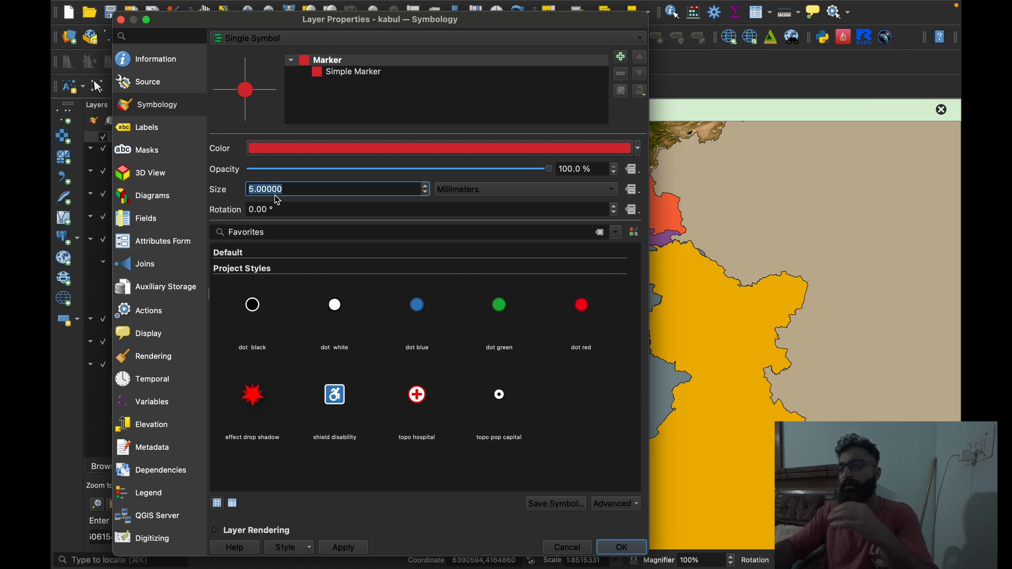
click(626, 547)
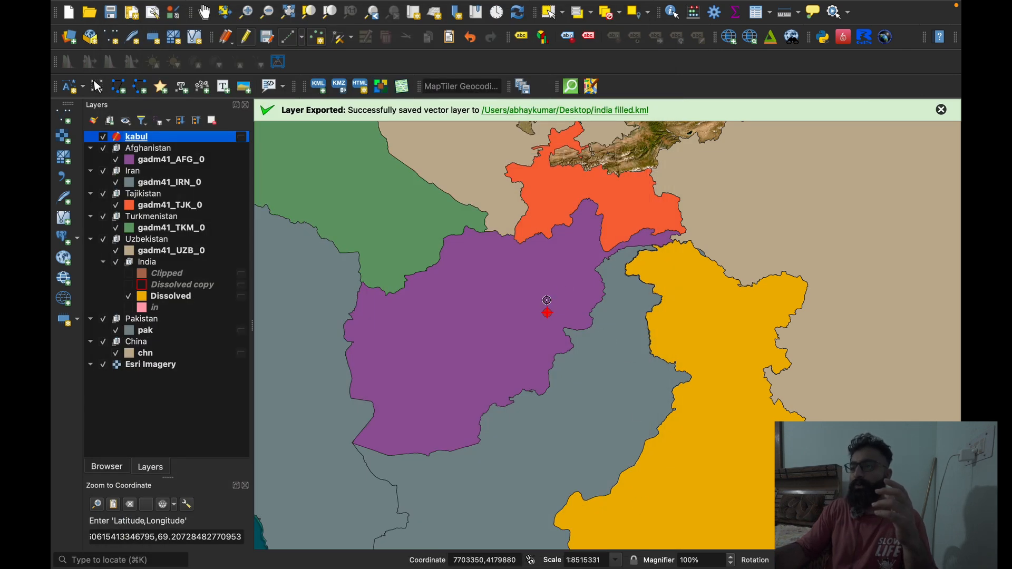
Close Zoom to Coordinate to clear its crosshair, and view the Kabul point up close
click(246, 487)
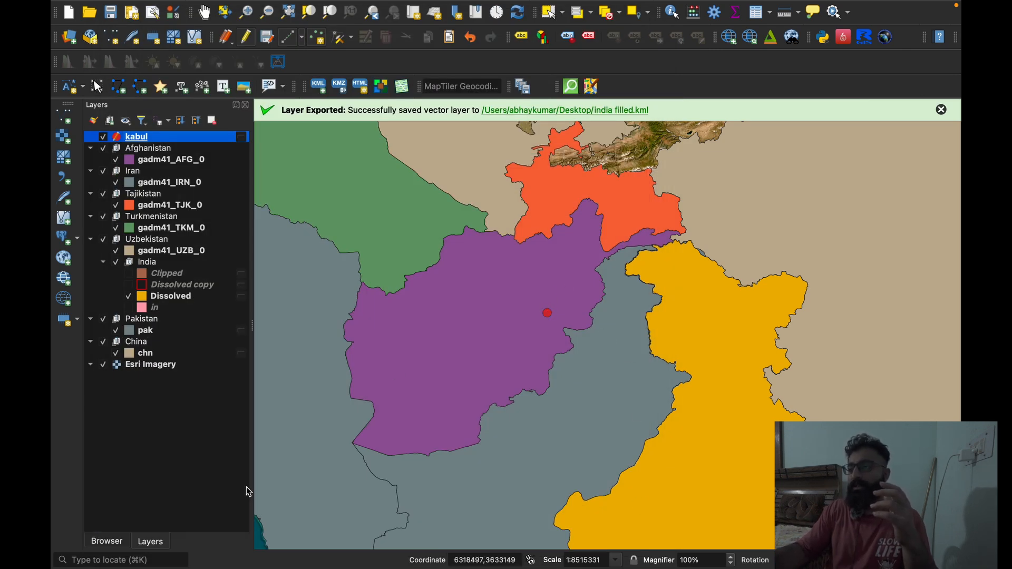
scroll(568, 325, up, 2)
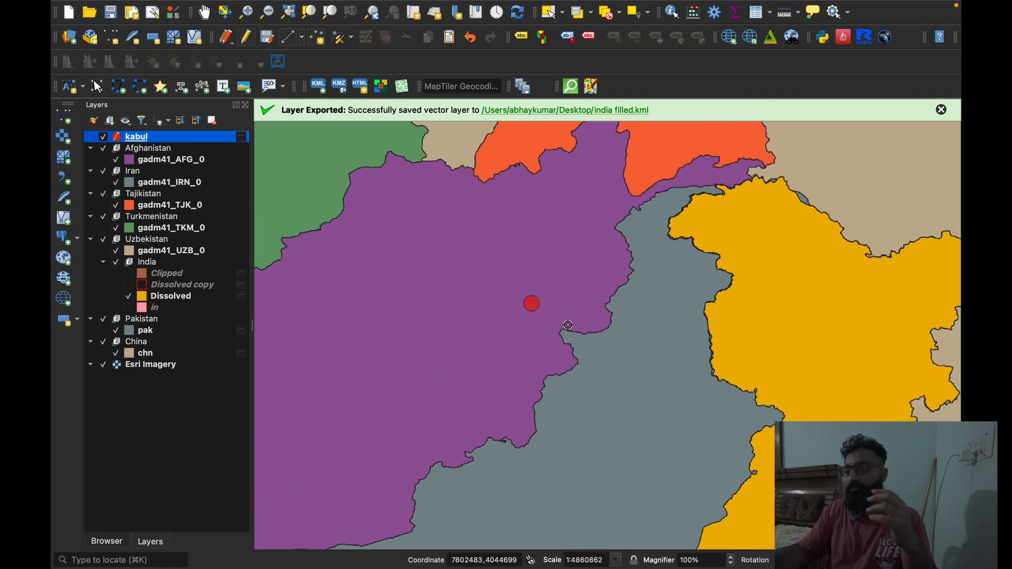
Examine the whole set of mapped countries from Iran to China around the Kabul point
scroll(534, 324, down, 4)
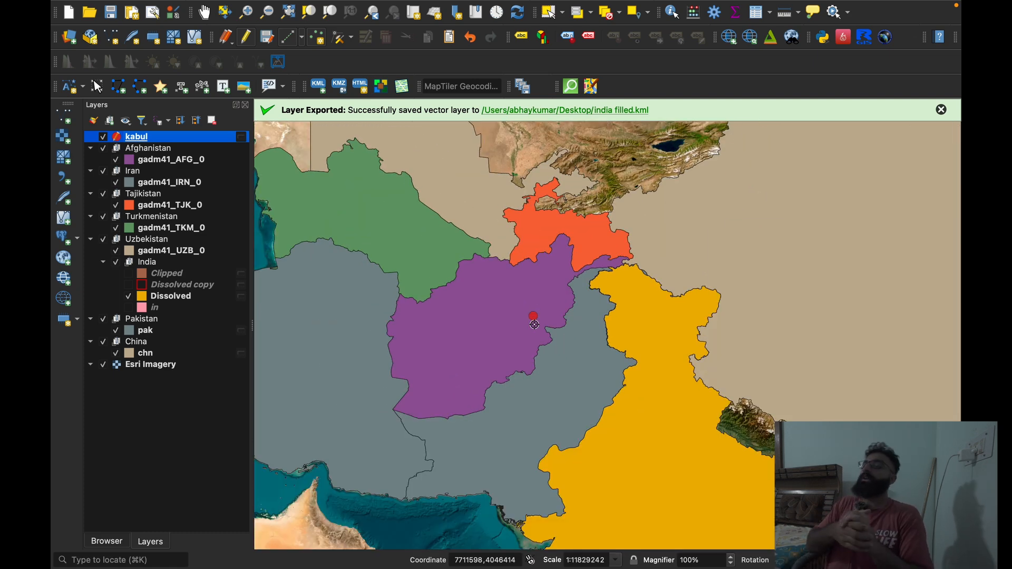
click(515, 297)
click(769, 215)
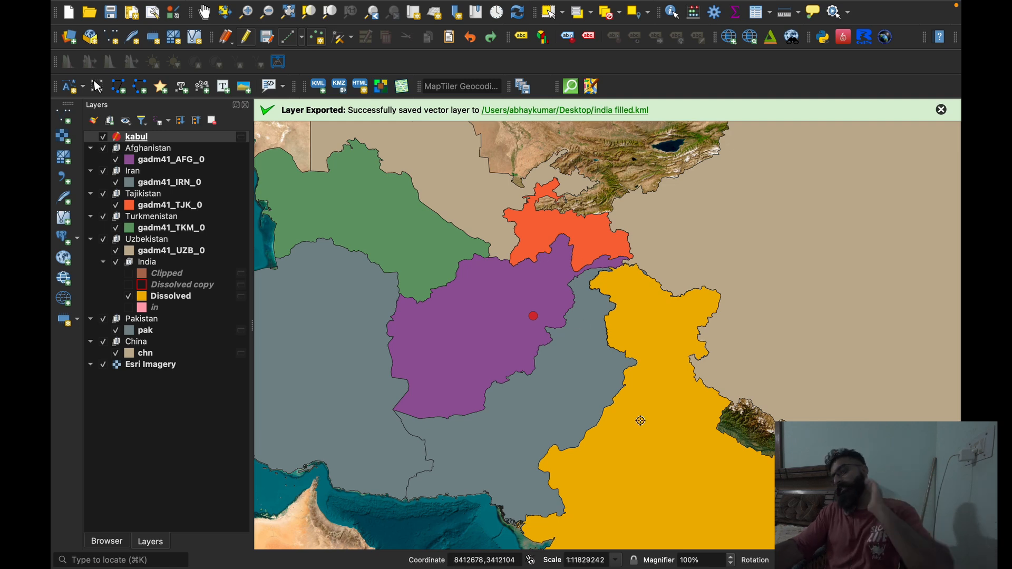
scroll(641, 420, down, 2)
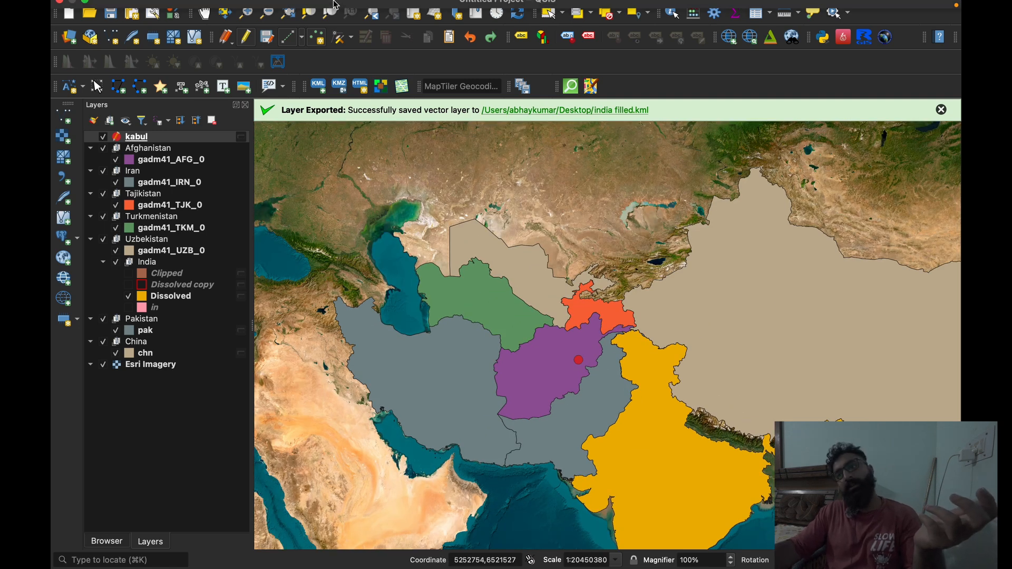
drag(530, 387, 472, 326)
scroll(609, 381, down, 1)
scroll(608, 382, down, 1)
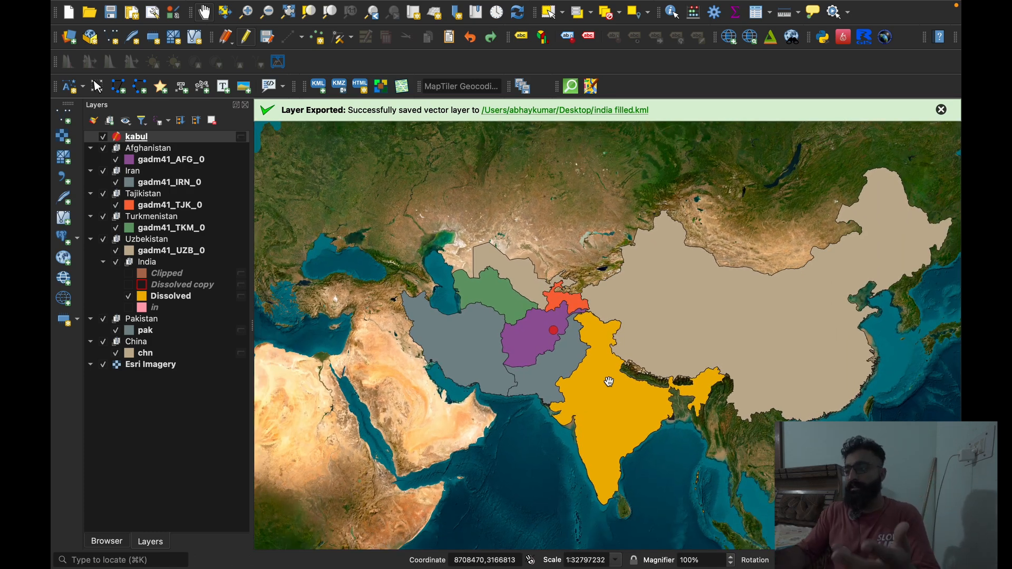
drag(693, 354, 592, 366)
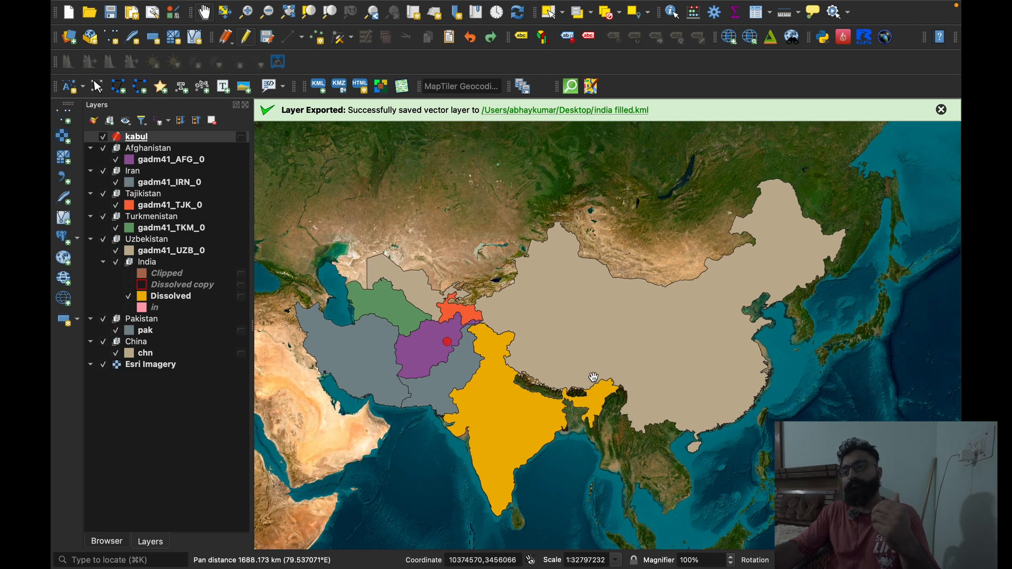
scroll(594, 377, down, 1)
drag(569, 403, 597, 393)
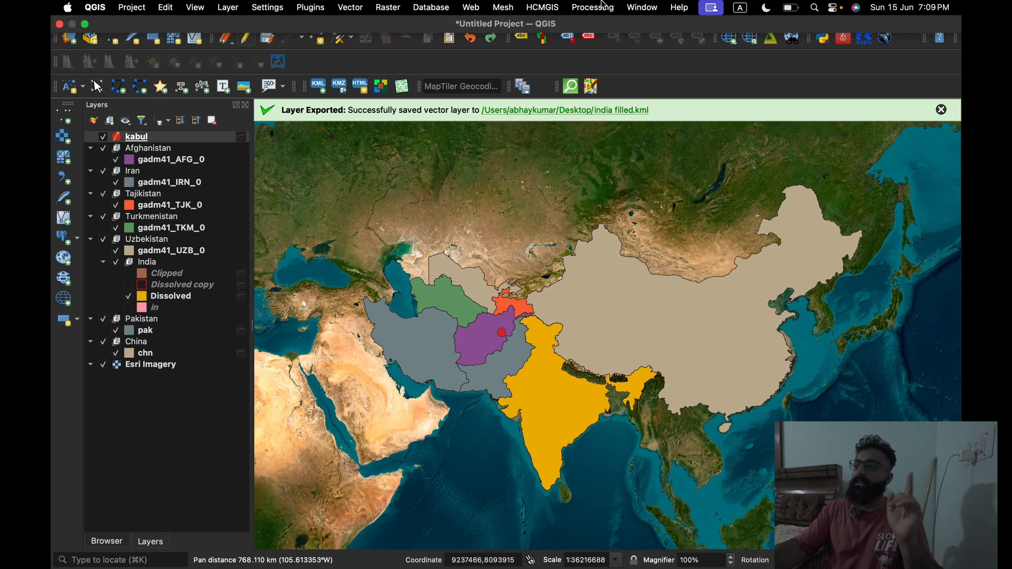
Show the Processing Toolbox and locate the Export layer(s) information algorithm under Layer tools
click(593, 7)
click(595, 32)
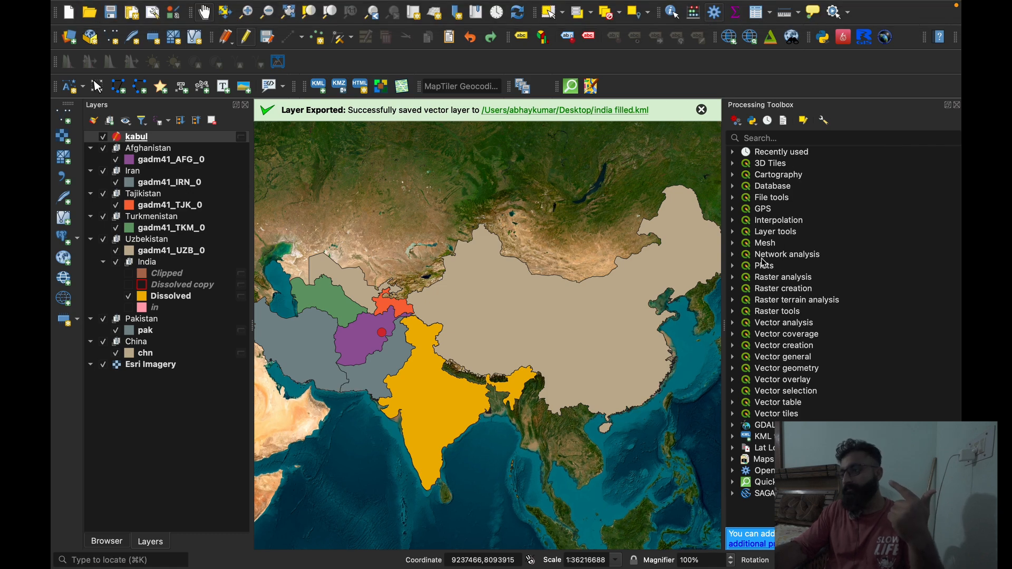
double_click(759, 235)
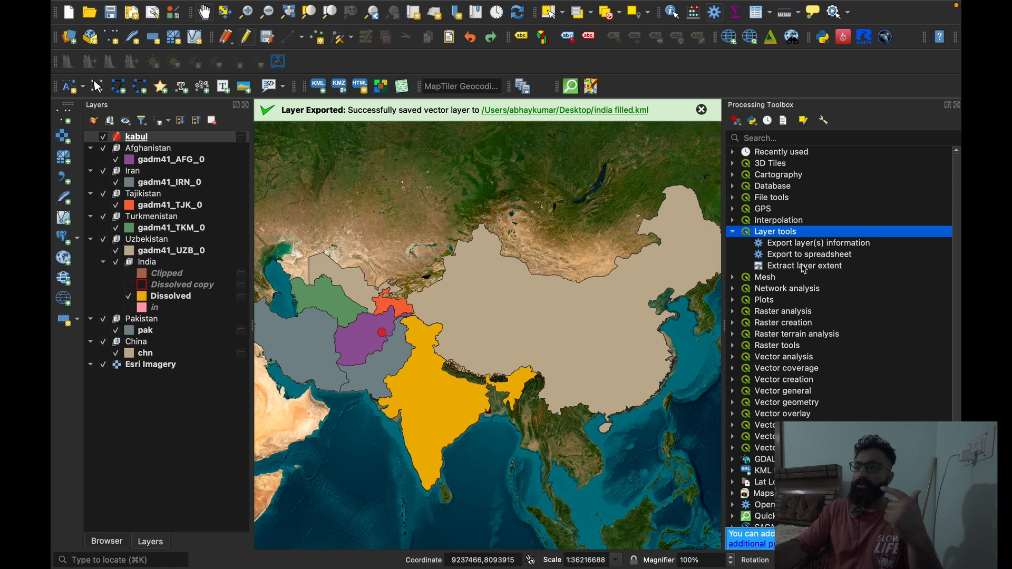
click(779, 247)
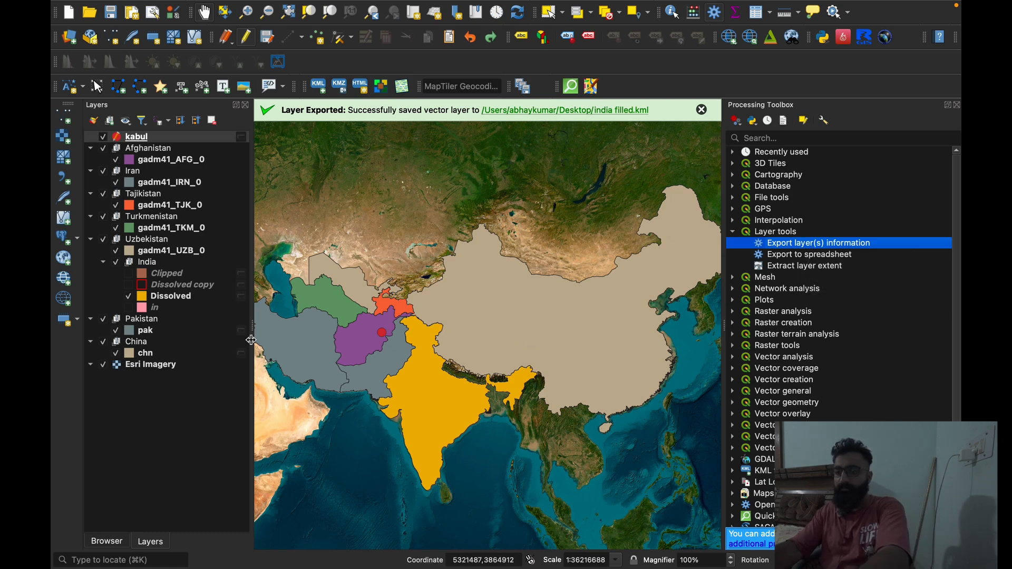
Widen the Layers panel and view the mapped countries at a continental scale
drag(255, 326, 476, 331)
scroll(617, 338, down, 2)
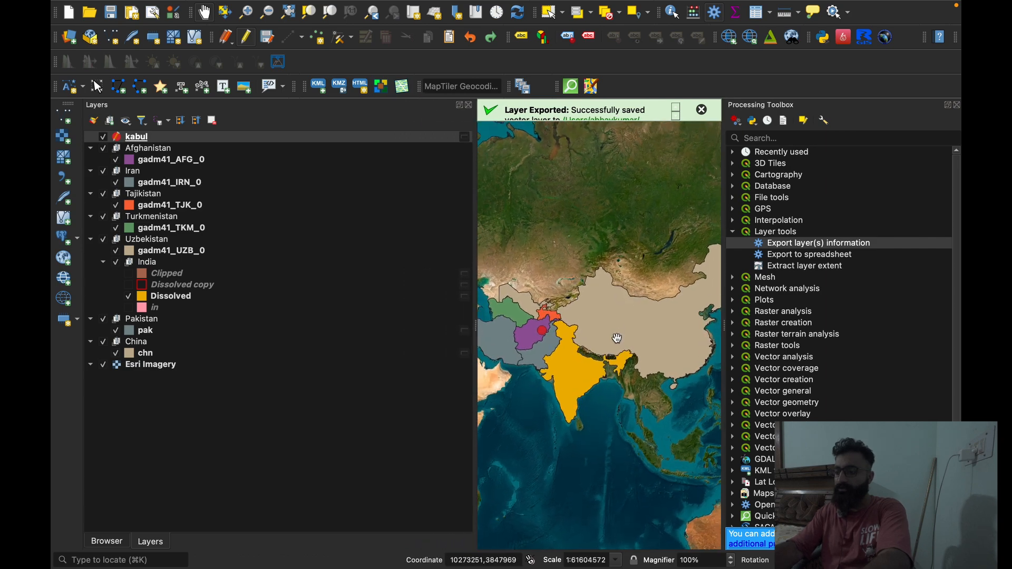
scroll(617, 338, up, 1)
scroll(616, 338, down, 2)
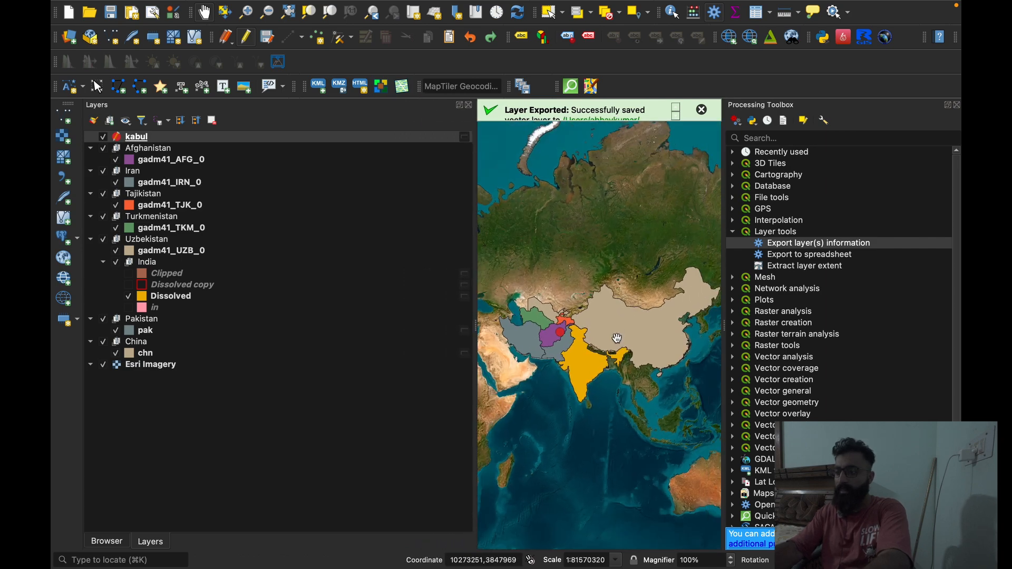
drag(627, 337, 624, 337)
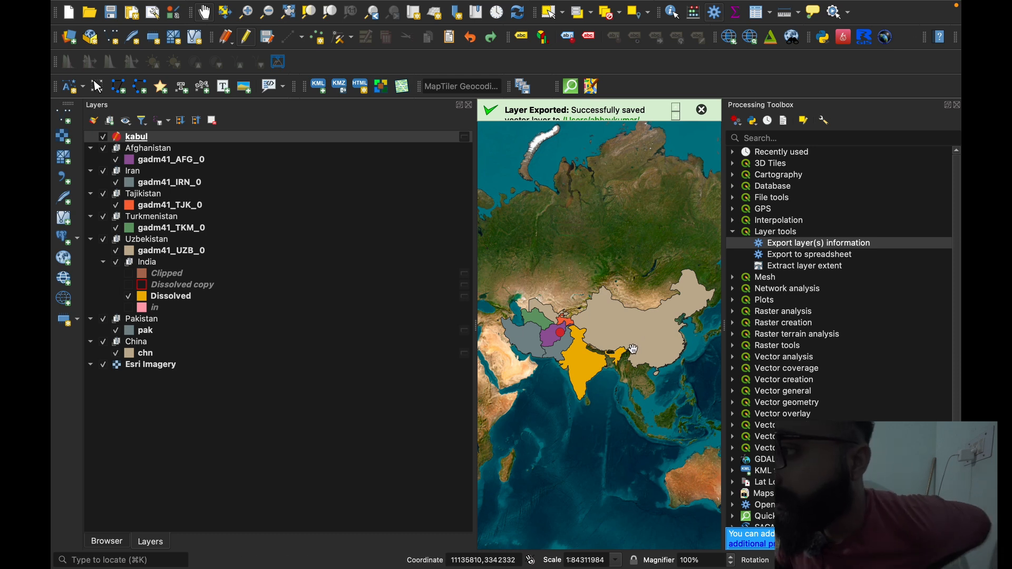
drag(638, 342, 628, 349)
scroll(628, 349, up, 2)
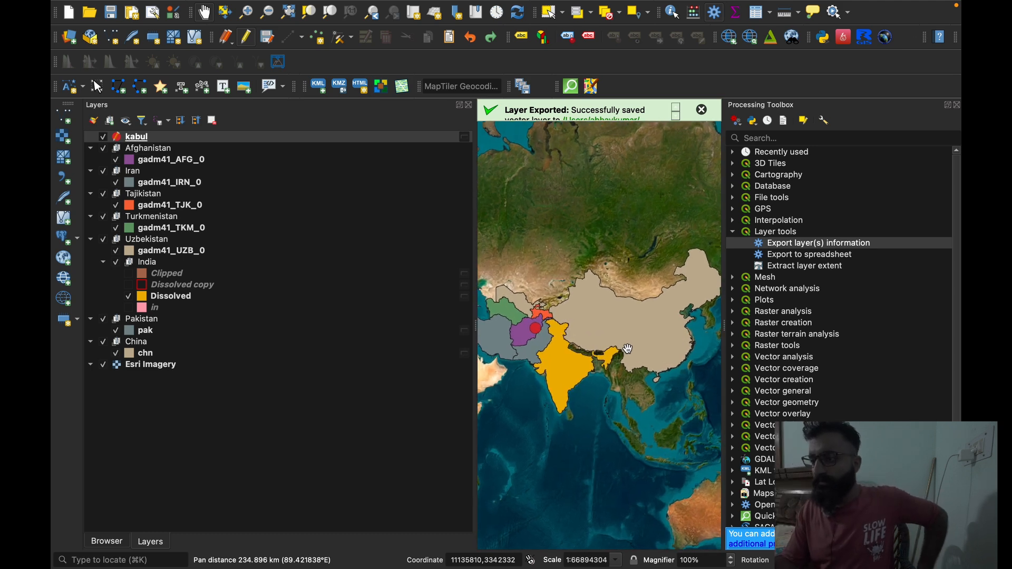
drag(629, 349, 626, 350)
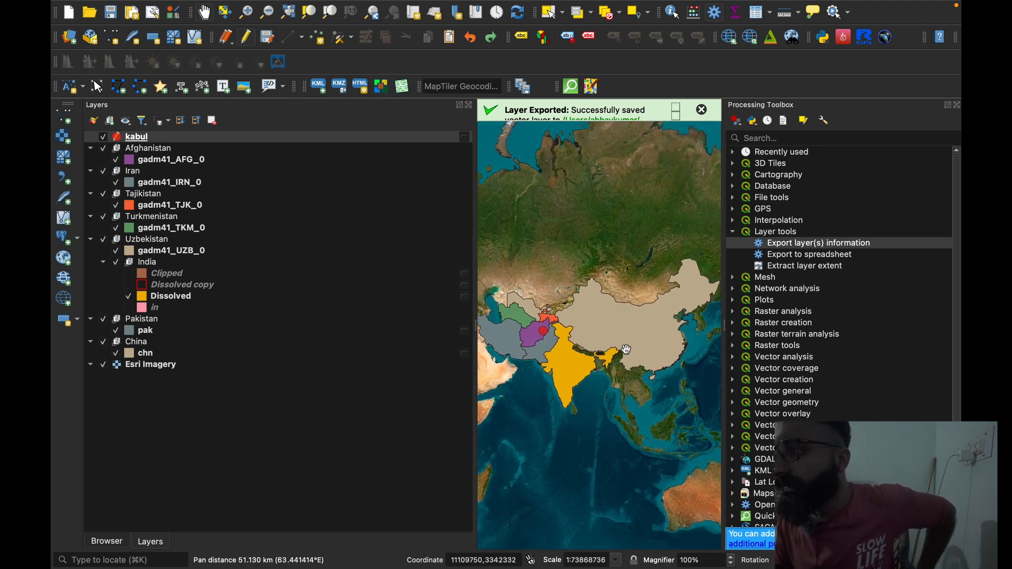
scroll(626, 349, down, 1)
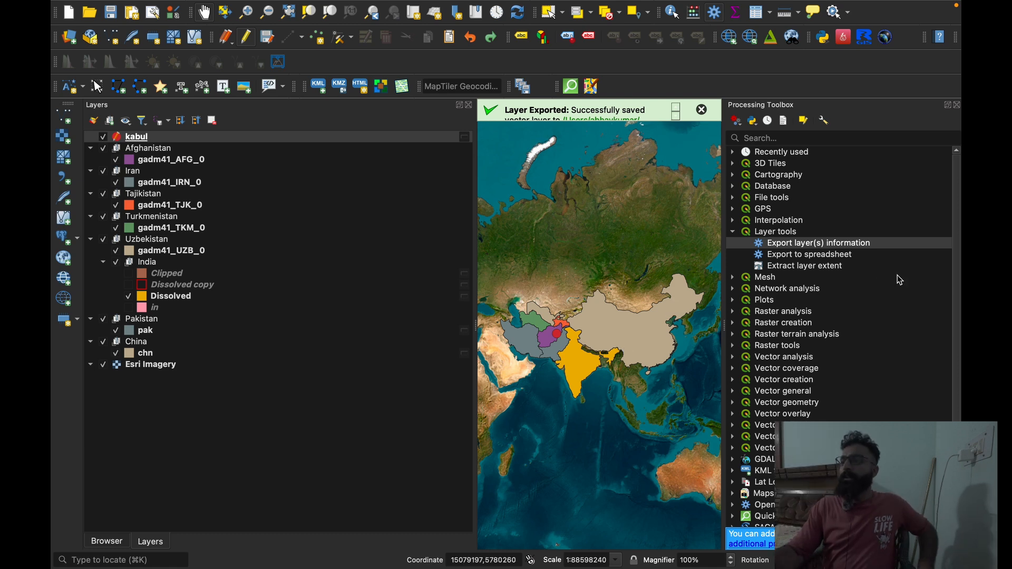
Start the Export layer(s) information algorithm and include the chn layer among its input layers
double_click(845, 246)
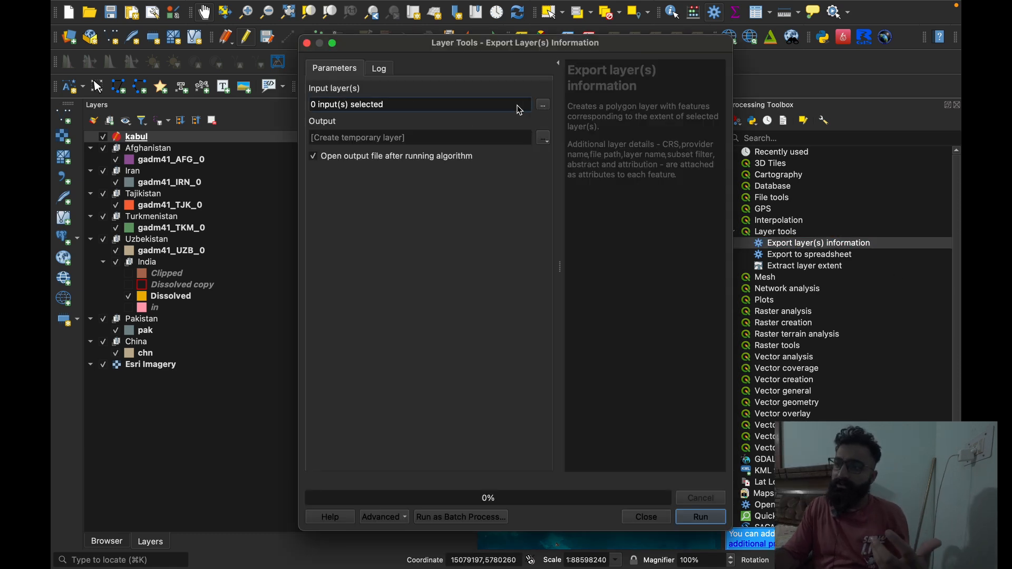
click(543, 108)
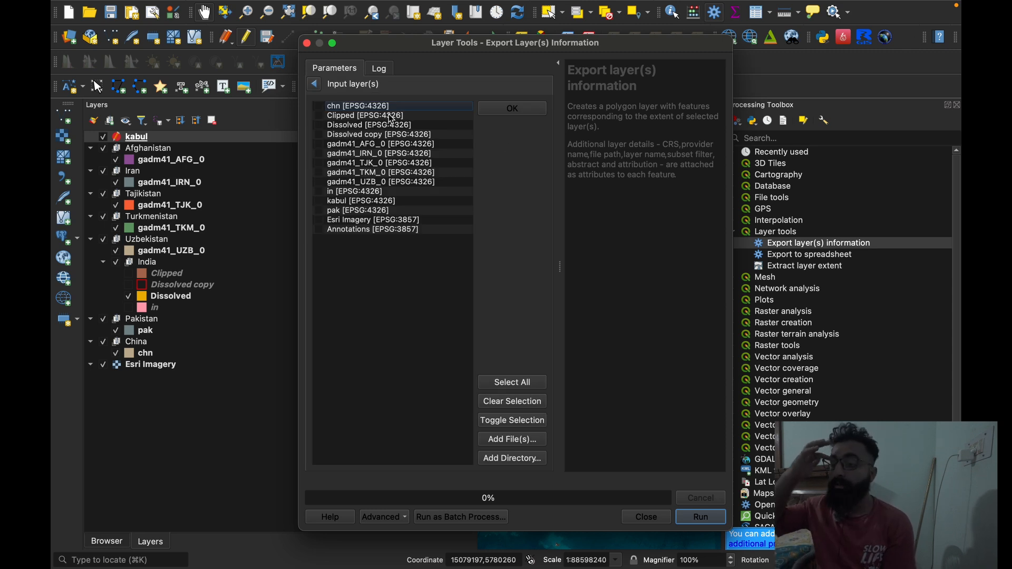
click(319, 107)
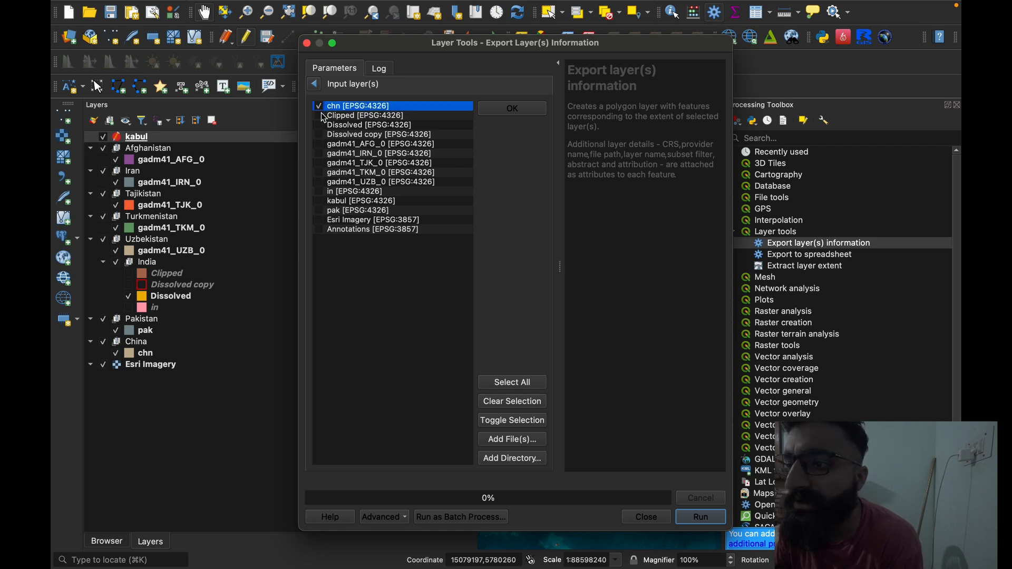
Remove the Clipped, Dissolved copy and in layers from the India group
click(158, 286)
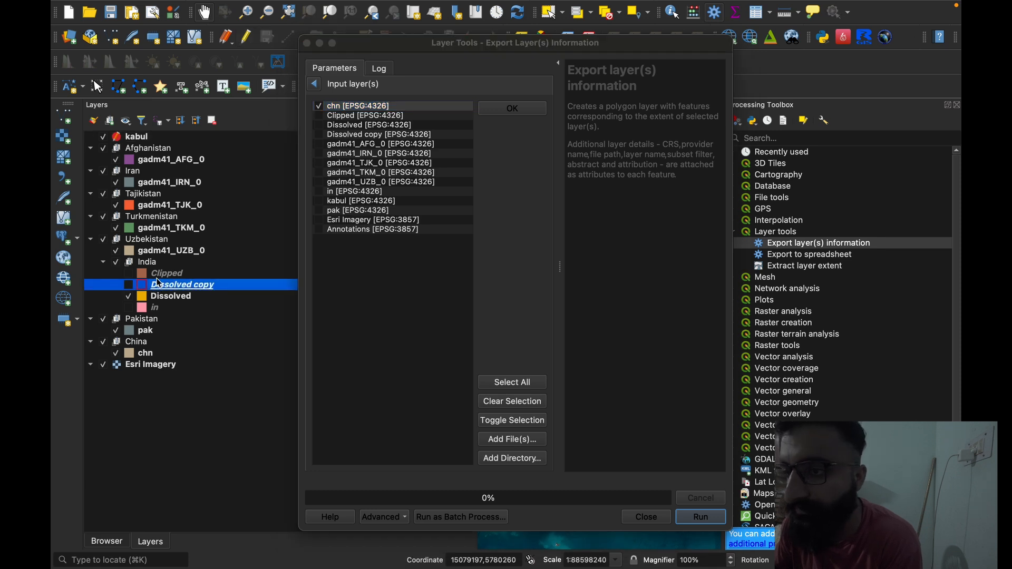
shift+click(156, 270)
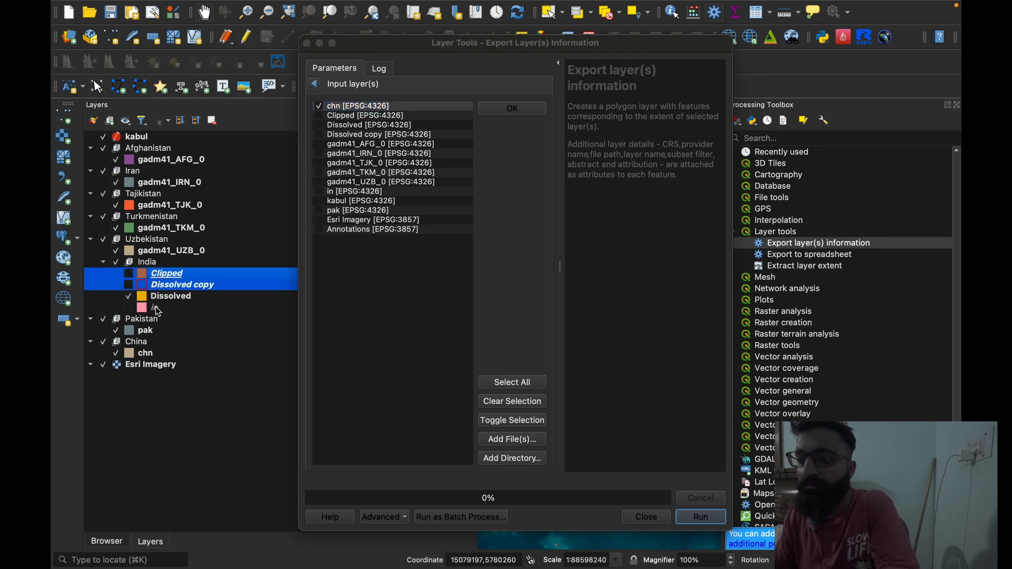
super+click(157, 307)
right_click(170, 273)
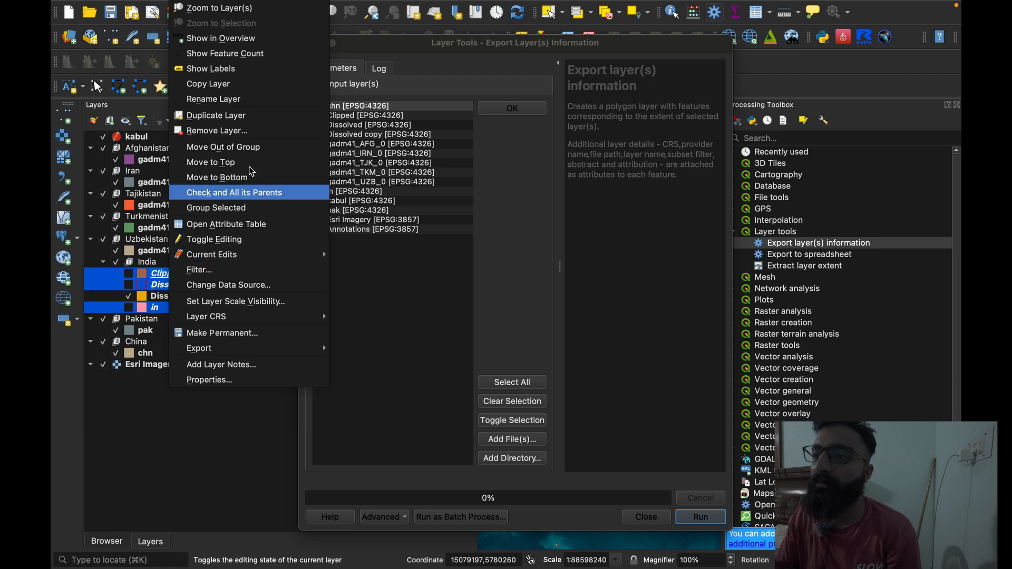
click(278, 133)
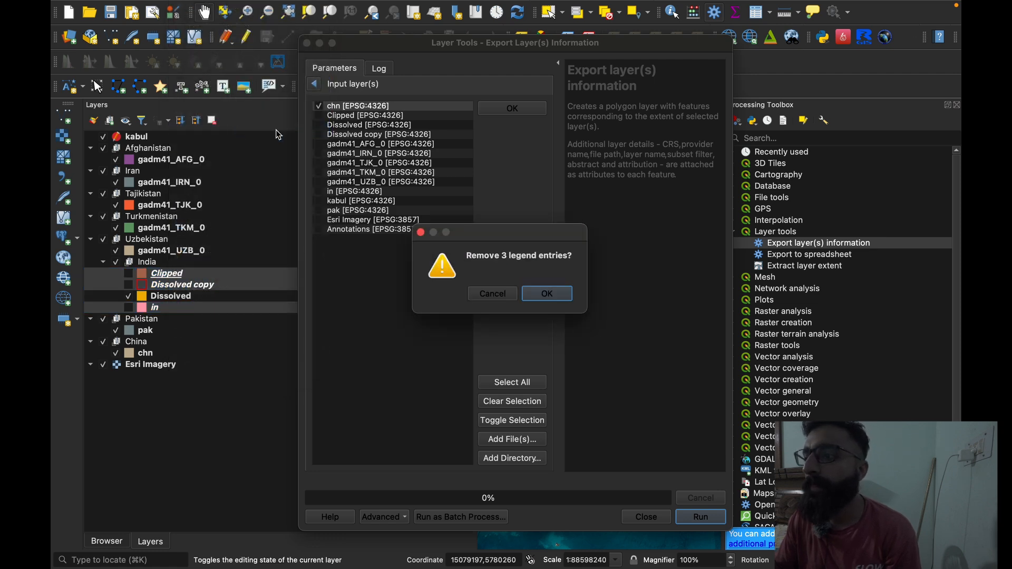
click(557, 296)
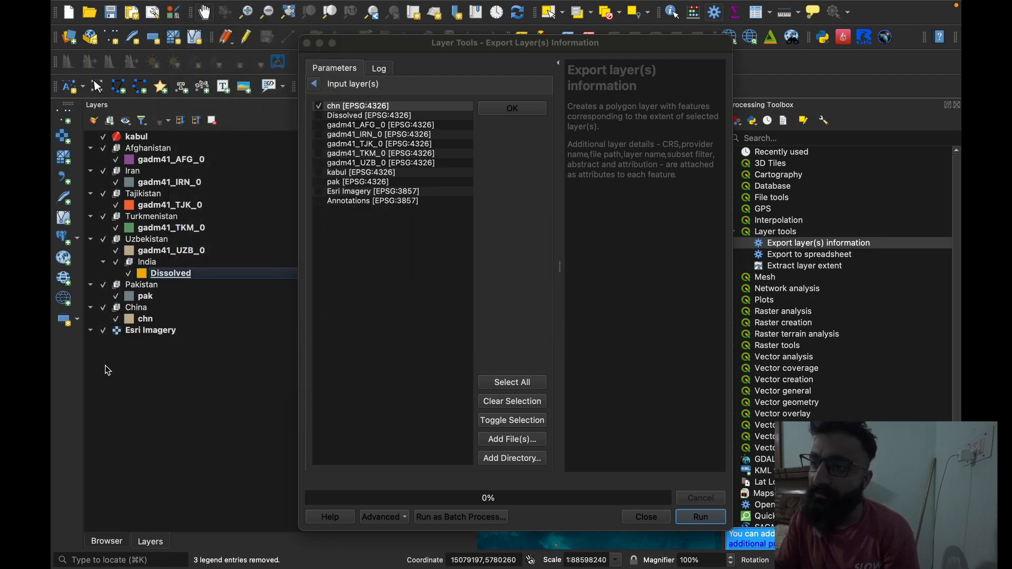
Include all remaining layers, with Esri Imagery and Annotations, as inputs and try to run Export layer(s) information
click(319, 115)
click(318, 125)
click(318, 135)
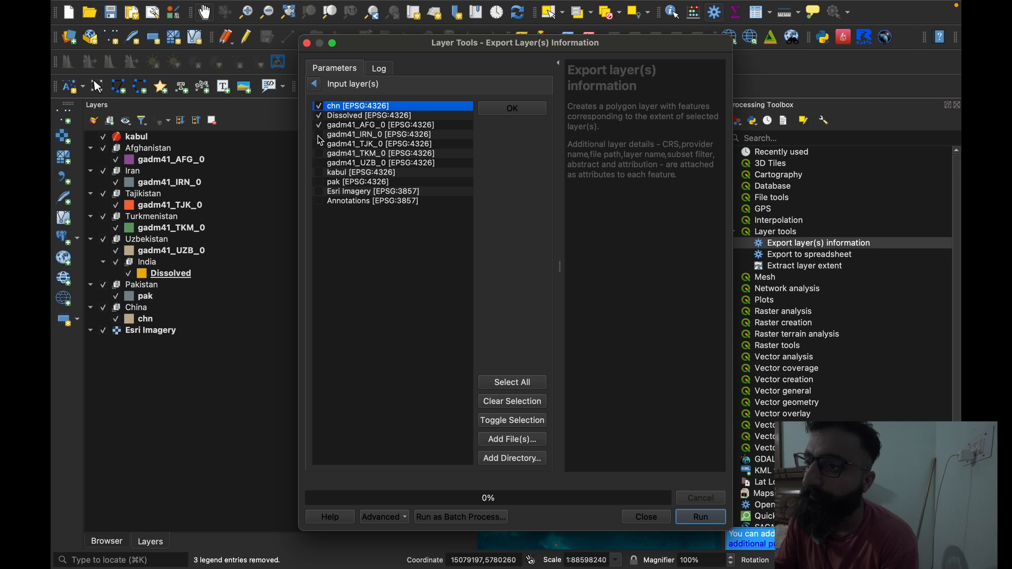
click(318, 144)
click(318, 153)
click(318, 163)
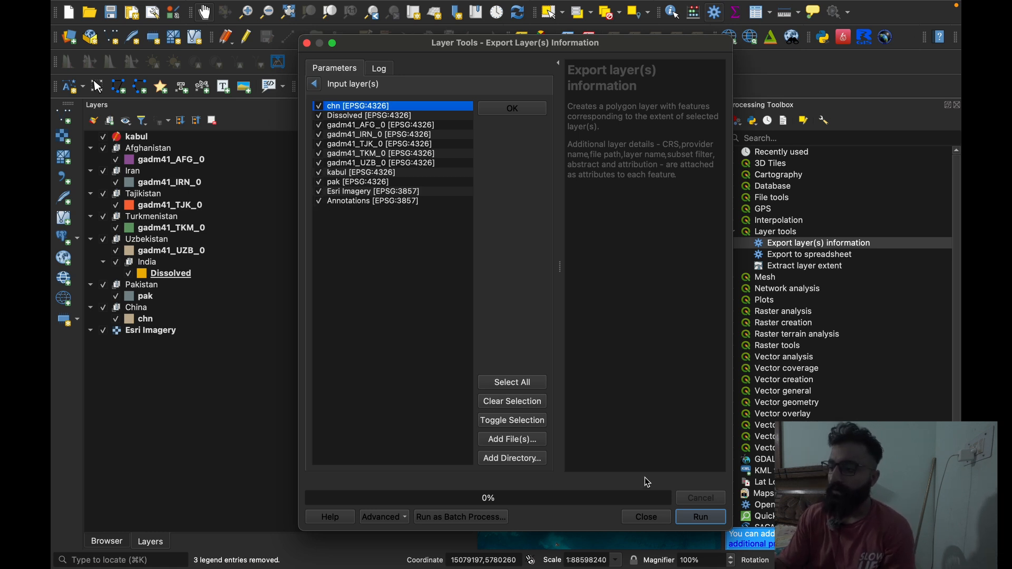
click(690, 517)
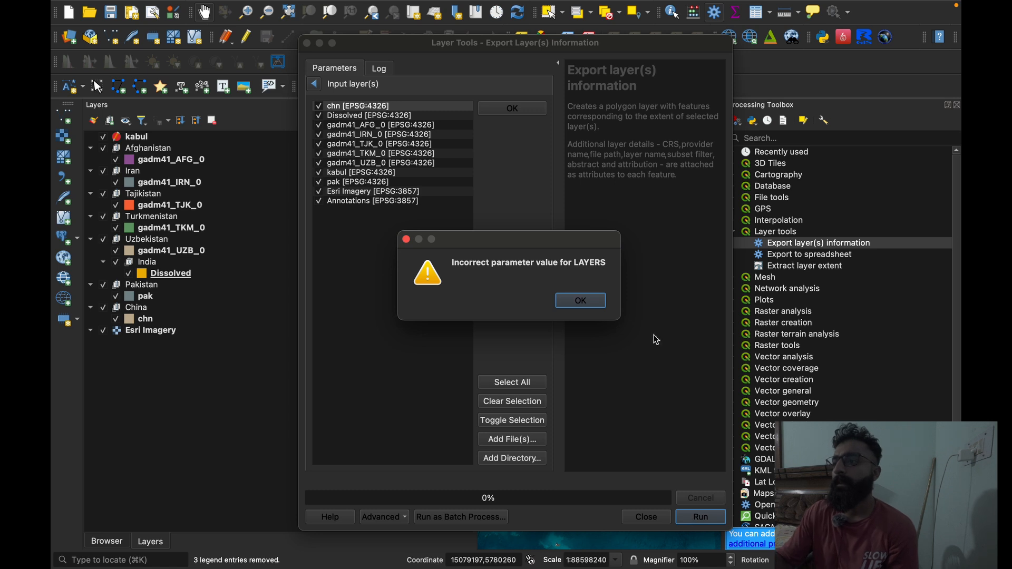
click(580, 301)
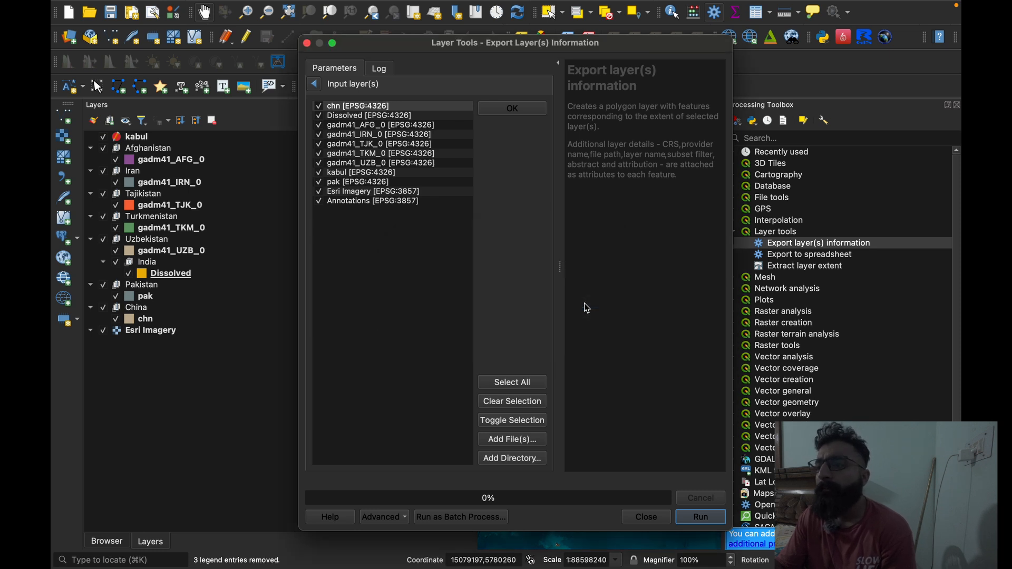
Exclude Annotations from the input layers, run Export layer(s) information to a temporary layer and close the tool
click(319, 201)
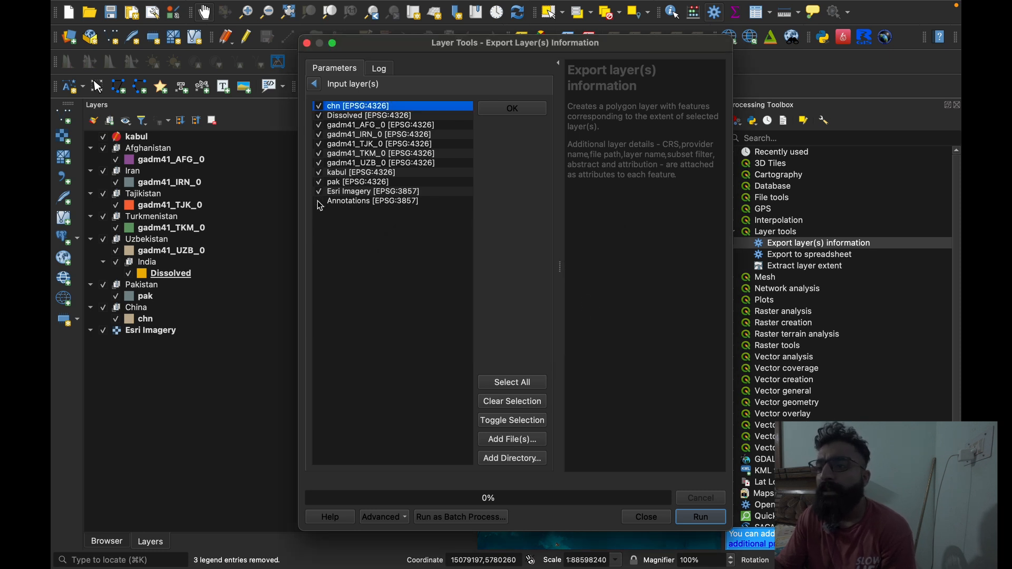
click(699, 522)
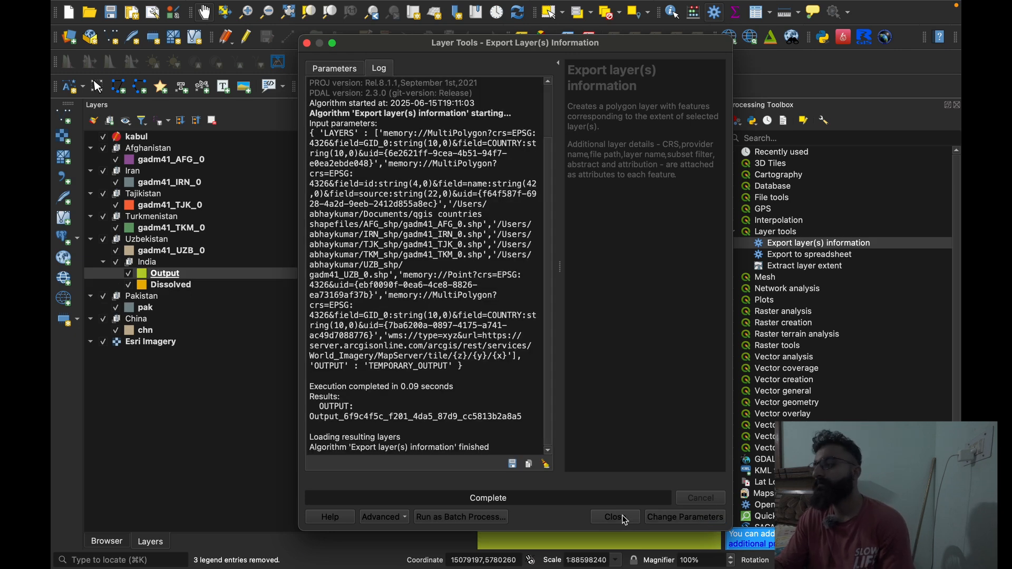
click(614, 517)
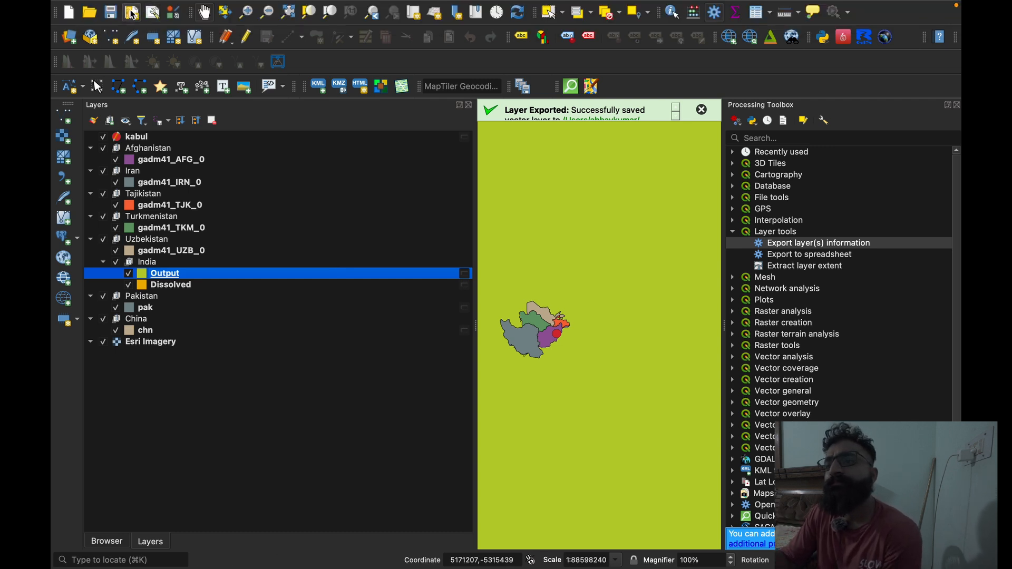
Create a new print layout titled "tut anim"
click(132, 13)
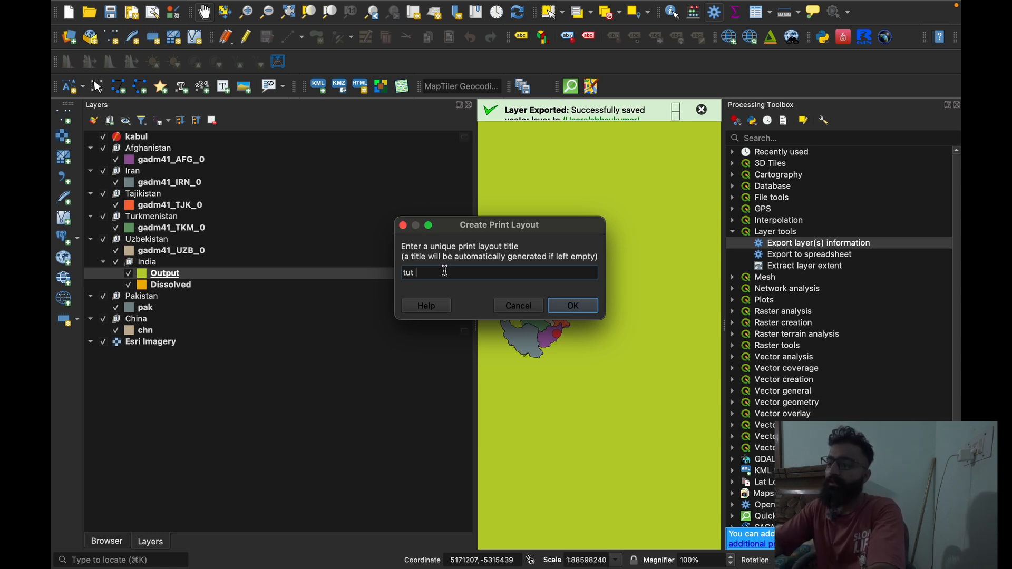
click(592, 309)
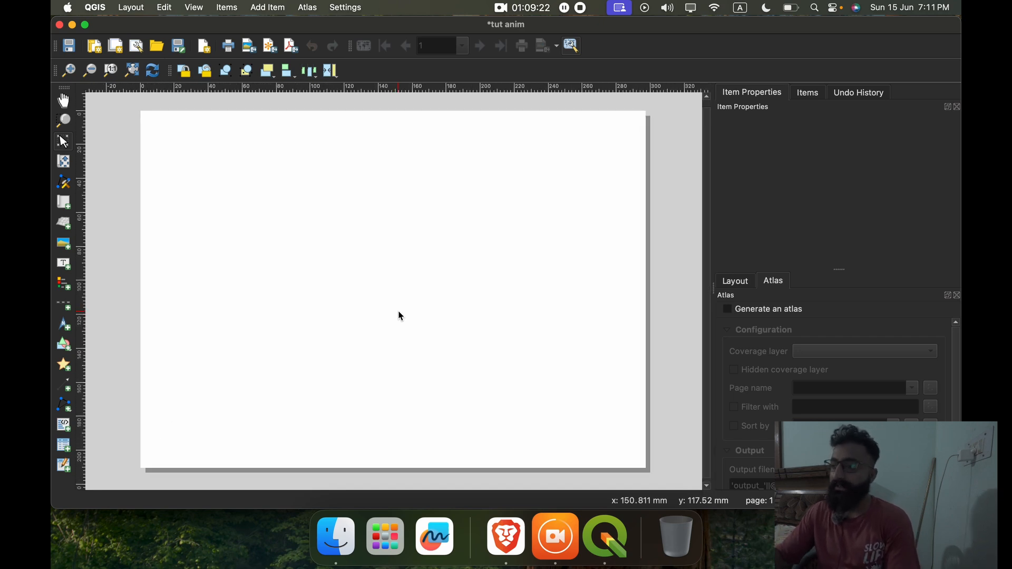
Check the blank page's item properties and the panels and toolbars available in the layout
click(400, 280)
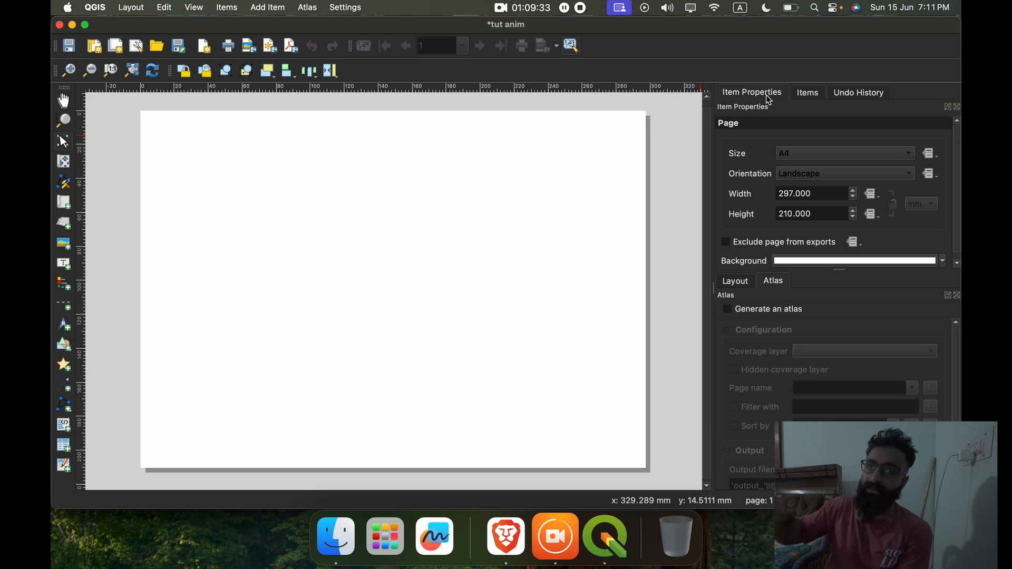
right_click(908, 107)
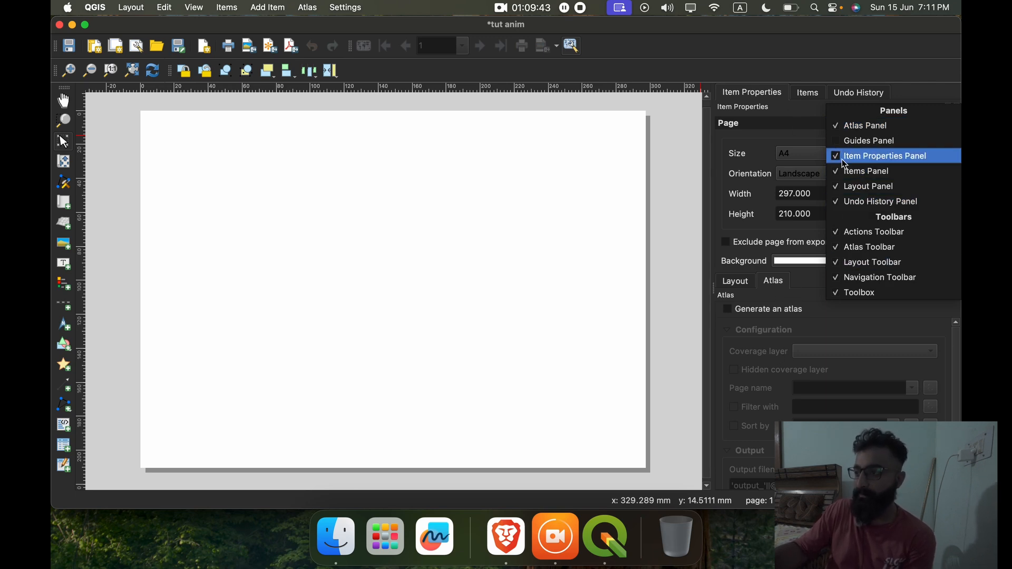
click(917, 97)
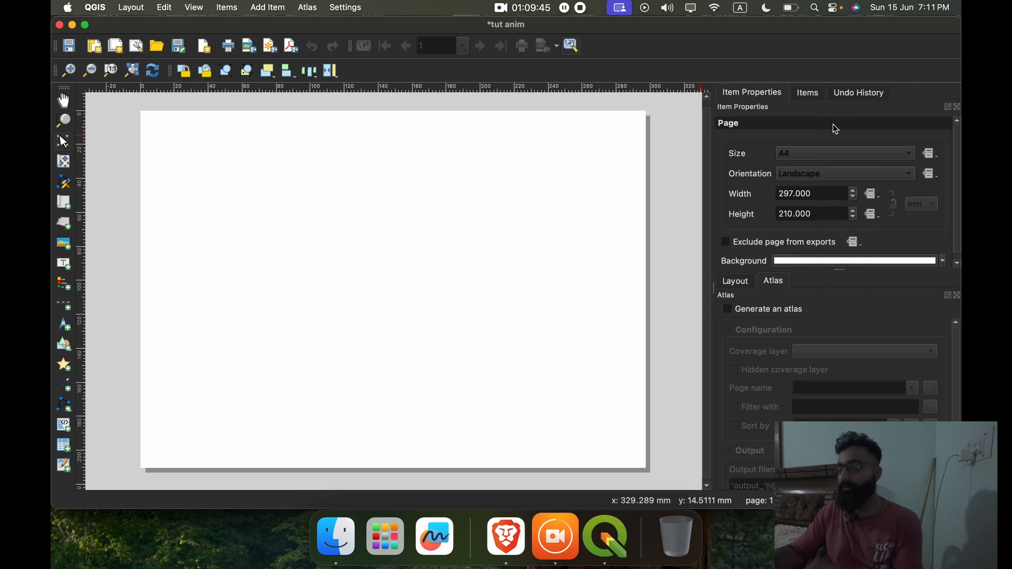
Switch the page size to Custom and set its measurement unit to pixels
click(829, 161)
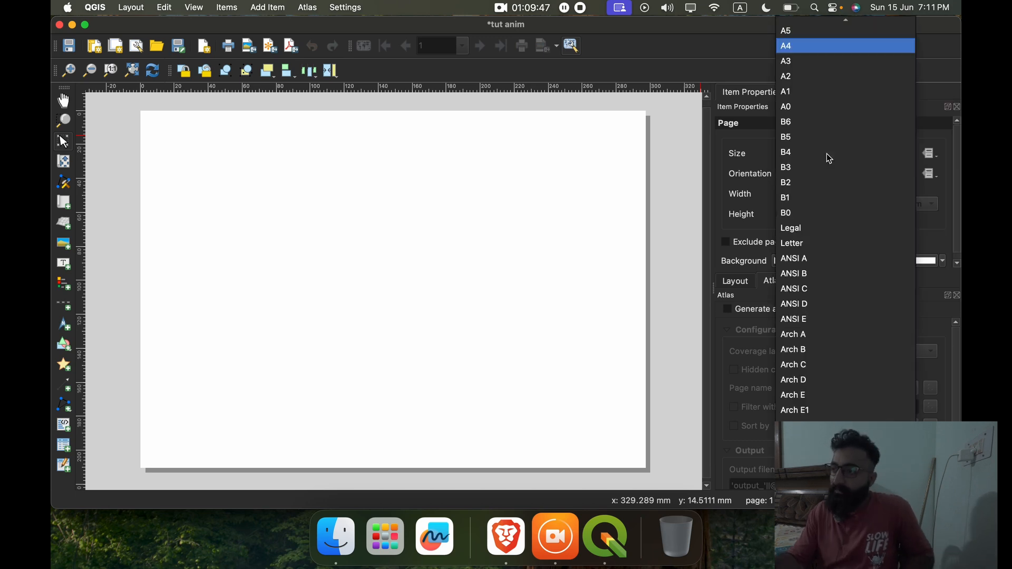
click(822, 500)
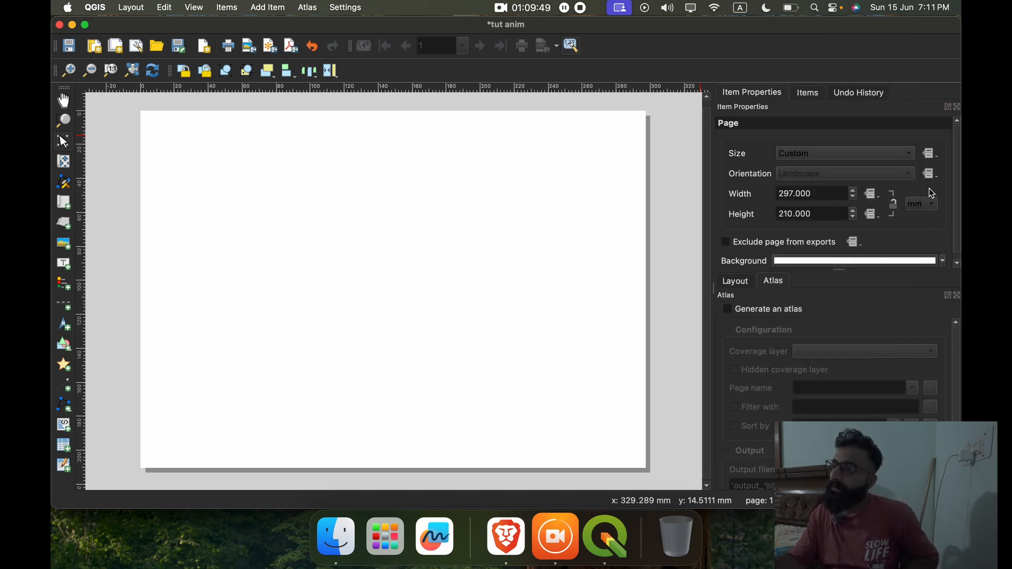
click(930, 204)
click(915, 311)
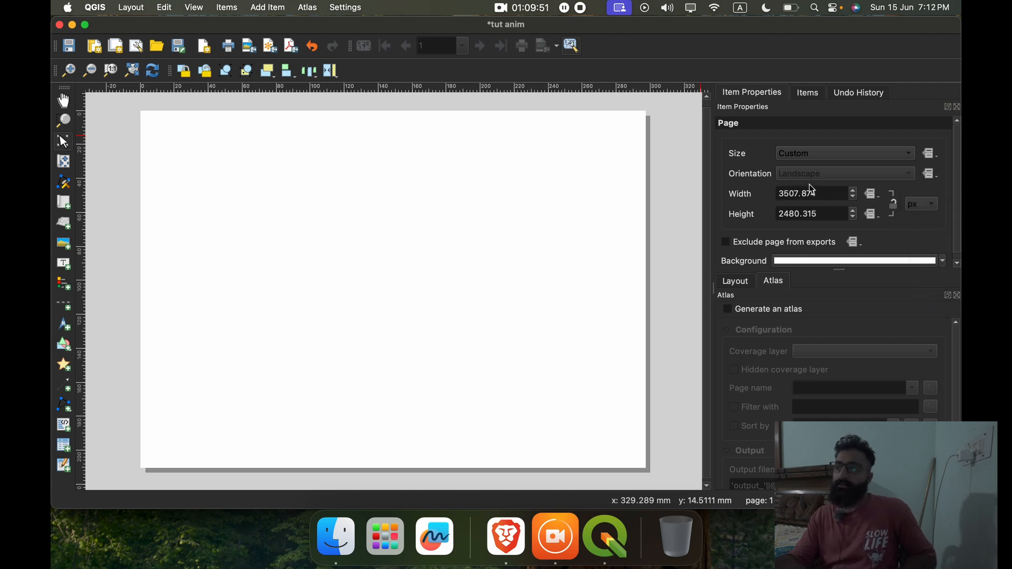
Set the page width to 1920 px and the height to 1080 px
drag(817, 193, 730, 192)
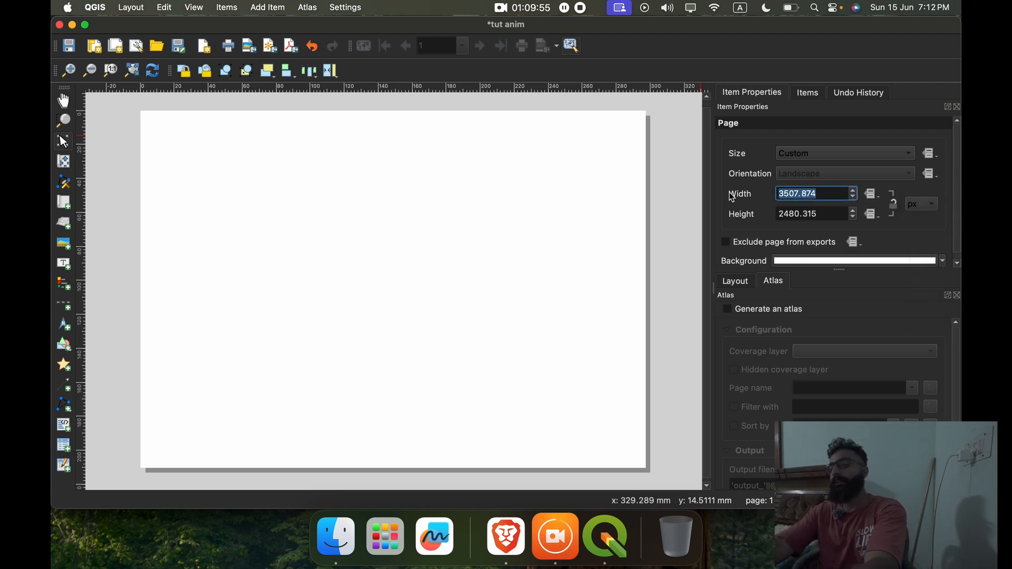
text(1920)
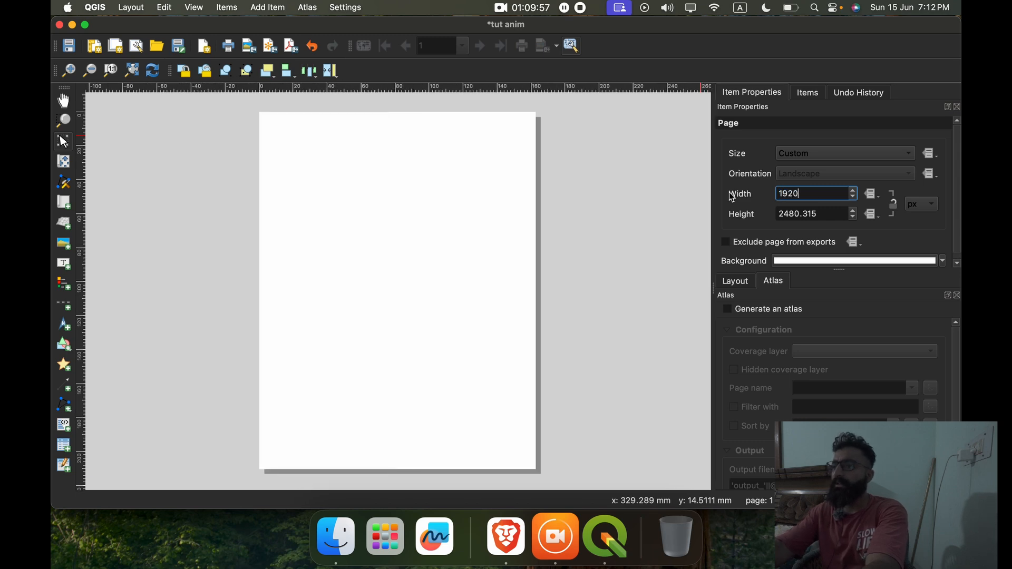
key(Tab)
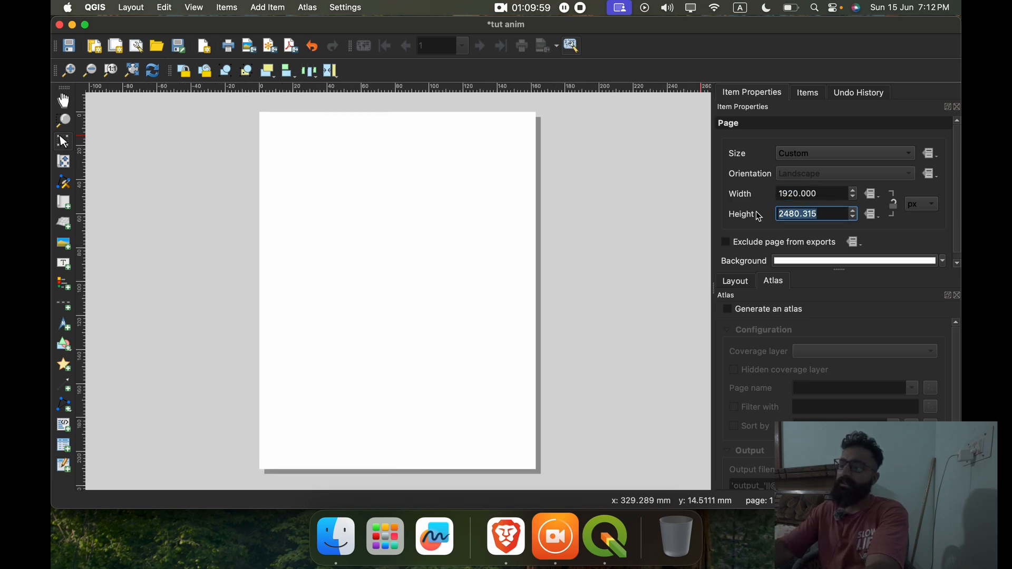
text(1080)
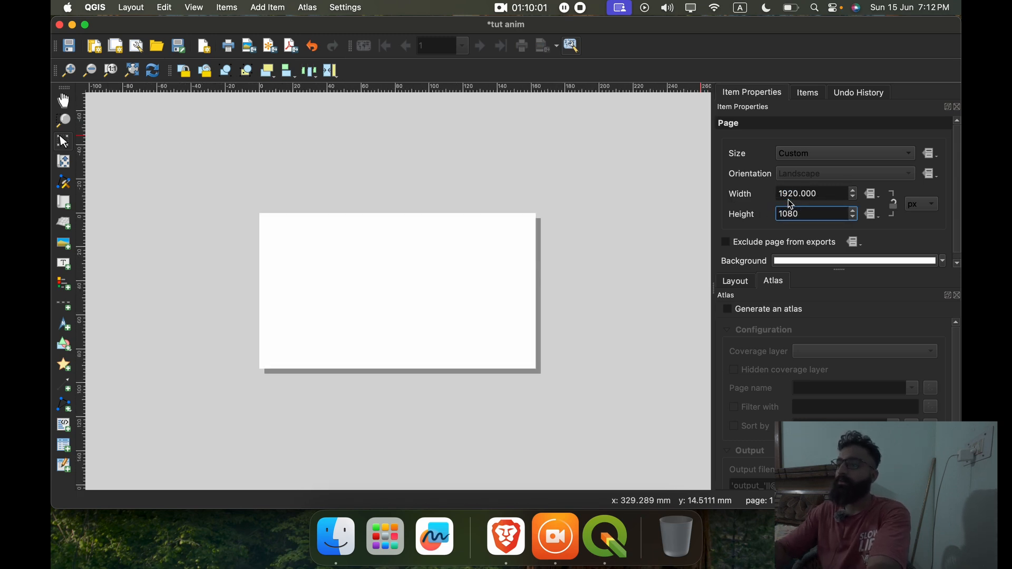
Make the page portrait with a width of 1080 px and a height of 1920 px
key(shift+Tab)
text(1080)
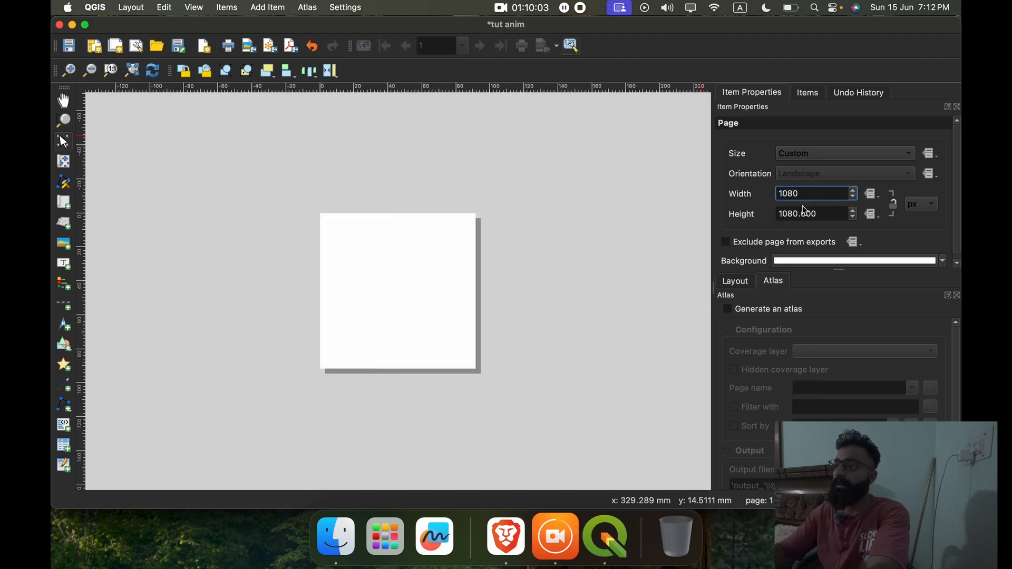
key(Tab)
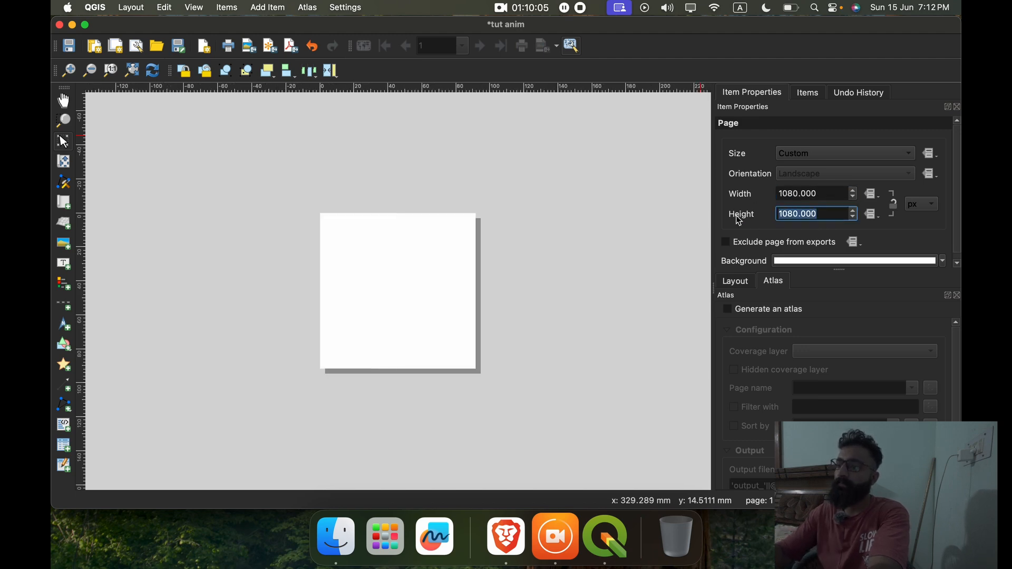
text(1920)
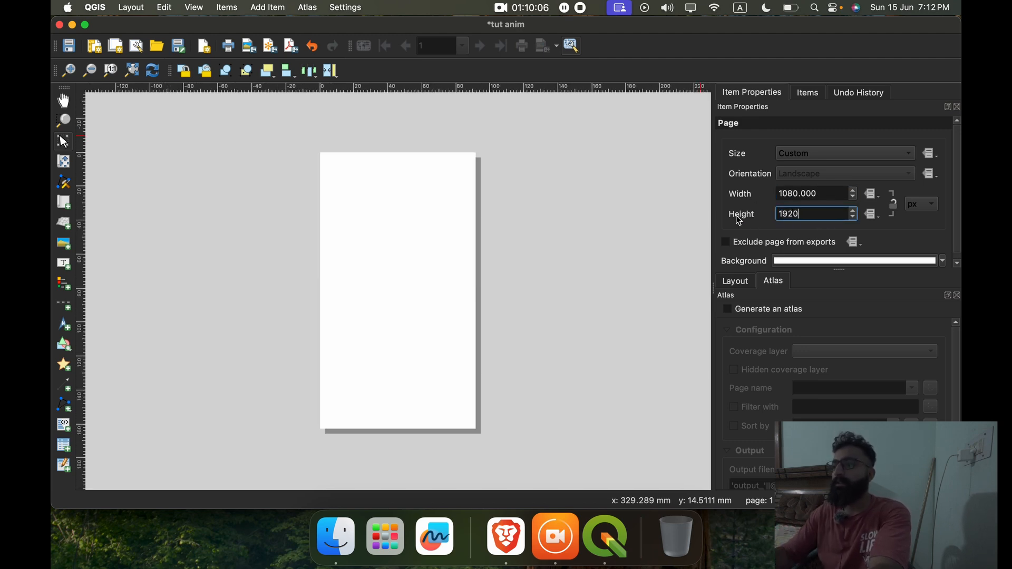
Make the page background fully transparent by setting its fill opacity to 0%
click(802, 261)
drag(842, 246, 713, 242)
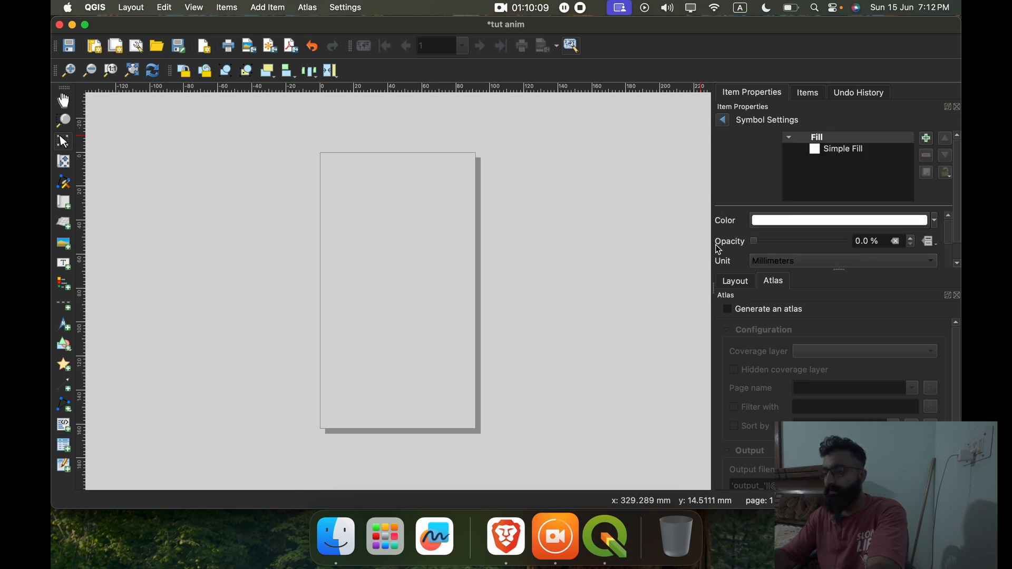
scroll(448, 298, down, 1)
scroll(448, 299, up, 2)
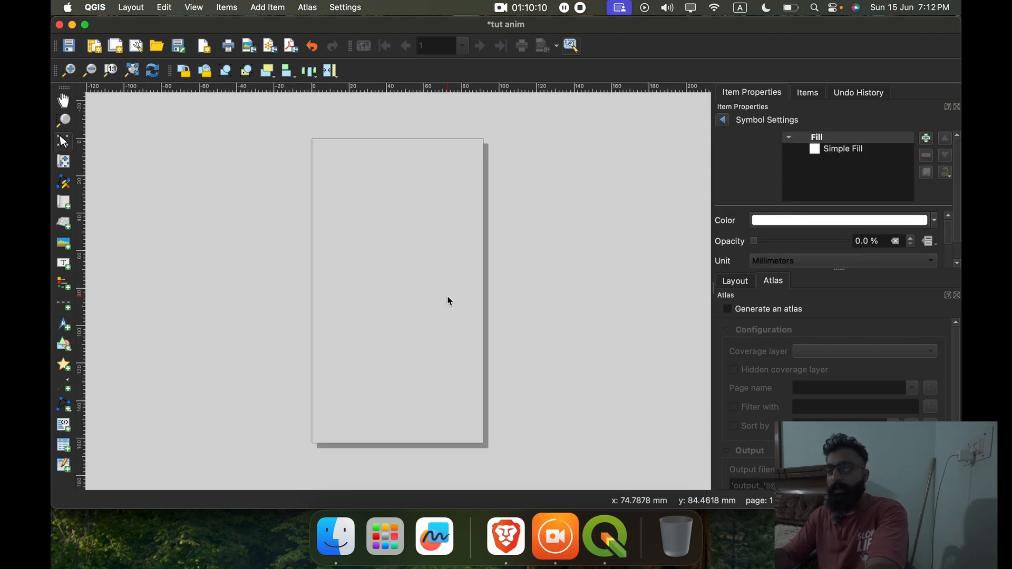
Add a map item covering the whole page and disable the map's background
click(66, 204)
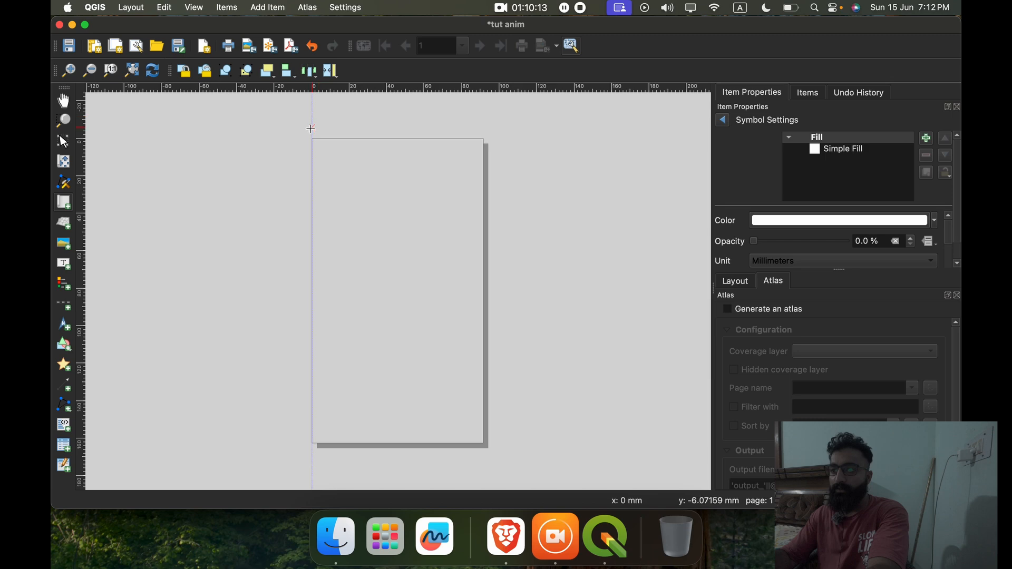
drag(312, 139, 483, 444)
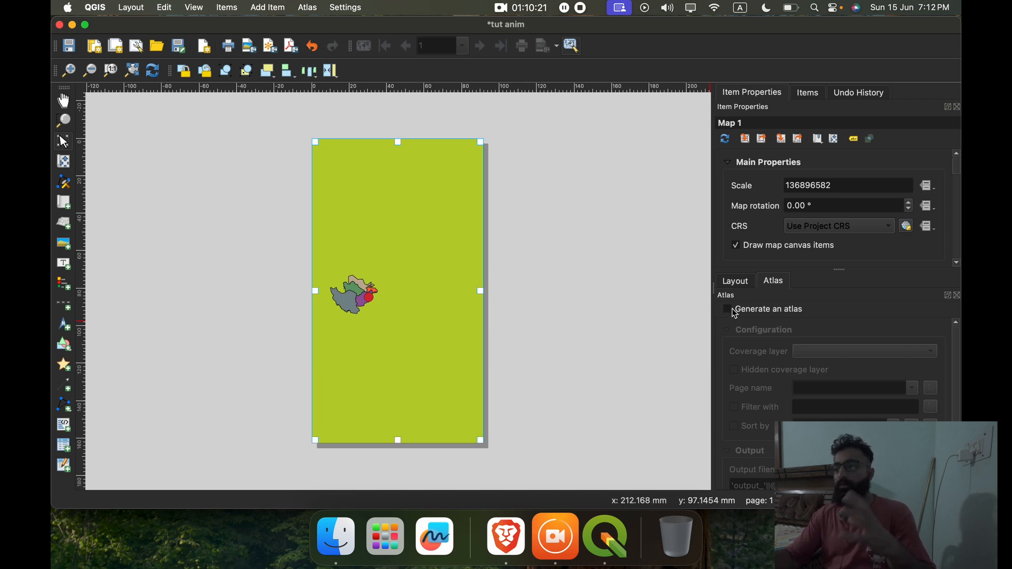
scroll(729, 240, down, 5)
scroll(729, 240, down, 10)
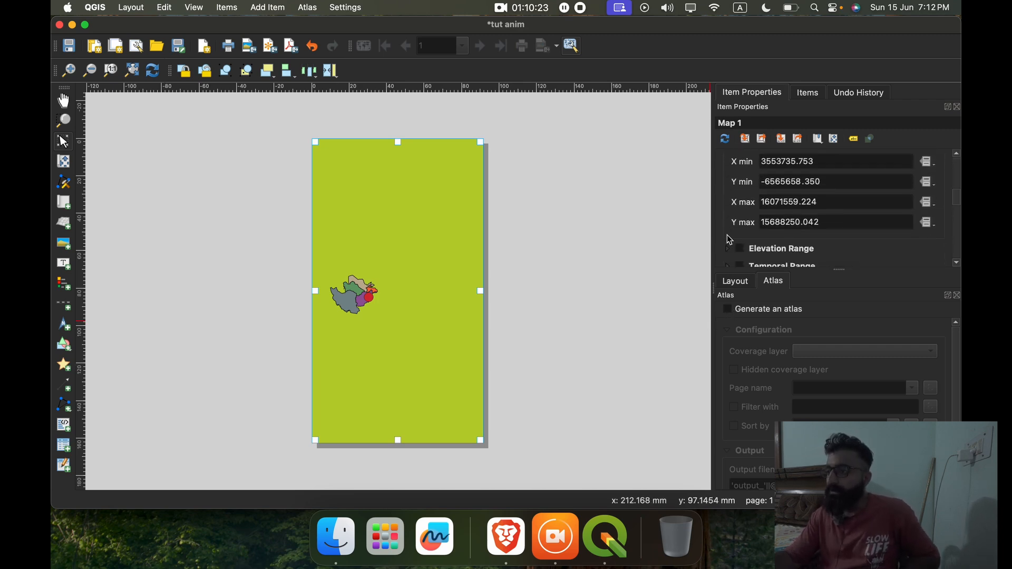
click(739, 222)
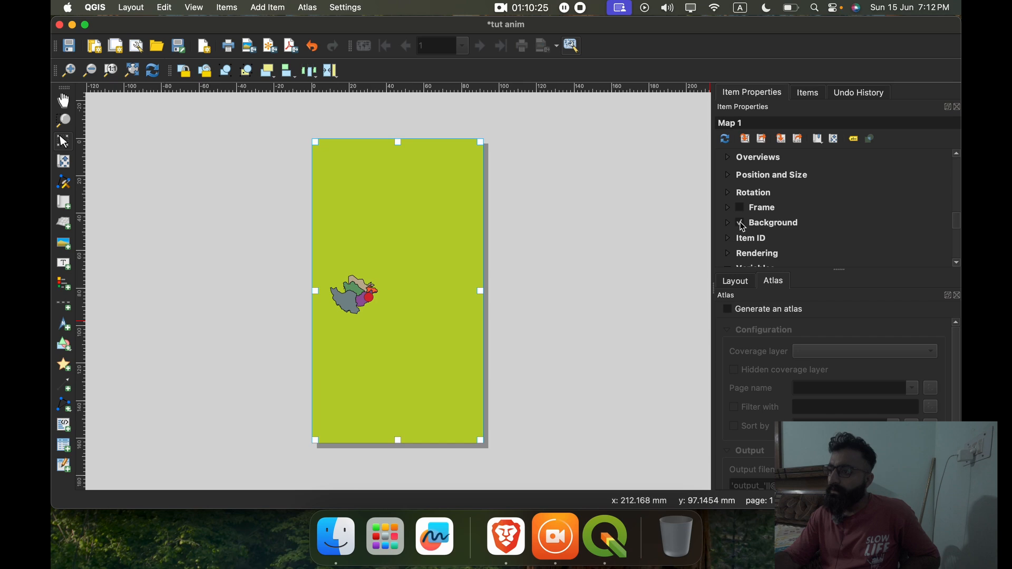
Enable atlas generation with Output as the coverage layer
click(728, 309)
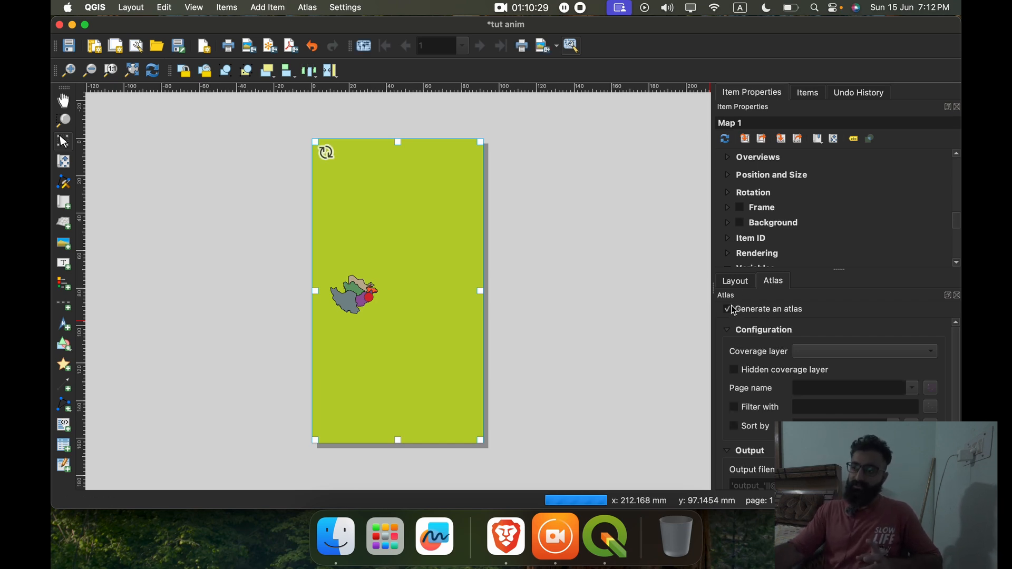
click(857, 352)
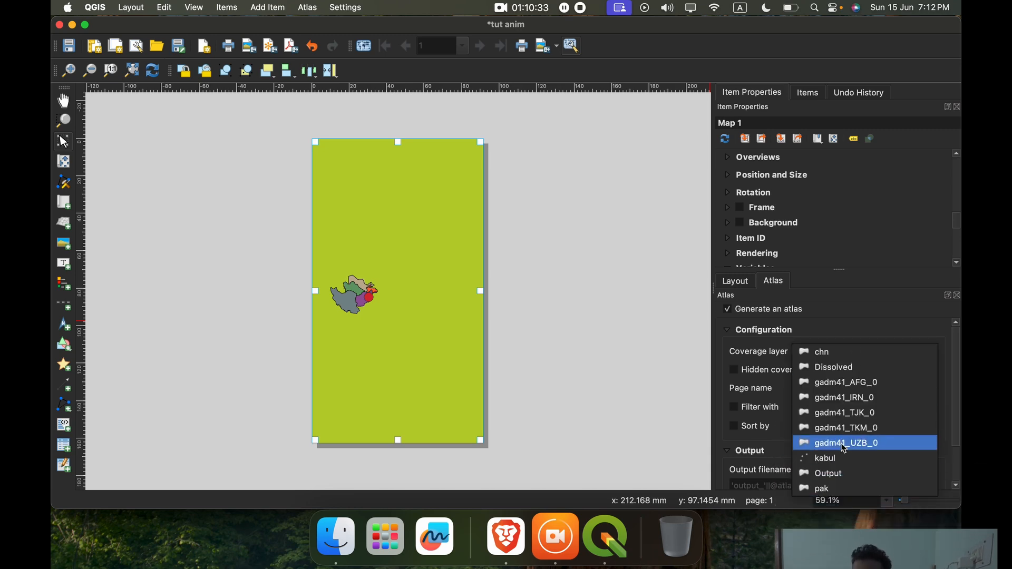
click(839, 472)
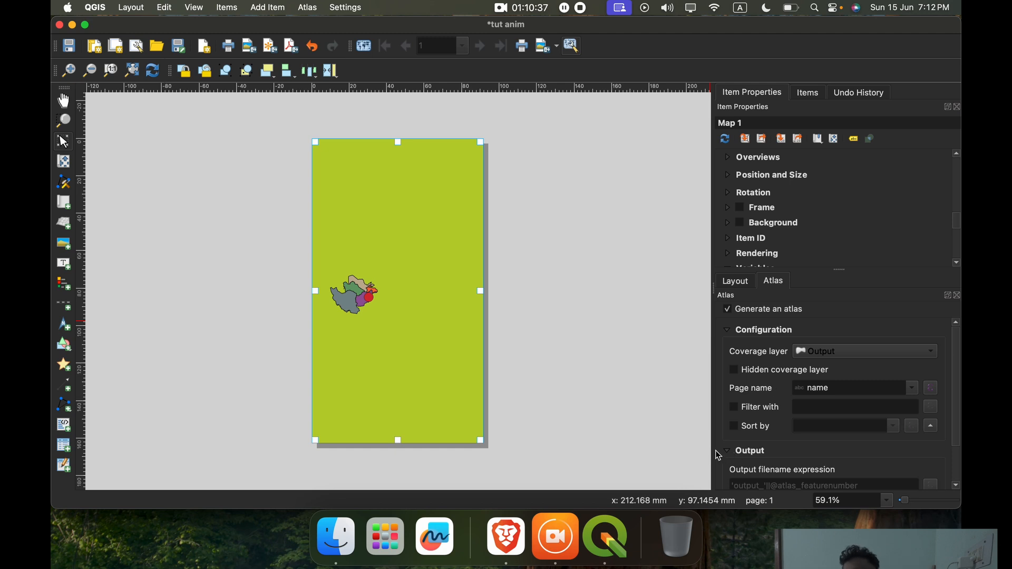
scroll(729, 451, down, 3)
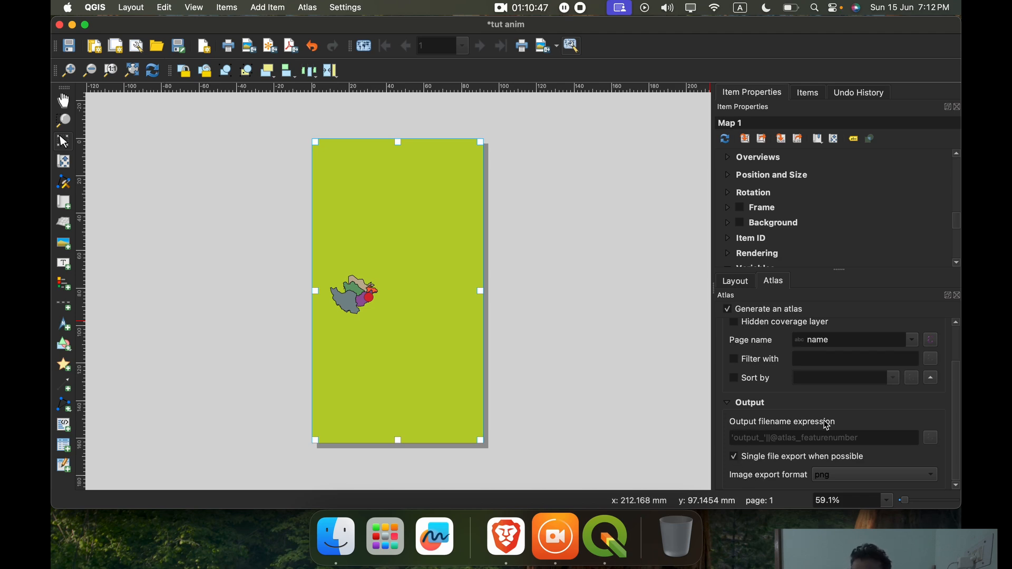
click(734, 456)
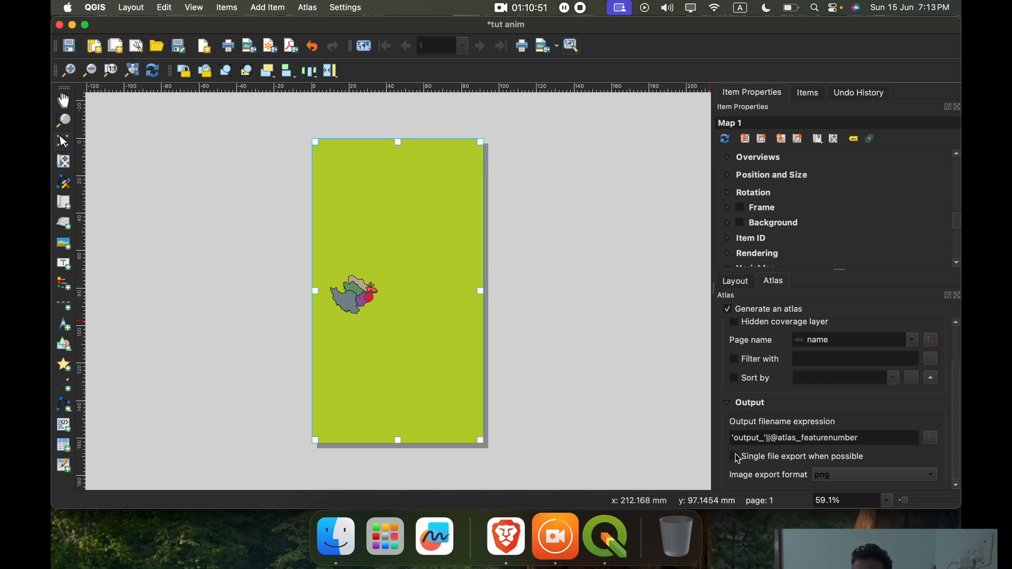
drag(870, 437, 802, 435)
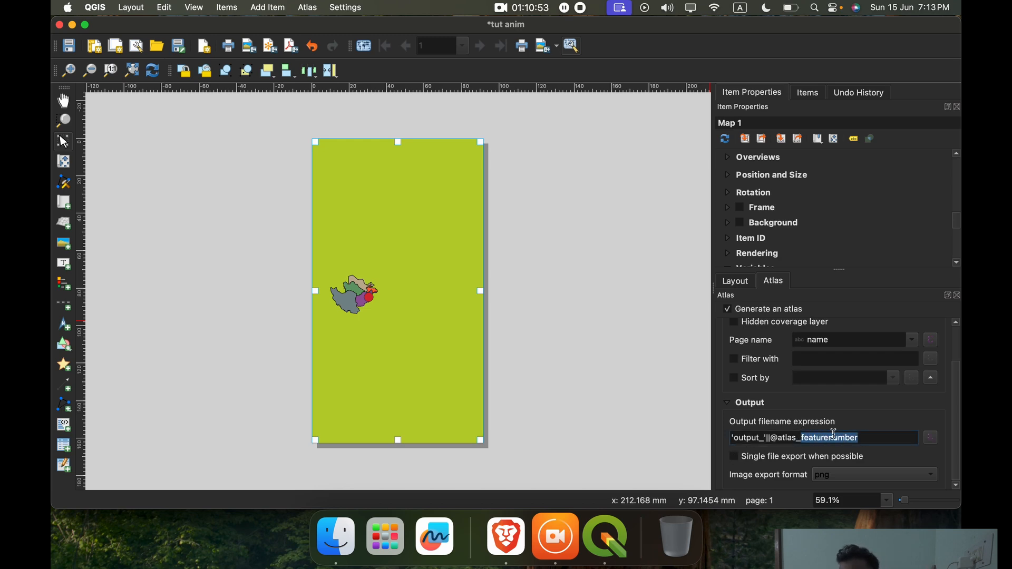
text(pa)
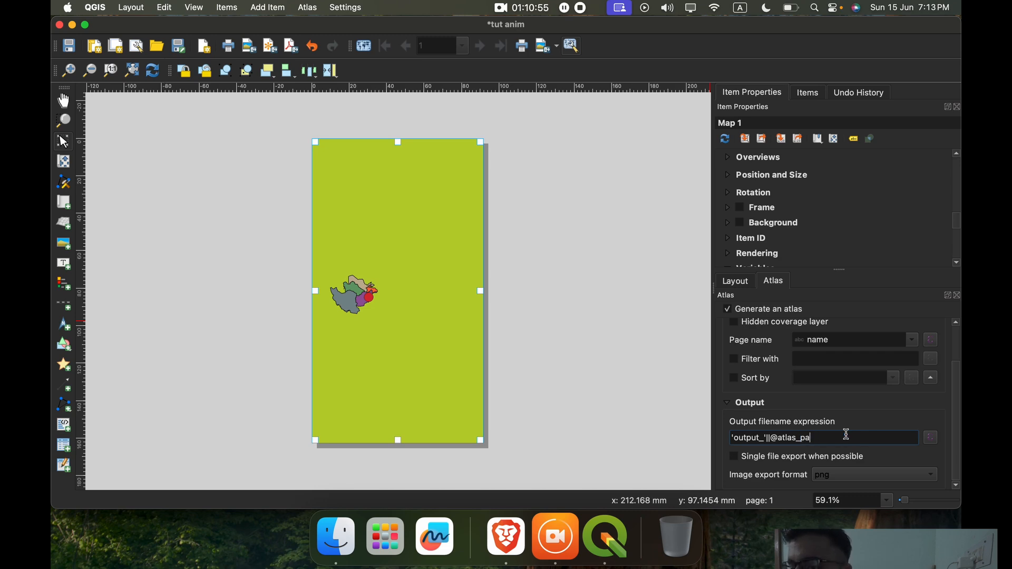
text(gename)
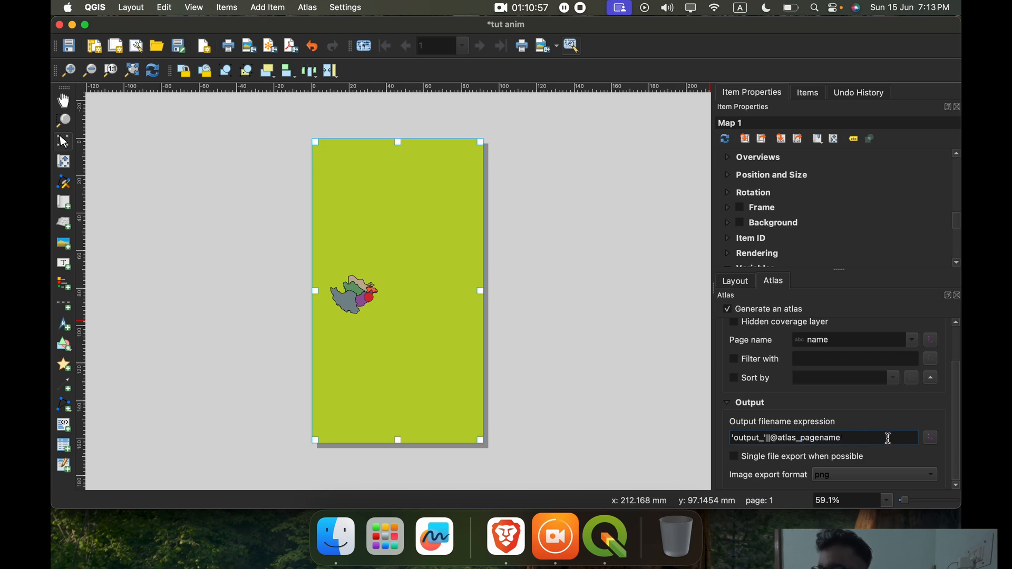
click(856, 424)
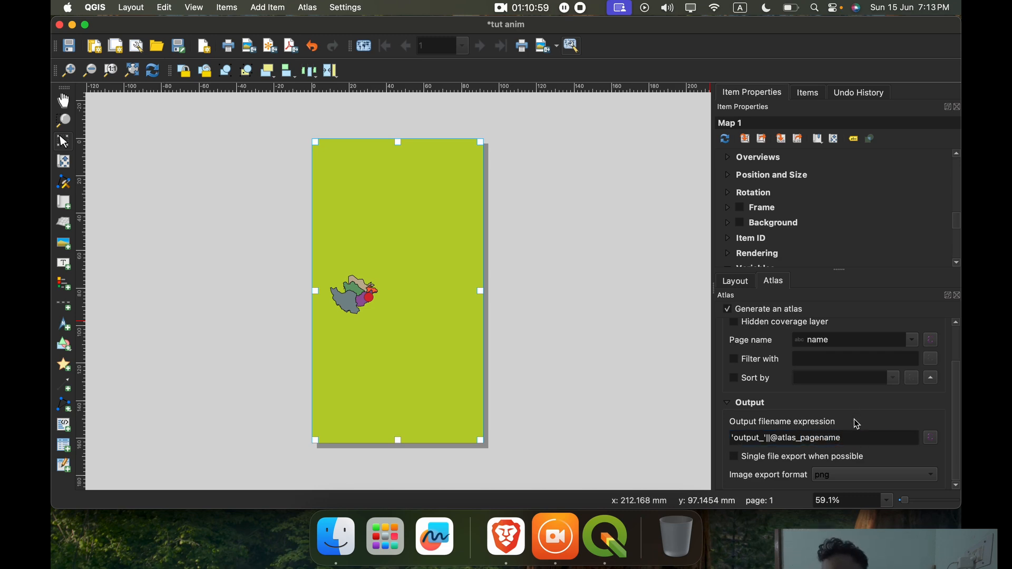
Give the map's Lock layers setting a data-defined override with the expression "name"
scroll(727, 432, up, 3)
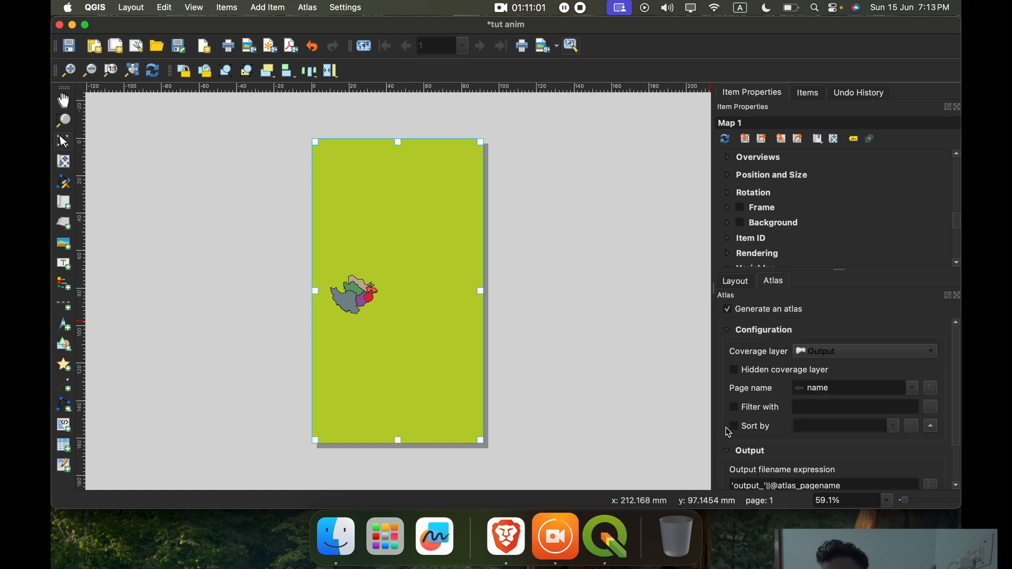
scroll(726, 242, down, 10)
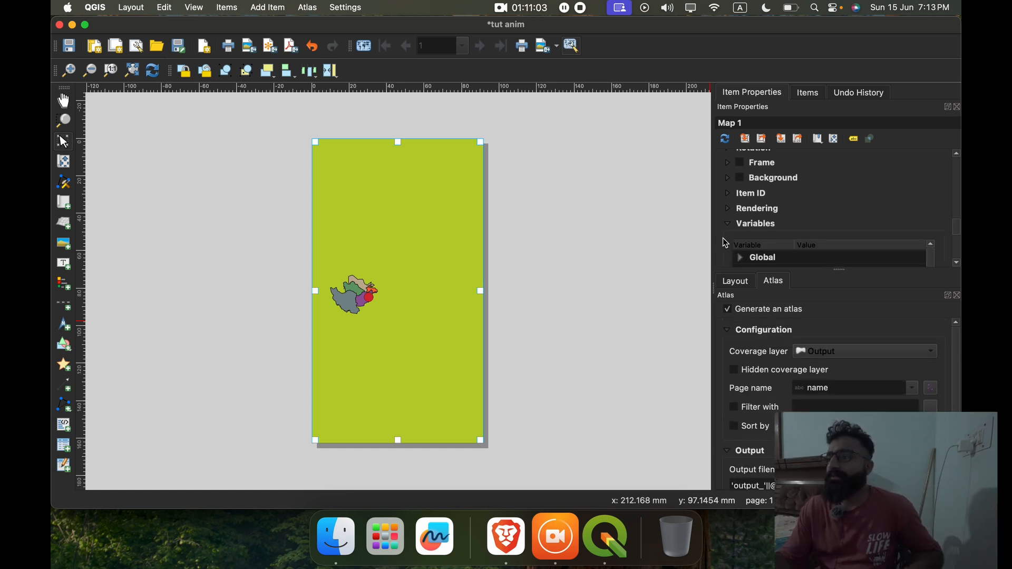
scroll(726, 243, up, 3)
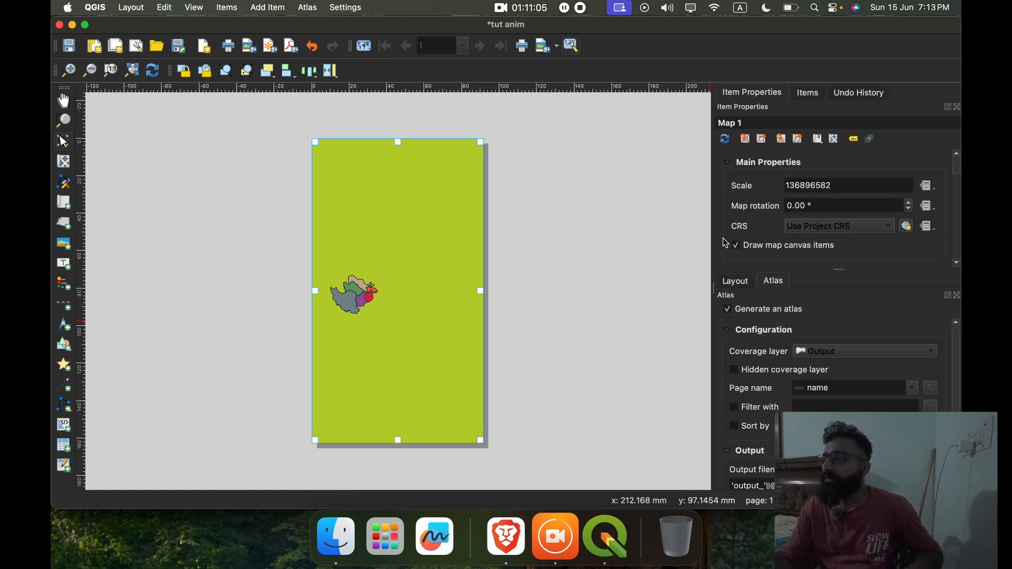
scroll(729, 235, down, 5)
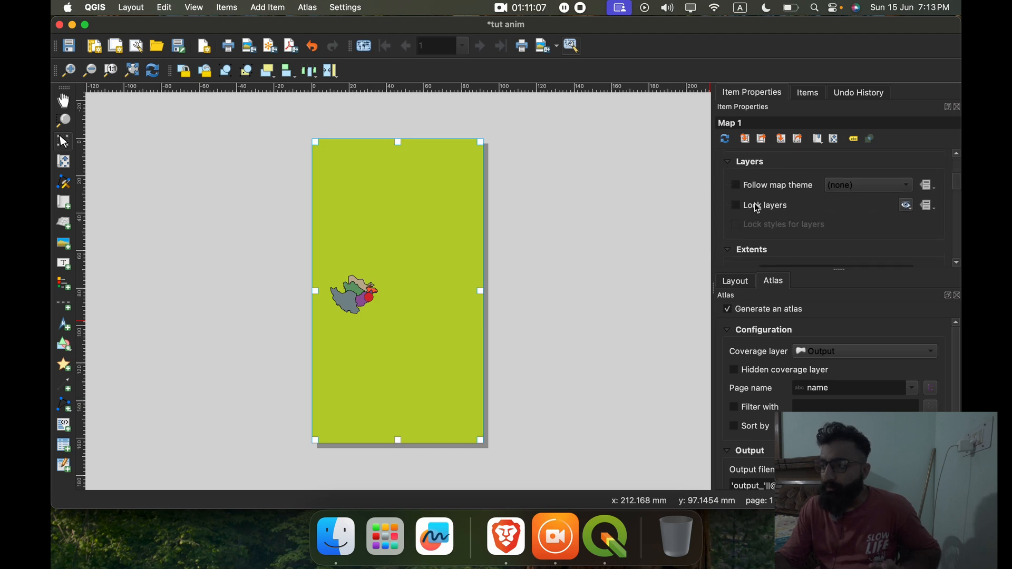
click(927, 206)
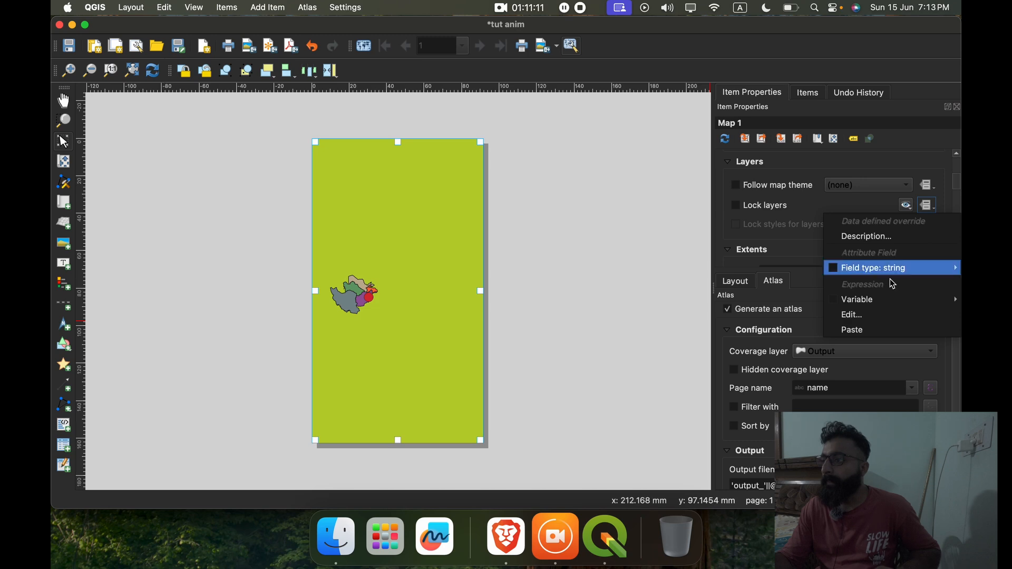
click(871, 316)
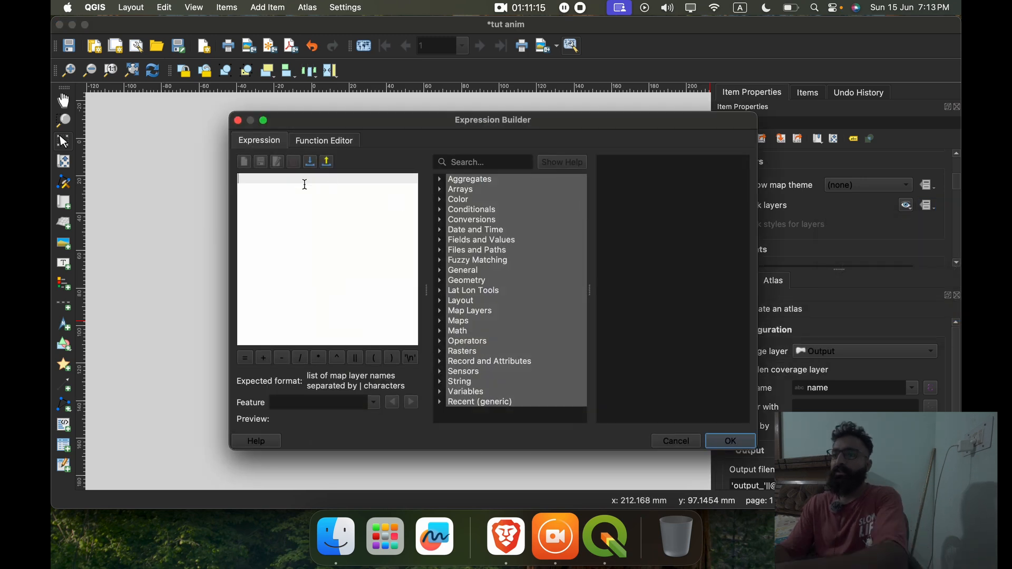
text(')
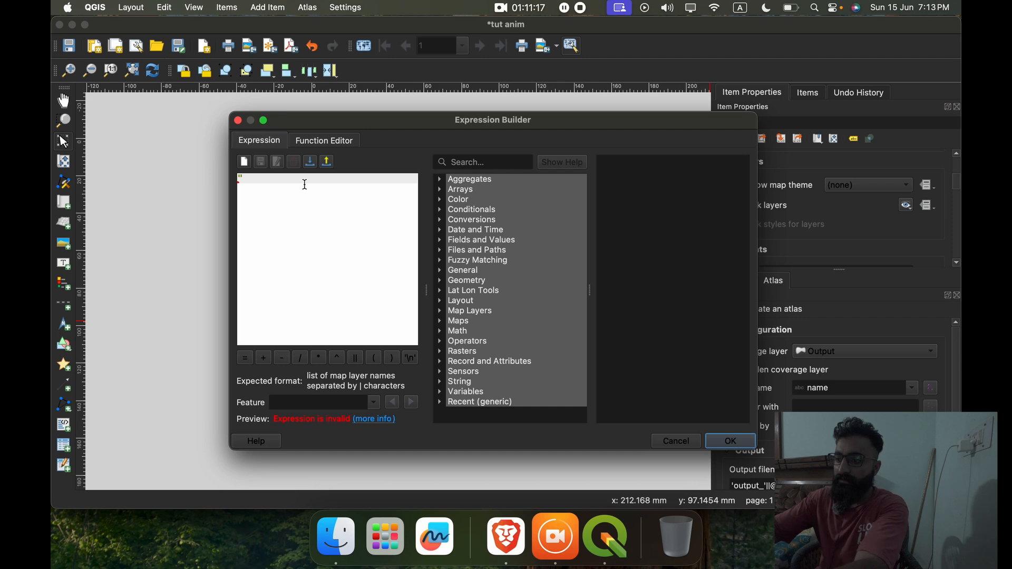
text(name)
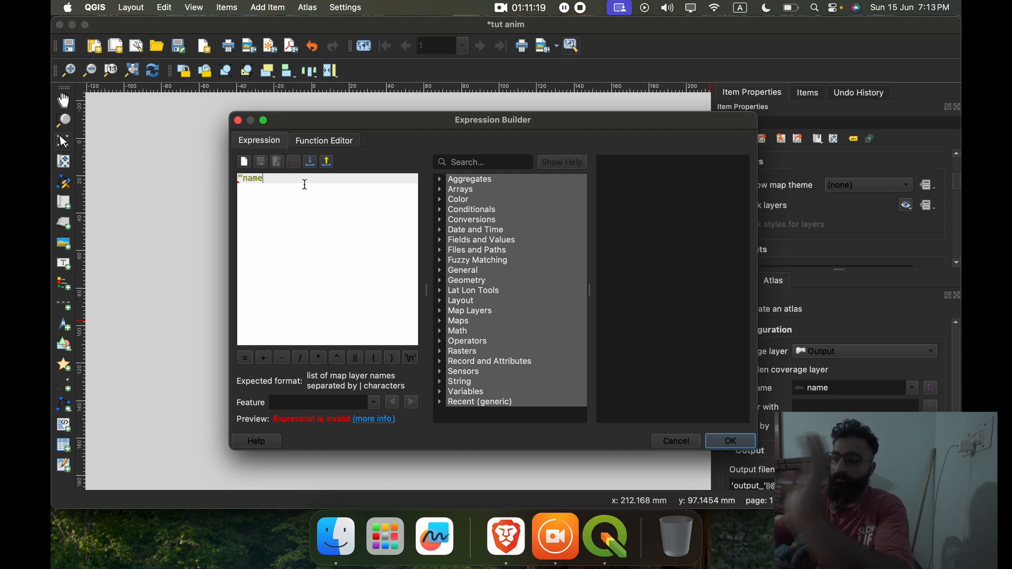
text(")
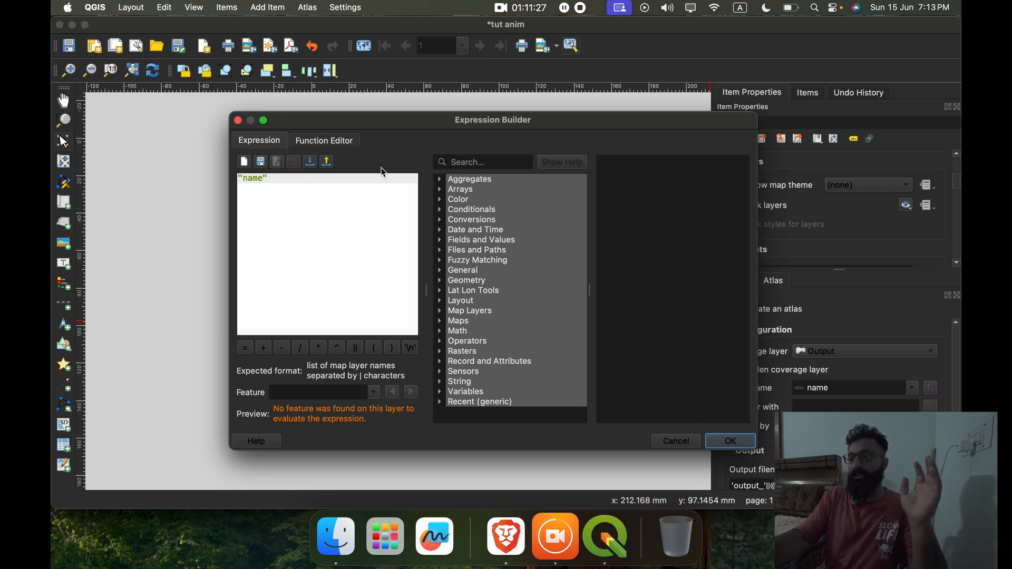
click(729, 442)
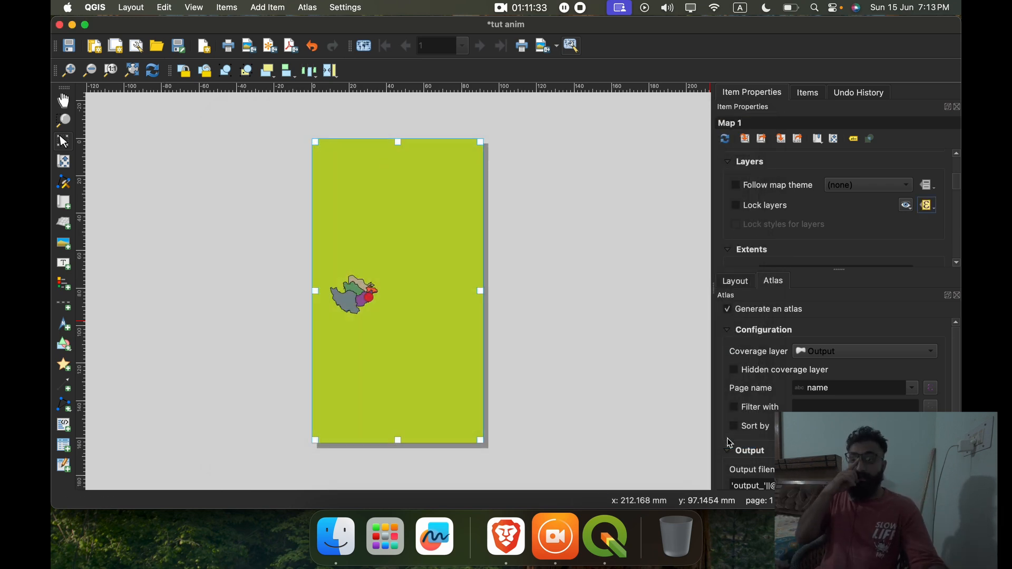
Turn on the atlas preview and review the list of atlas pages, keeping the chn page shown
click(367, 49)
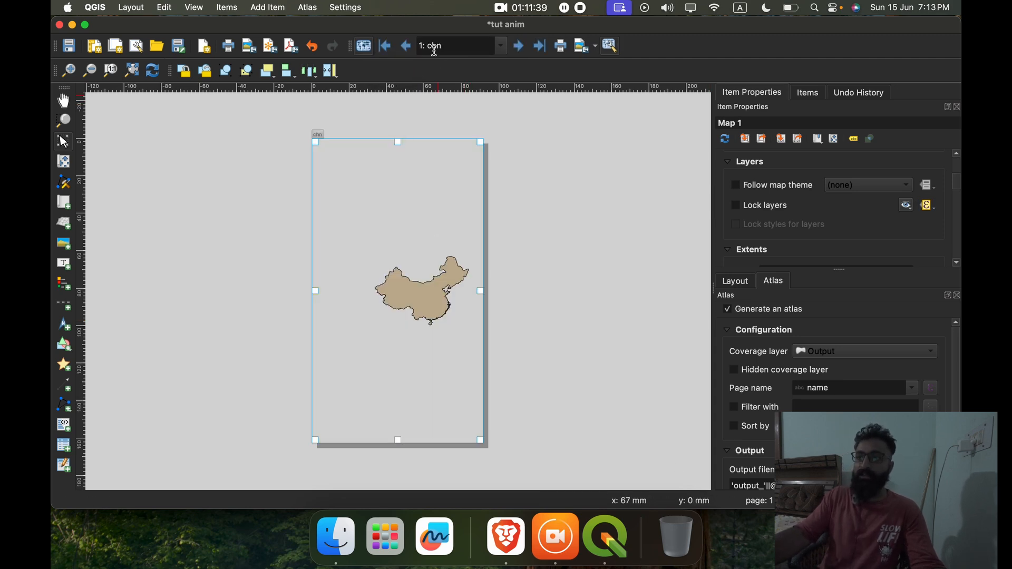
click(500, 46)
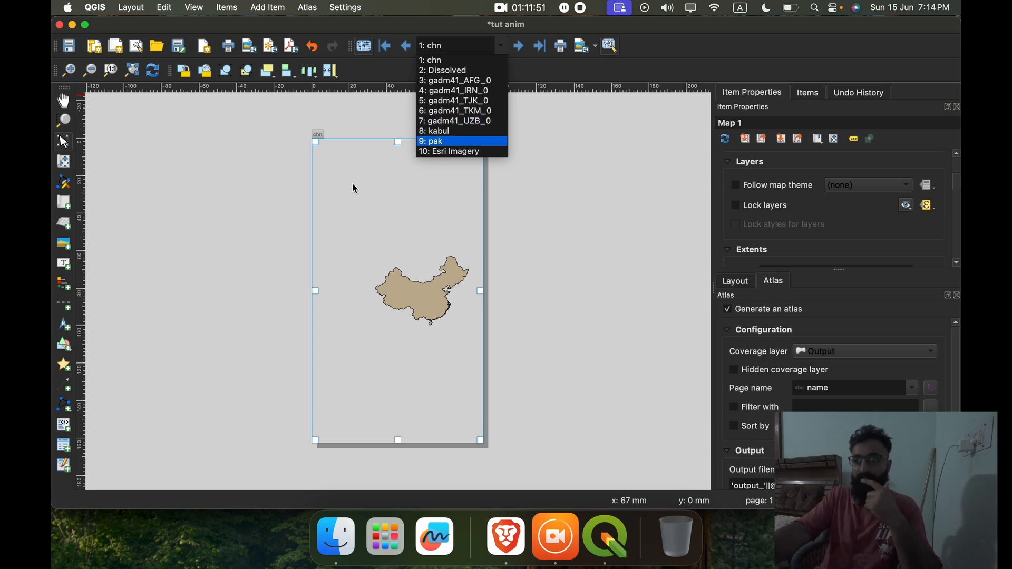
click(378, 174)
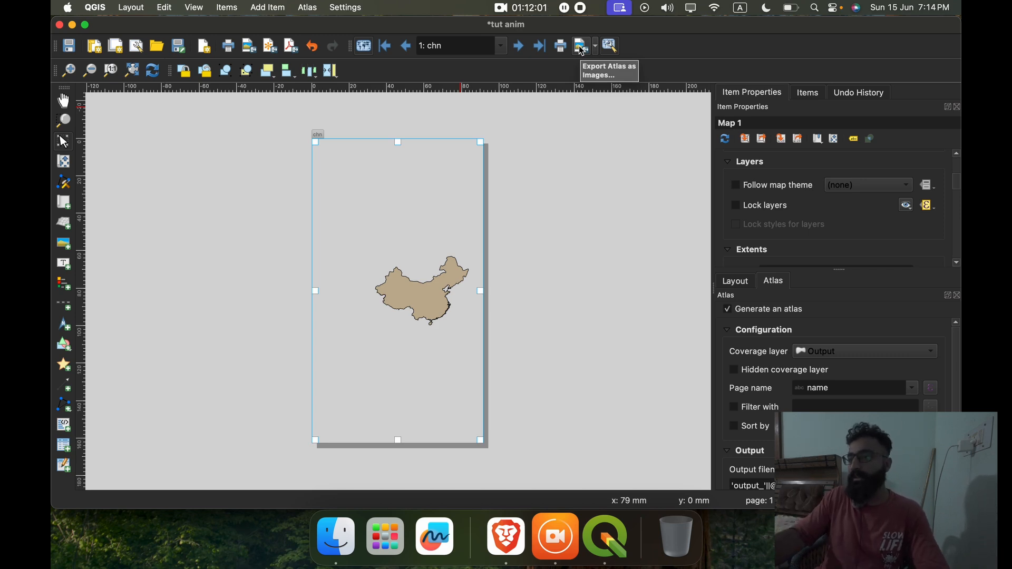
Start exporting the atlas as images and create a new desktop folder named "map anim tut" for the output
click(581, 50)
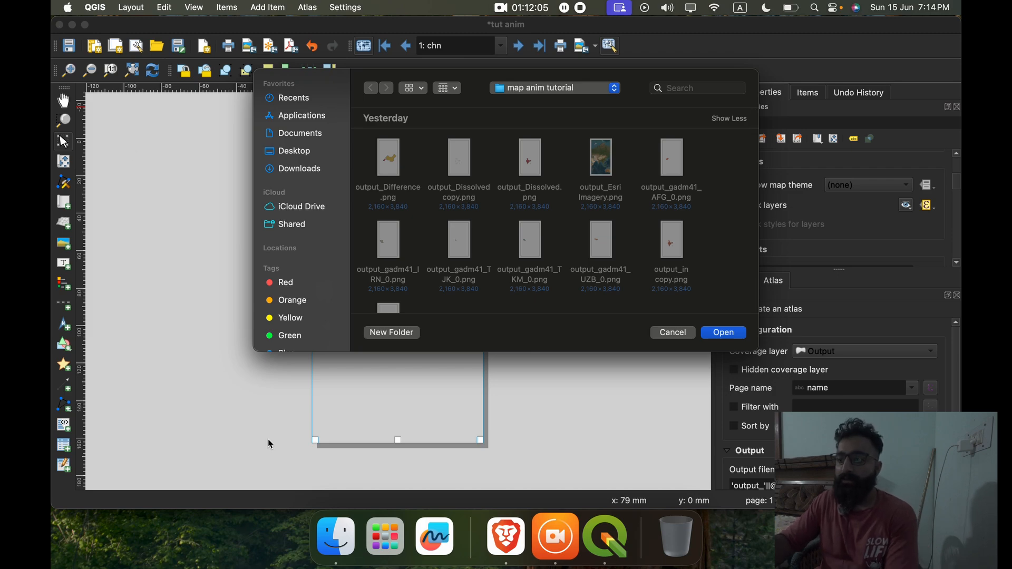
click(245, 557)
right_click(243, 391)
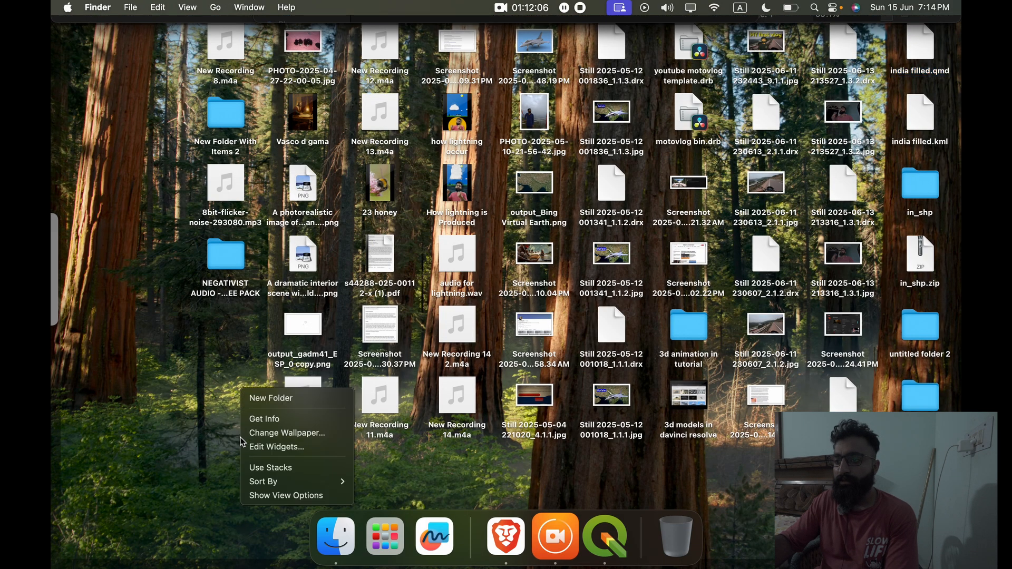
click(275, 399)
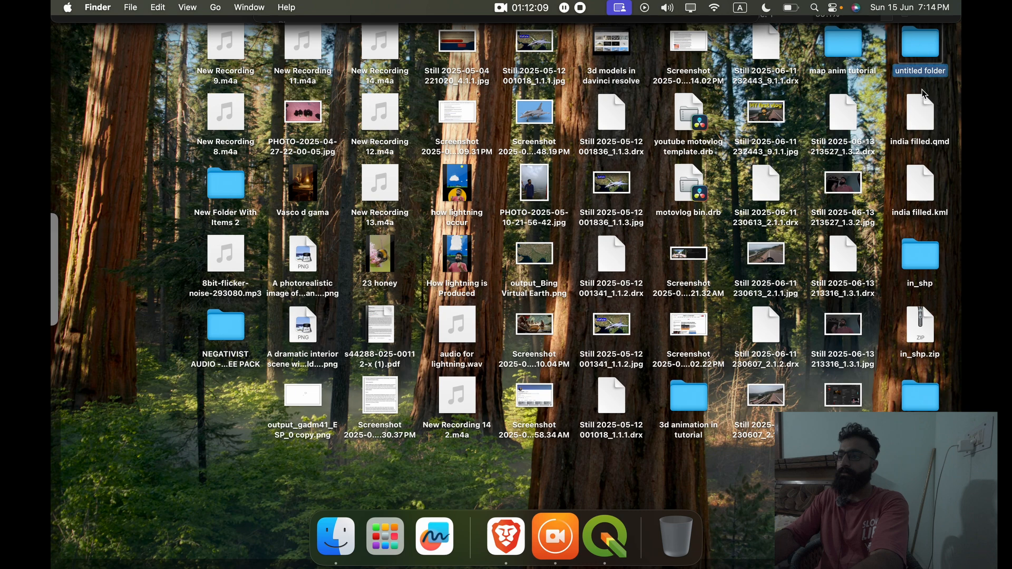
text(ma)
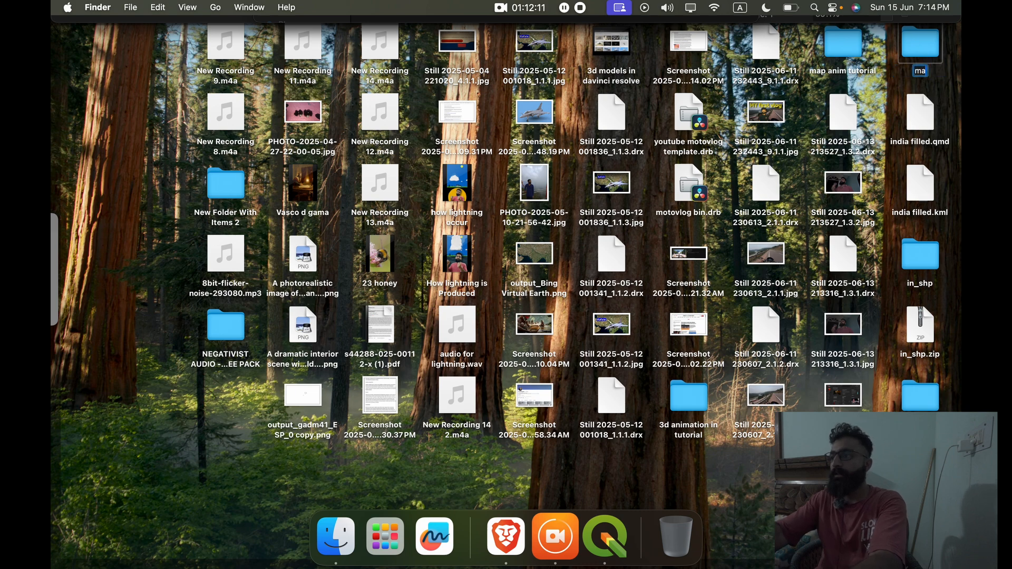
text(p anim tut)
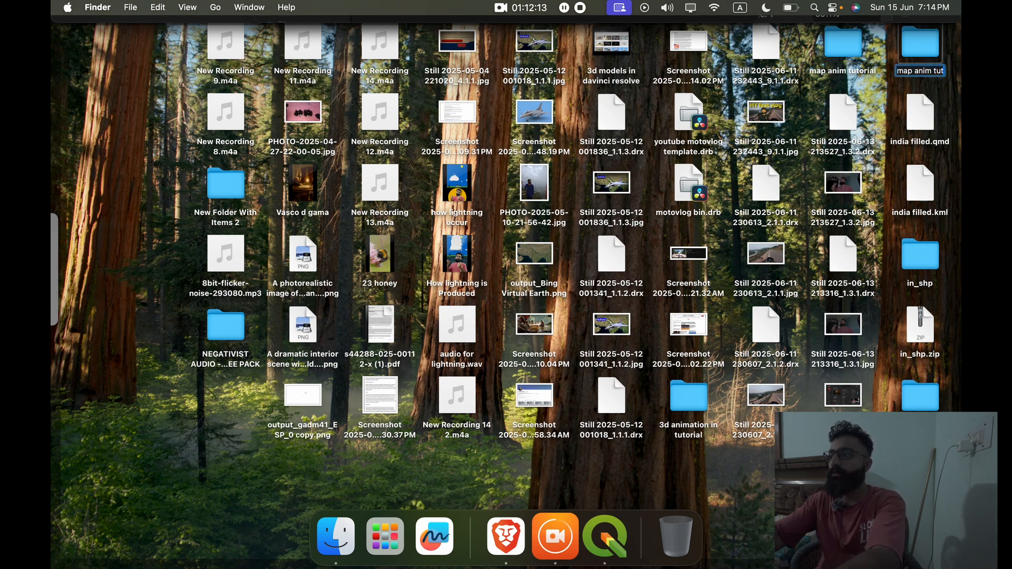
key(Return)
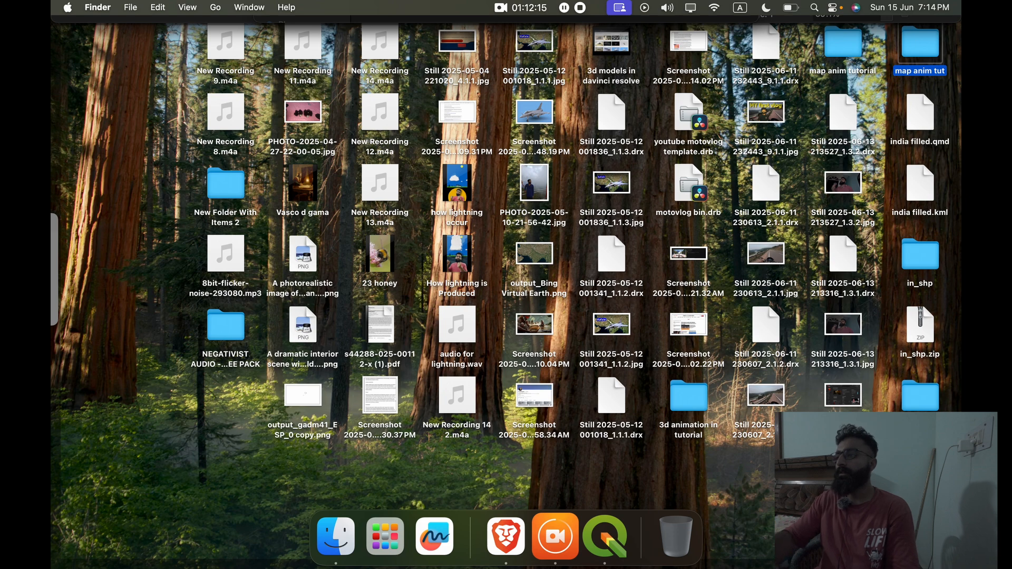
Back in the QGIS export dialog, choose the desktop folder "map anim tut" as the destination for the atlas images
click(608, 527)
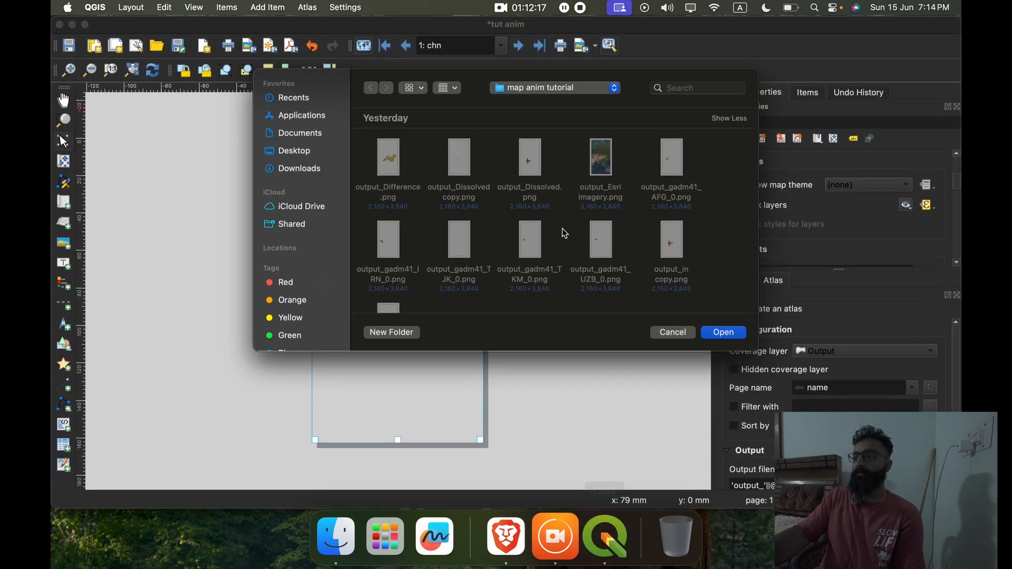
click(314, 151)
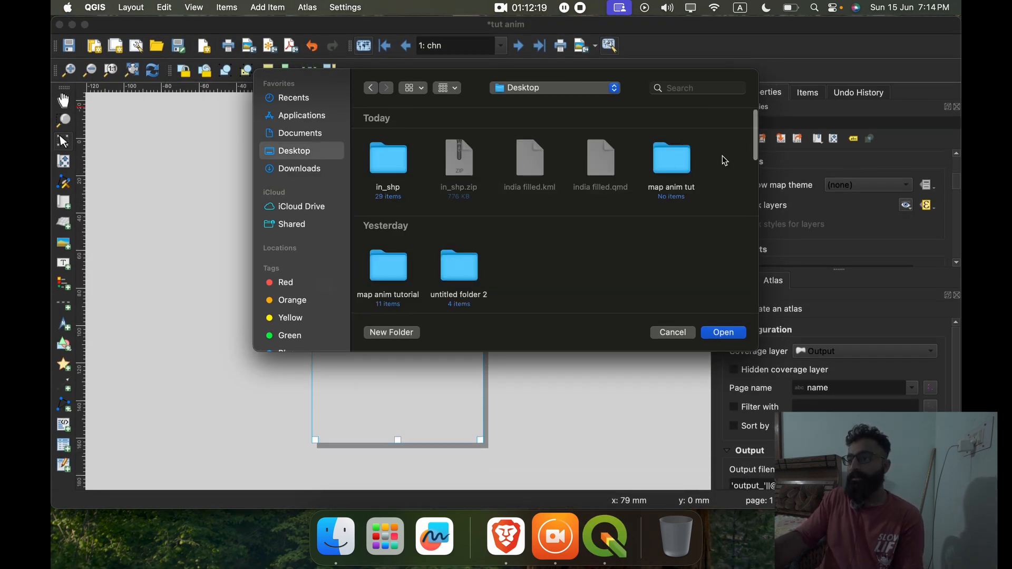
click(683, 171)
click(723, 332)
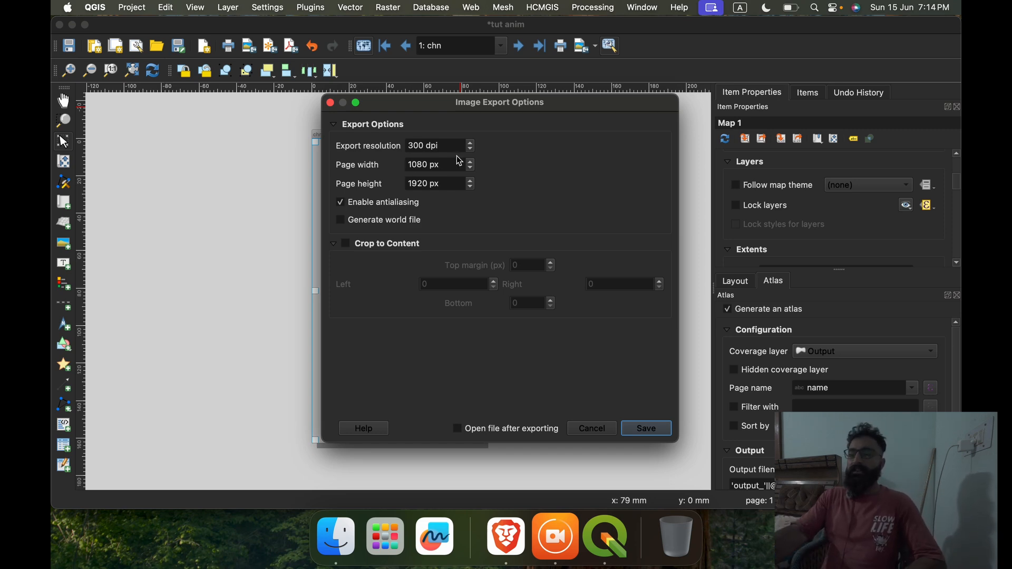
Set the export resolution to 600 dpi and export the atlas images
click(414, 144)
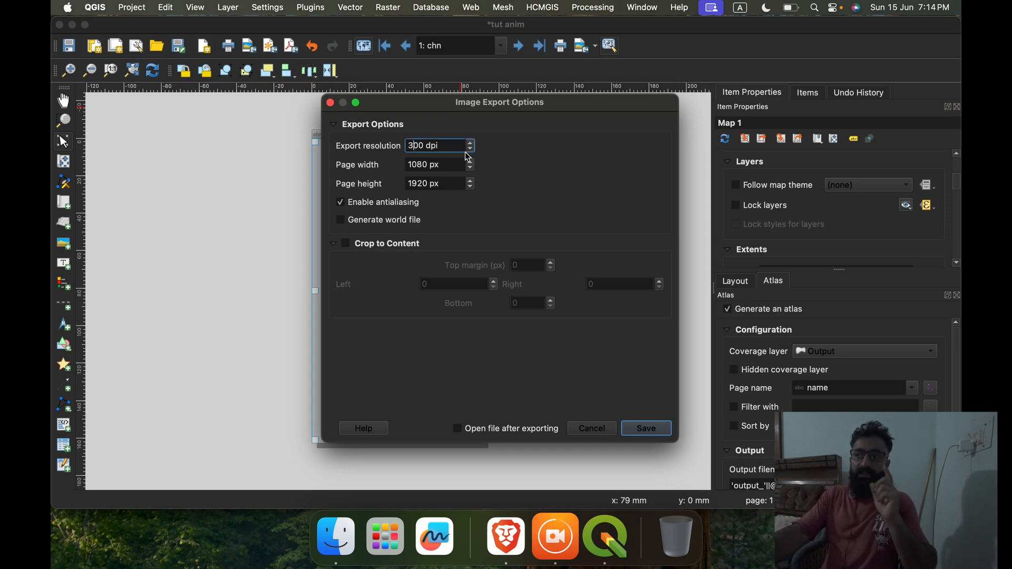
key(BackSpace)
text(6)
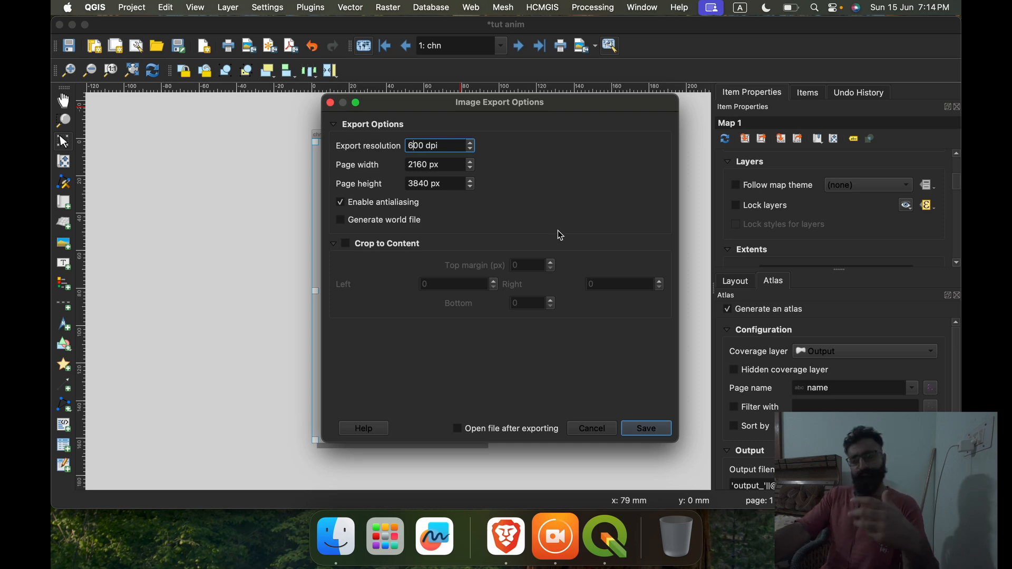
click(649, 425)
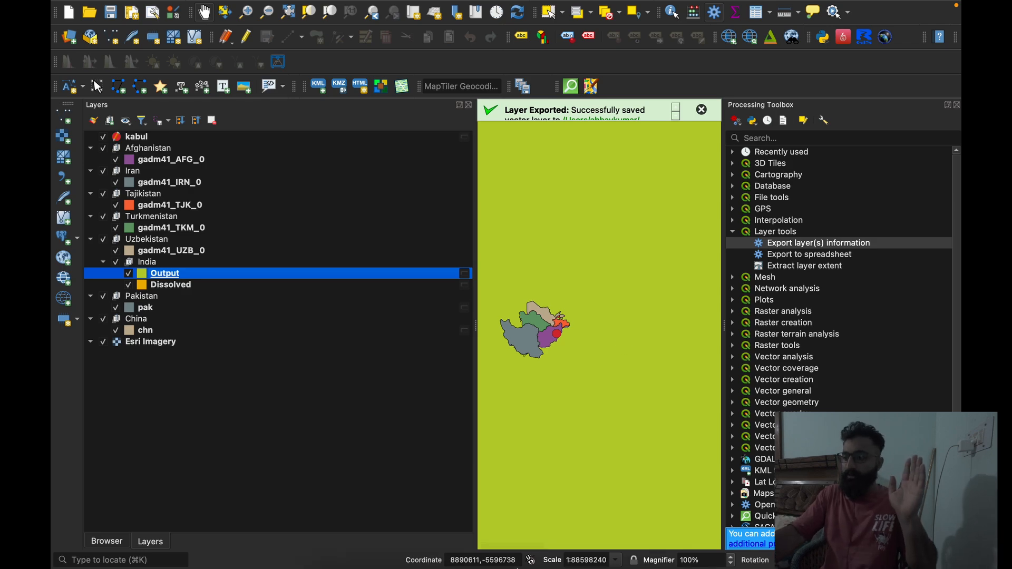
Minimise the open QGIS and Finder windows and open the "map anim tut" folder on the desktop to check the exported images
click(88, 26)
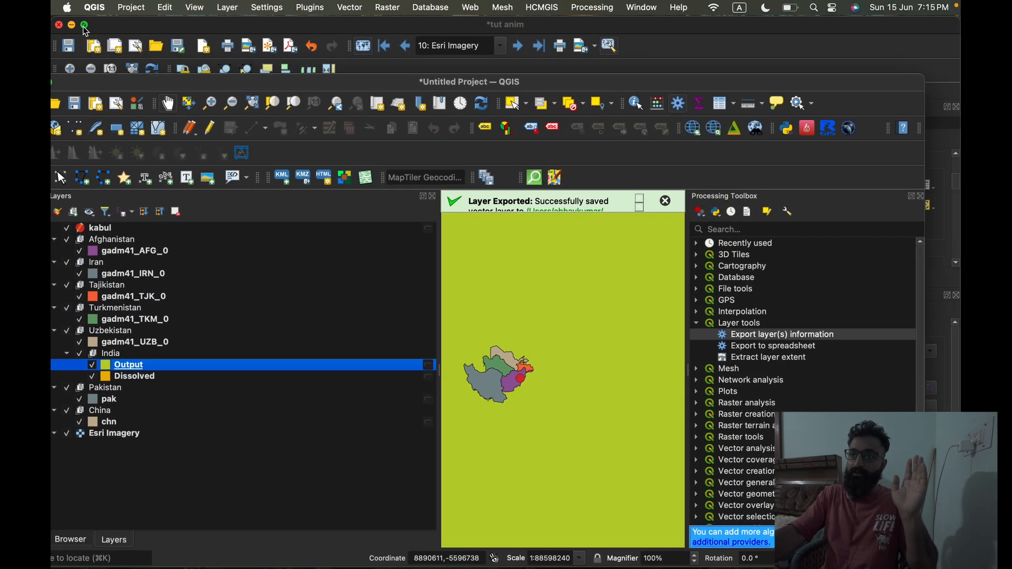
click(72, 83)
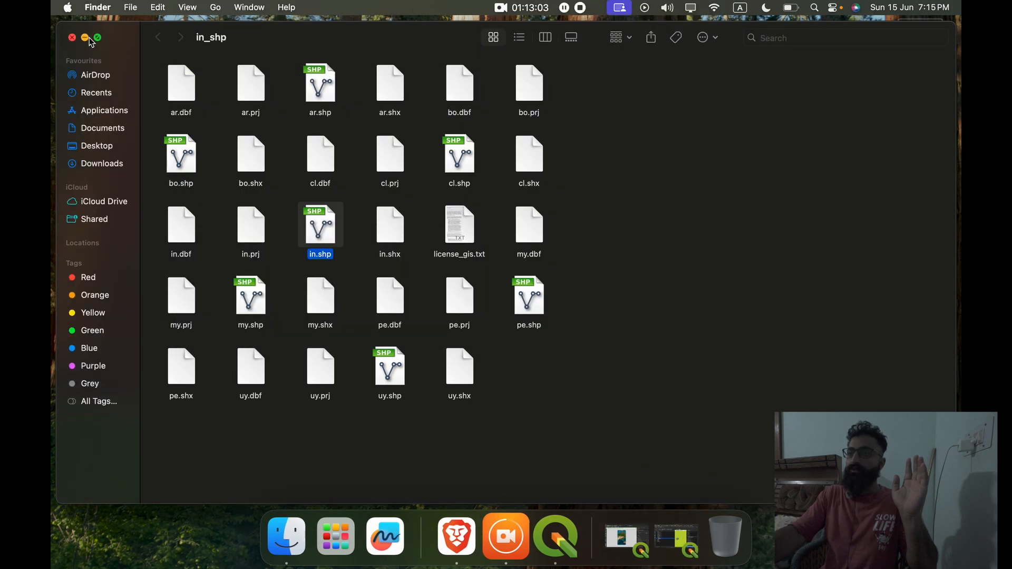
click(85, 38)
click(918, 50)
double_click(916, 50)
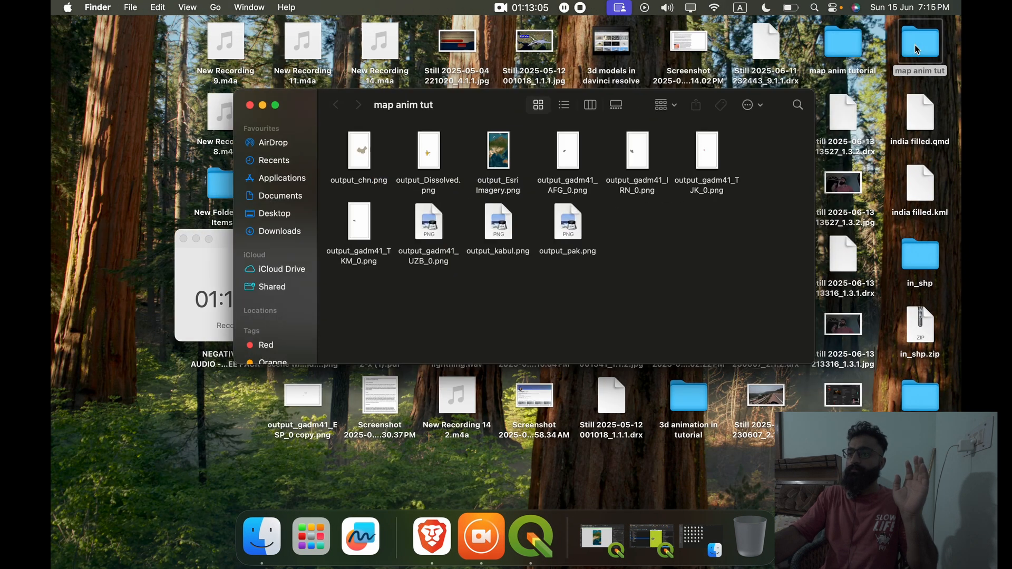